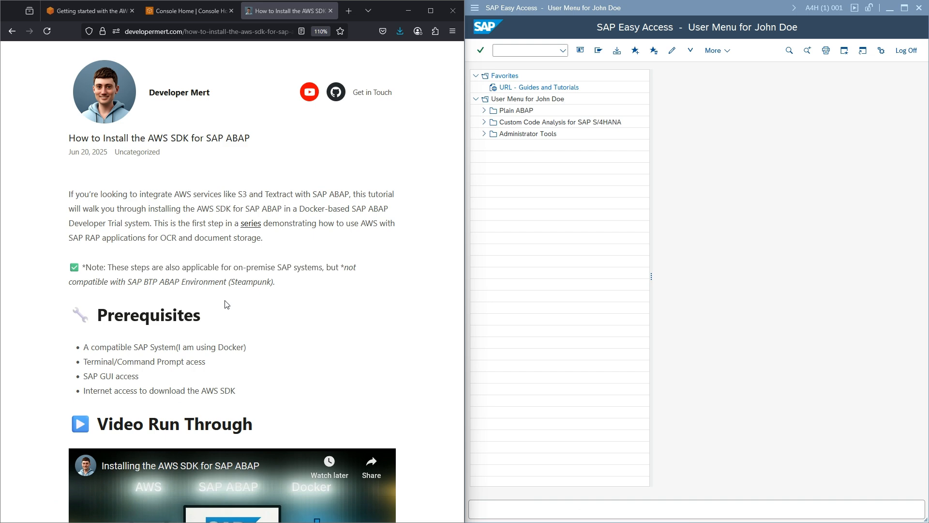
- Switch to the Getting started with the AWS SDK for SAP ABAP post and highlight the SAP NetWeaver ABAP 7.40 prerequisite
left_click(96, 9)
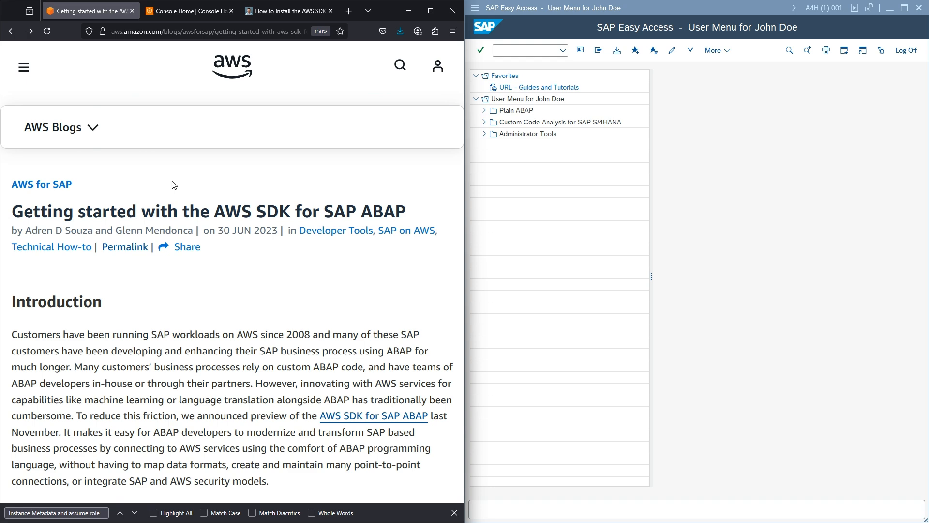
scroll(161, 238, "down", 3)
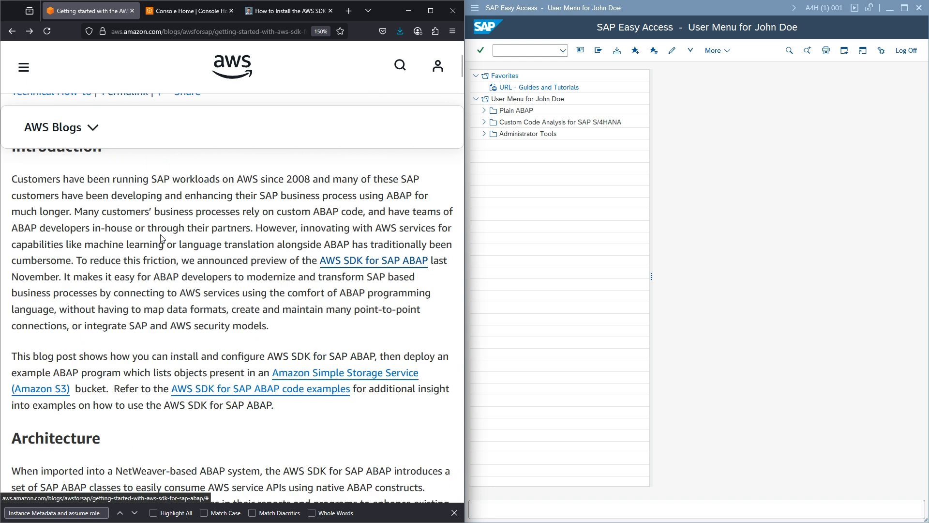
scroll(161, 237, "down", 10)
scroll(161, 238, "up", 2)
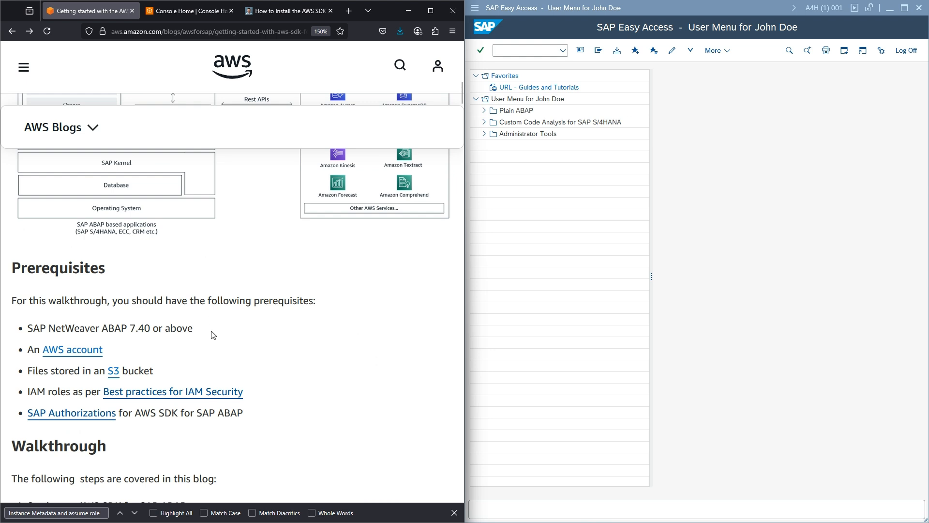
left_click_drag(214, 334, 31, 331)
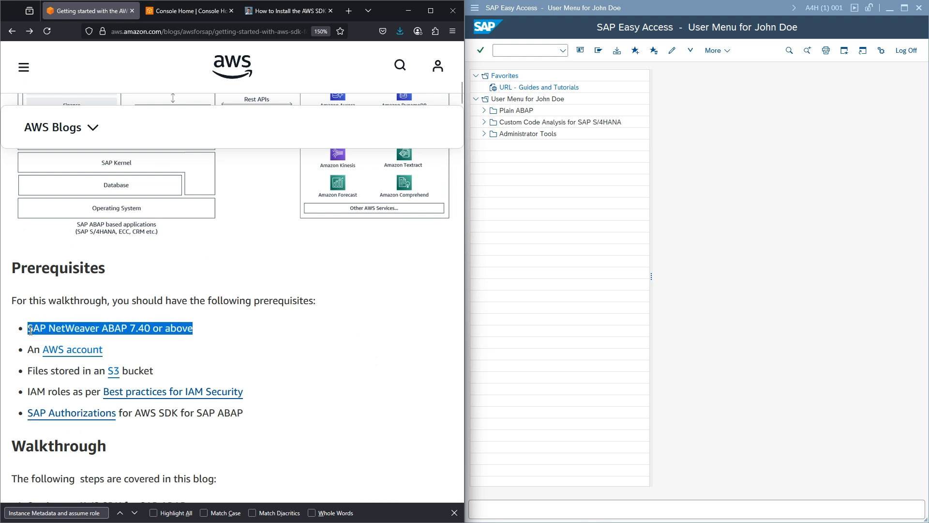
left_click(199, 329)
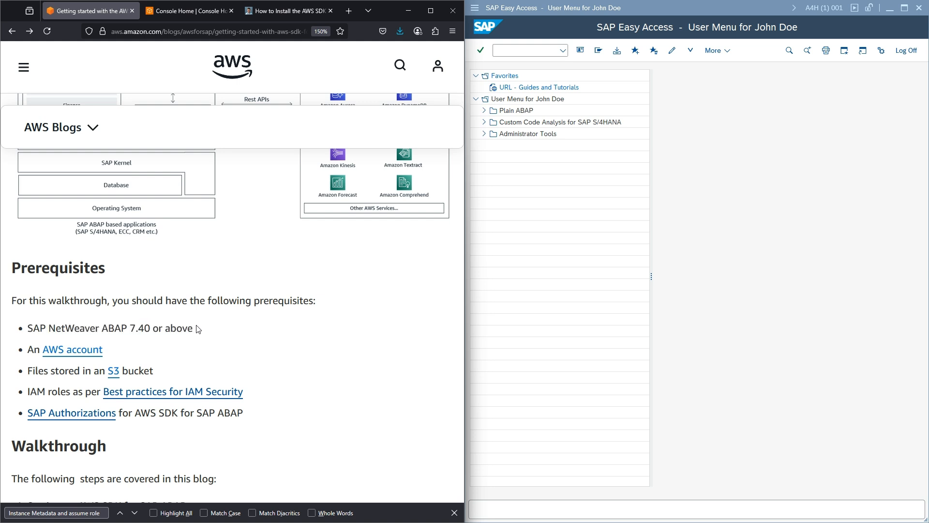
- Highlight the AWS account prerequisite in the Prerequisites list, then clear the selection
scroll(199, 329, "down", 2)
scroll(199, 329, "up", 2)
left_click_drag(103, 349, 39, 350)
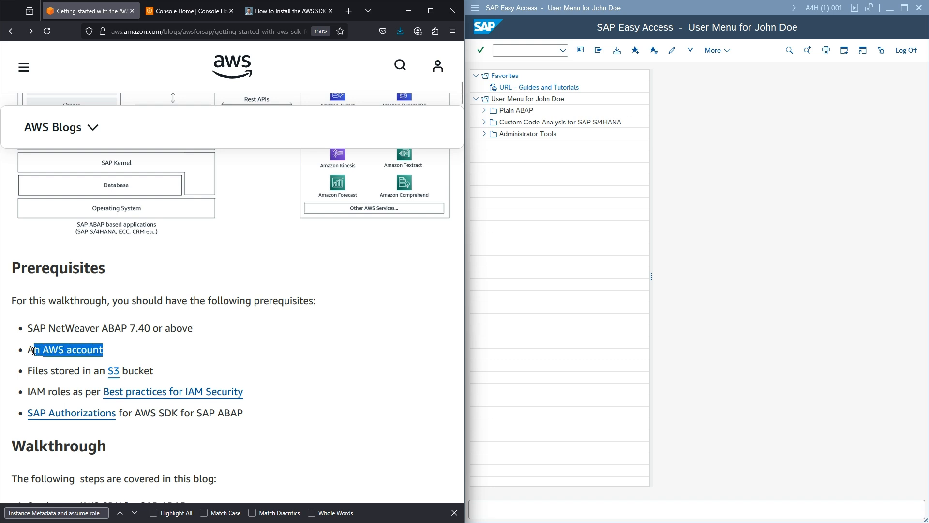
double_click(73, 328)
left_click(148, 344)
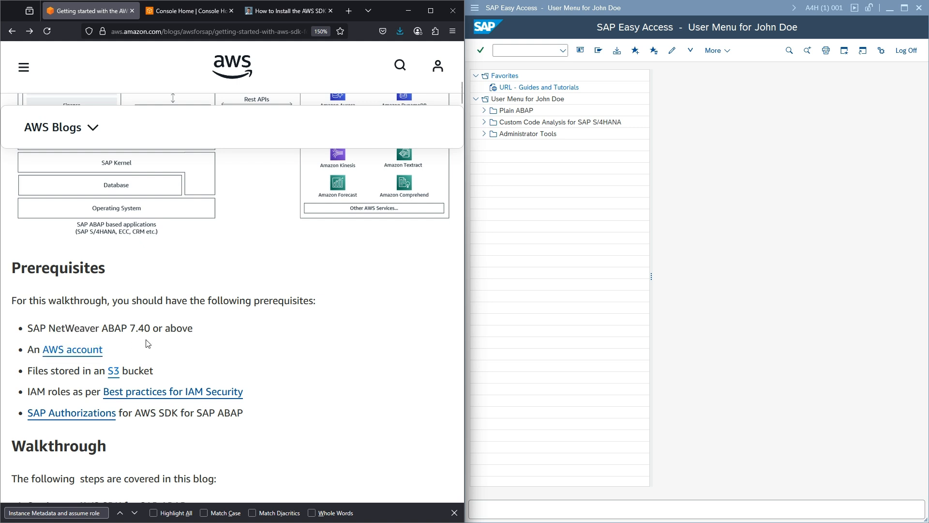
- Review the SAP Authorizations documentation page, then return to the blog post
left_click(84, 415)
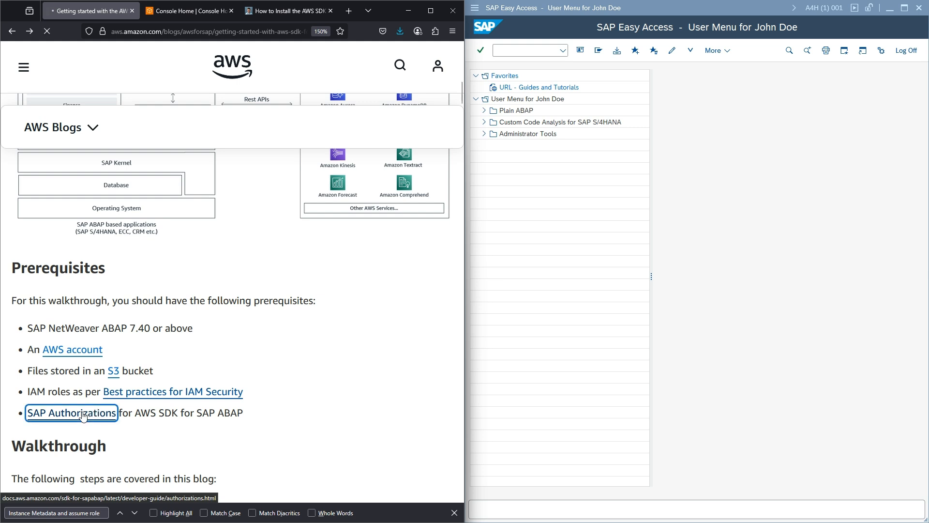
scroll(149, 355, "down", 4)
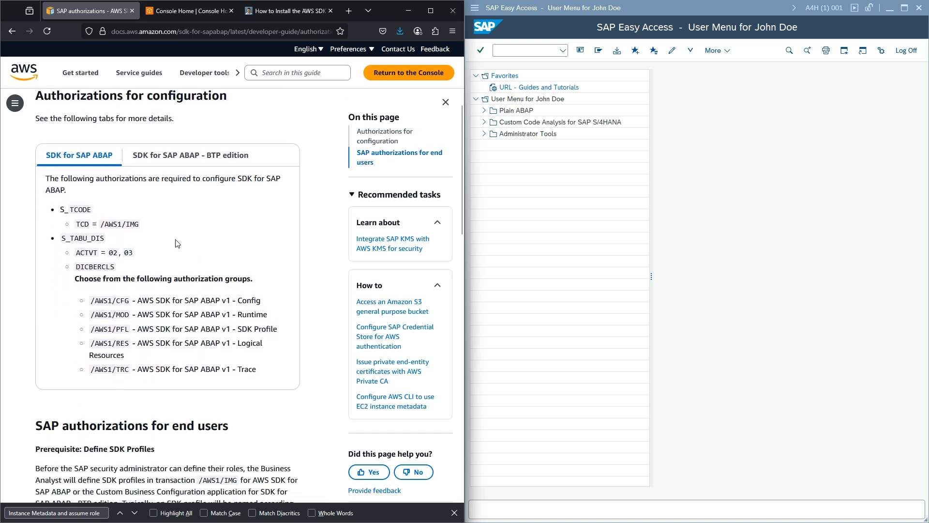
left_click(16, 31)
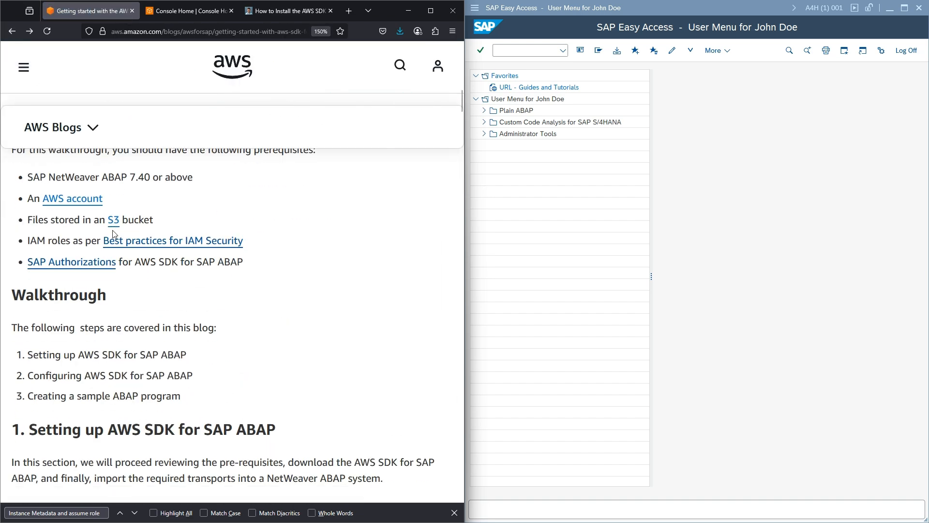
- Scroll to section 2, Configuring AWS SDK for SAP ABAP, and select the /n/AWS1/IMG text
scroll(117, 232, "down", 10)
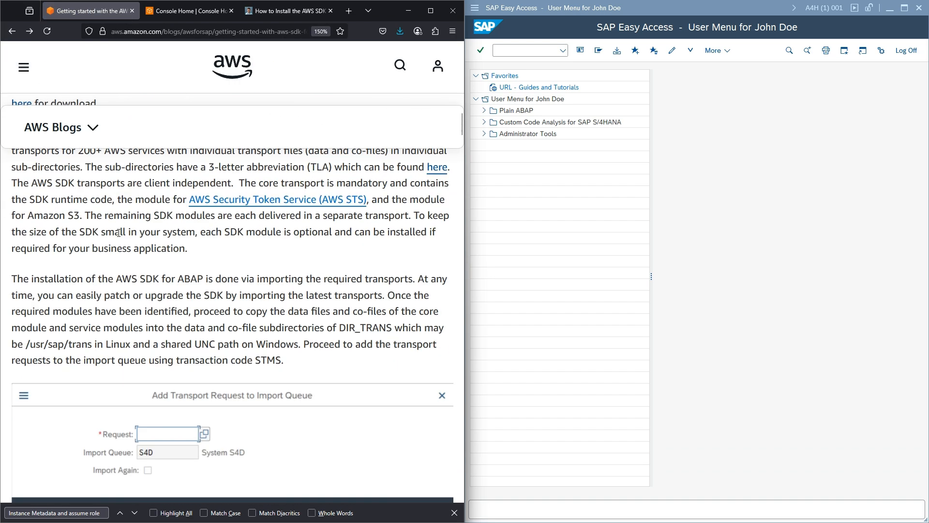
scroll(119, 233, "down", 10)
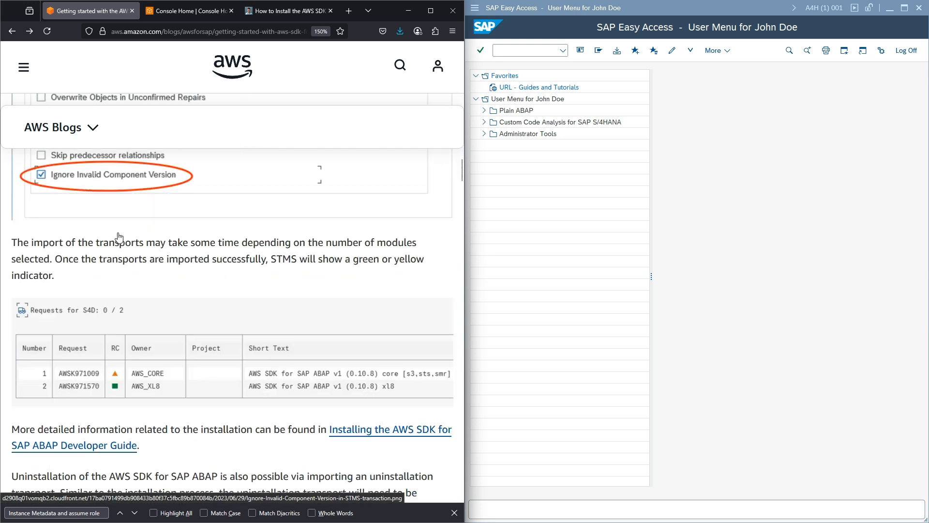
scroll(119, 237, "down", 8)
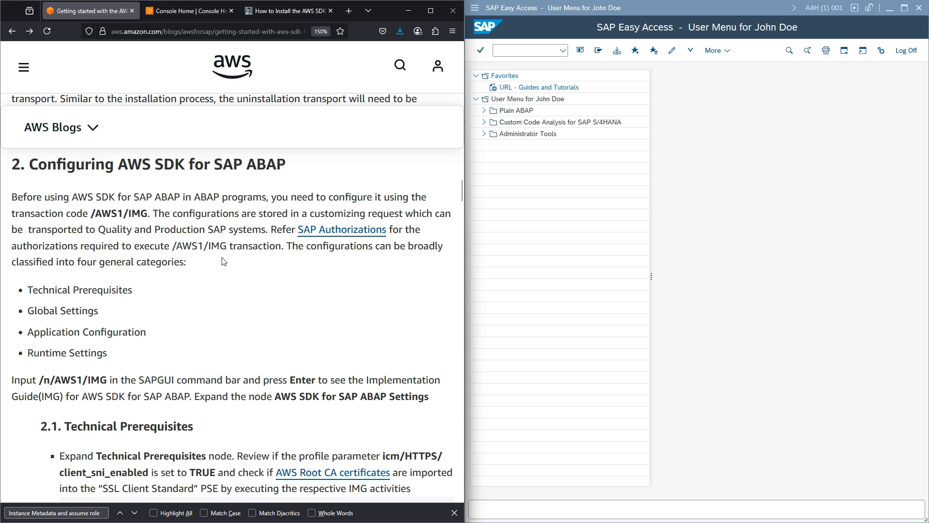
scroll(162, 312, "down", 3)
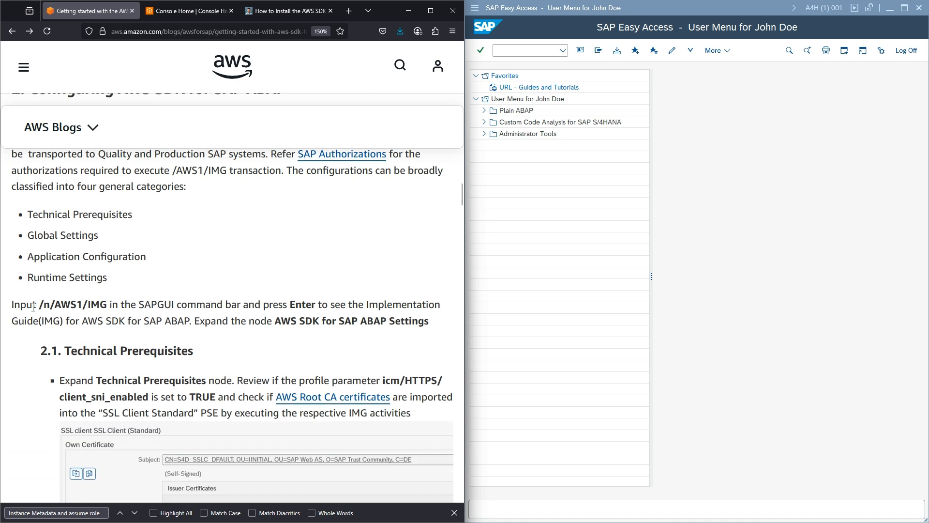
left_click_drag(35, 304, 108, 304)
key("ctrl+c")
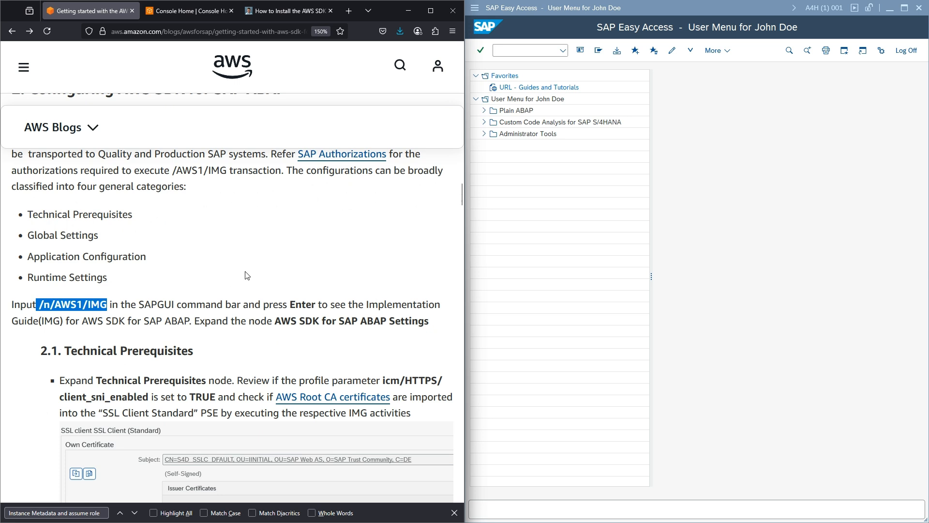
- Run transaction /n/AWS1/IMG and expand the Technical Prerequisites activities
left_click(528, 51)
key("ctrl+v")
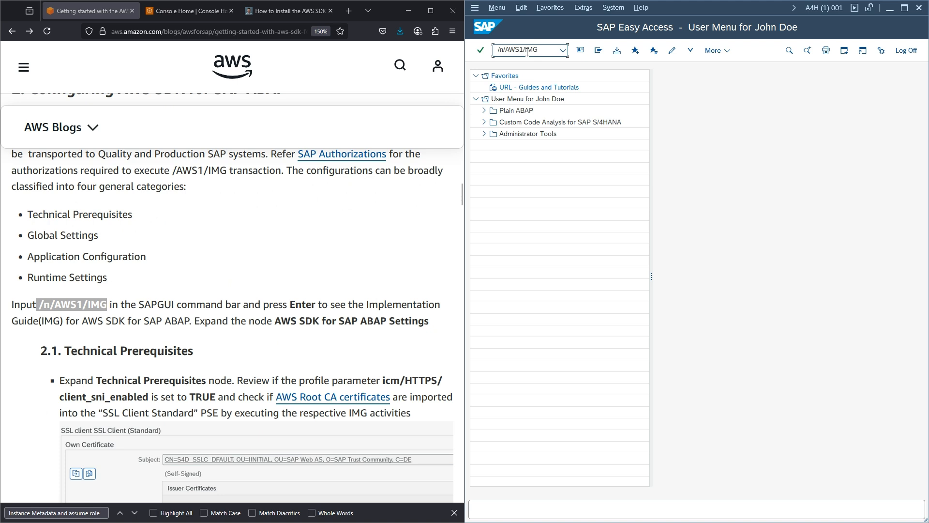
key("Return")
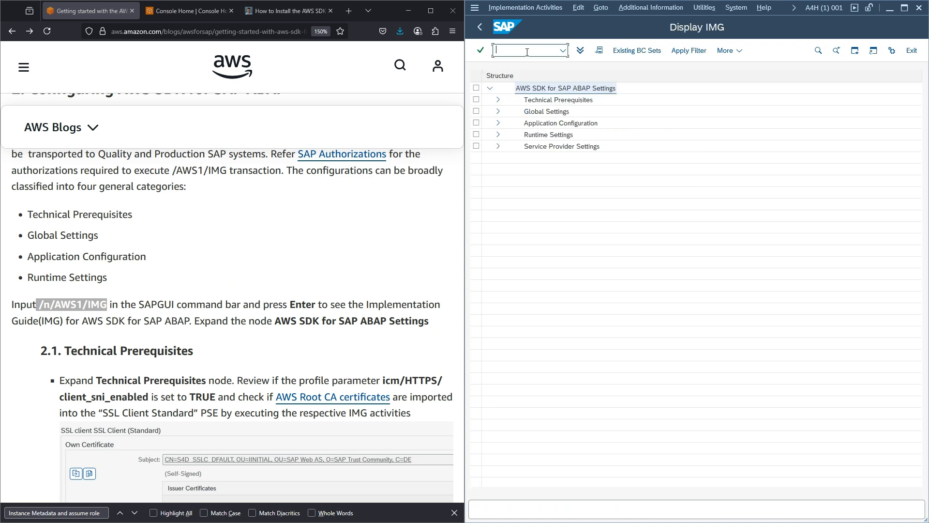
left_click(498, 100)
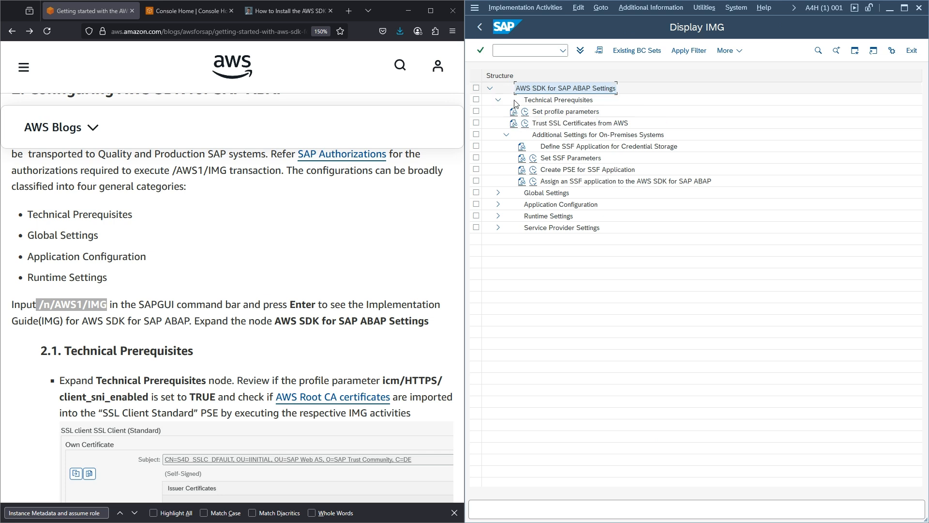
- Read the Set profile parameters documentation, select icm/HTTPS/client_sni_enabled, and close it
left_click(514, 112)
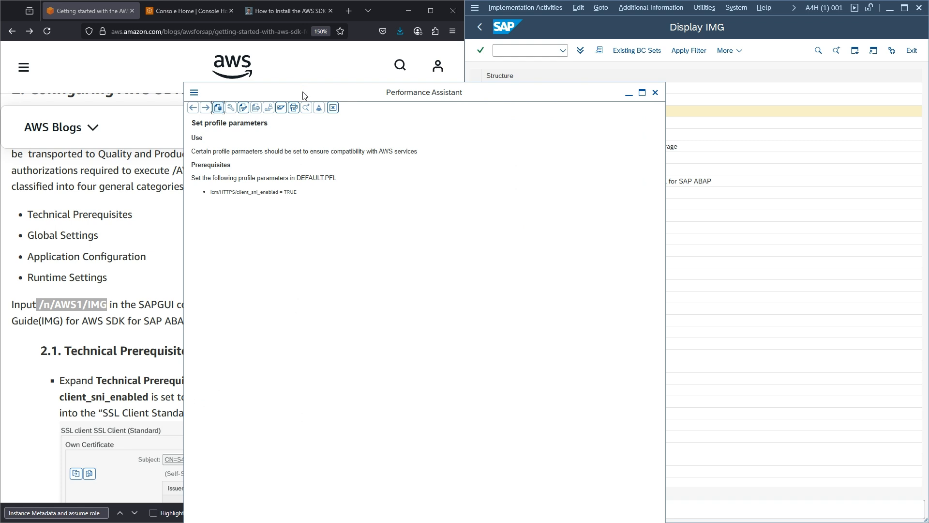
left_click_drag(305, 95, 342, 96)
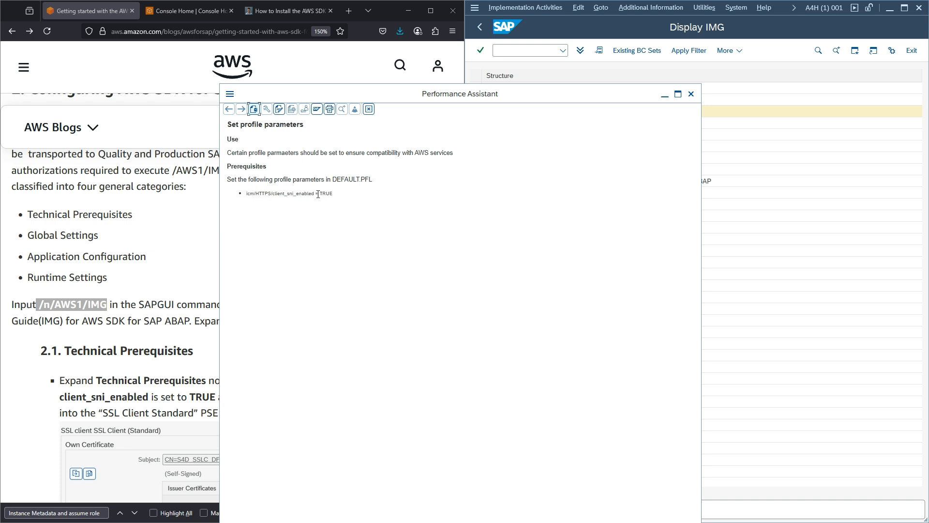
left_click_drag(318, 194, 248, 194)
key("ctrl+c")
left_click(691, 94)
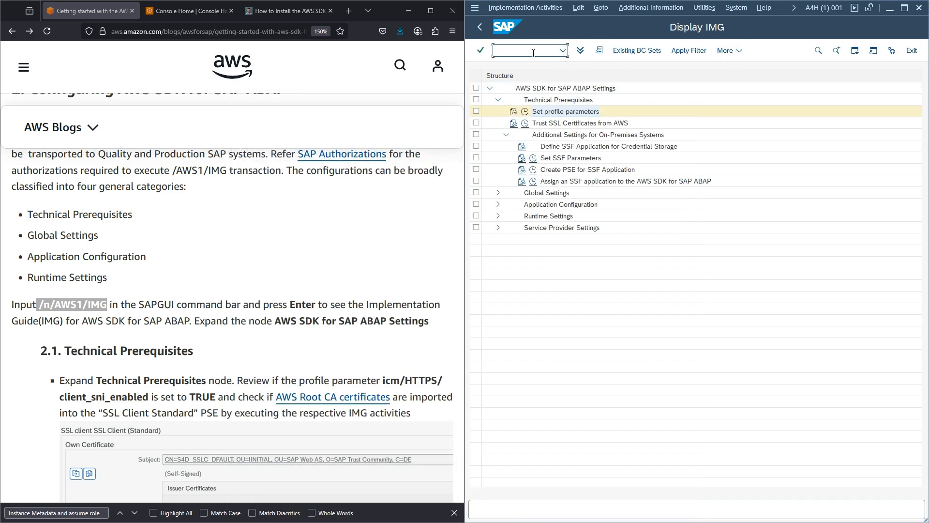
- Check the current value of icm/HTTPS/client_sni_enabled in RZ11, then close that session
type("/orz11")
key("Return")
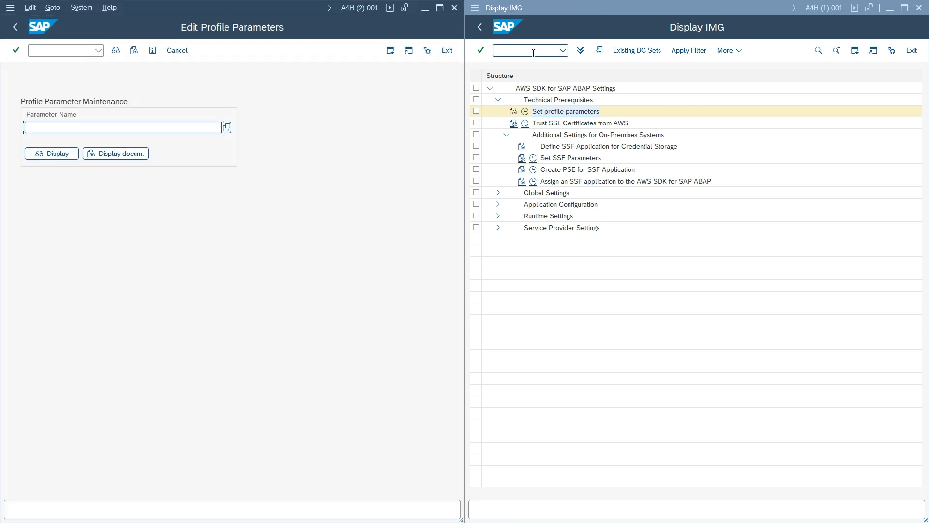
key("ctrl+v")
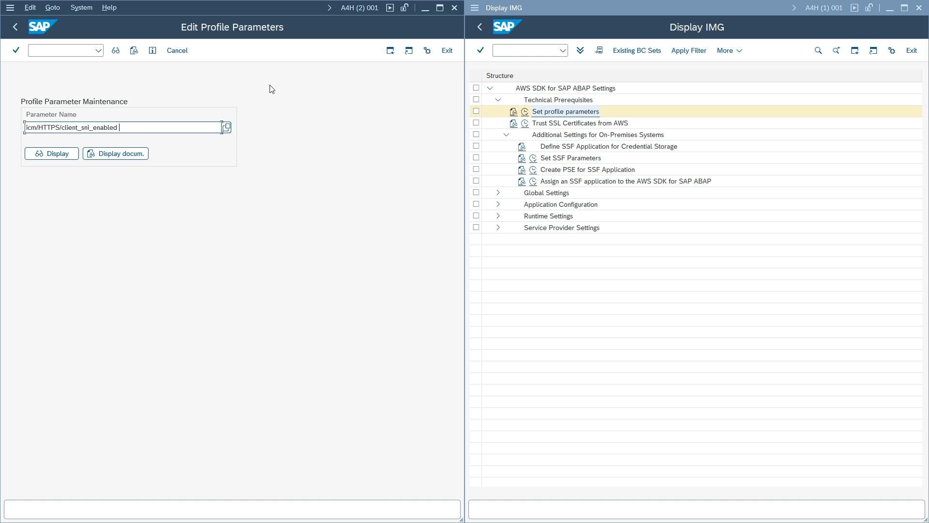
left_click(57, 155)
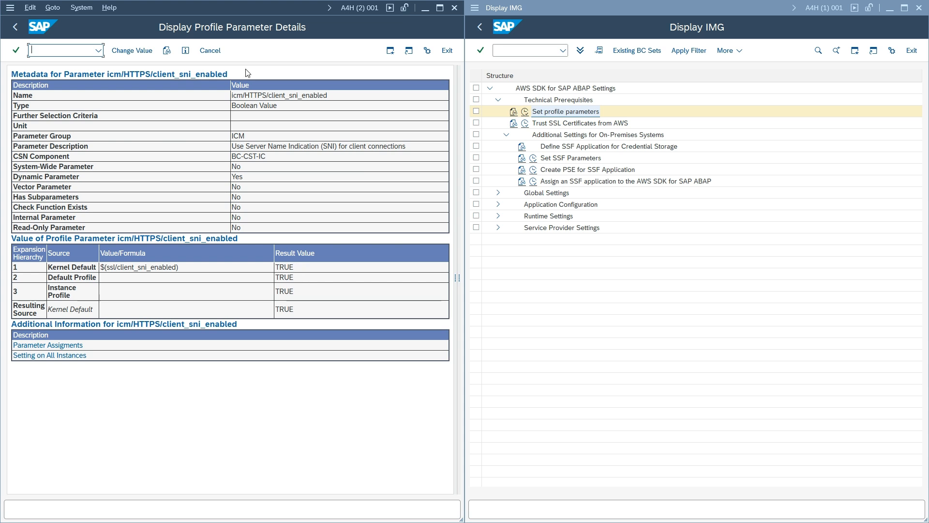
left_click(14, 29)
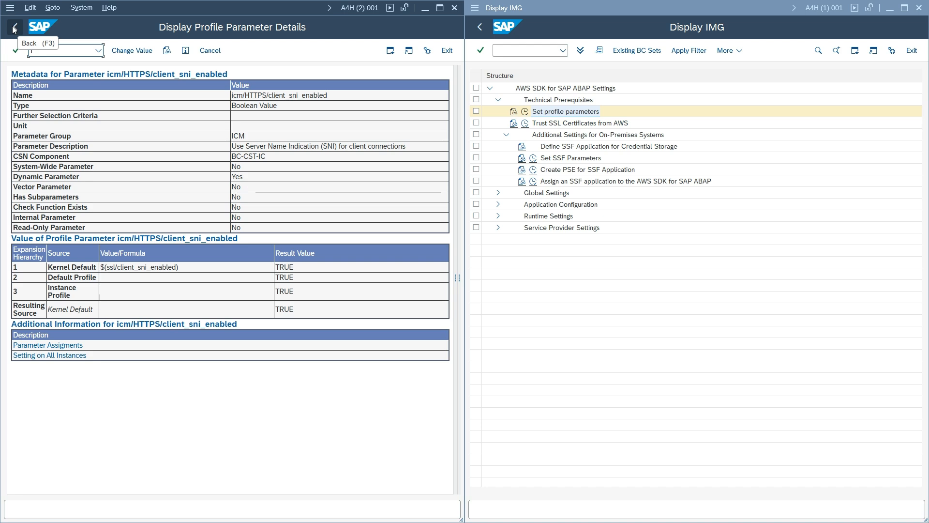
left_click(455, 8)
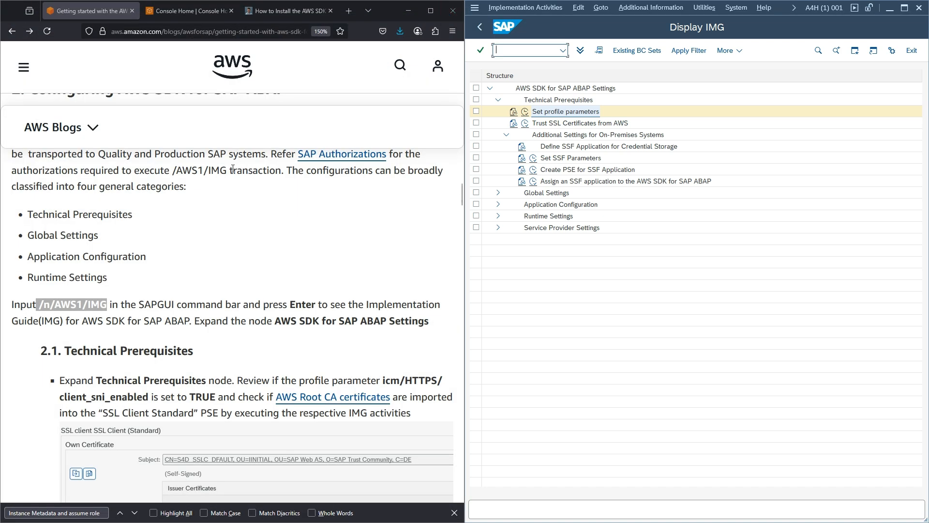
scroll(233, 169, "down", 2)
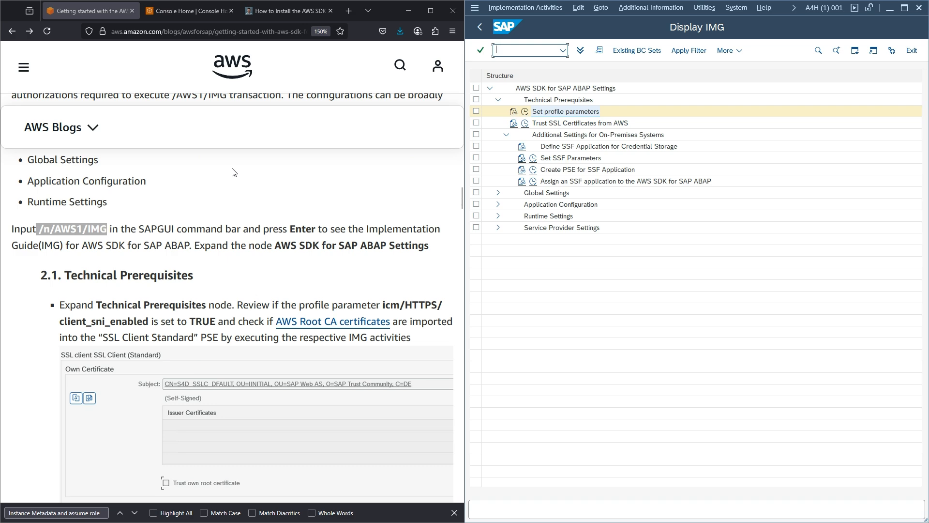
scroll(234, 172, "down", 2)
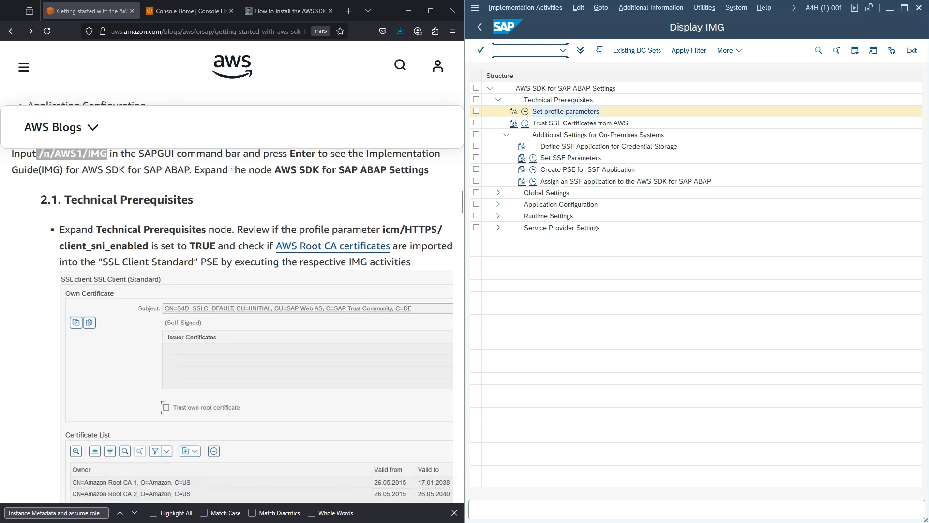
scroll(233, 169, "up", 2)
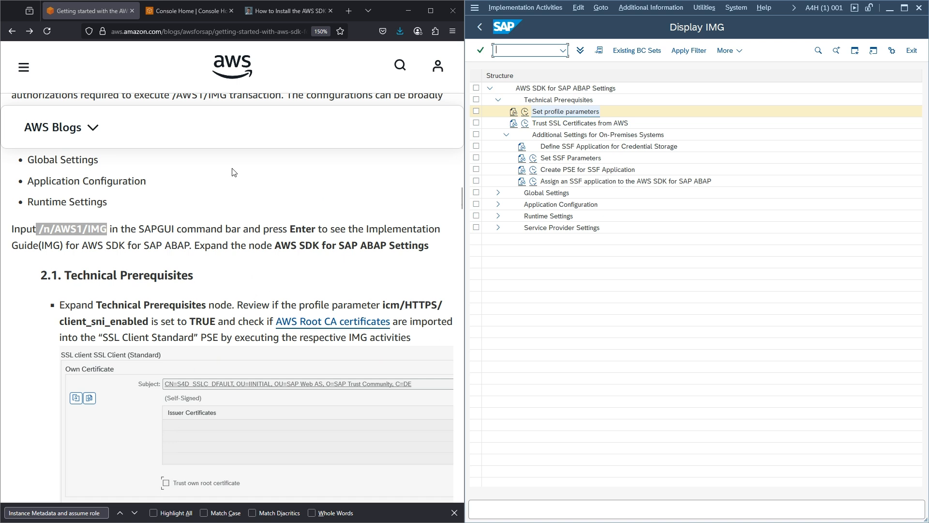
- Download DER files for Amazon Root CA 1, 2, 3 and 4, then go back to the blog
mouse_move(498, 511)
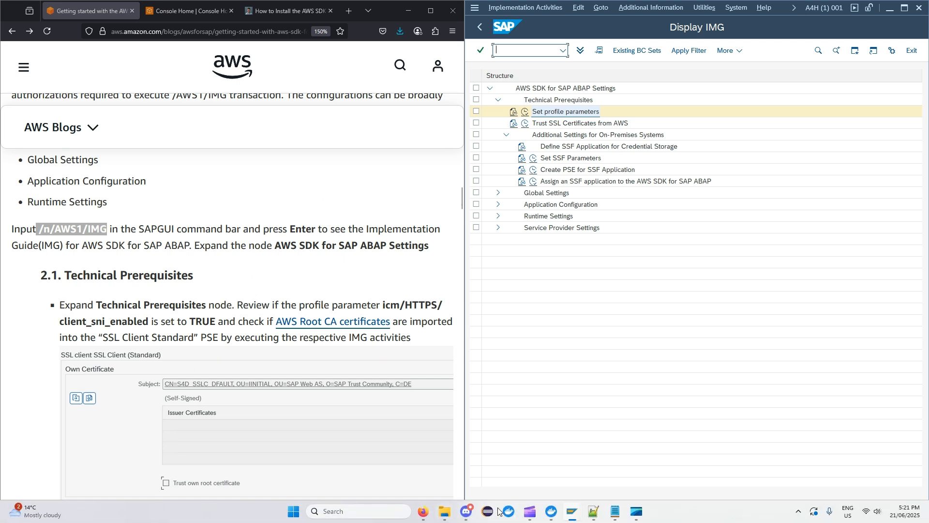
left_click(593, 515)
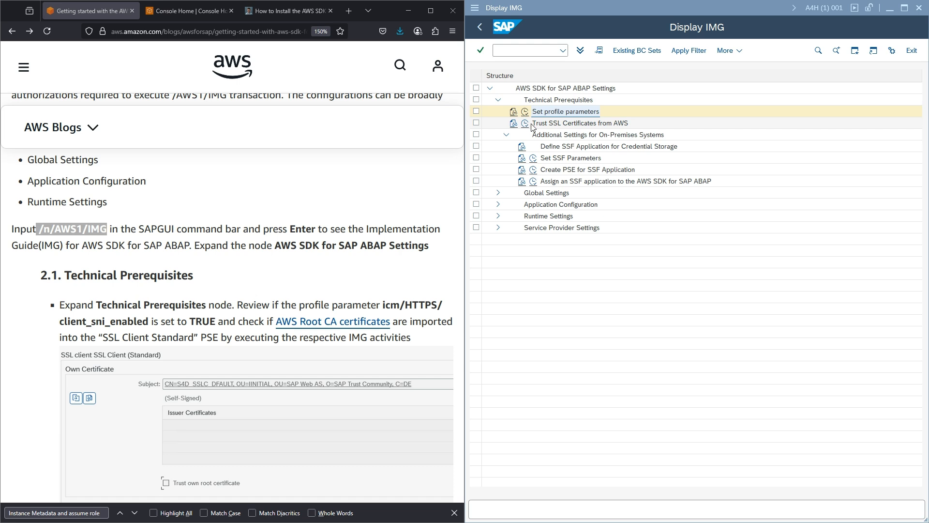
scroll(383, 197, "down", 2)
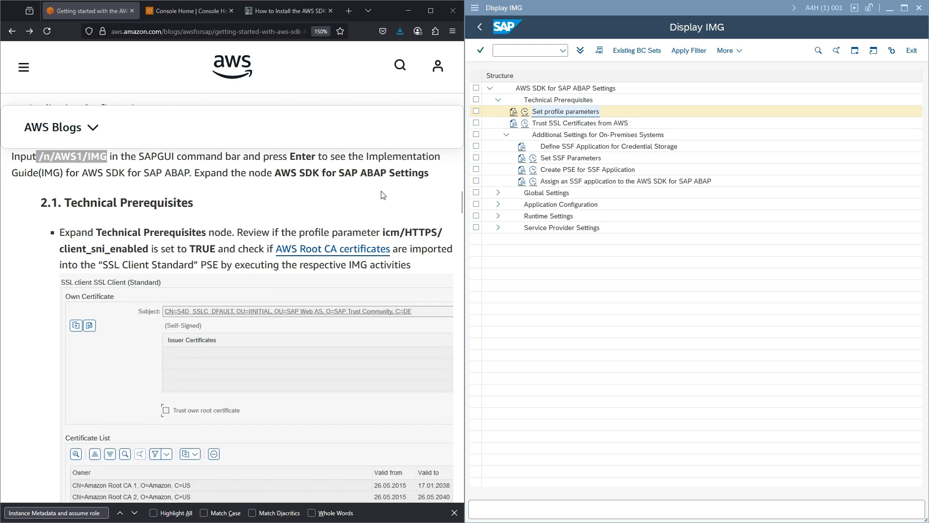
left_click(317, 251)
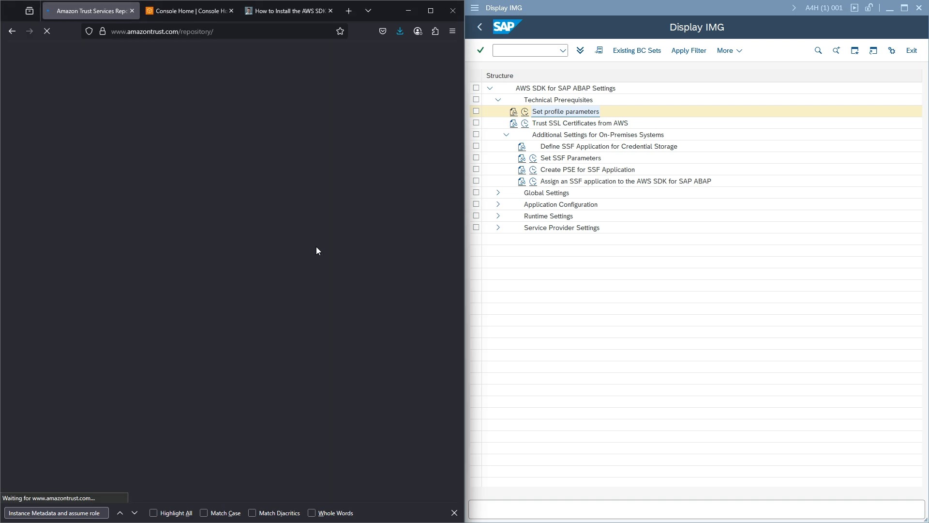
scroll(321, 239, "down", 3)
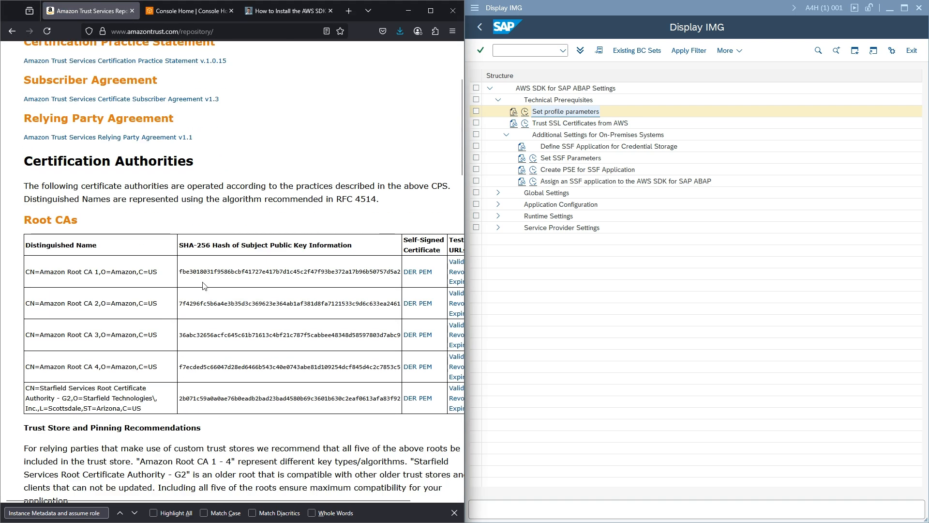
left_click(410, 272)
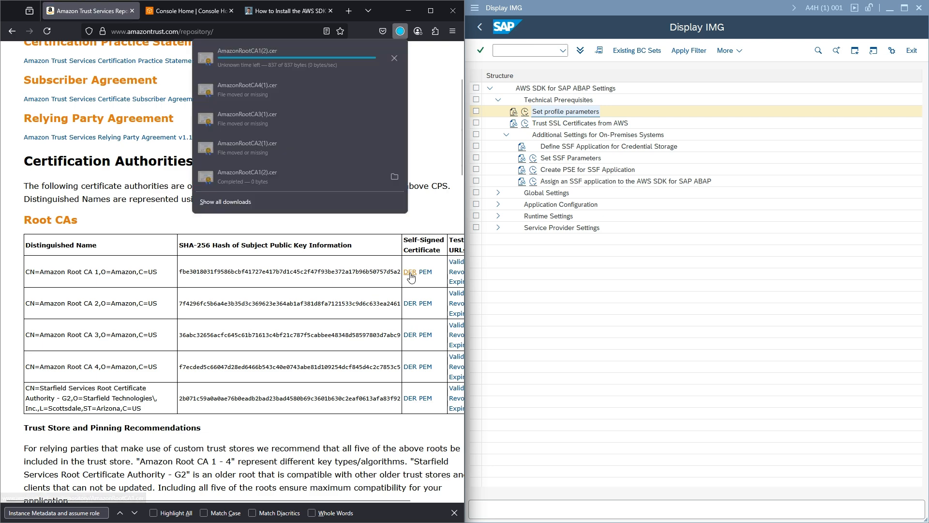
left_click(408, 305)
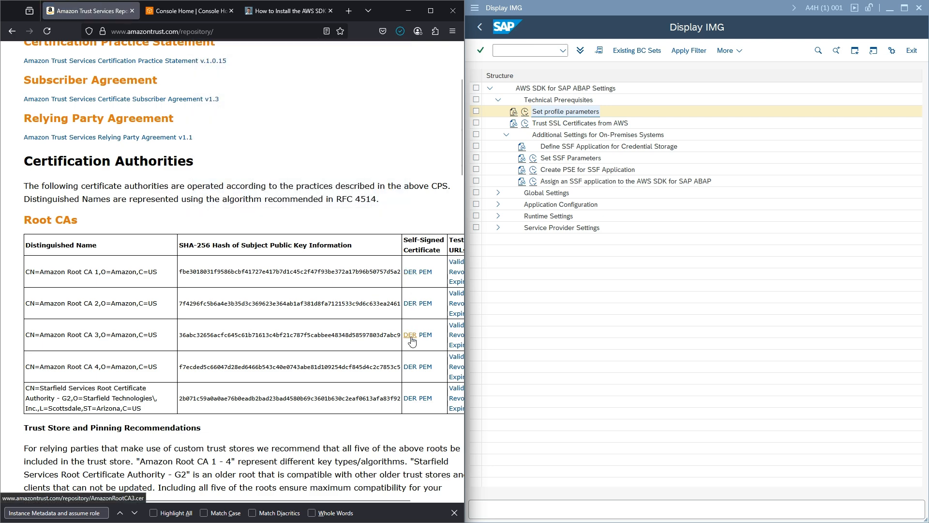
left_click(410, 334)
left_click(411, 371)
left_click(12, 31)
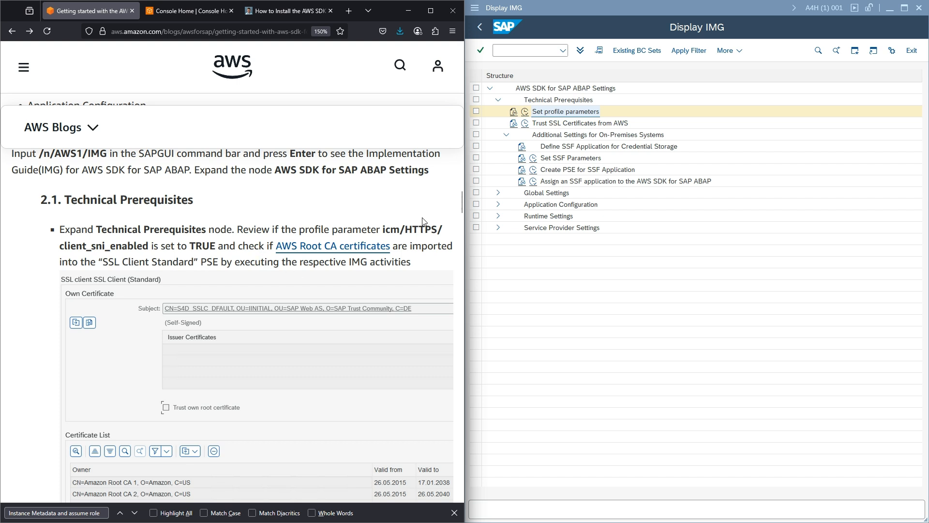
- Open Trust SSL Certificates from AWS, select the SSL Client (Standard) PSE, and enter change mode
left_click(525, 123)
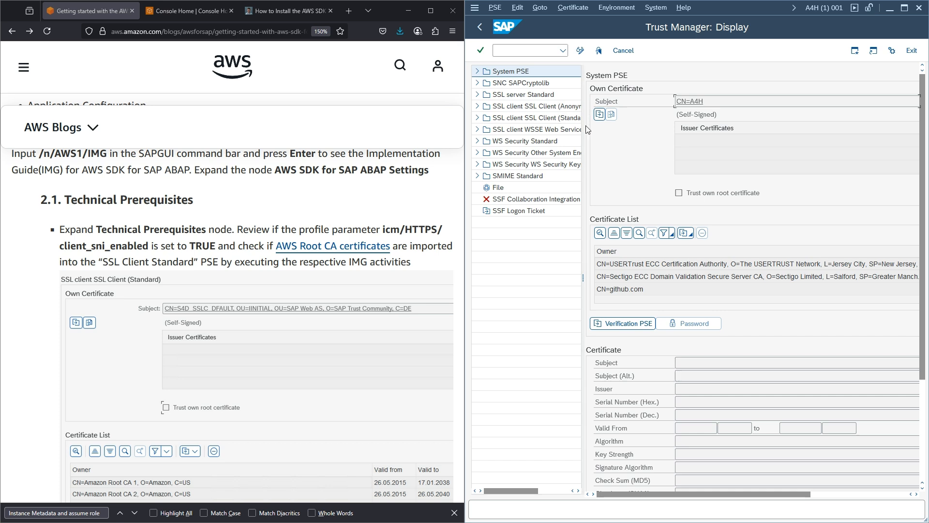
left_click_drag(583, 126, 614, 125)
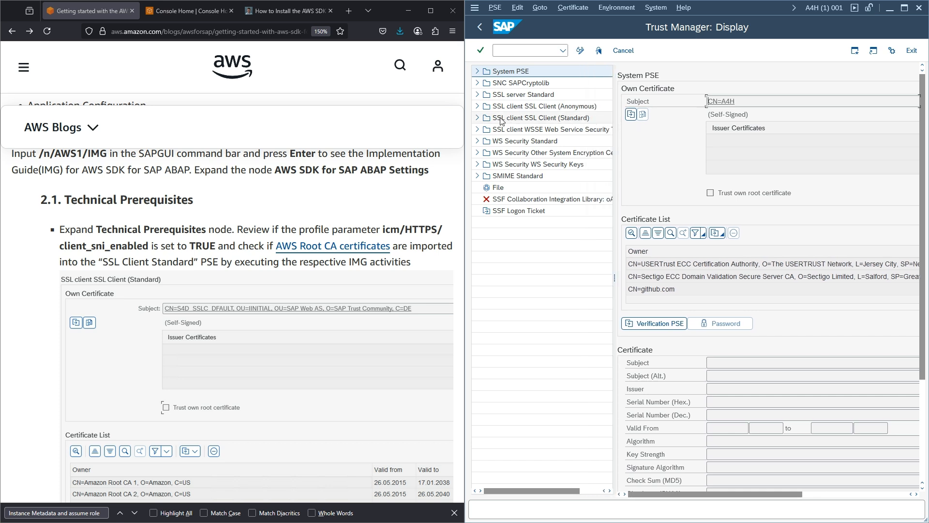
left_click(478, 118)
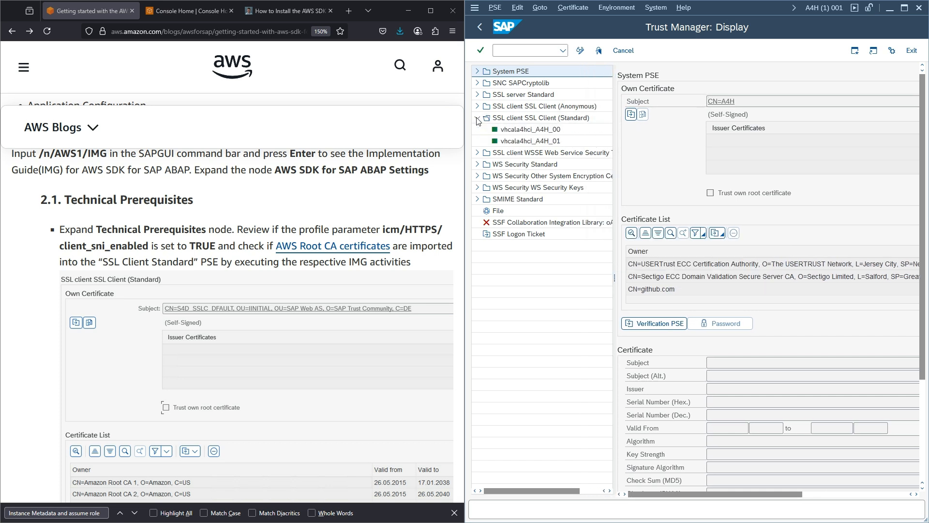
left_click(498, 120)
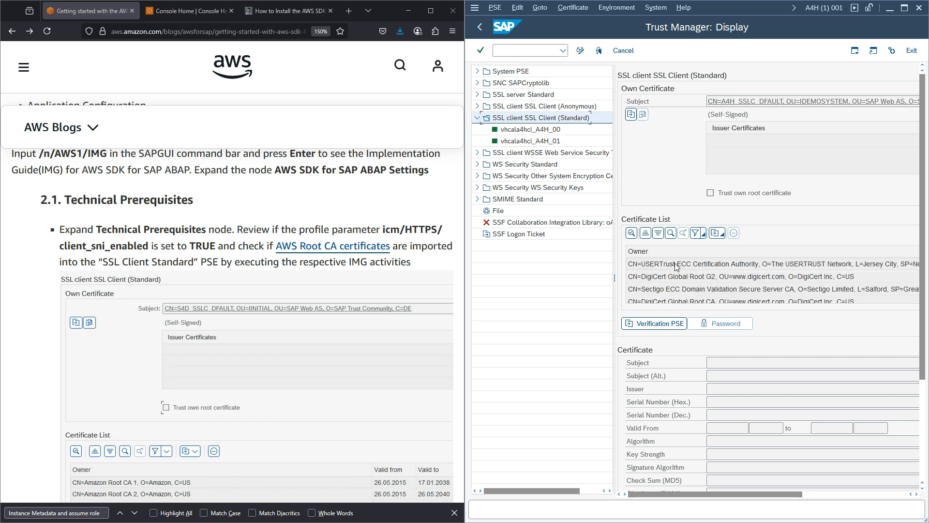
scroll(675, 267, "down", 3)
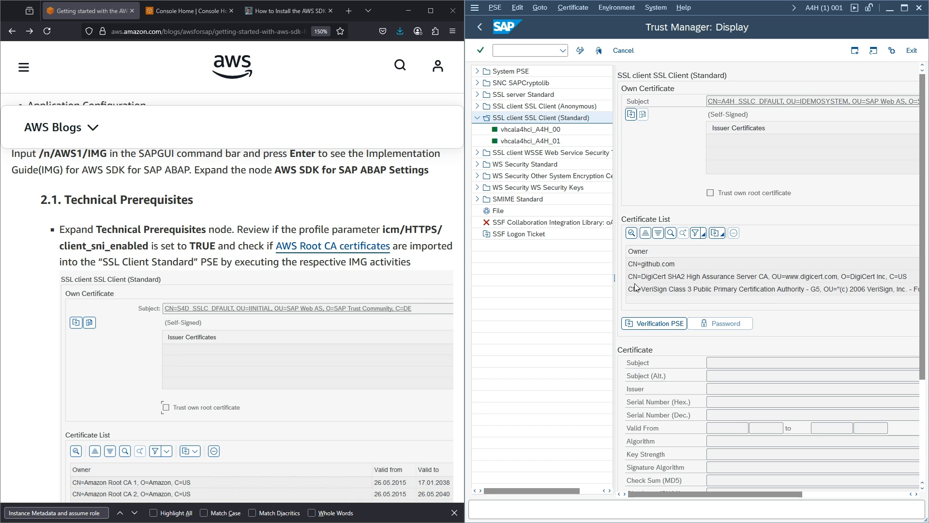
left_click(580, 50)
- Import AmazonRootCA1(2).cer and add Amazon Root CA 1 to the certificate list
left_click(571, 7)
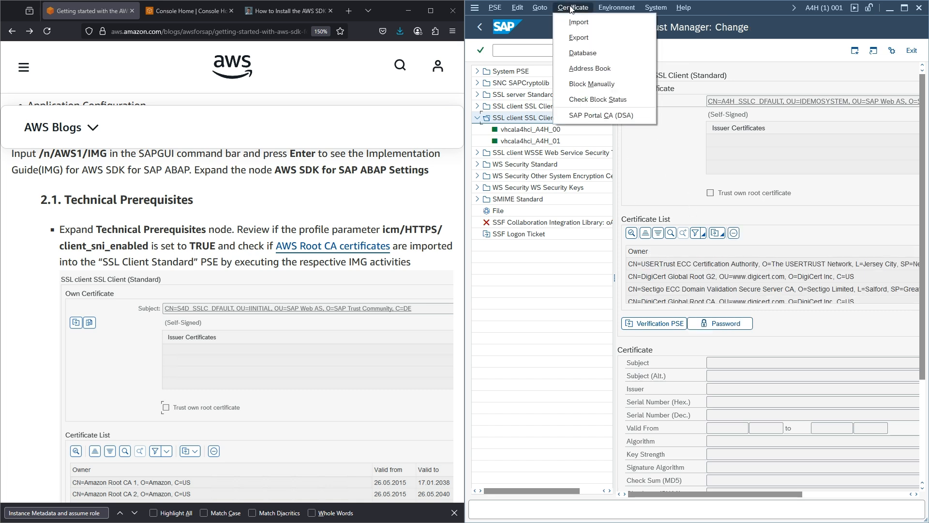
left_click(580, 21)
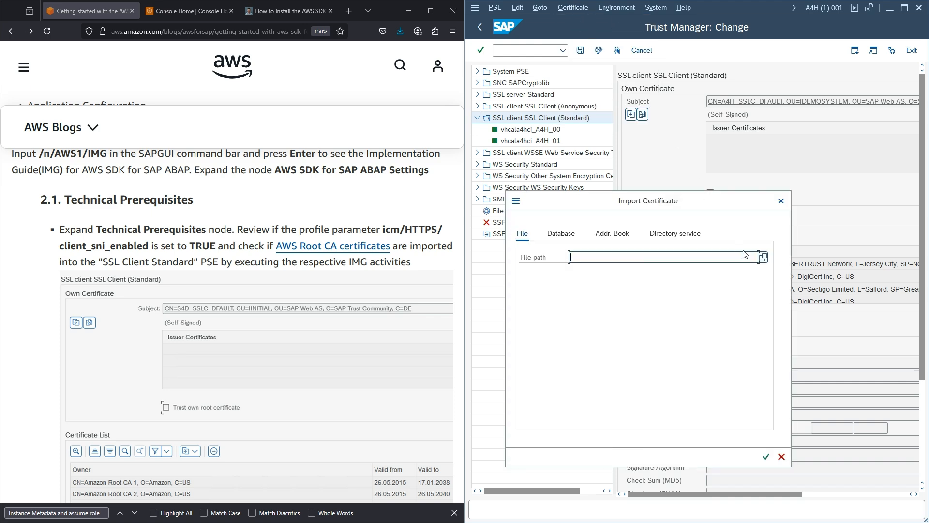
left_click(764, 257)
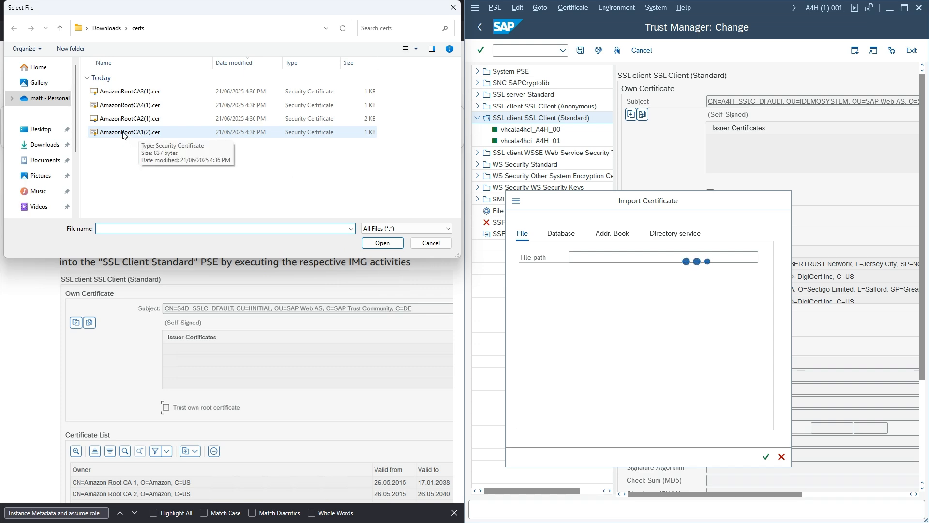
left_click(139, 136)
left_click(382, 242)
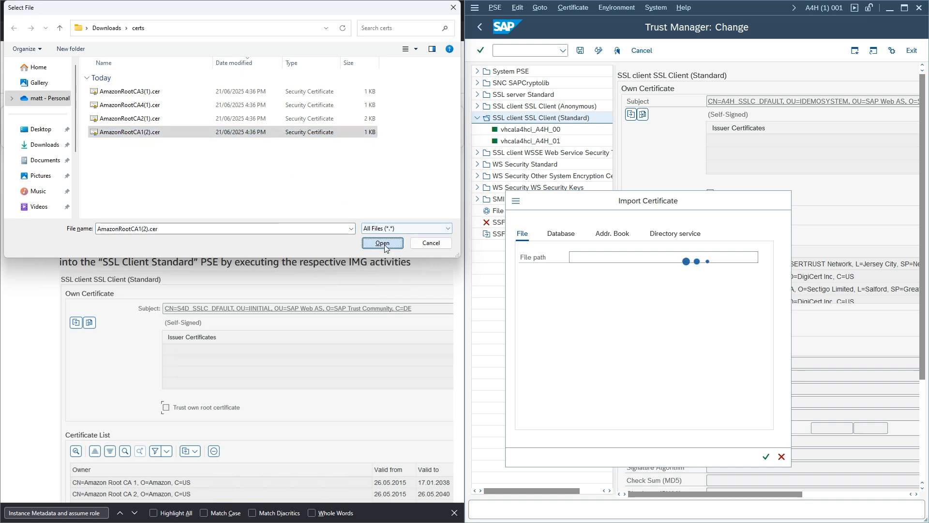
left_click(766, 457)
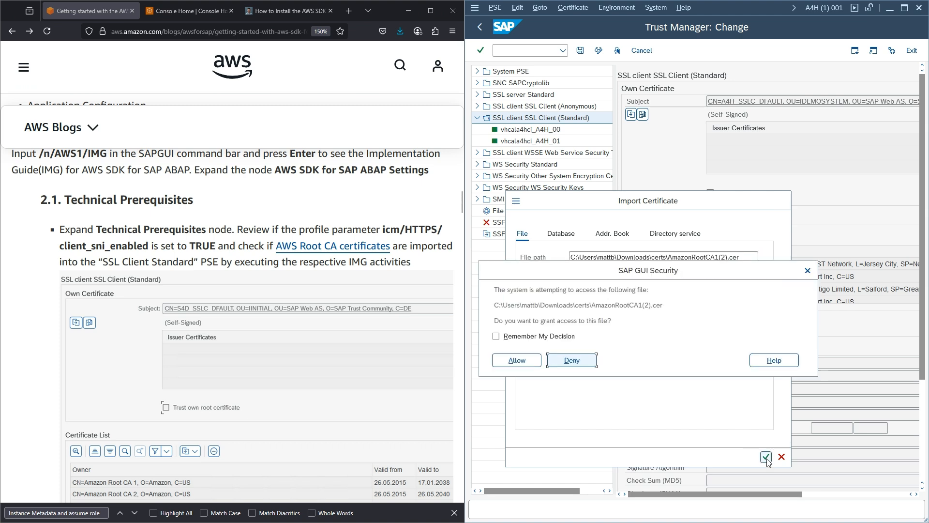
left_click(524, 364)
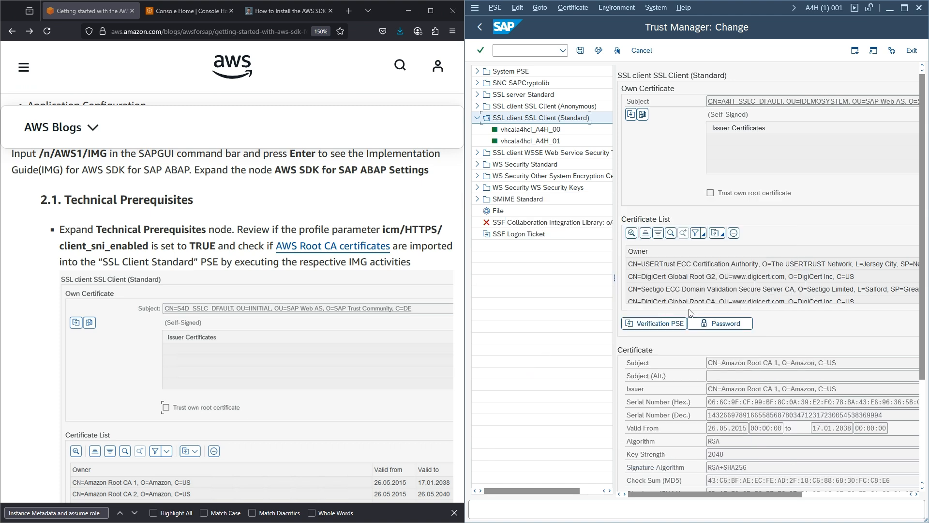
scroll(825, 332, "down", 3)
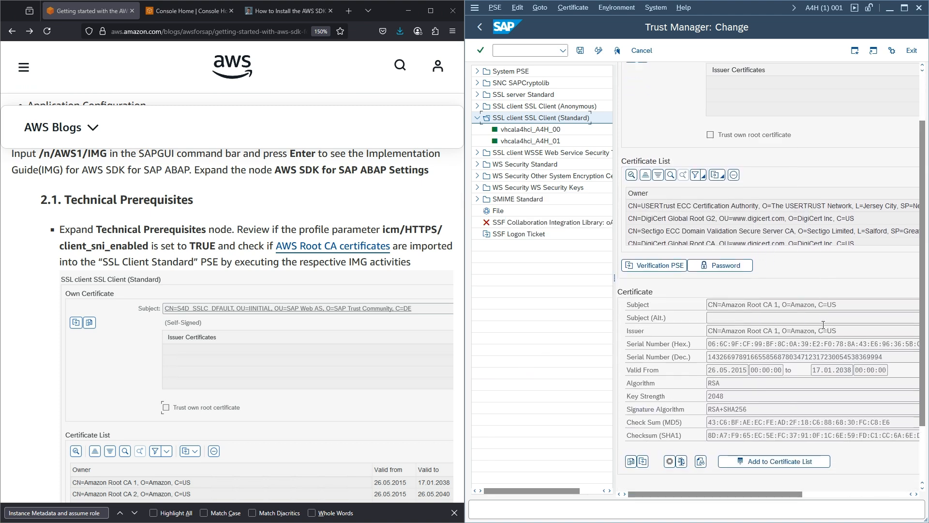
left_click(772, 455)
scroll(717, 287, "down", 3)
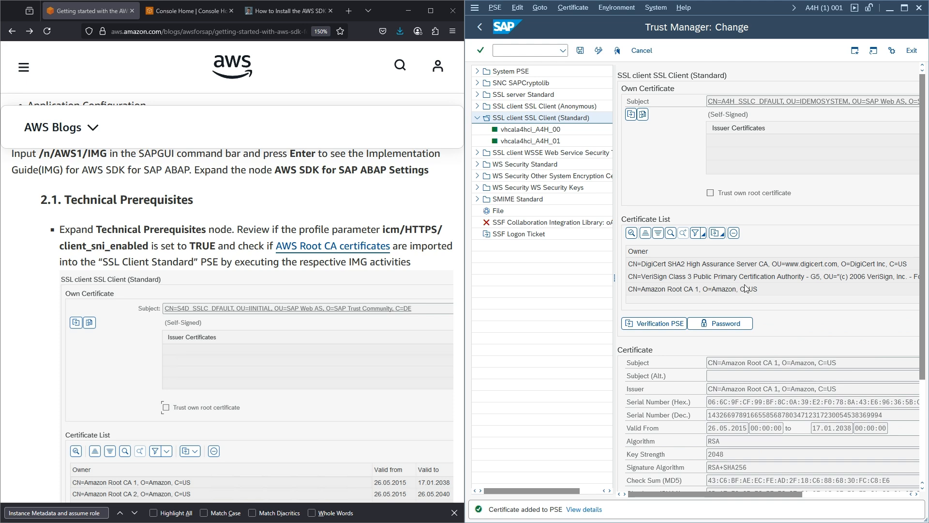
left_click(576, 7)
- Import AmazonRootCA2(1).cer and add Amazon Root CA 2 to the certificate list
left_click(580, 23)
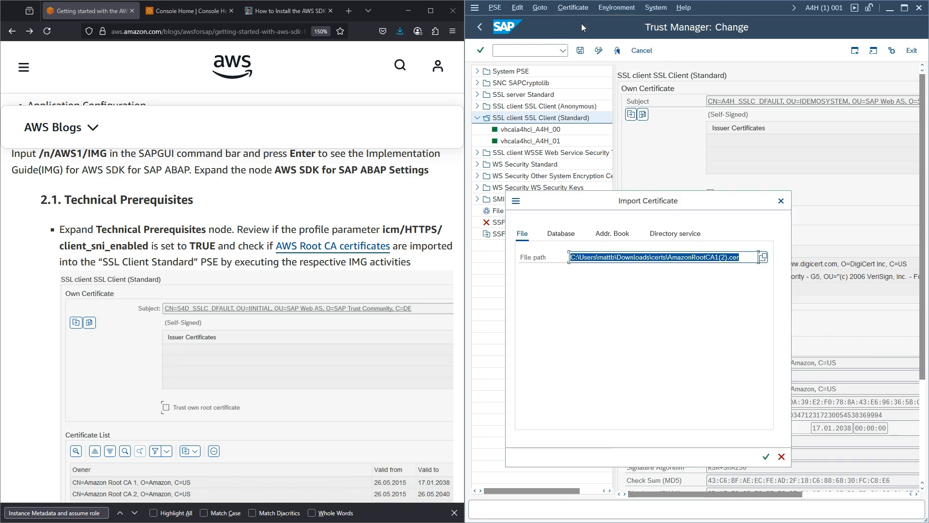
left_click(763, 257)
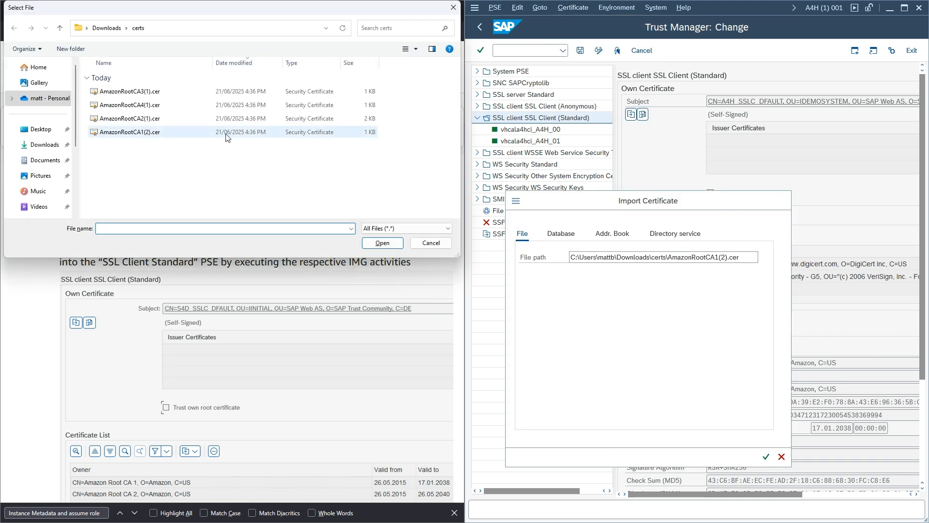
left_click(225, 119)
left_click(382, 243)
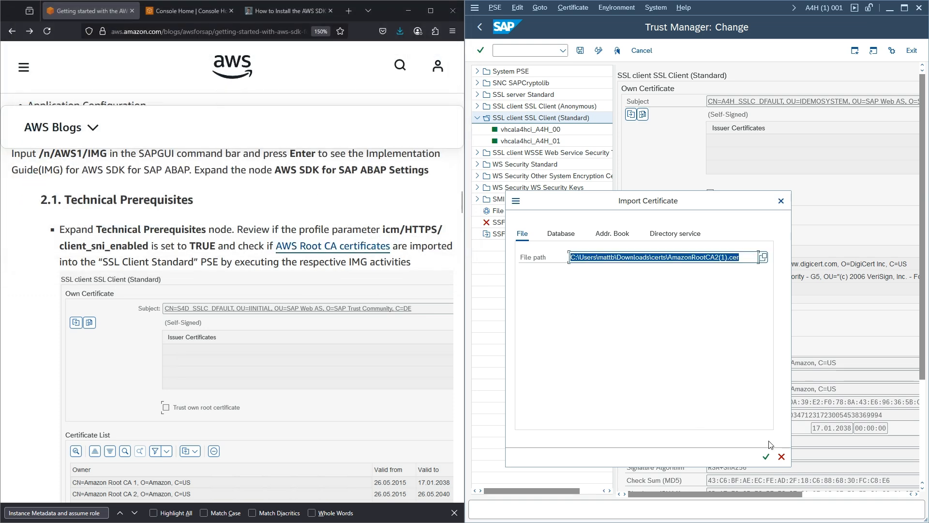
left_click(766, 456)
left_click(521, 362)
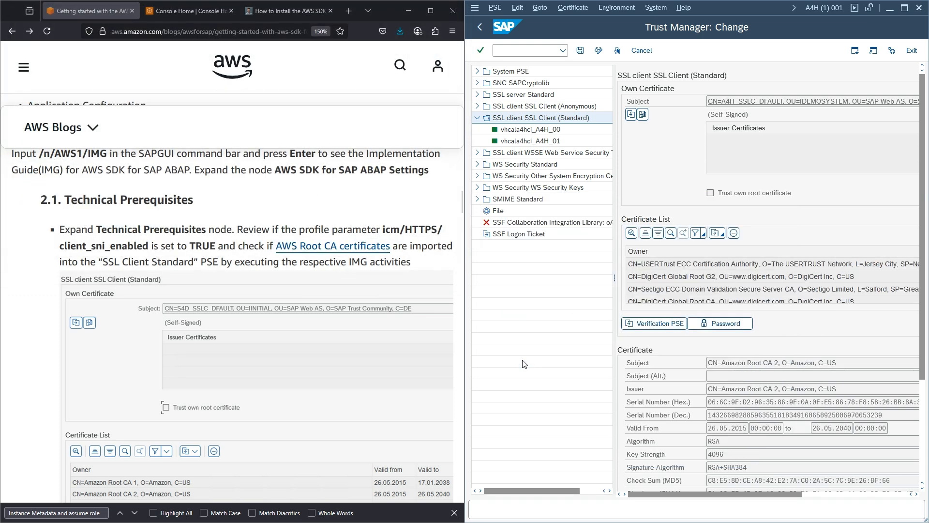
scroll(716, 324, "down", 3)
left_click(773, 483)
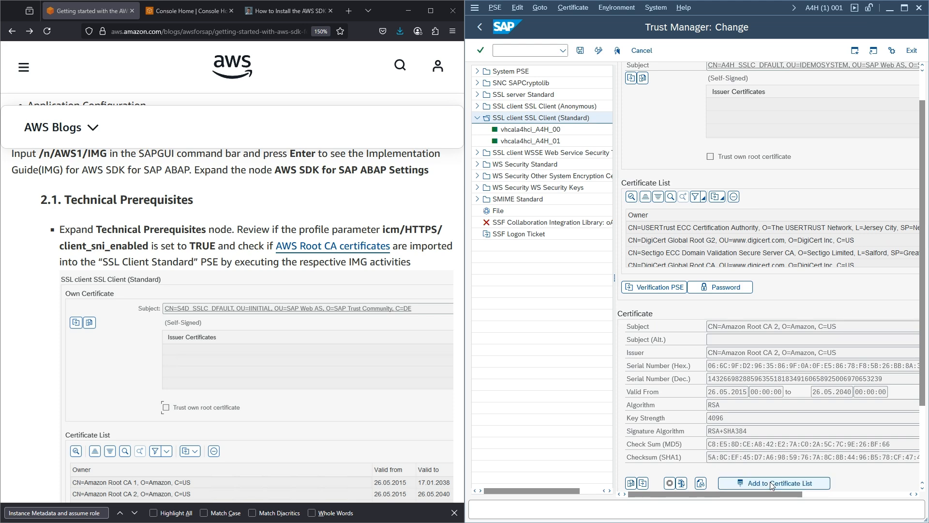
- Import AmazonRootCA3(1).cer and add Amazon Root CA 3 to the PSE
left_click(585, 11)
left_click(583, 19)
left_click(763, 258)
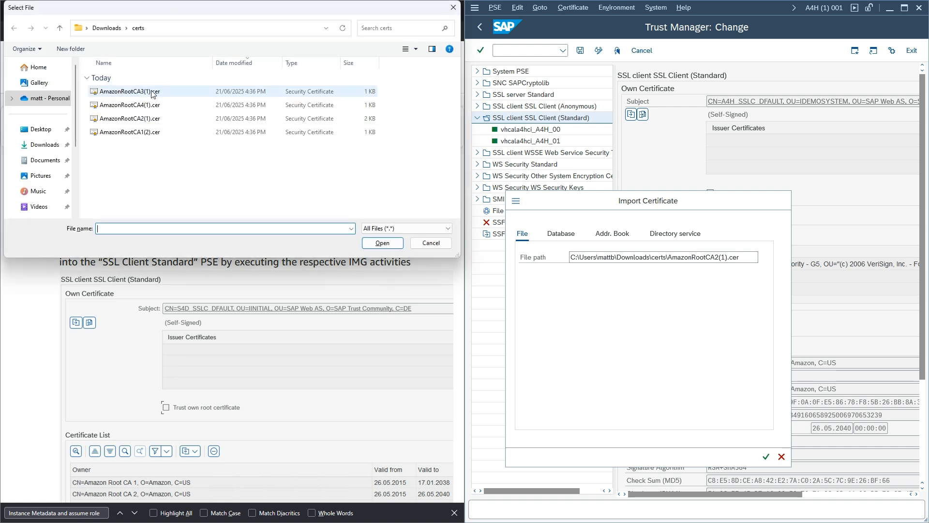
double_click(152, 94)
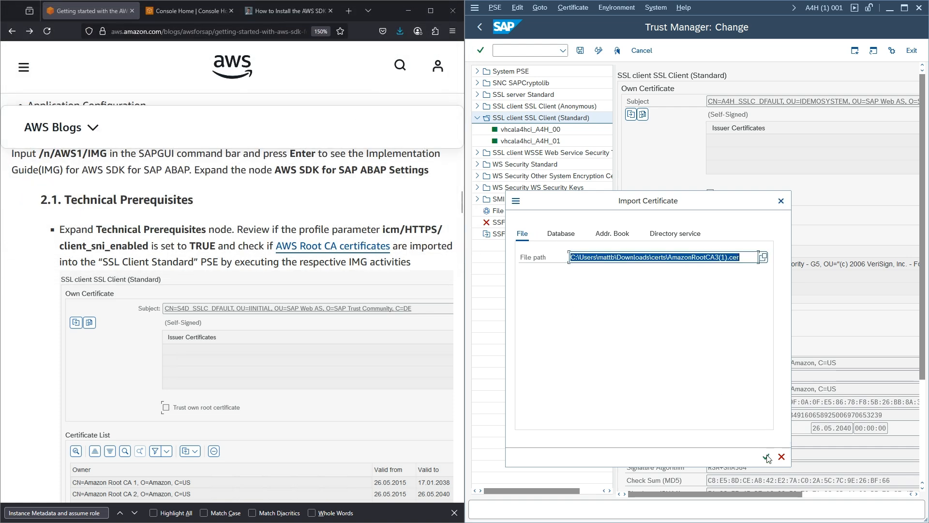
left_click(766, 457)
left_click(525, 359)
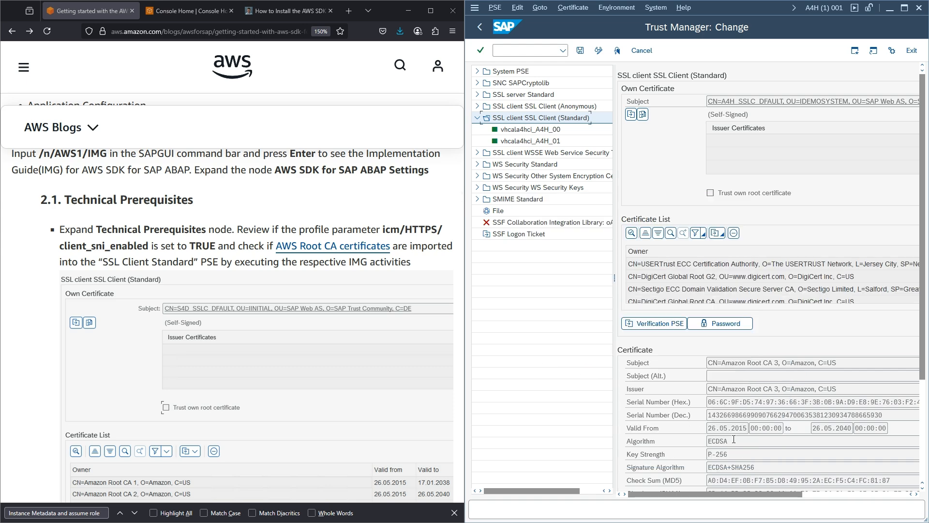
scroll(768, 289, "down", 5)
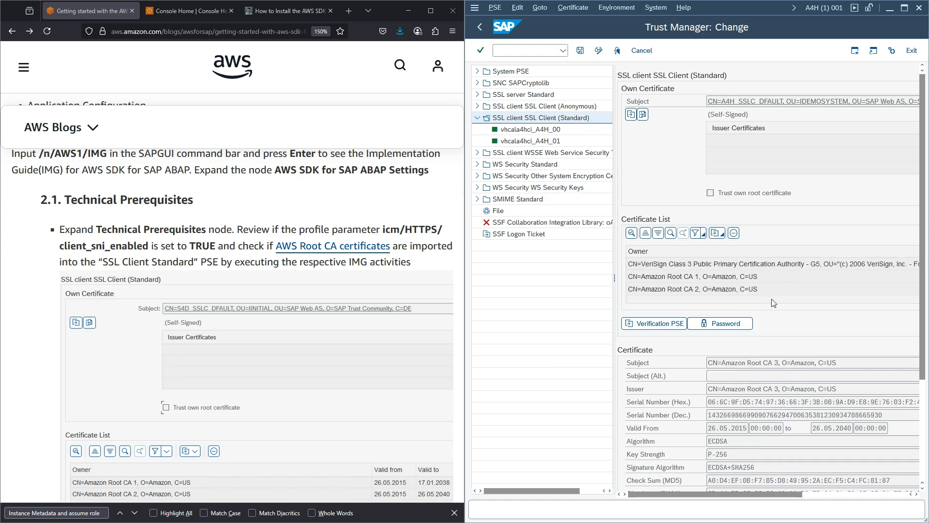
left_click(773, 483)
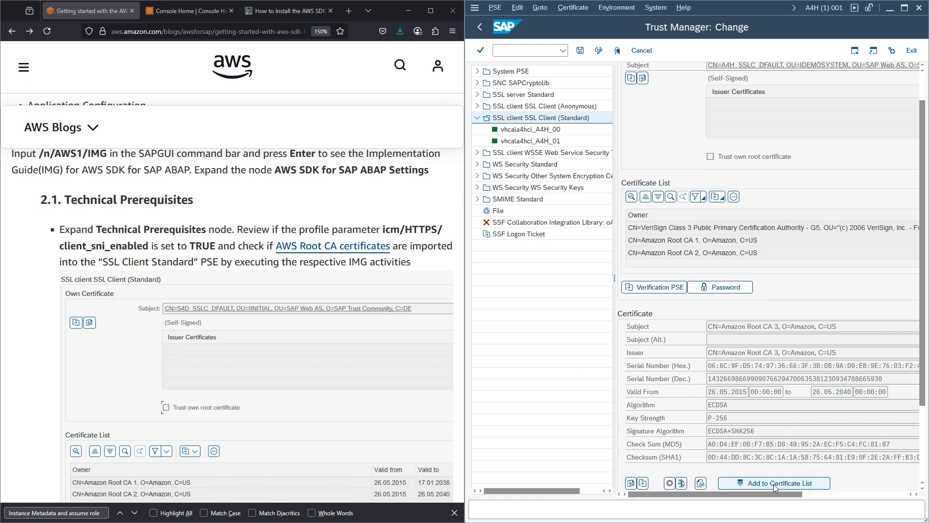
- Import AmazonRootCA4(1).cer, add Amazon Root CA 4 to the list, and save the PSE
left_click(580, 9)
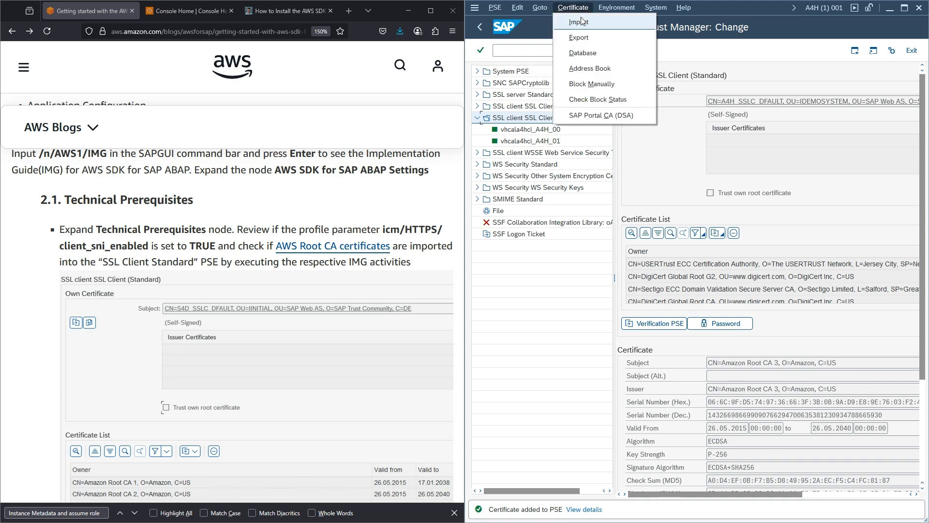
left_click(576, 20)
left_click(761, 260)
left_click(763, 263)
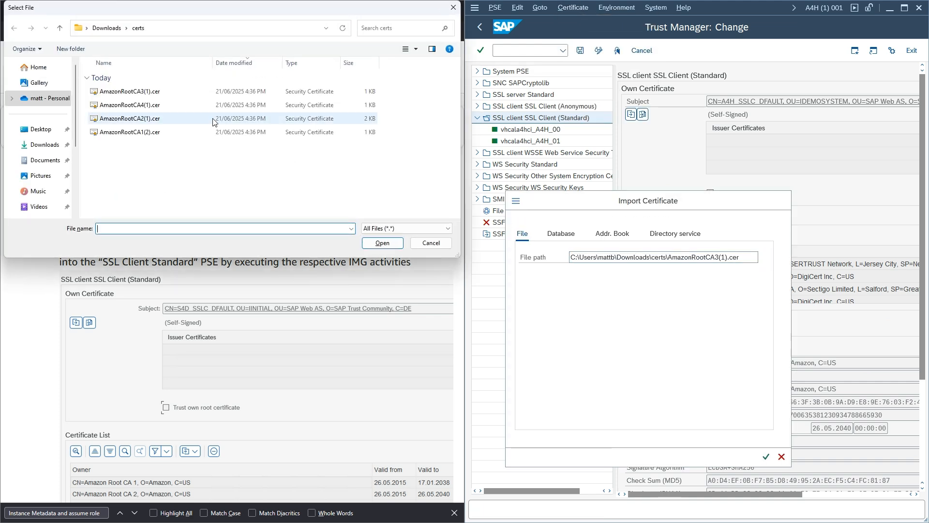
left_click(147, 105)
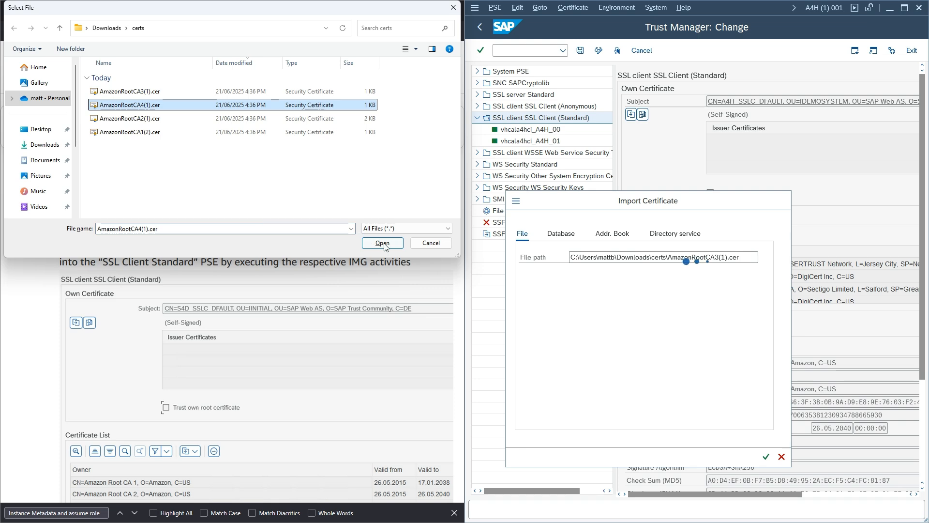
left_click(382, 242)
left_click(765, 458)
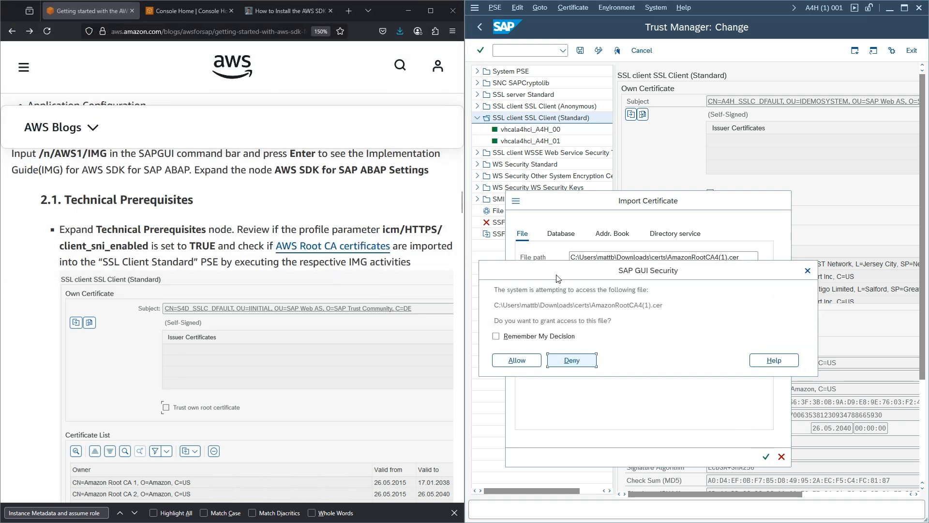
left_click(517, 362)
scroll(774, 319, "down", 3)
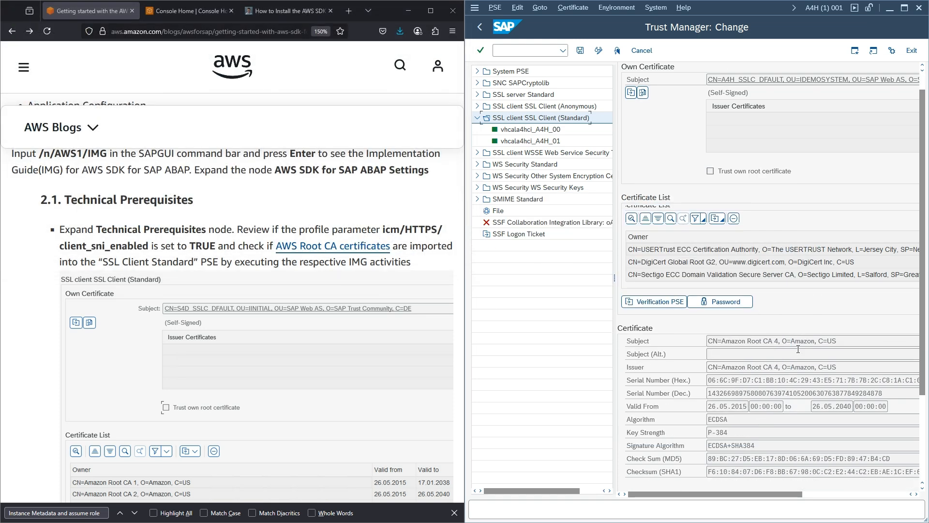
left_click(767, 455)
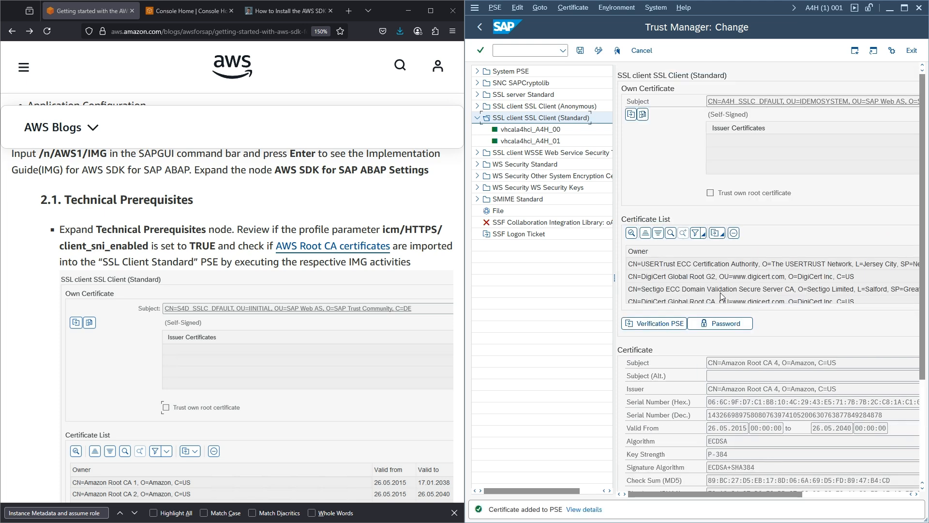
left_click(581, 51)
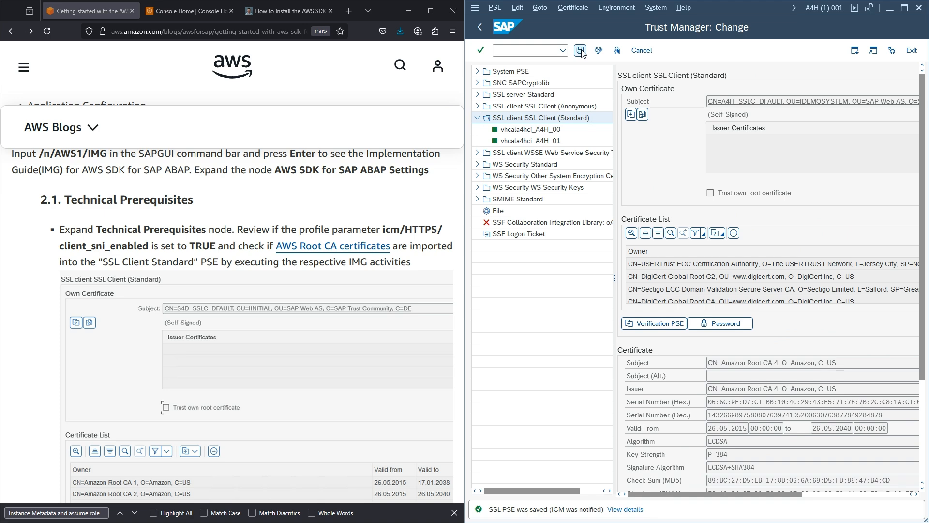
scroll(694, 269, "down", 10)
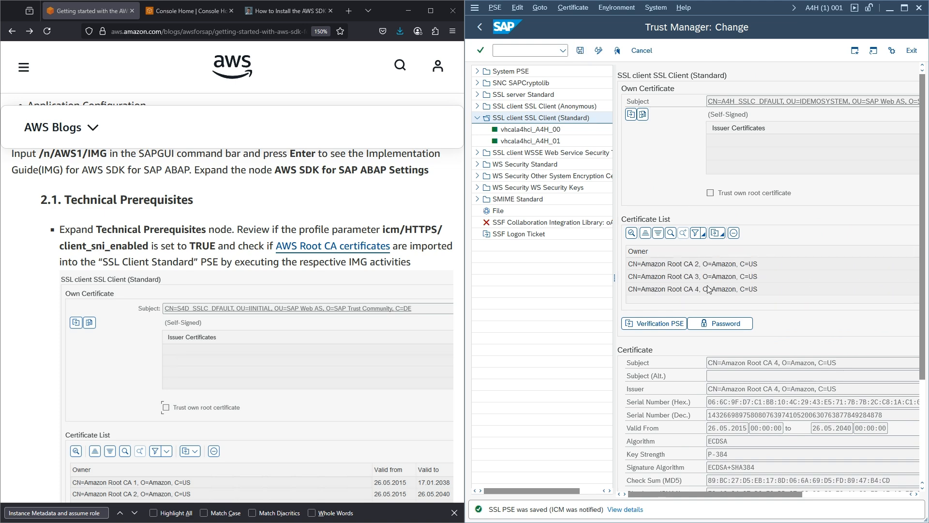
- Go back from Trust Manager to the Display IMG tree and read the blog's SSFAPPLIC ZAWS1 instructions
left_click(479, 27)
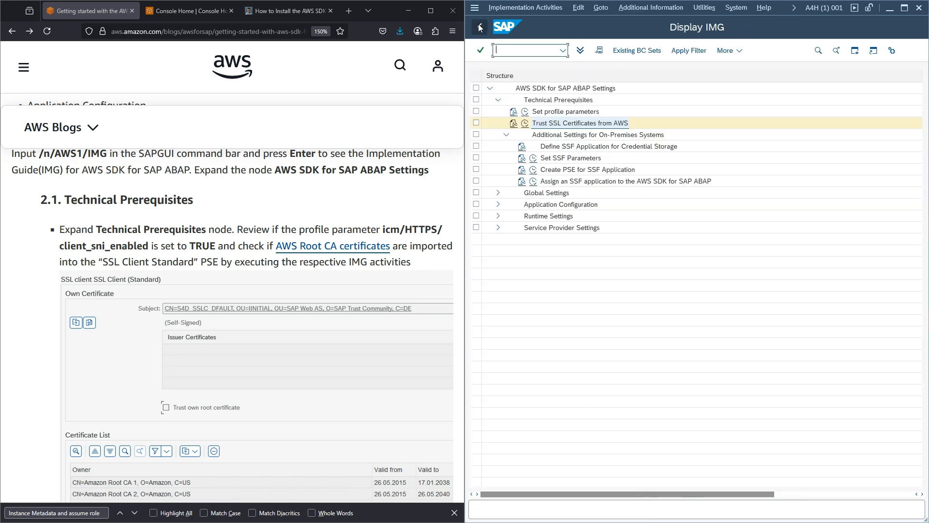
scroll(267, 186, "down", 6)
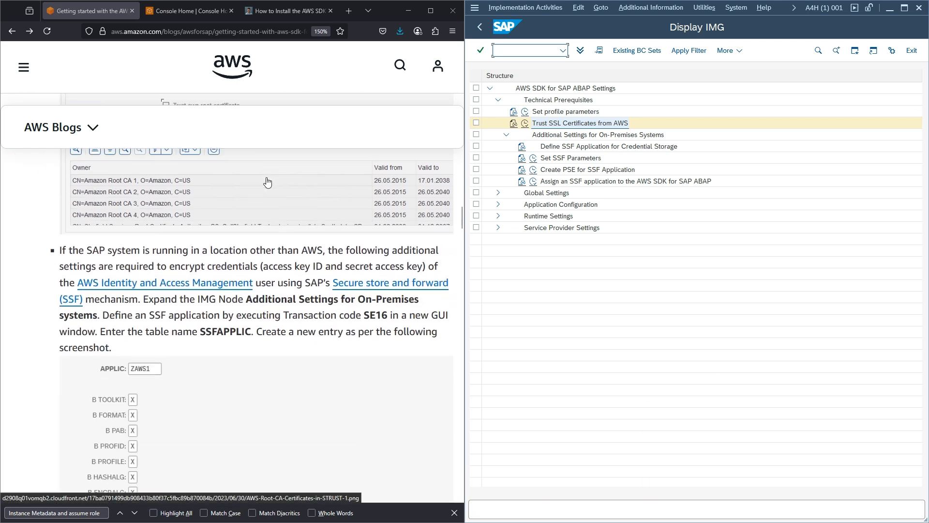
scroll(268, 182, "down", 2)
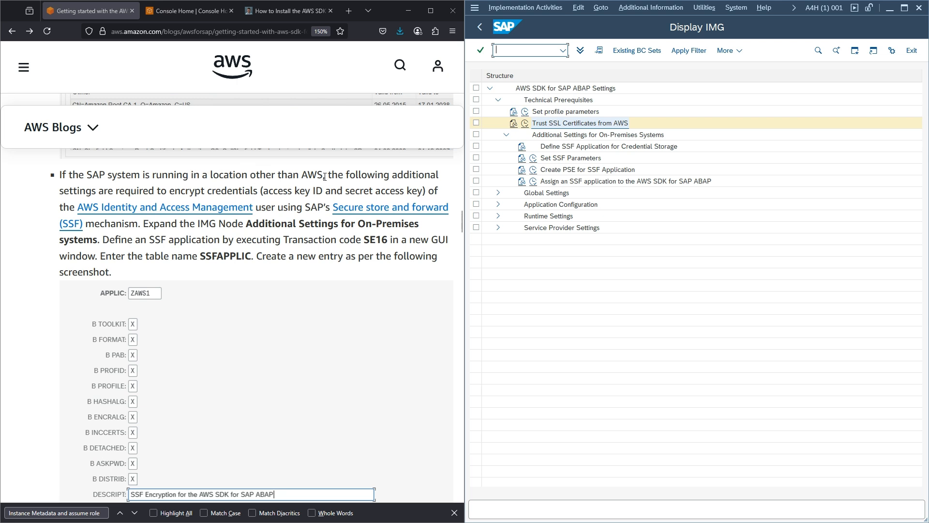
left_click_drag(323, 175, 306, 175)
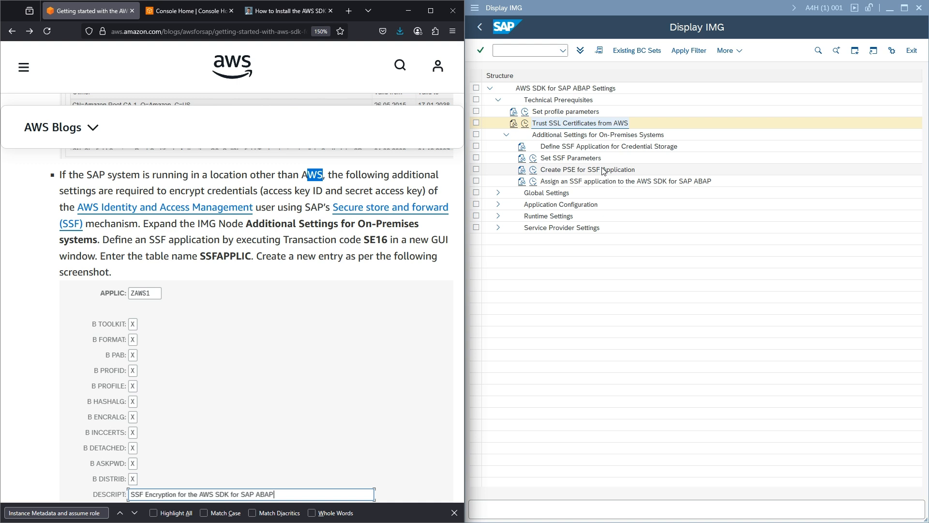
left_click(522, 146)
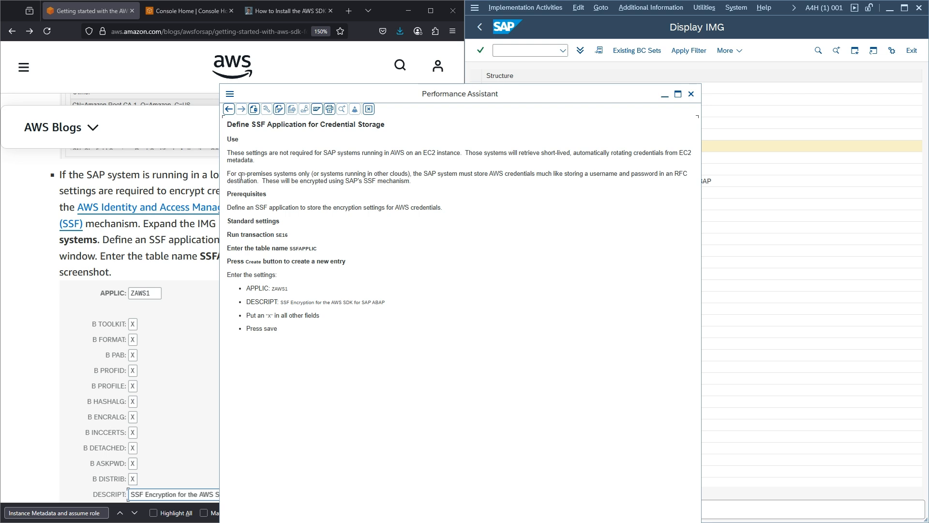
left_click_drag(227, 175, 286, 175)
left_click_drag(333, 174, 360, 174)
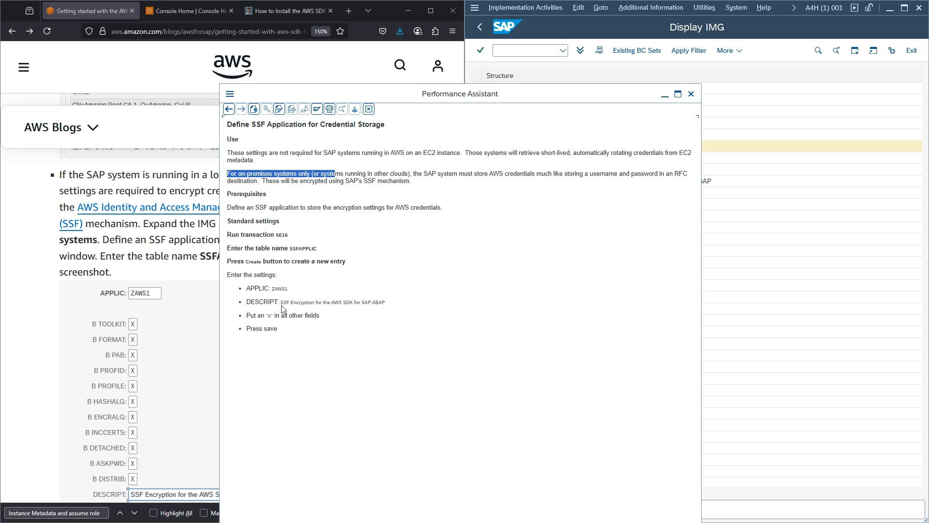
left_click_drag(280, 302, 387, 300)
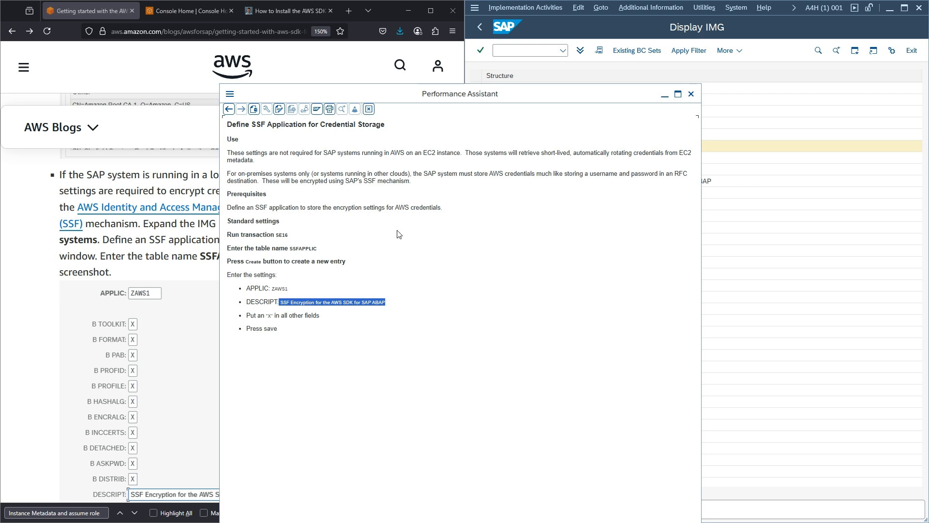
double_click(310, 249)
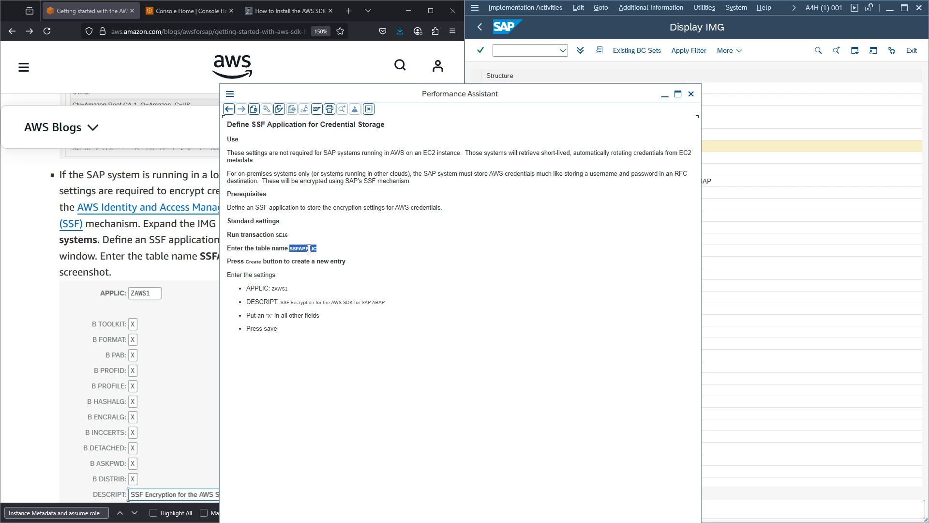
left_click(695, 94)
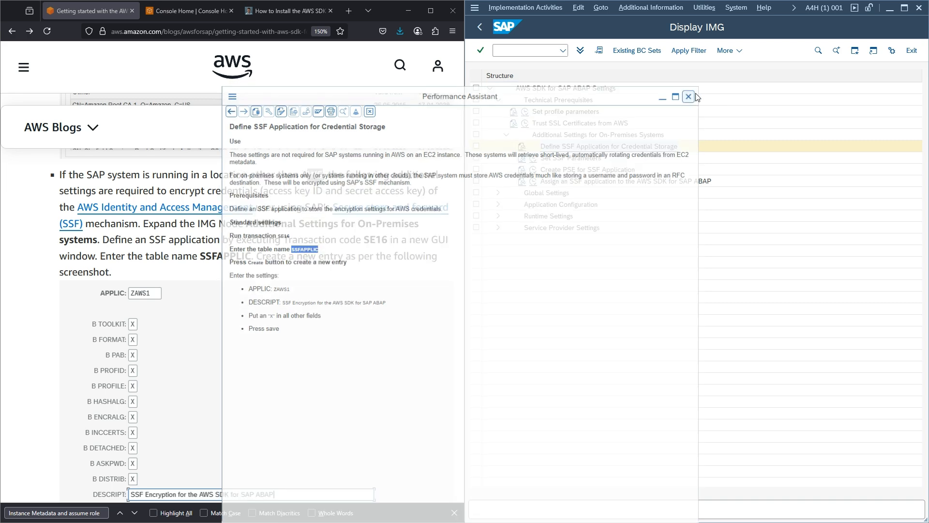
left_click(539, 51)
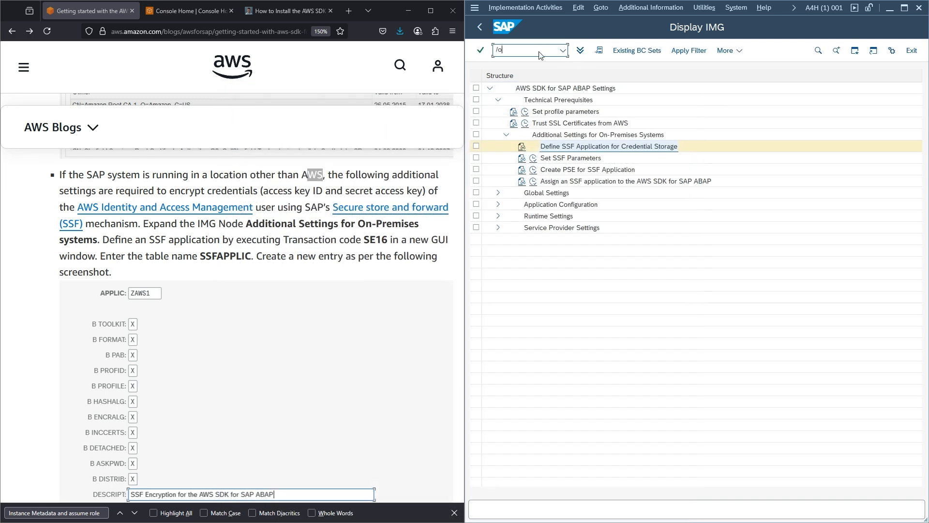
- Open table SSFAPPLIC in SE16 in a new session and start creating an entry
type("/ose16")
key("Return")
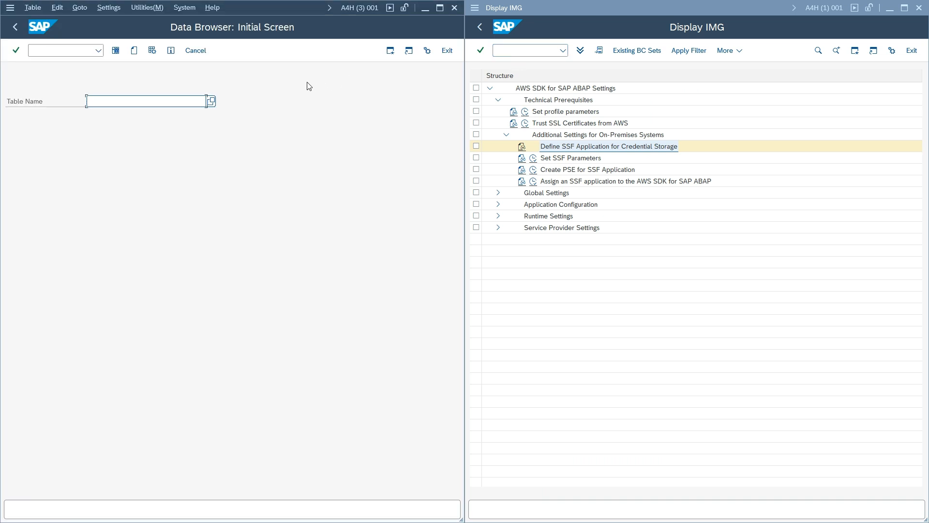
type("SSFAPPLIC")
key("Return")
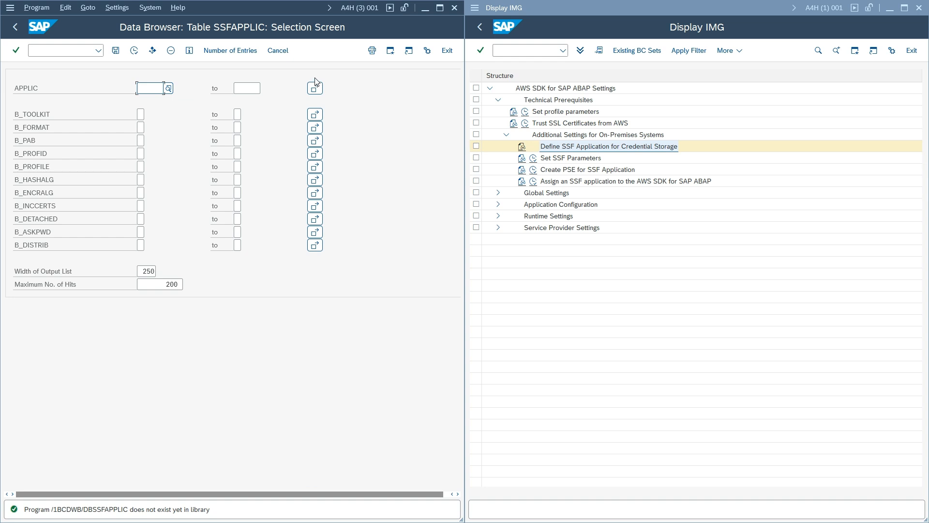
left_click(14, 28)
left_click(134, 51)
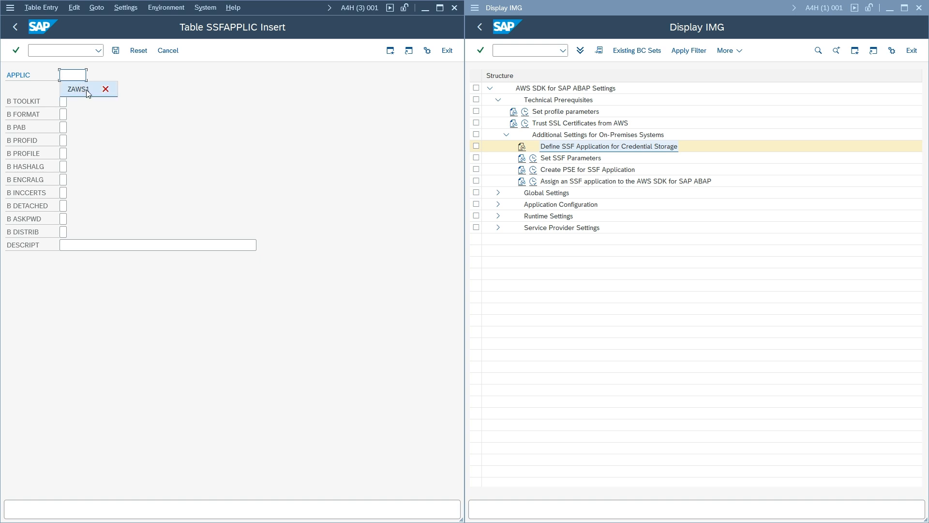
- Enter application ZAWS1 and set every B flag, TOOLKIT through DISTRIB, to X
type("ZAWS1")
left_click(63, 101)
type("X")
left_click(63, 114)
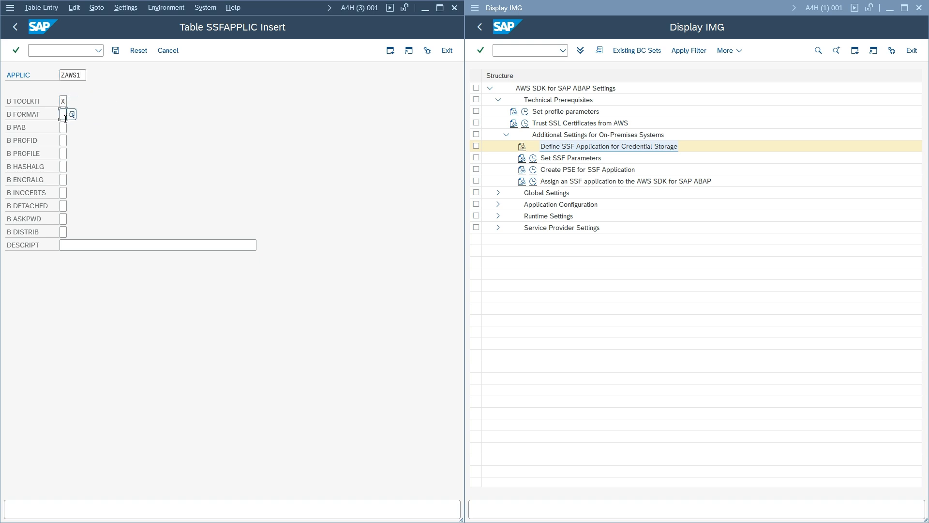
type("X")
left_click(67, 127)
type("X")
left_click(64, 140)
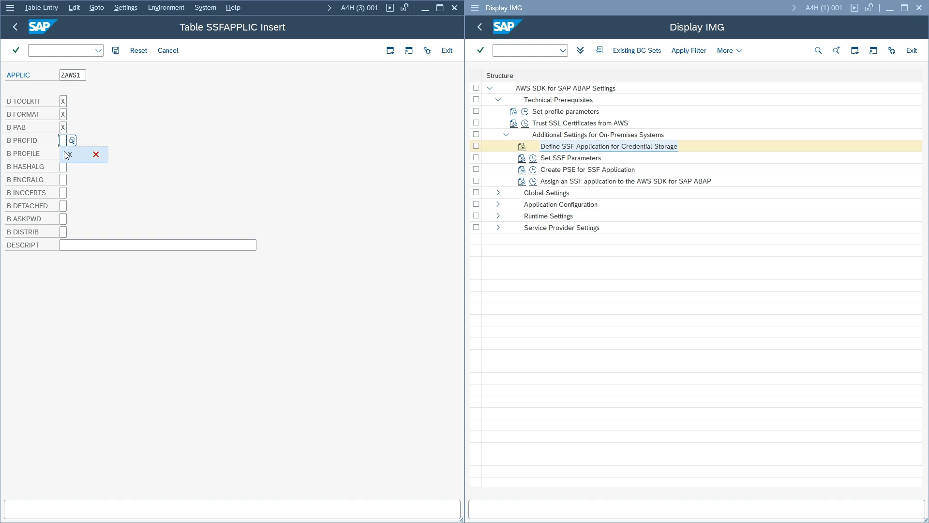
type("X")
left_click(64, 154)
type("X")
left_click(63, 166)
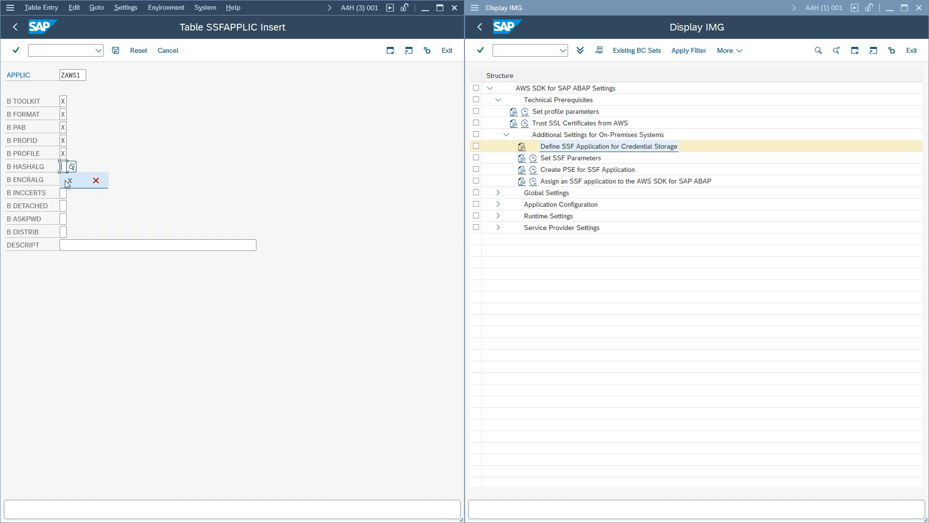
left_click(65, 182)
type("X")
left_click(65, 169)
type("X")
left_click(64, 193)
left_click(69, 208)
left_click(64, 206)
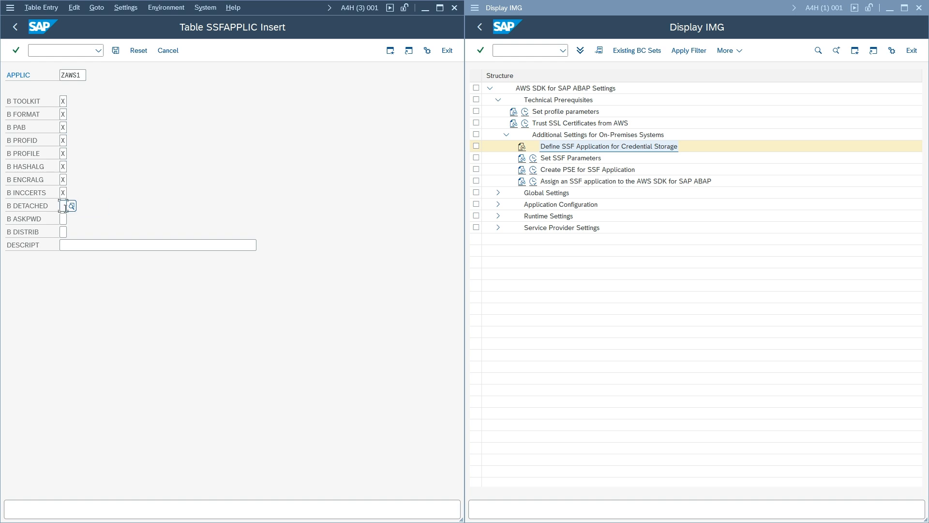
left_click(68, 222)
left_click(63, 218)
left_click(68, 232)
left_click(63, 232)
left_click(70, 245)
- Fill DESCRIPT with the SSF Encryption description, save the ZAWS1 entry, and exit
left_click(77, 245)
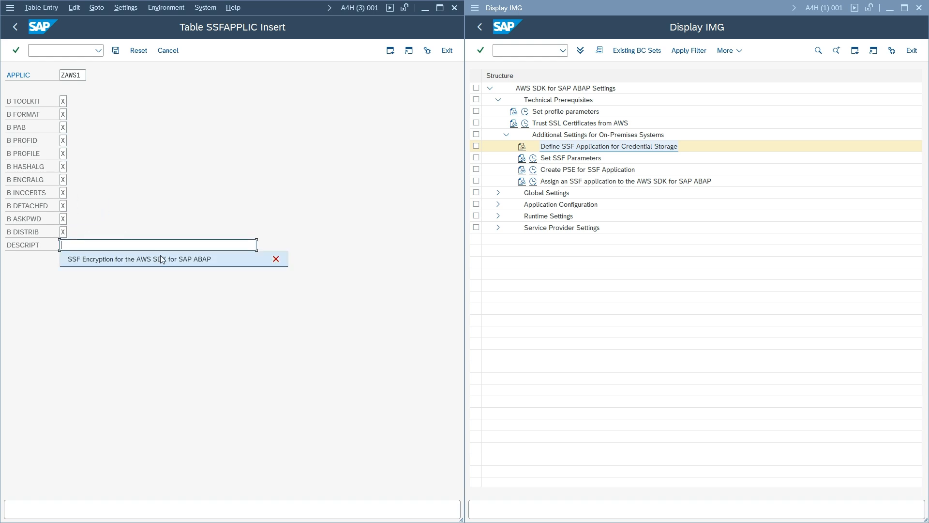
left_click(83, 260)
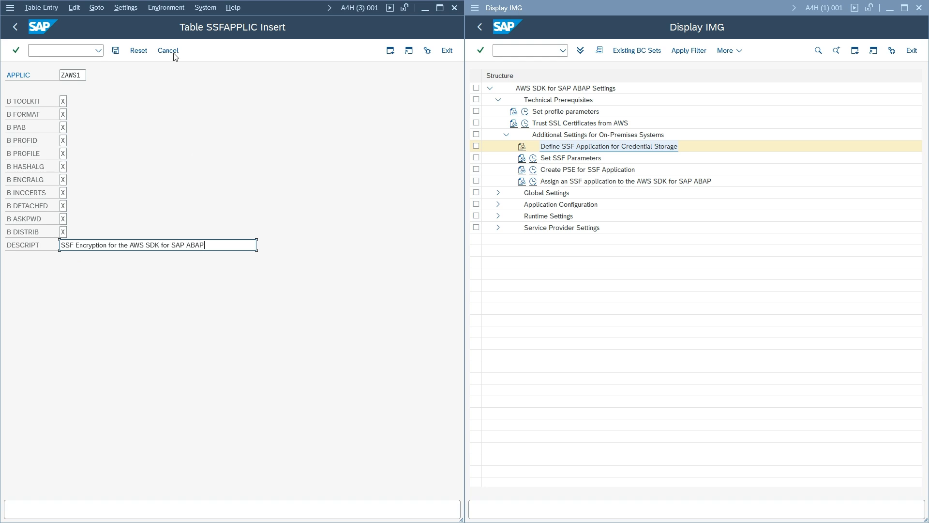
left_click(115, 50)
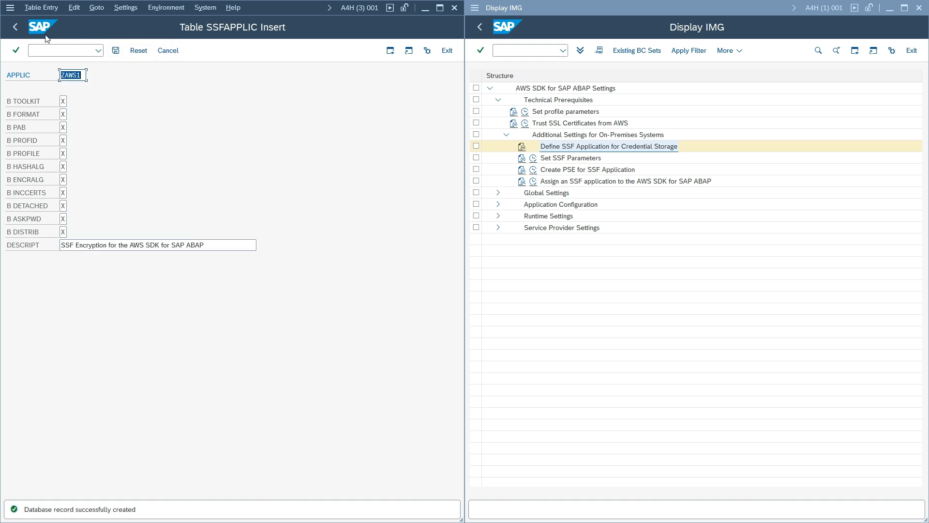
left_click(15, 27)
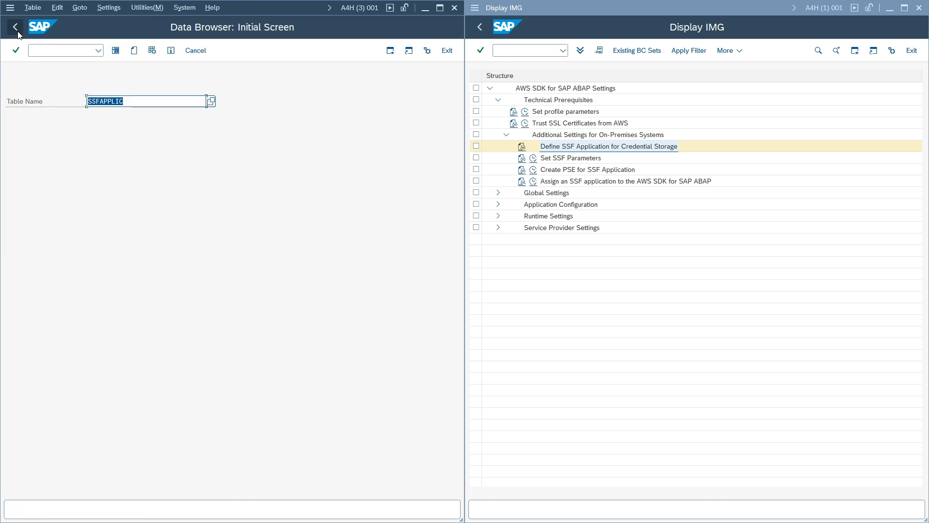
- Close the data browser and review the Set SSF Parameters documentation
left_click(457, 6)
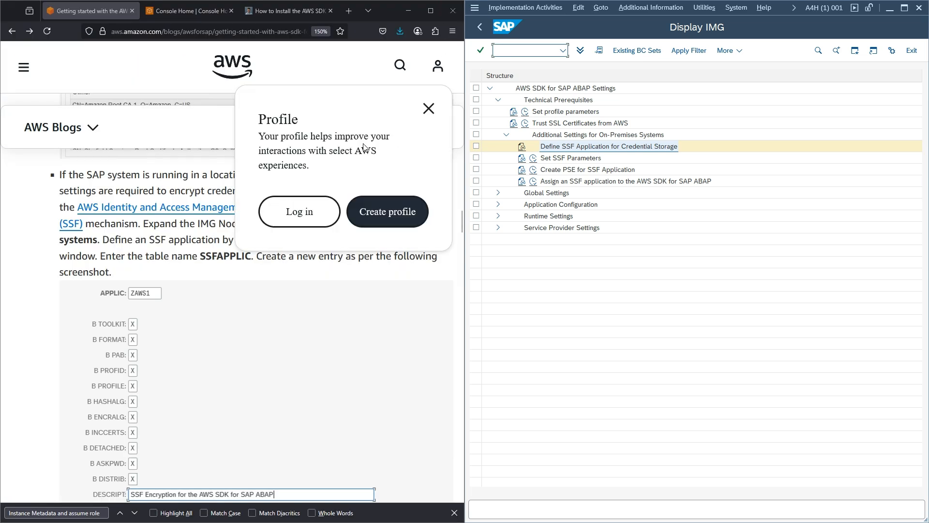
left_click(429, 109)
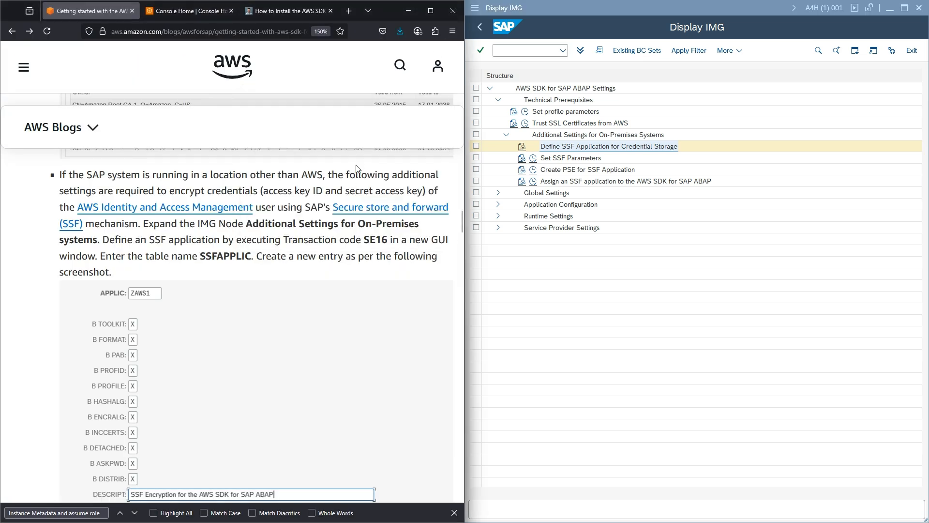
scroll(290, 225, "down", 3)
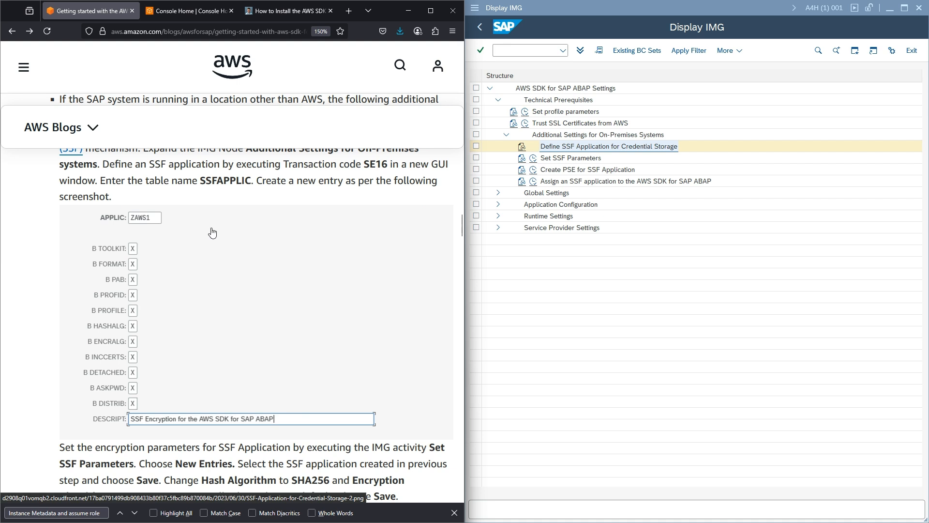
scroll(125, 234, "down", 2)
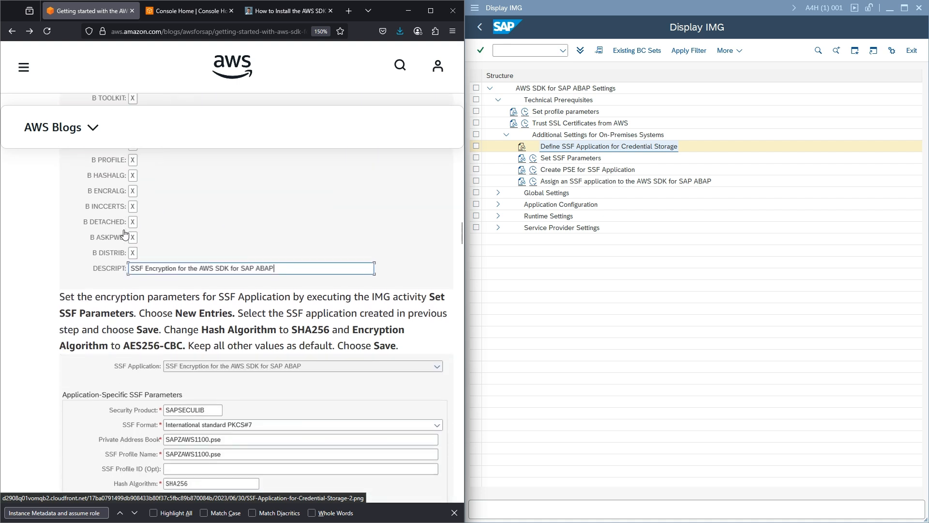
scroll(125, 234, "down", 2)
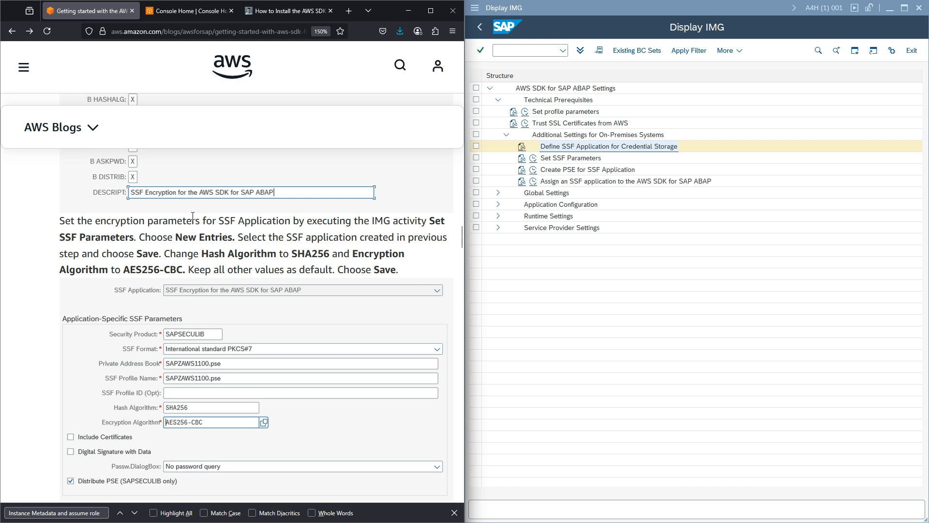
left_click(521, 158)
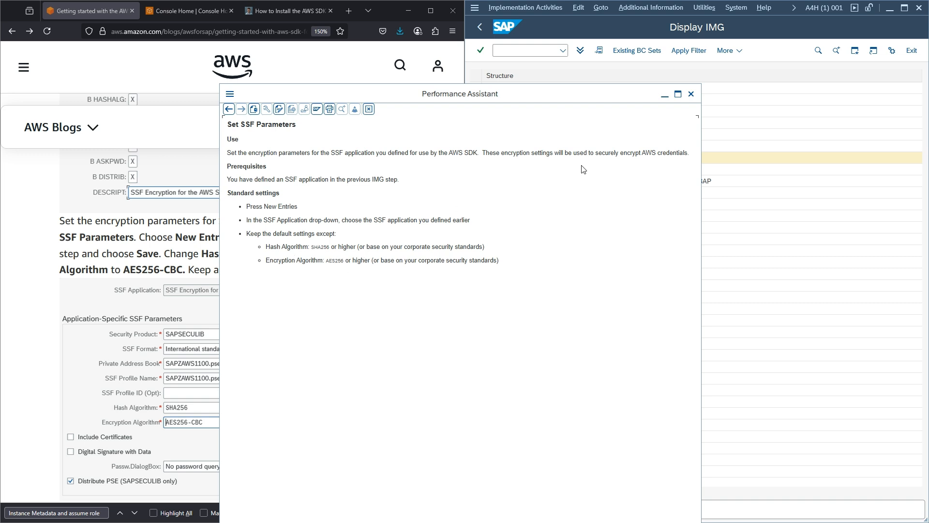
left_click(691, 94)
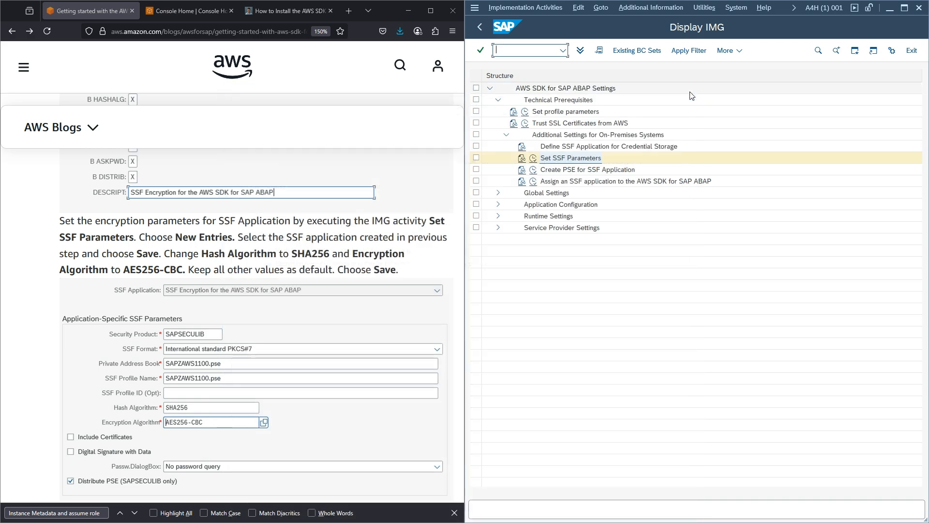
- Create a new SSF parameters entry for the SSF Encryption for the AWS SDK for SAP ABAP application
left_click(533, 159)
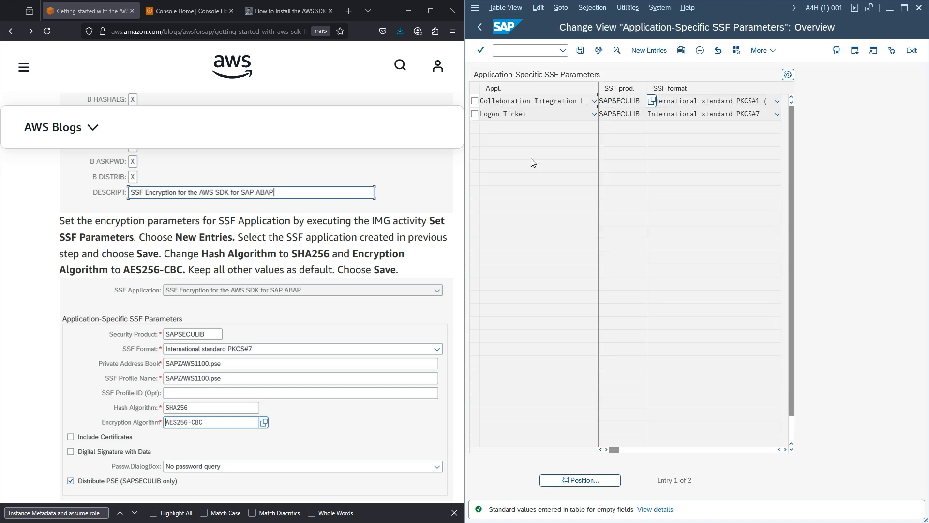
left_click(650, 50)
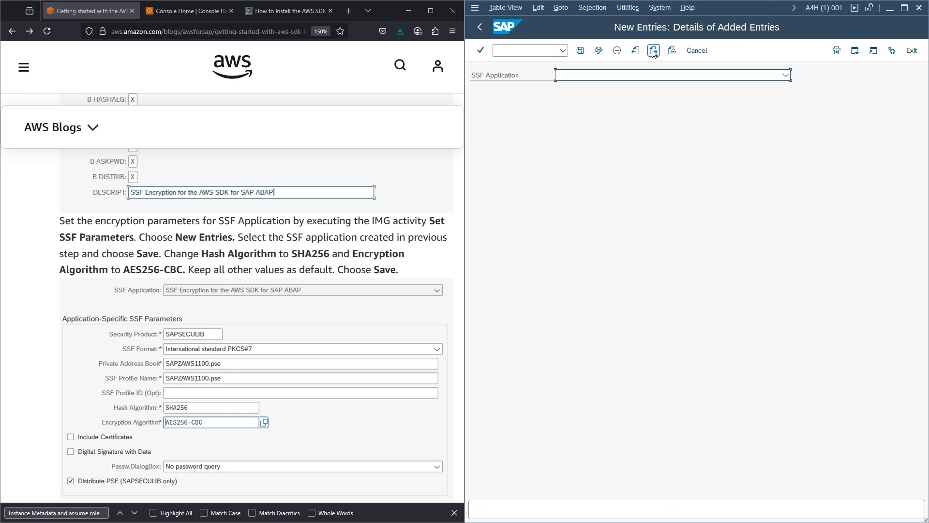
left_click(786, 75)
scroll(677, 144, "down", 5)
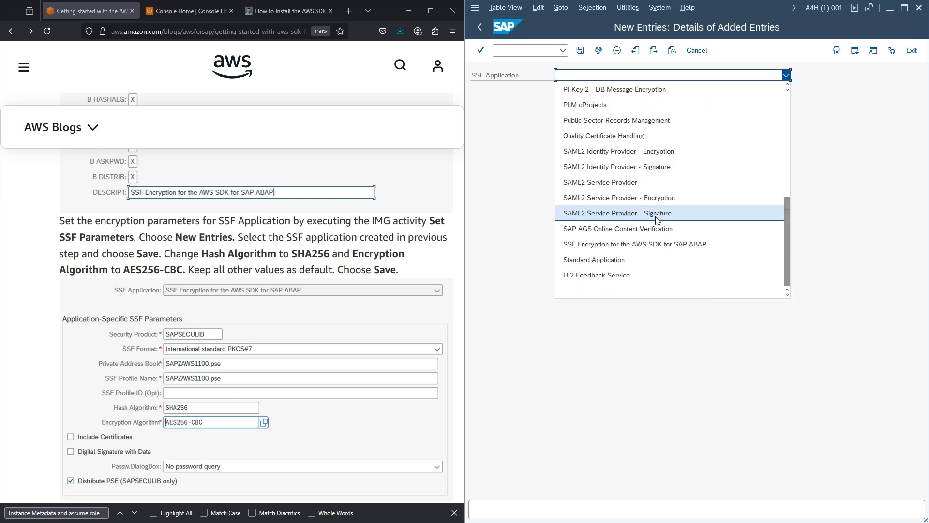
left_click(634, 245)
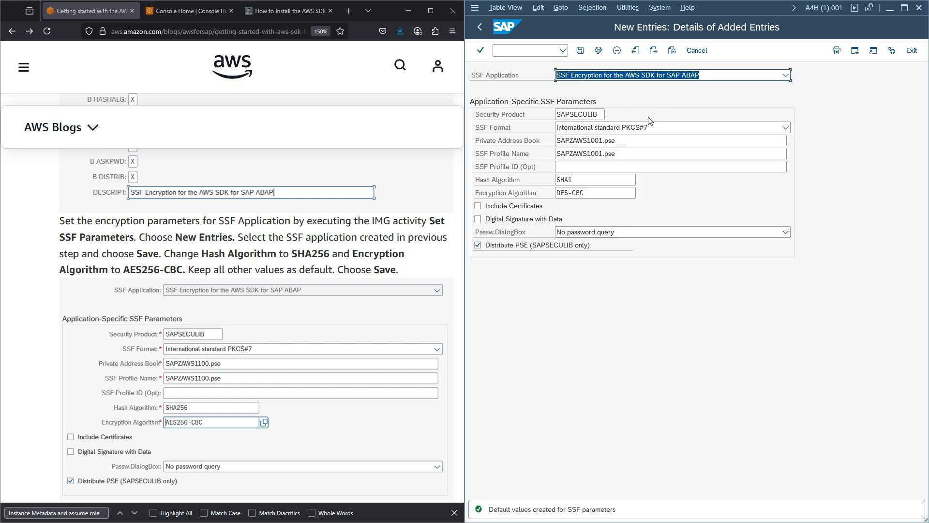
- Change hash algorithm SHA1 to SHA256 and encryption DES-CBC to AES256-CBC, then save
left_click(578, 177)
double_click(577, 177)
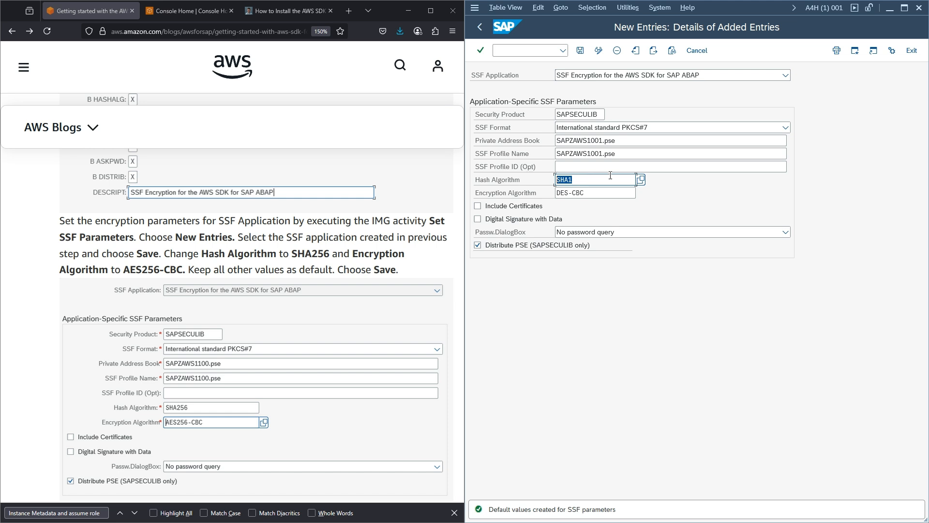
key("BackSpace")
left_click(594, 193)
left_click_drag(604, 191, 538, 191)
key("BackSpace")
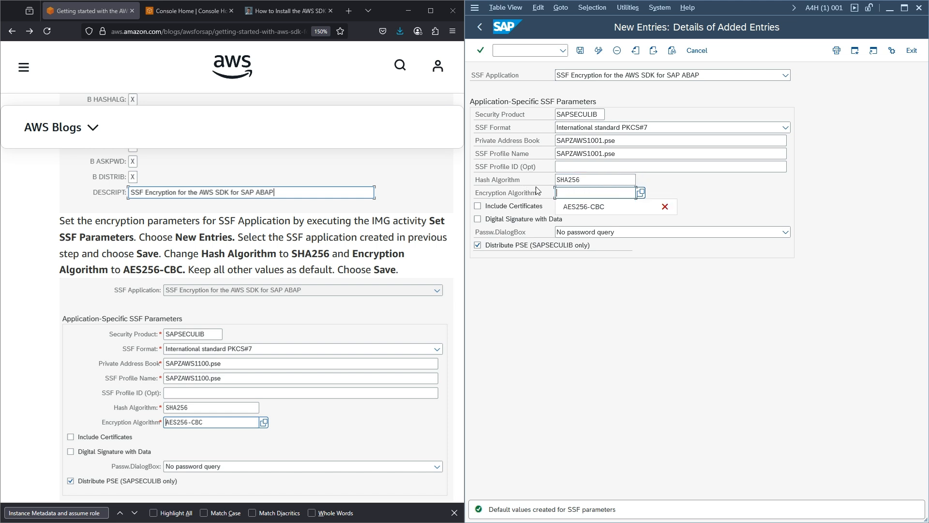
left_click(589, 208)
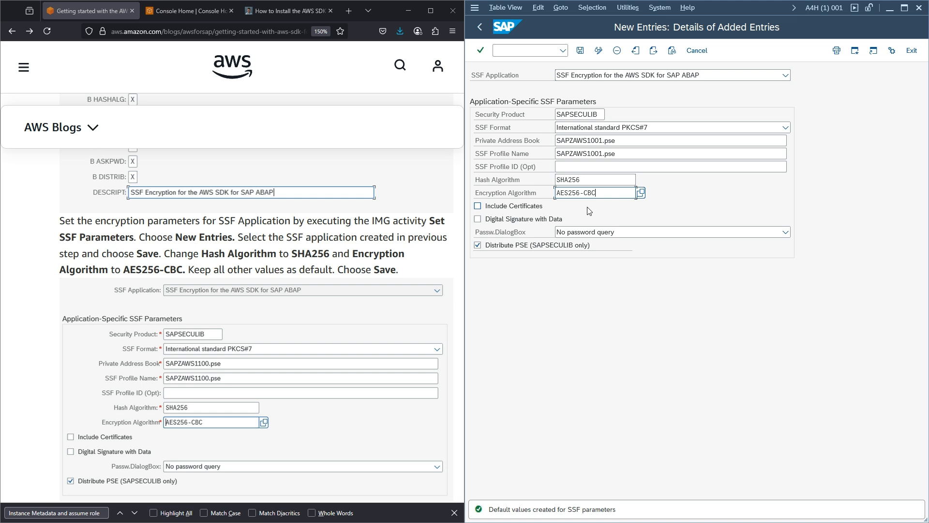
left_click(581, 51)
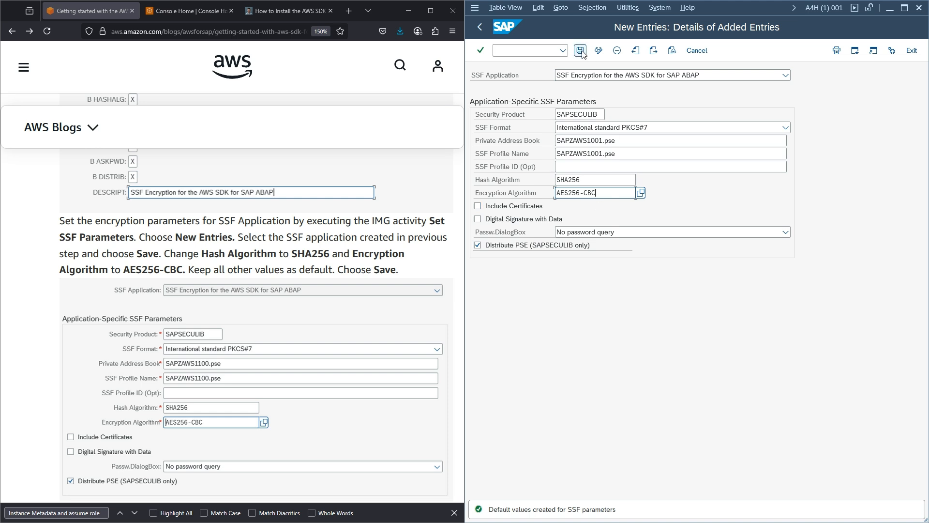
left_click(478, 28)
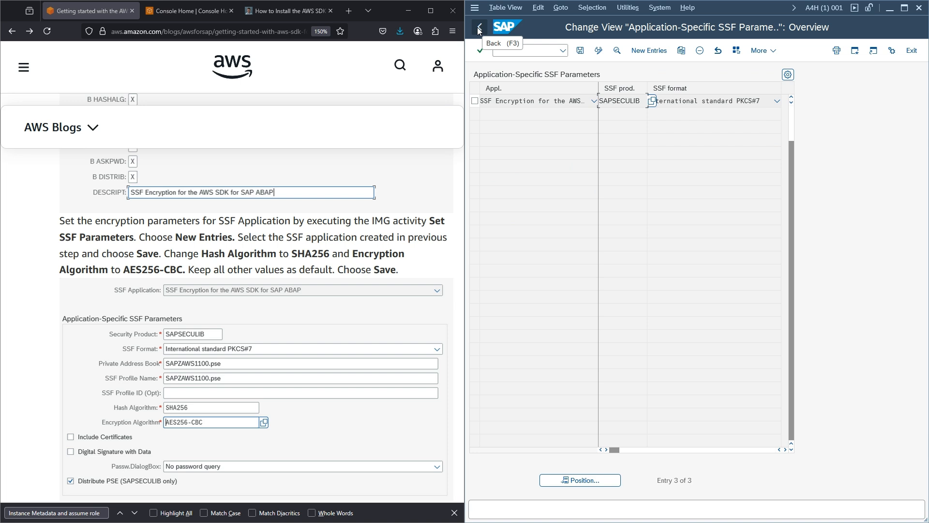
left_click(580, 50)
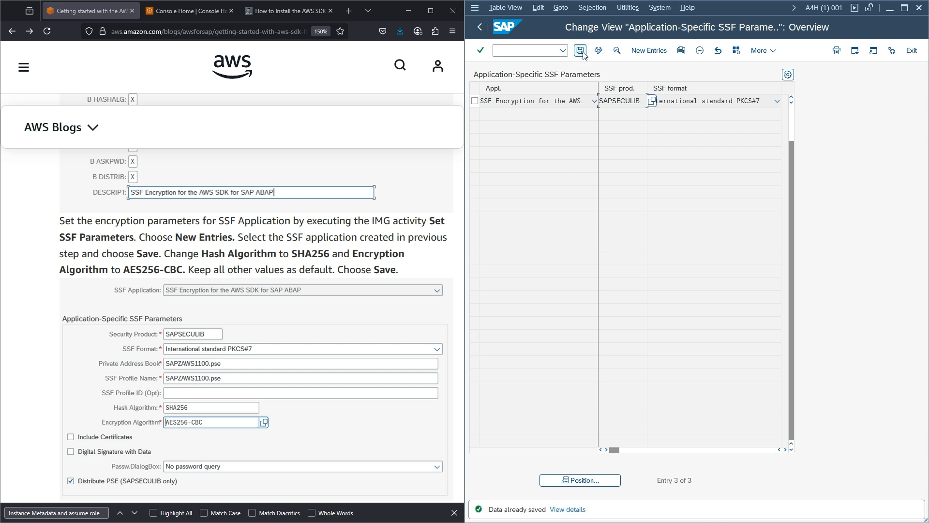
left_click(484, 27)
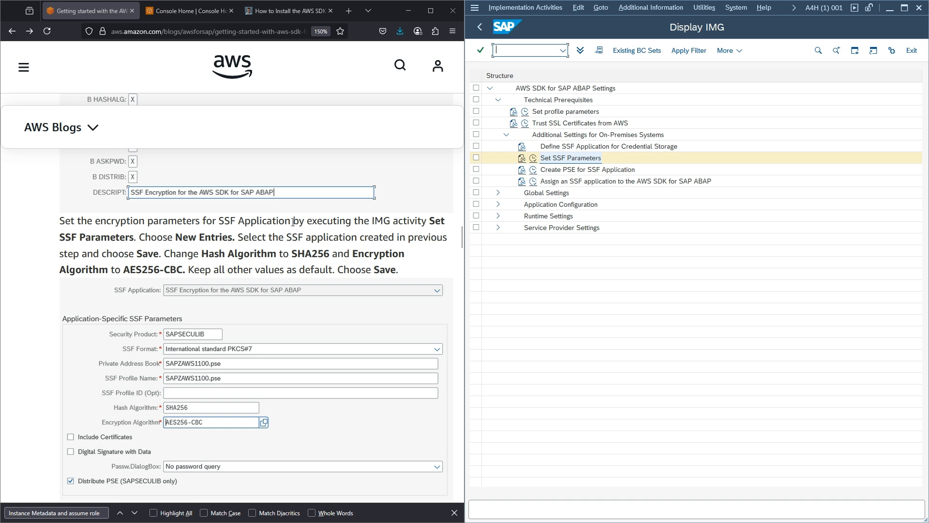
- In STRUST change mode, create a default PSE for the SSF Encryption for the AWS SDK node
scroll(293, 222, "down", 5)
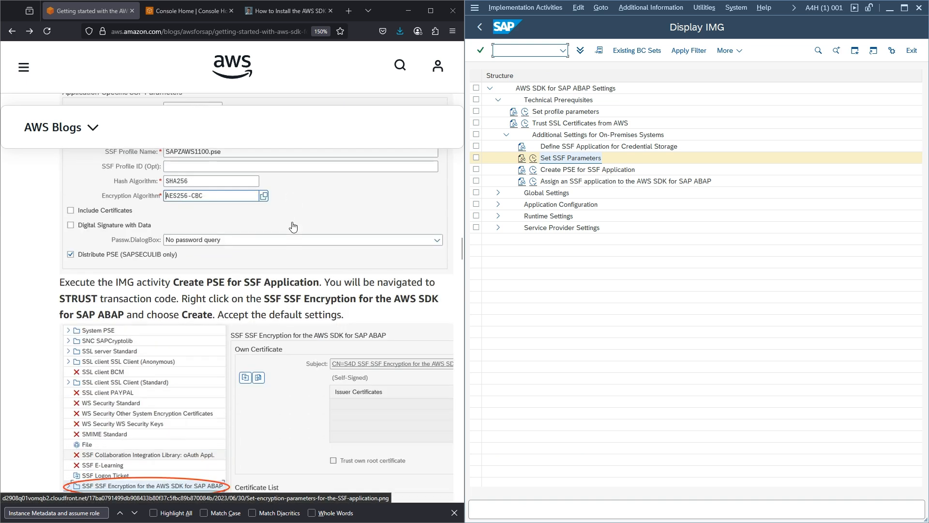
scroll(293, 226, "down", 2)
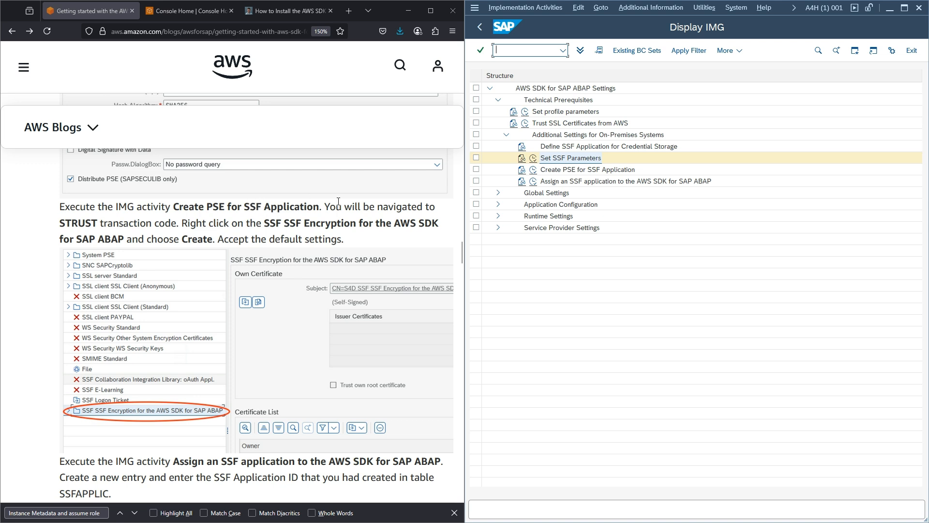
left_click(534, 169)
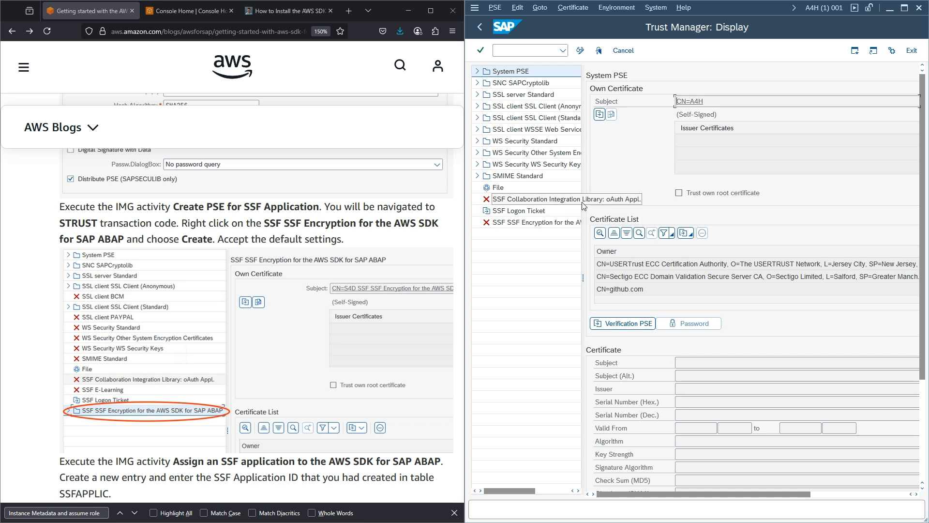
left_click_drag(584, 219, 631, 219)
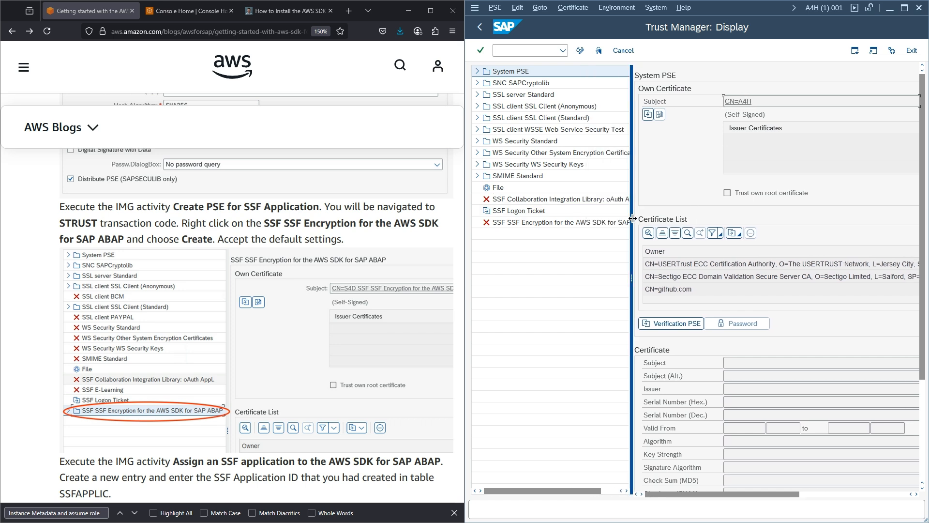
right_click(505, 225)
left_click(580, 50)
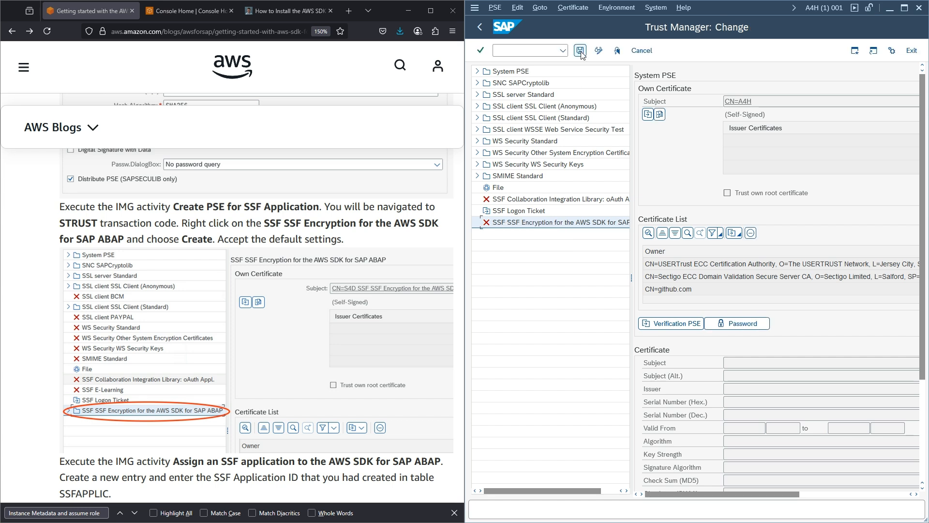
right_click(516, 223)
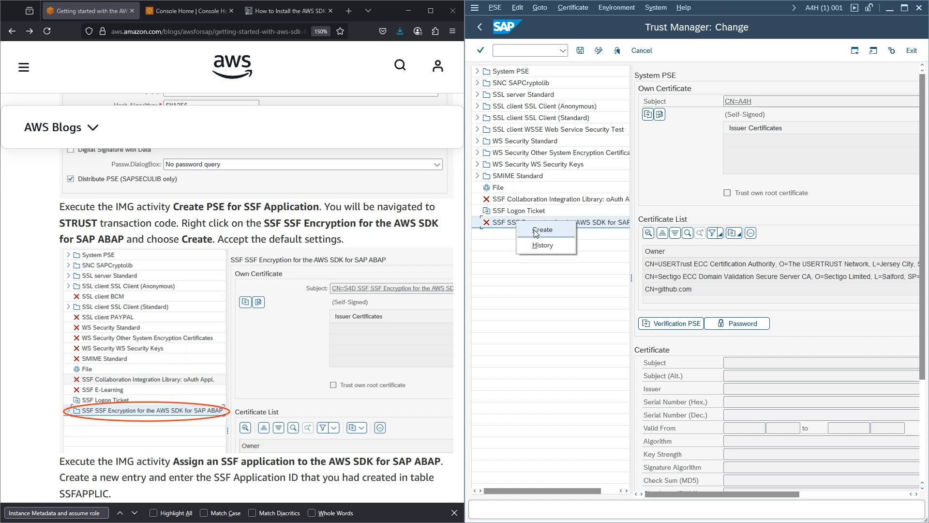
left_click(536, 234)
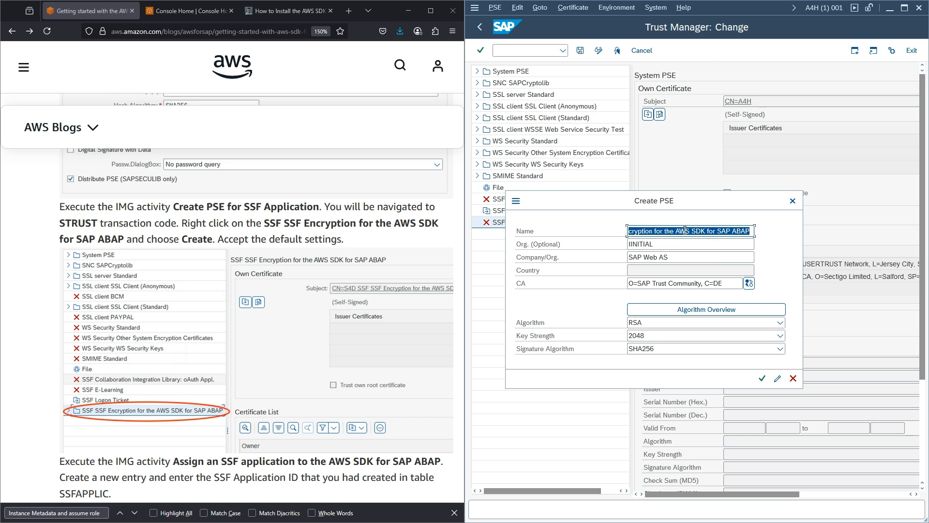
left_click(762, 379)
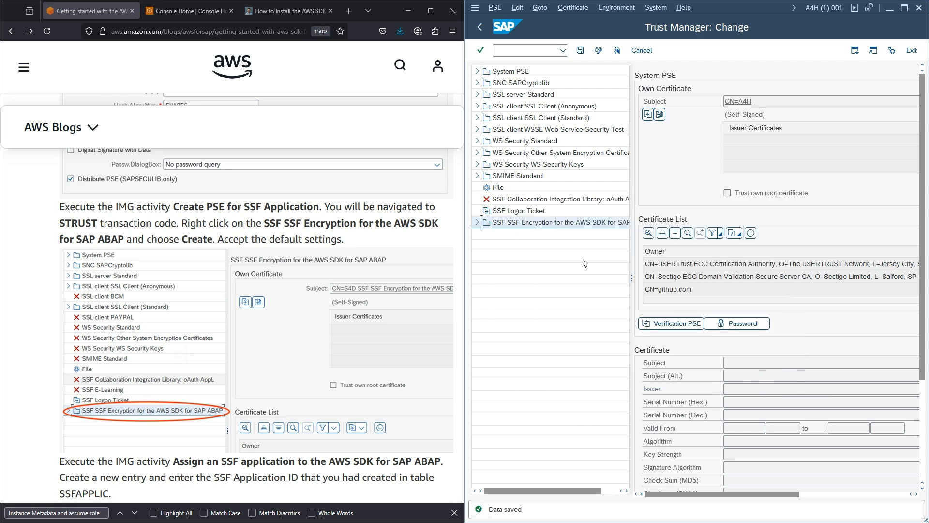
left_click(477, 223)
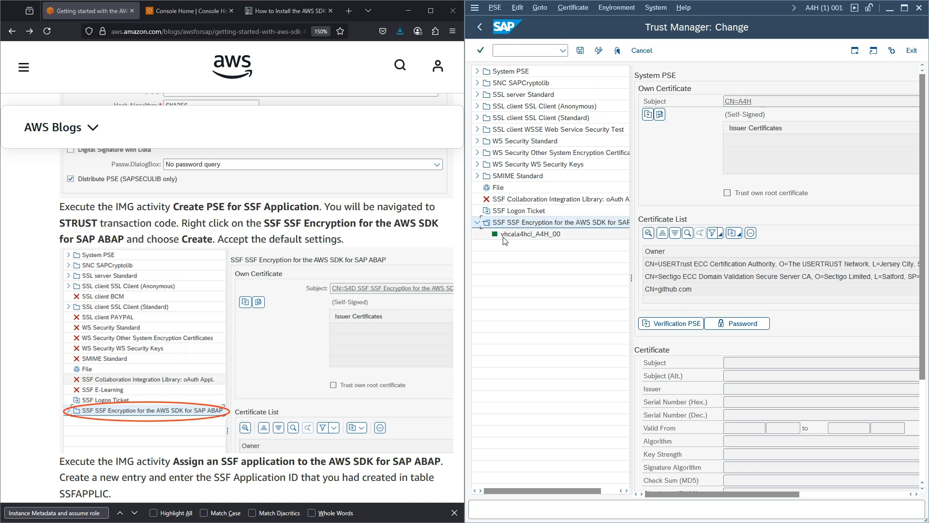
left_click(478, 28)
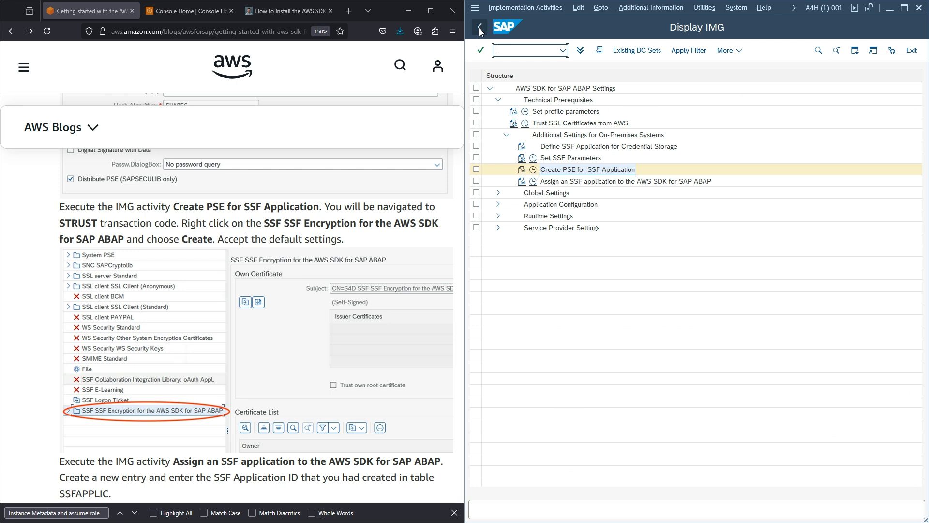
- Add and save a global SSF settings entry with SSF application ZAWS1
scroll(369, 189, "down", 3)
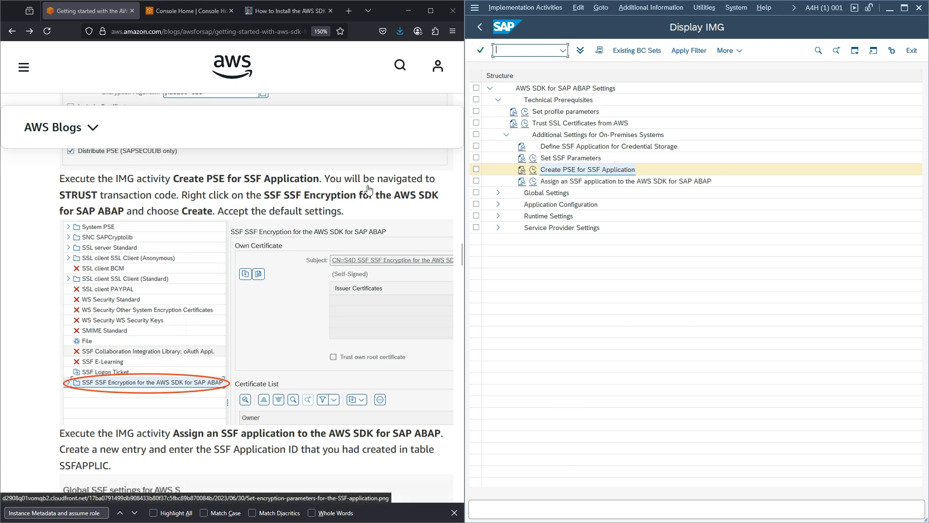
scroll(369, 190, "down", 3)
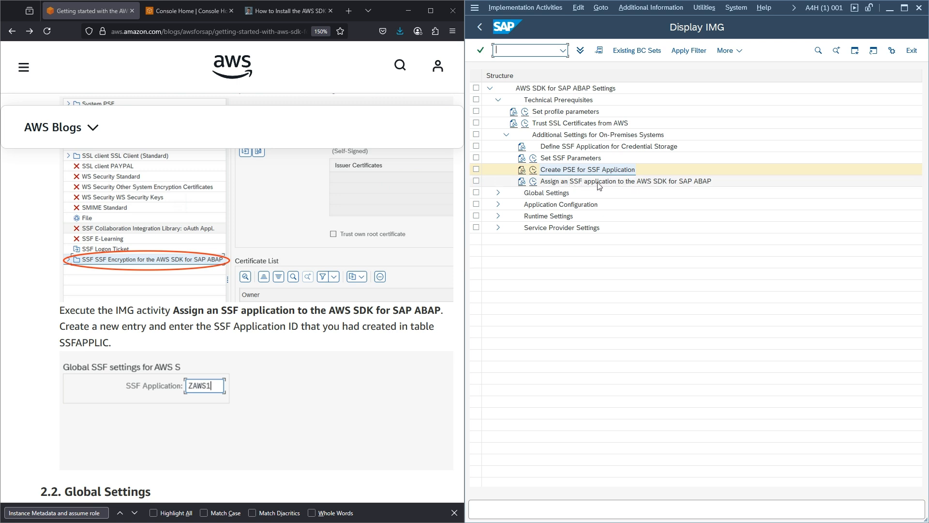
left_click(534, 182)
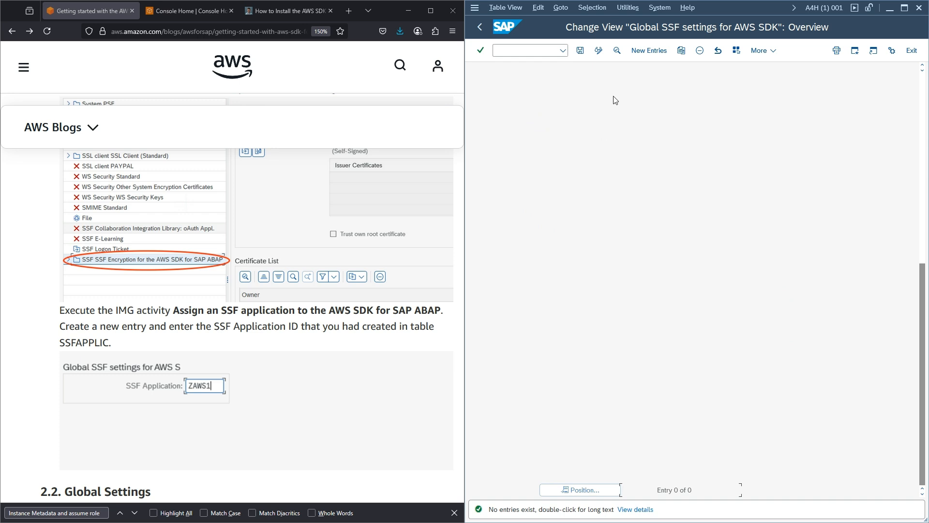
left_click(648, 51)
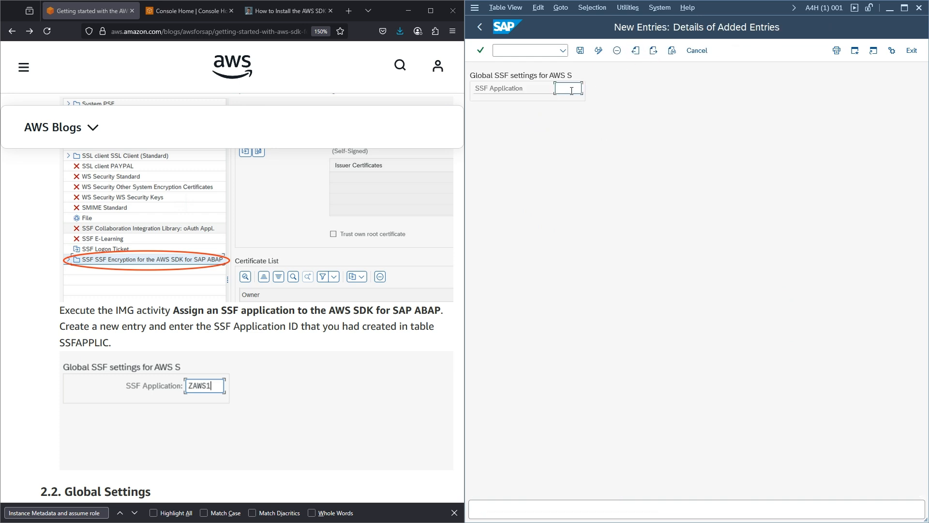
type("Z")
key("Down")
key("Return")
left_click(580, 50)
left_click(475, 26)
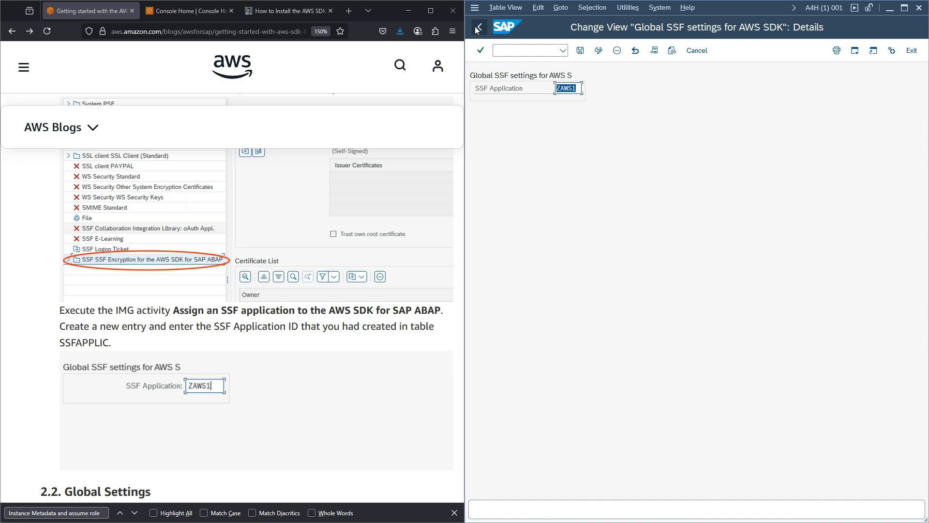
mouse_move(438, 66)
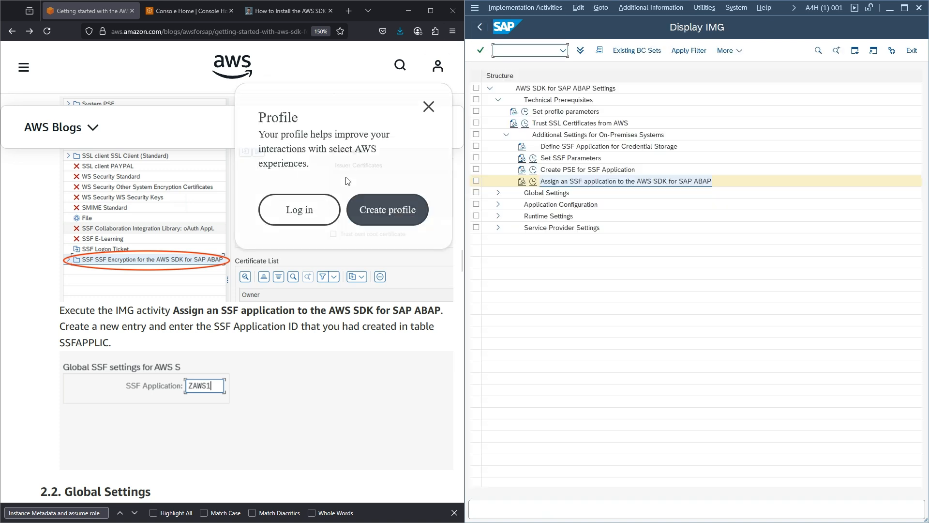
left_click(433, 111)
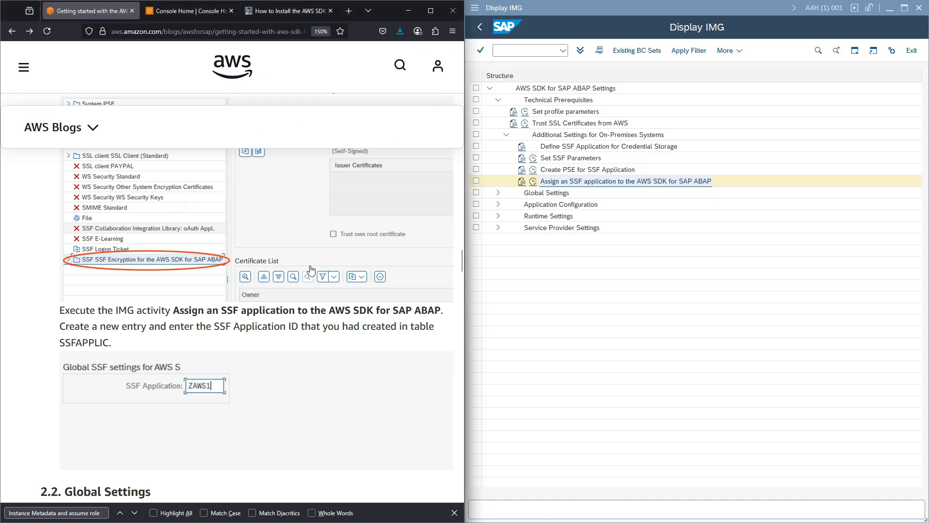
- Collapse Technical Prerequisites, expand Global Settings, and read the Configure Scenarios documentation on the DEFAULT scenario
scroll(311, 269, "down", 4)
scroll(312, 269, "down", 2)
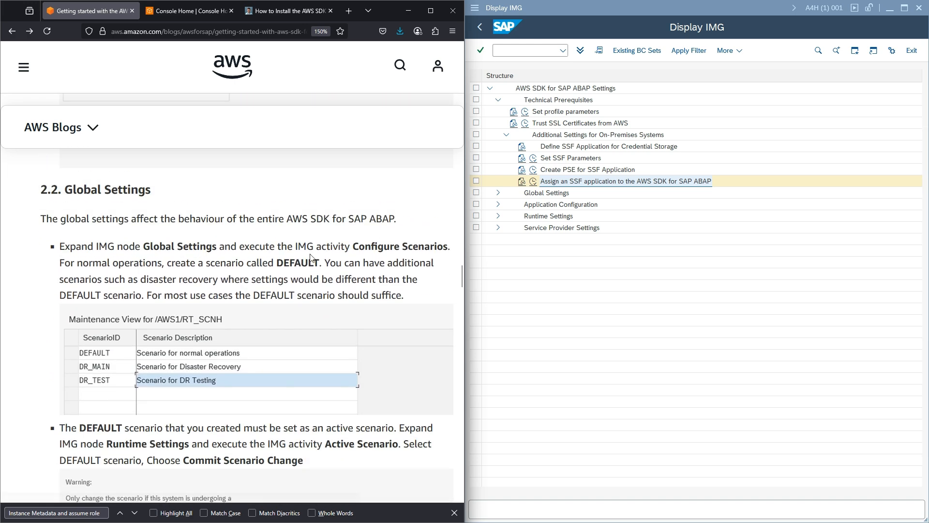
left_click(498, 101)
left_click(499, 112)
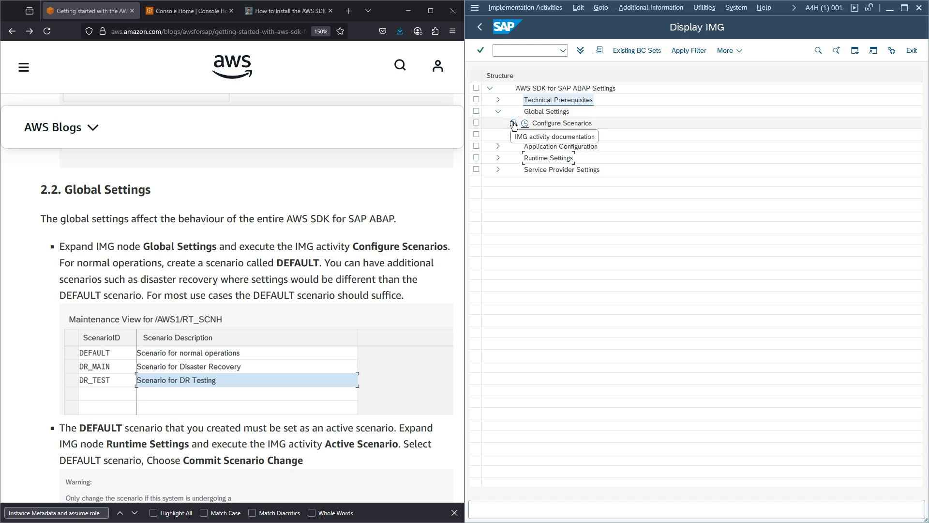
left_click(512, 123)
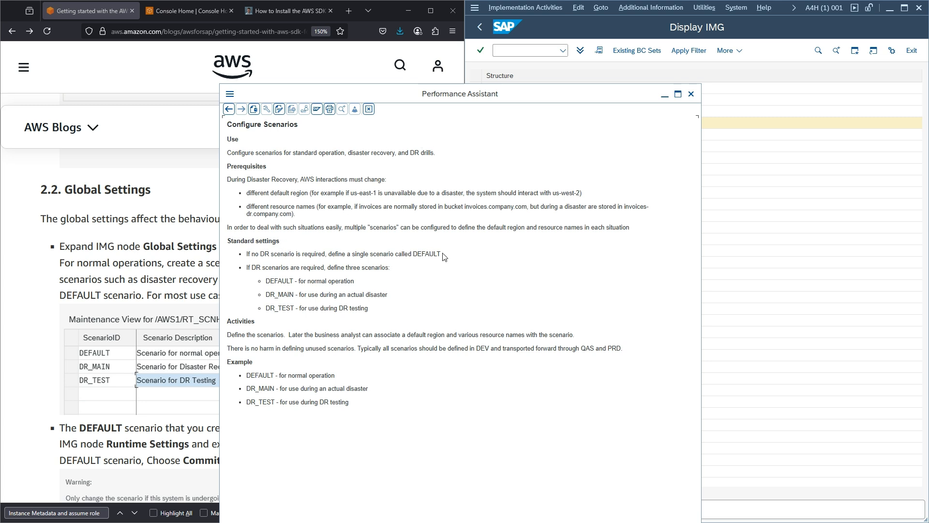
left_click_drag(442, 254, 352, 254)
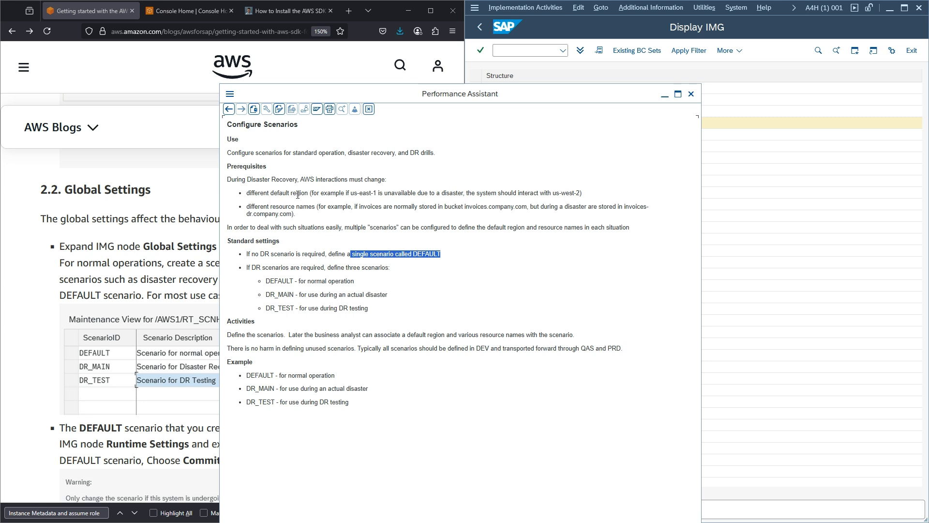
left_click(331, 162)
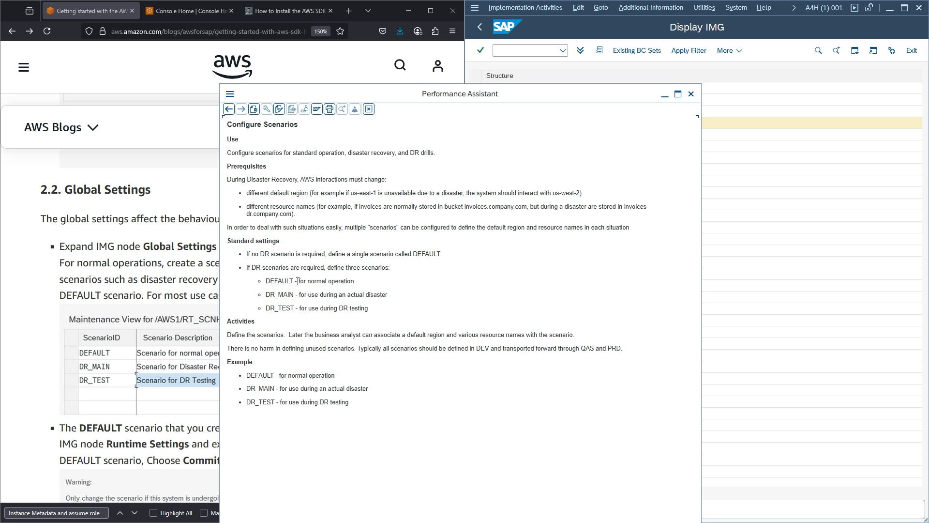
left_click_drag(297, 281, 361, 282)
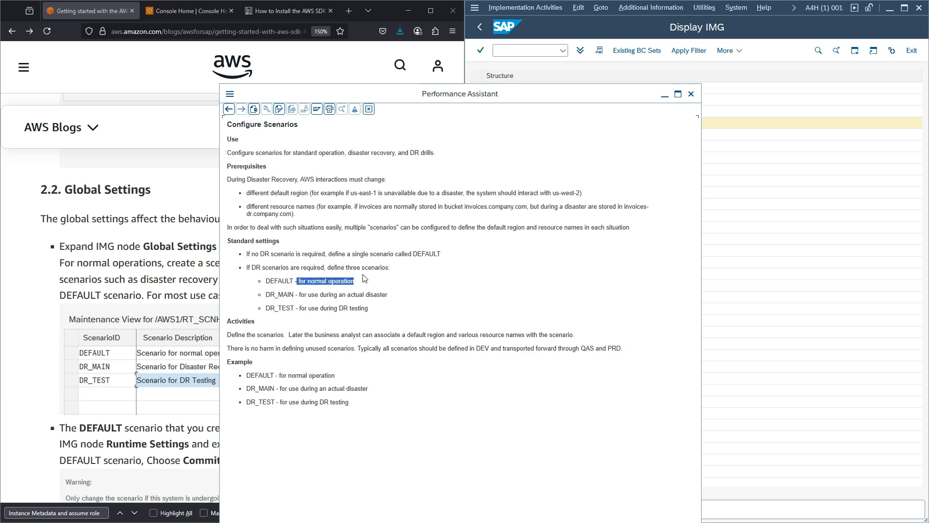
left_click(690, 93)
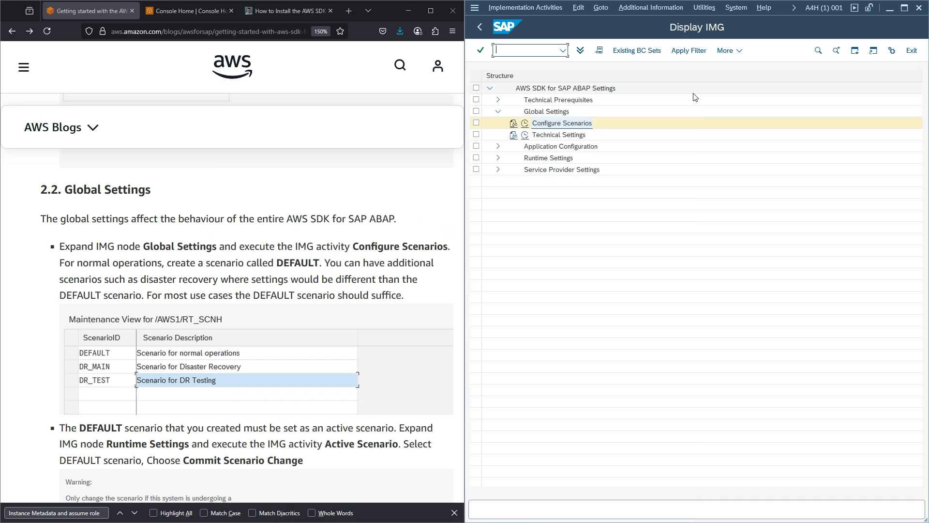
- Add a new scenario entry with ScenarioID DEFAULT
left_click(526, 124)
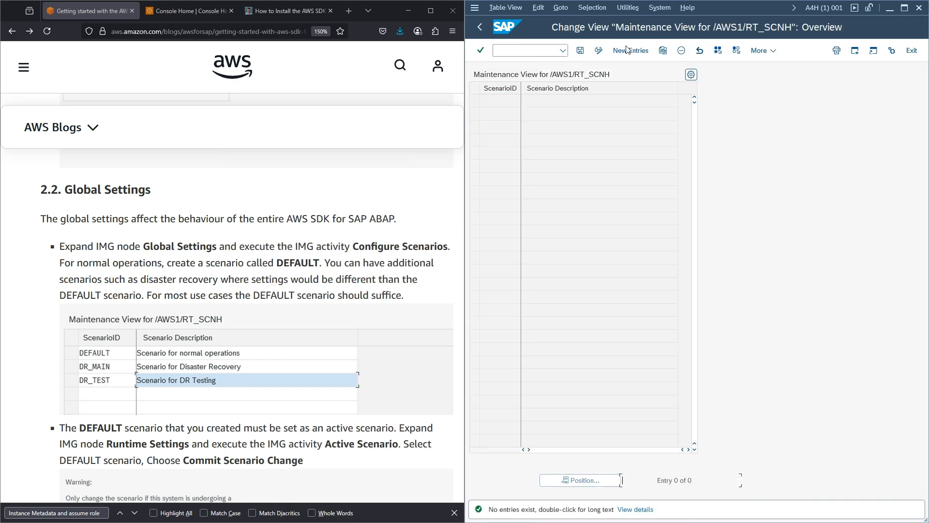
left_click(629, 51)
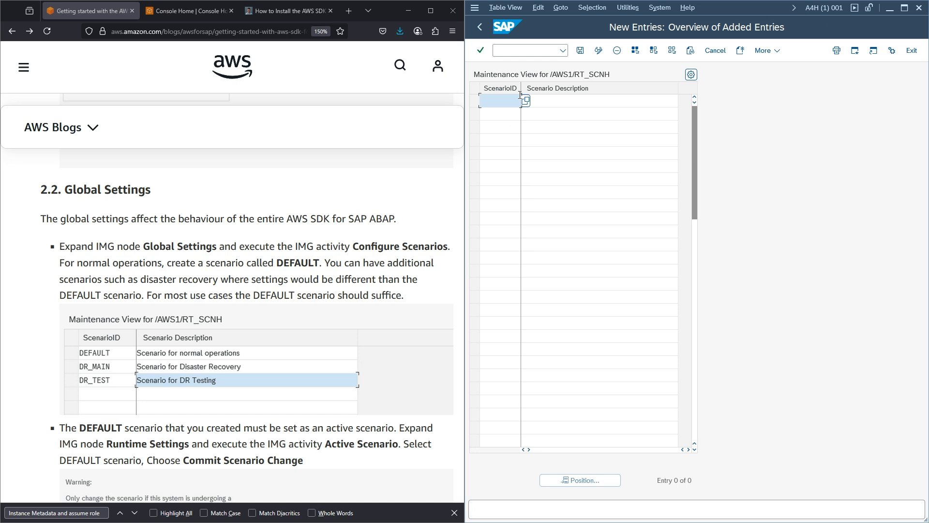
type("F")
key("BackSpace")
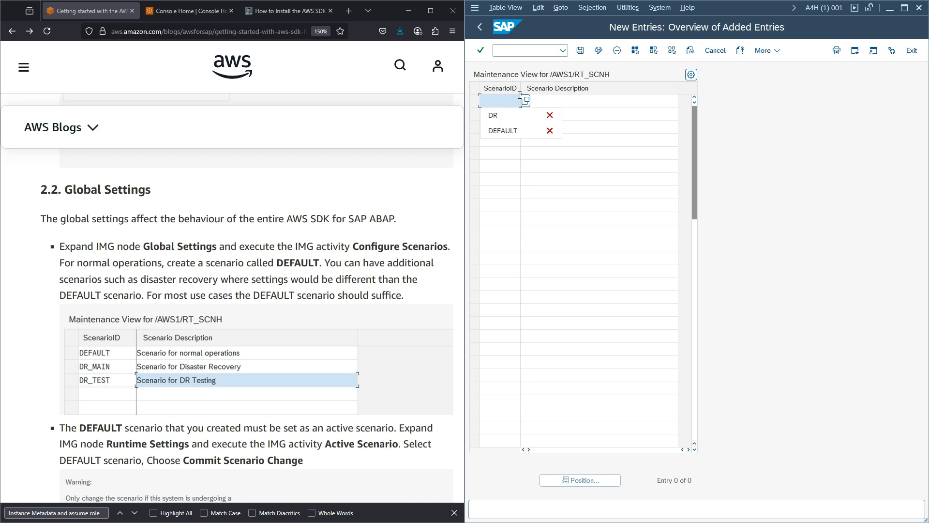
type("DEFAULT")
key("Down")
key("Return")
- Give the DEFAULT scenario the description 'Normal operation' and save it
key("Tab")
type("for normal operation")
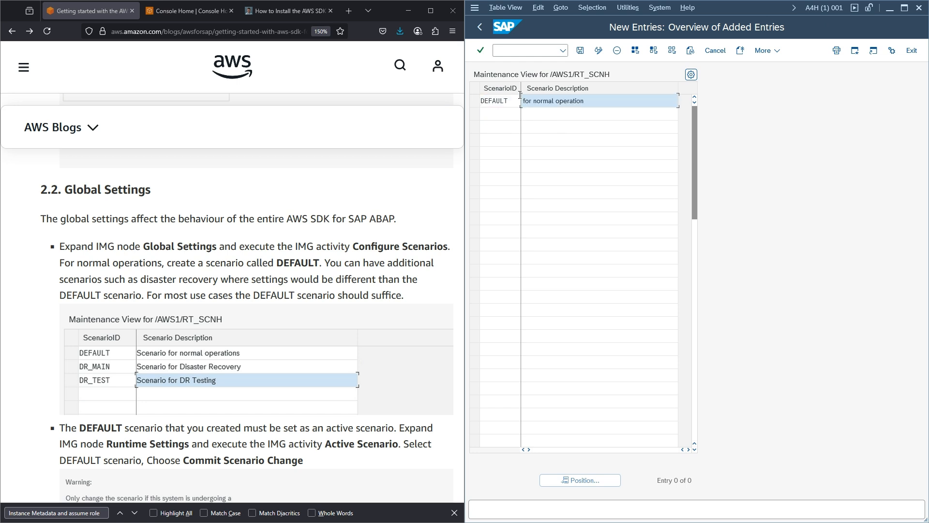
left_click_drag(538, 101, 522, 101)
type("N")
left_click(580, 50)
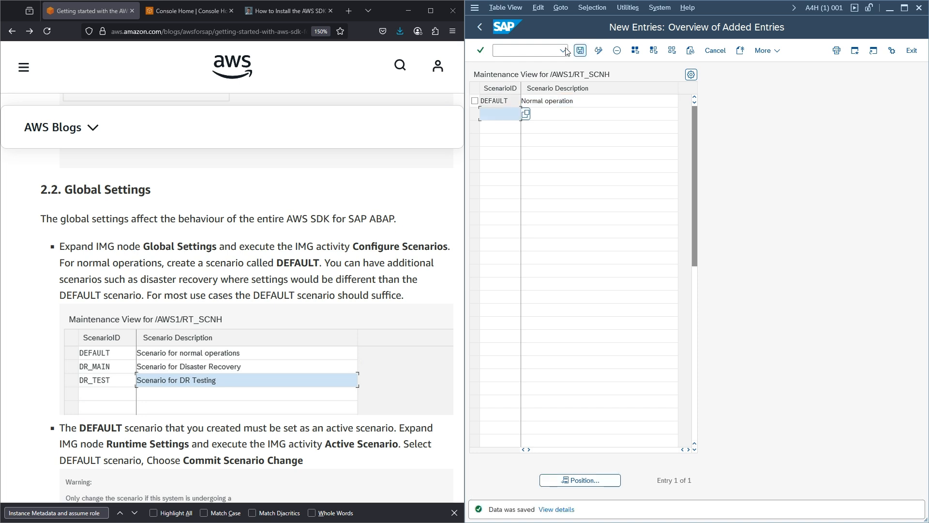
left_click(480, 28)
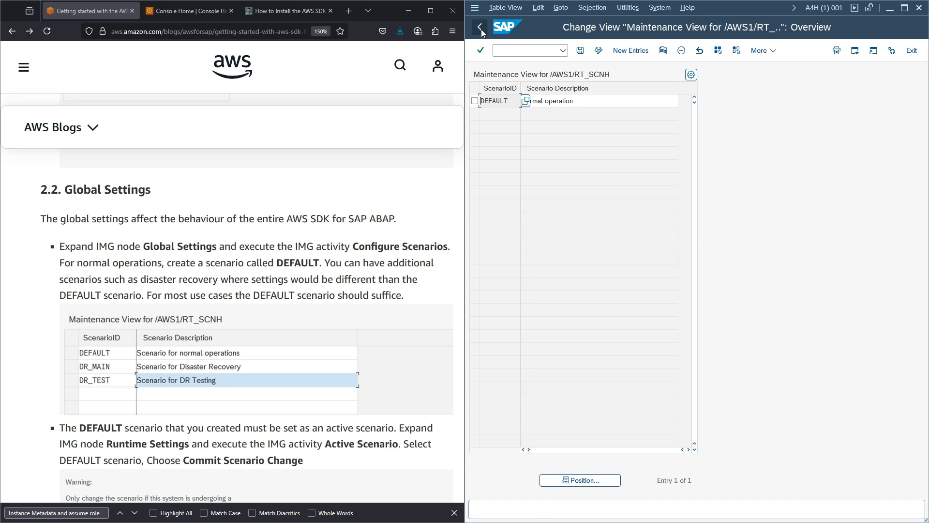
left_click(481, 29)
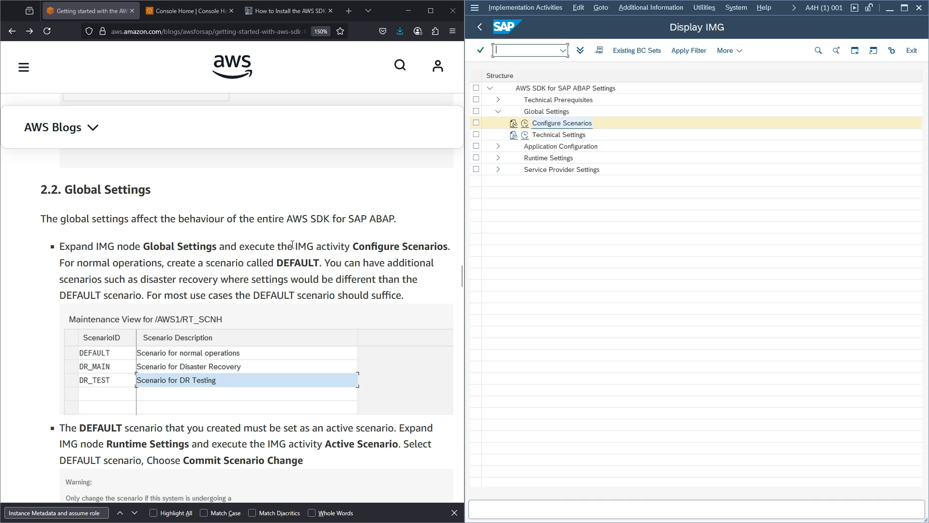
scroll(292, 244, "down", 3)
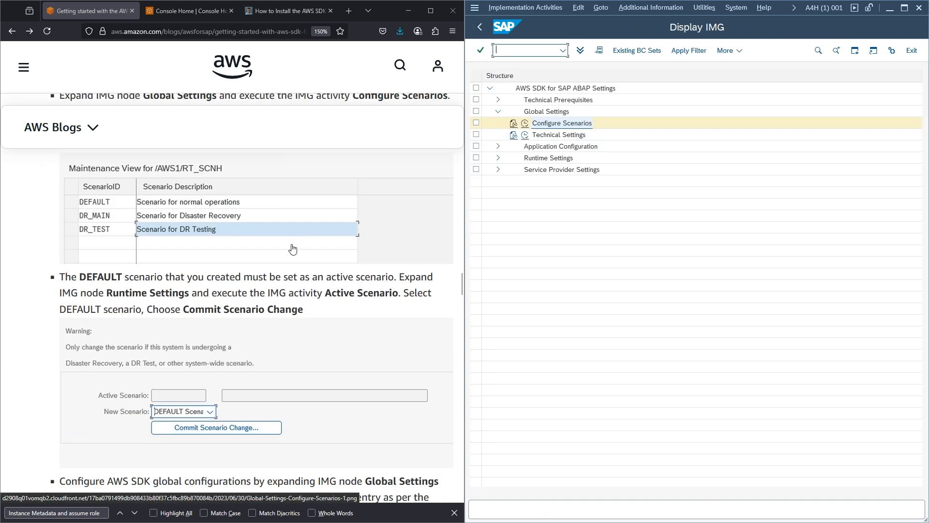
scroll(308, 225, "up", 2)
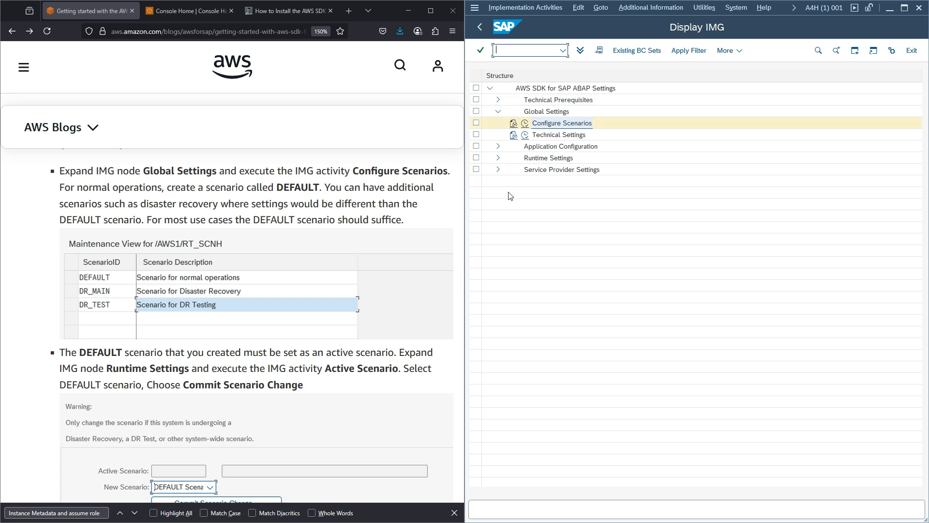
- Under Runtime Settings > Active Scenario, select DEFAULT and commit the scenario change
left_click(498, 158)
left_click(514, 171)
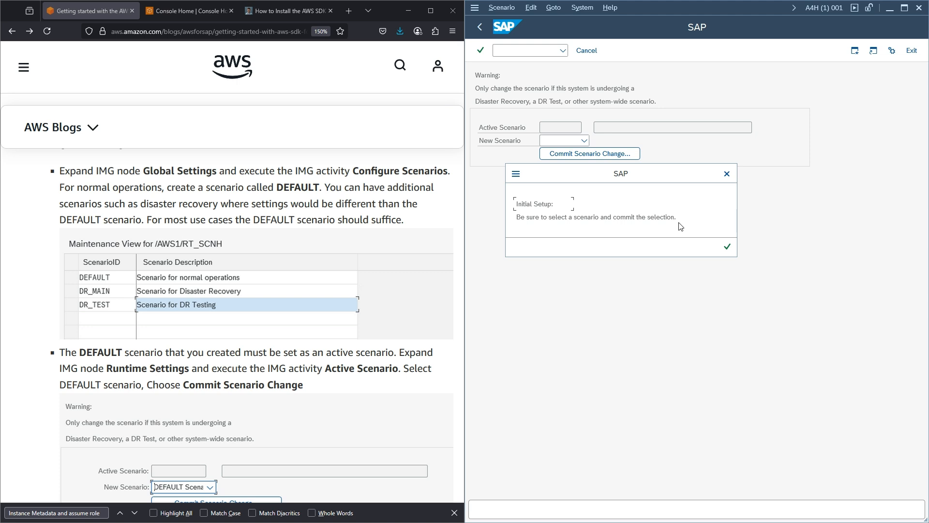
left_click(724, 251)
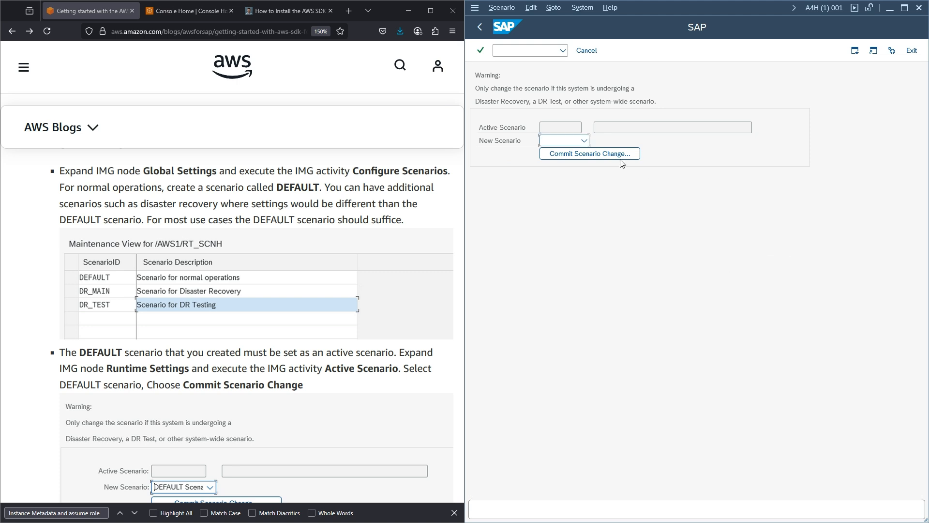
left_click(584, 141)
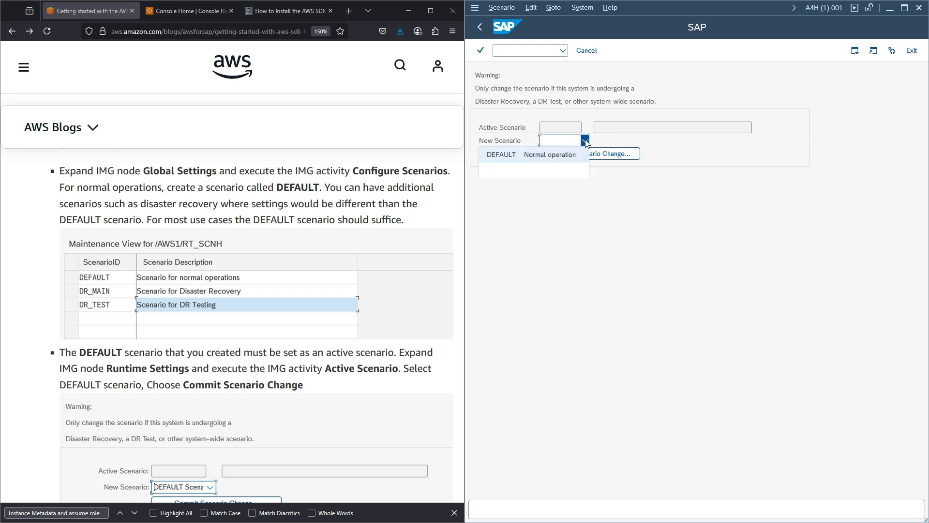
left_click(500, 155)
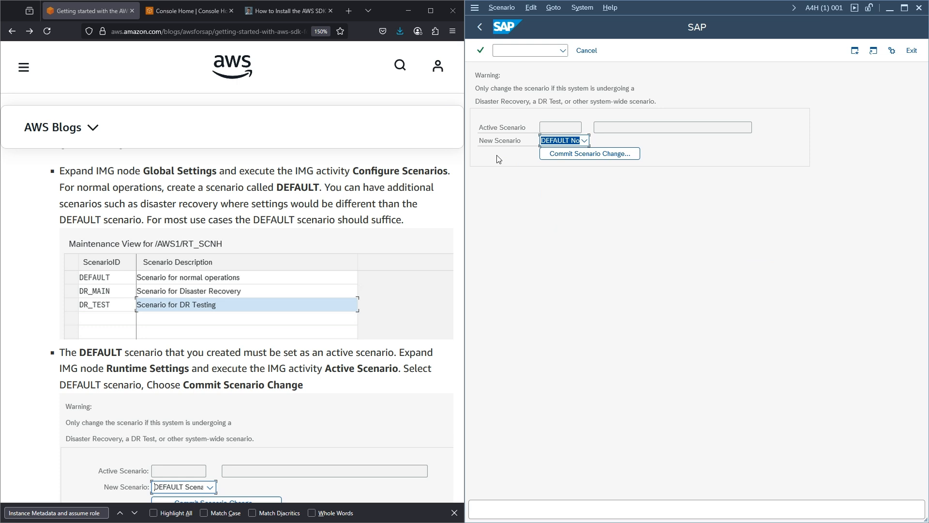
left_click(565, 155)
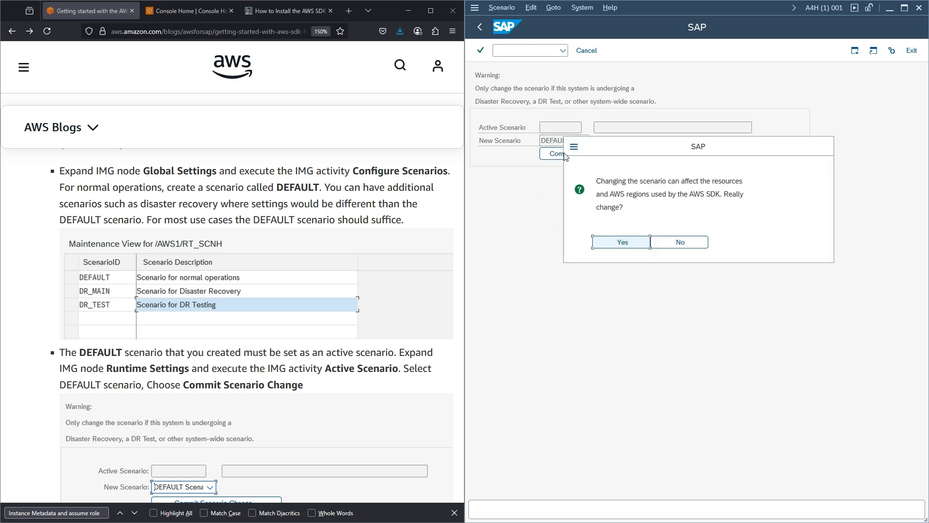
left_click(630, 248)
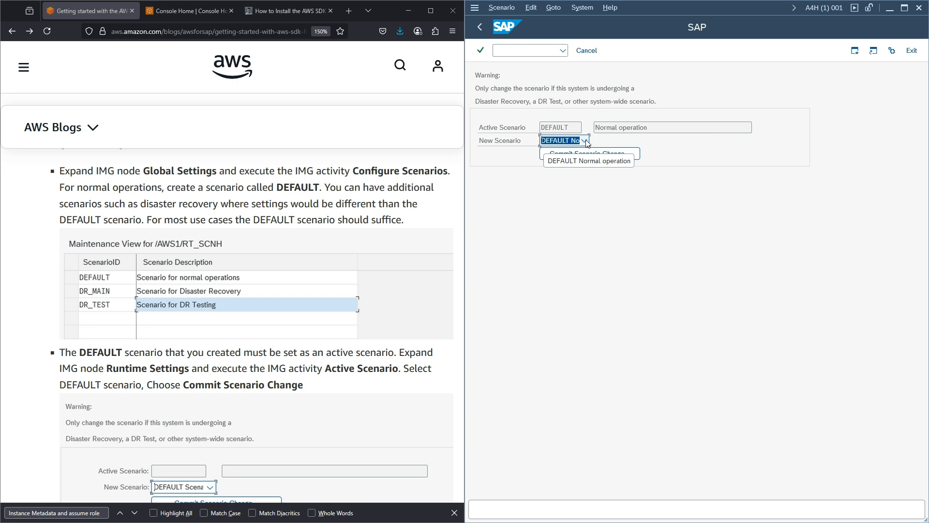
left_click(585, 141)
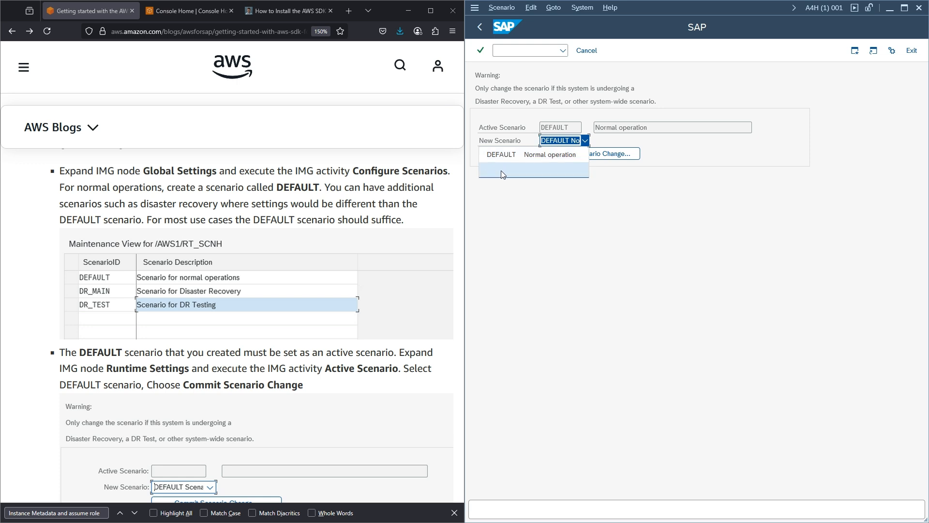
left_click(479, 28)
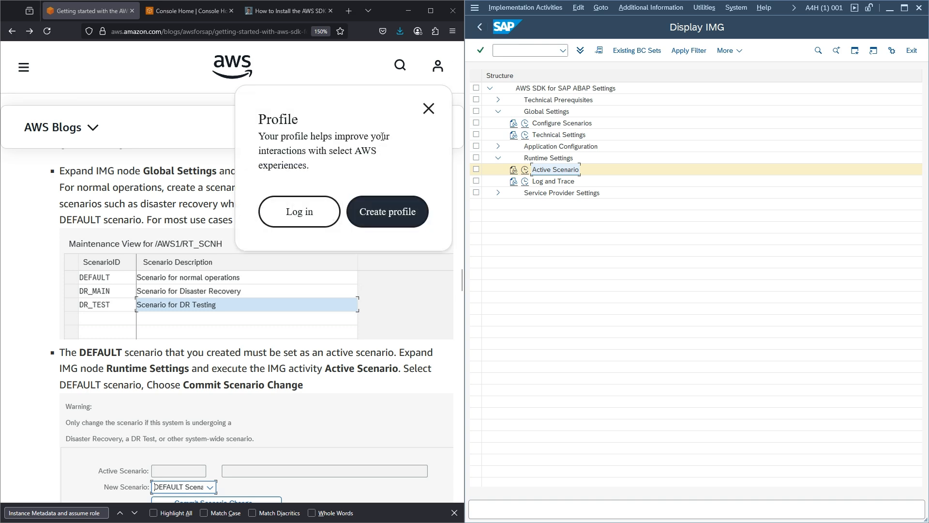
- Start a new Technical Settings entry with S3 regionalization: us-east-1 buckets via s3.amazonaws.com
left_click(498, 159)
scroll(279, 218, "down", 3)
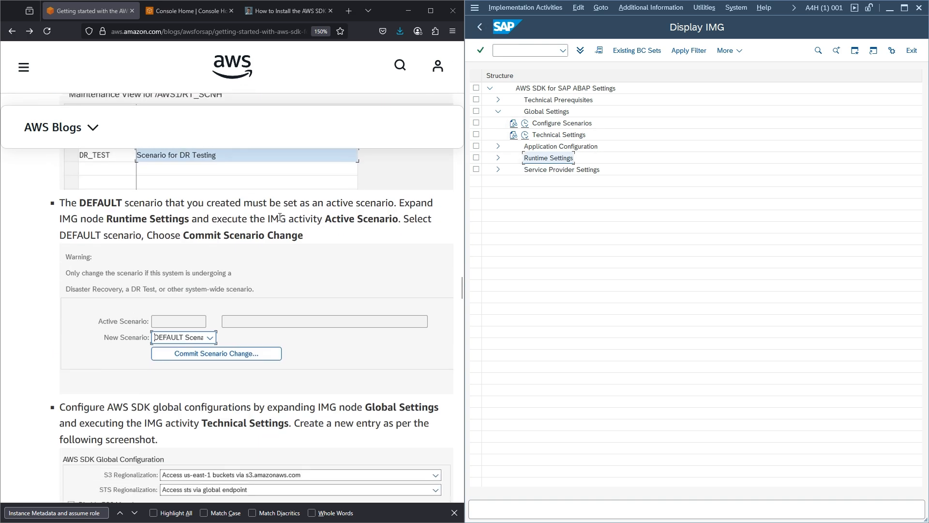
scroll(279, 217, "down", 3)
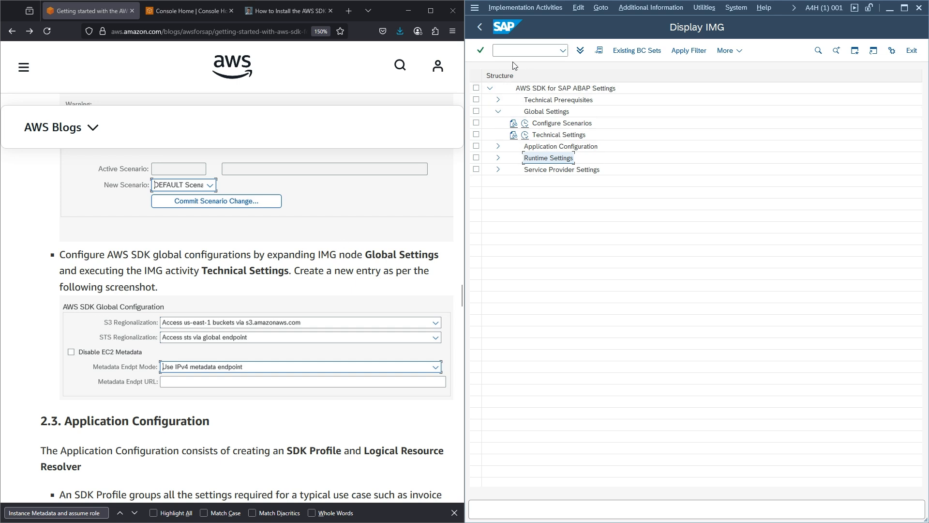
left_click(526, 136)
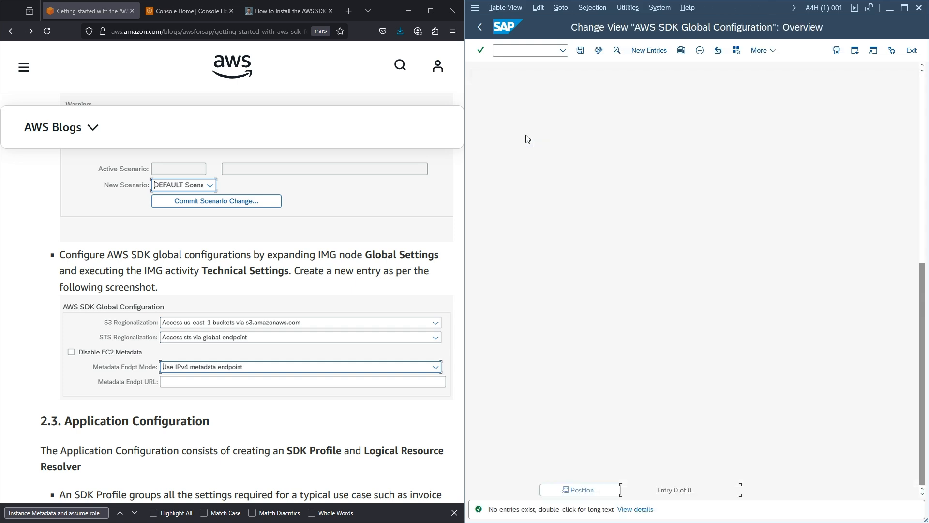
left_click(645, 53)
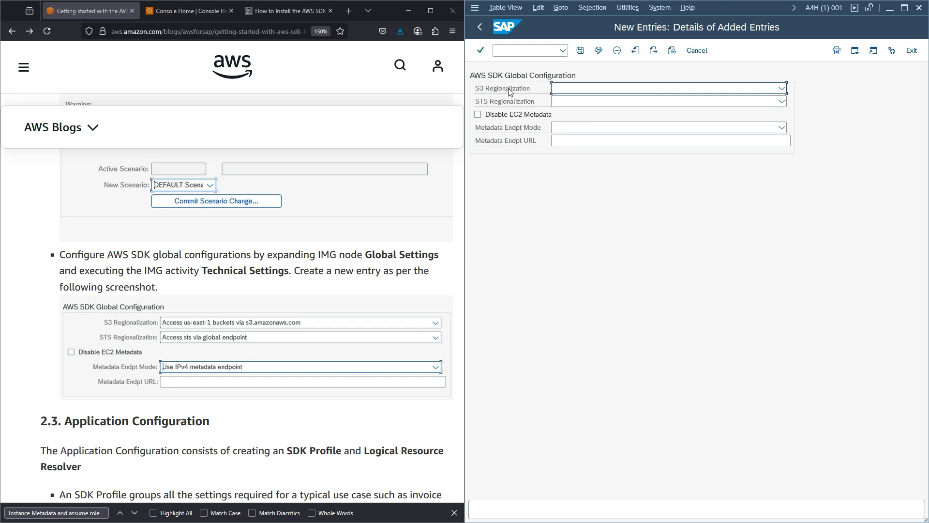
left_click(570, 89)
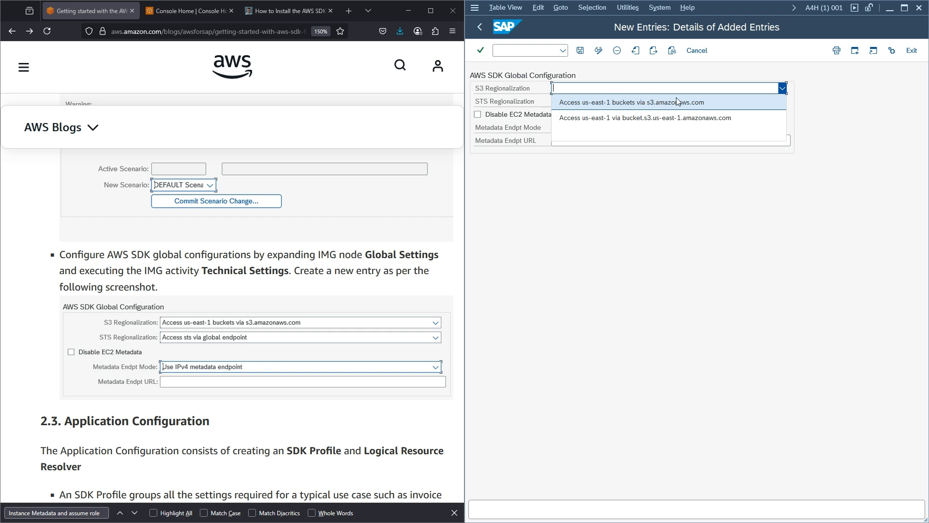
left_click(653, 103)
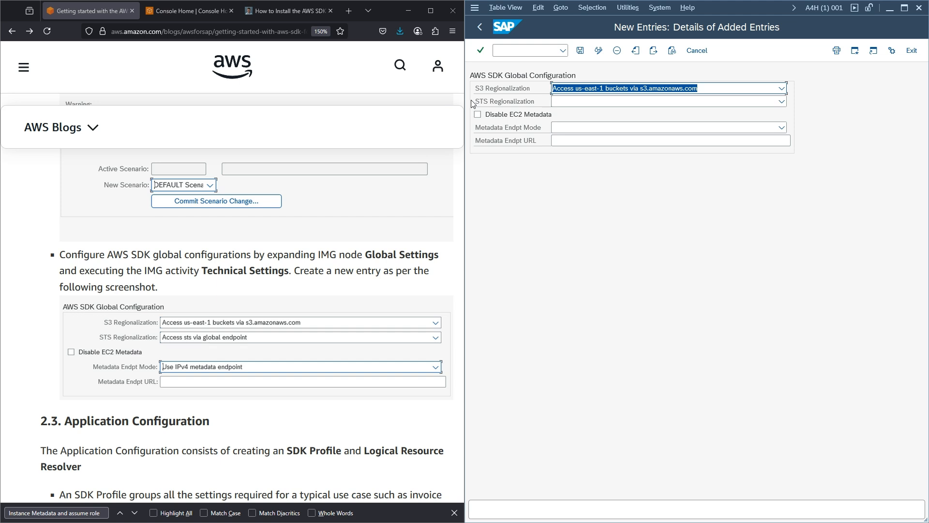
- Set STS to the global endpoint and metadata endpoint mode to IPv4, then save
left_click(580, 107)
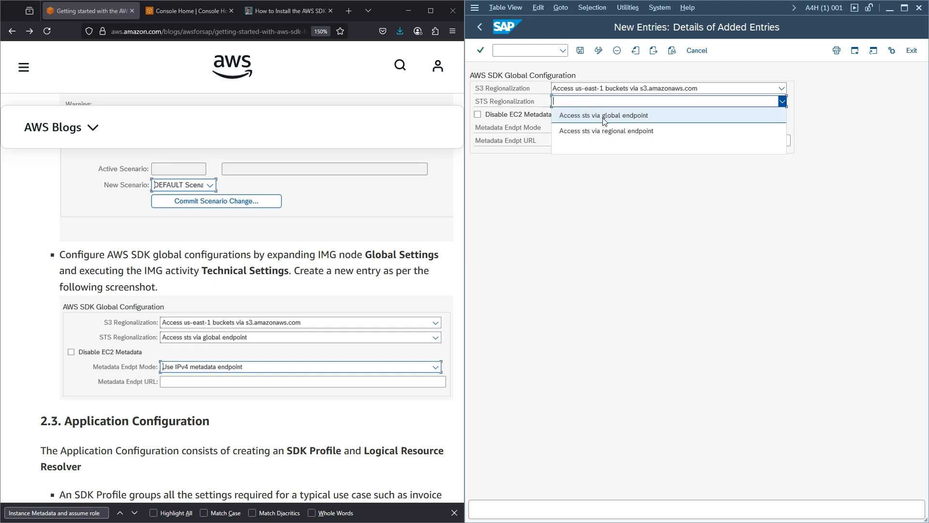
left_click(617, 121)
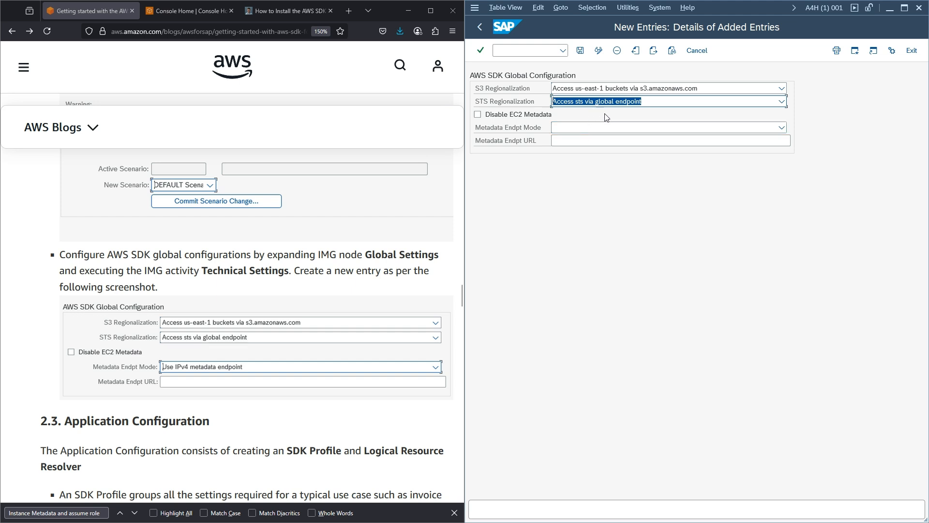
left_click(590, 127)
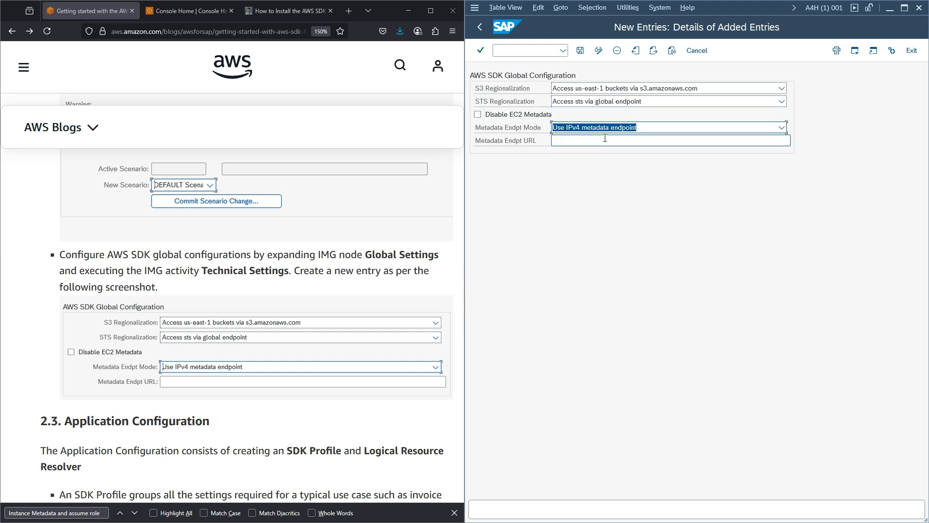
left_click(591, 139)
left_click(582, 54)
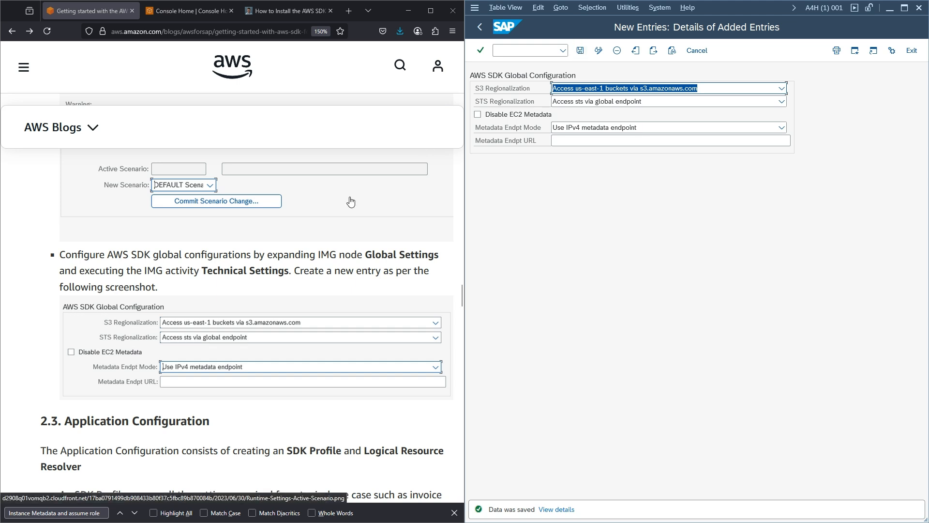
scroll(351, 201, "down", 3)
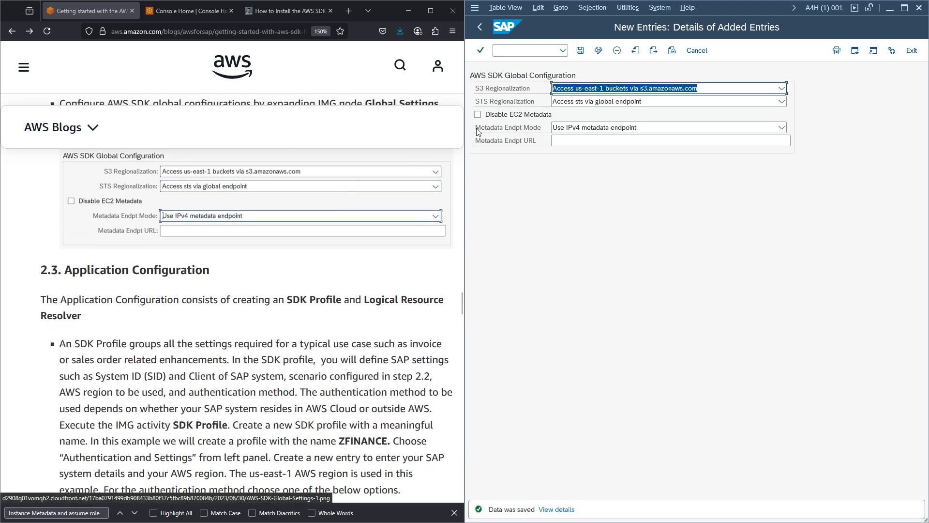
left_click(483, 26)
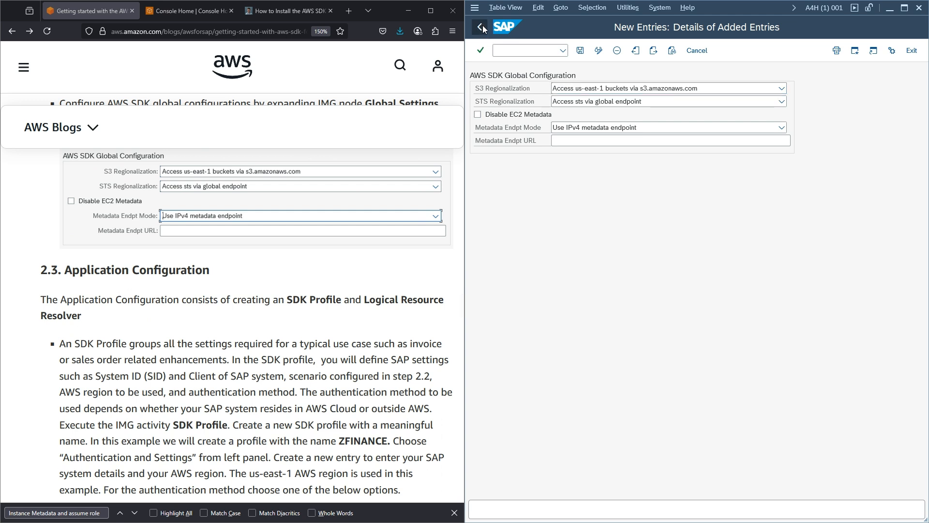
left_click(483, 25)
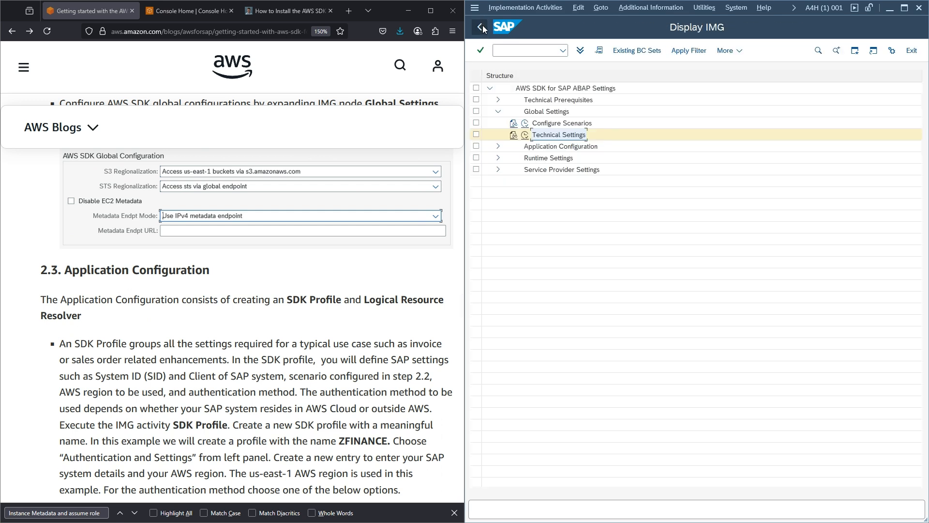
- Collapse Global Settings, expand Application Configuration, and read the SDK Profile documentation
left_click(499, 113)
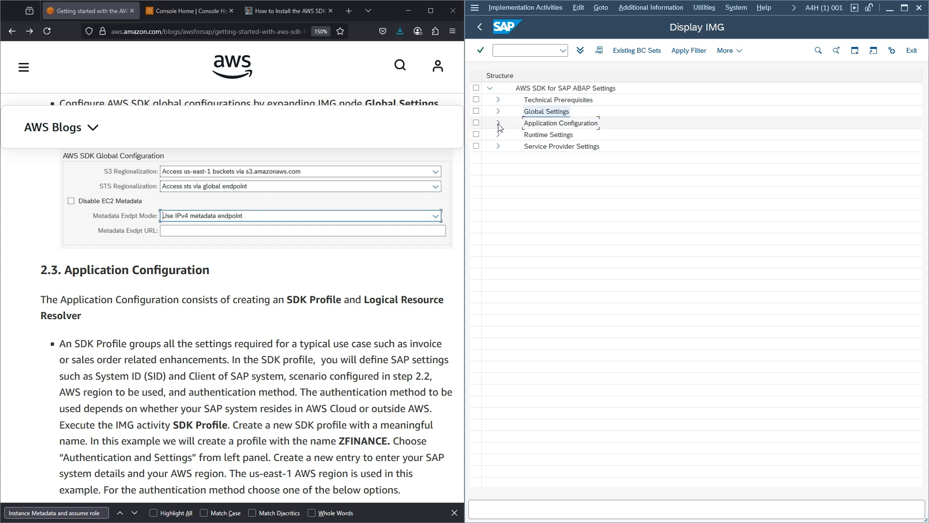
left_click(498, 124)
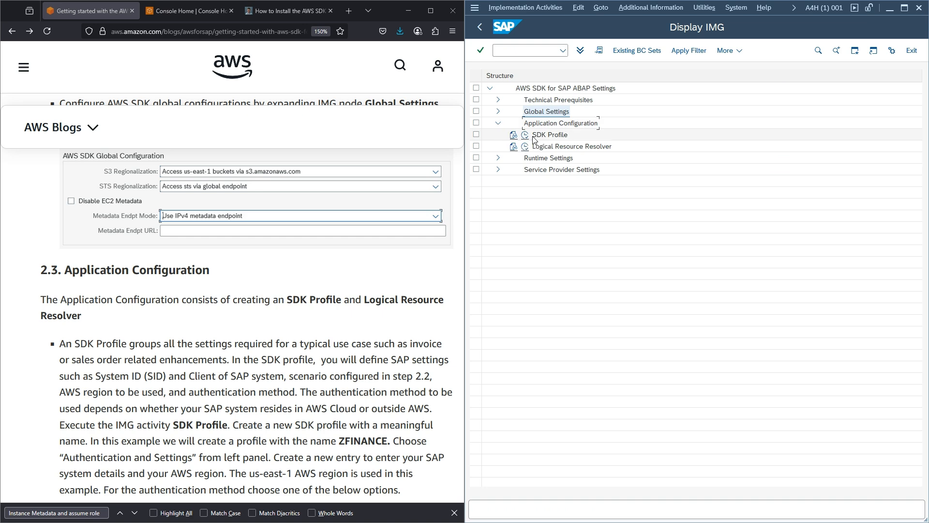
left_click(513, 136)
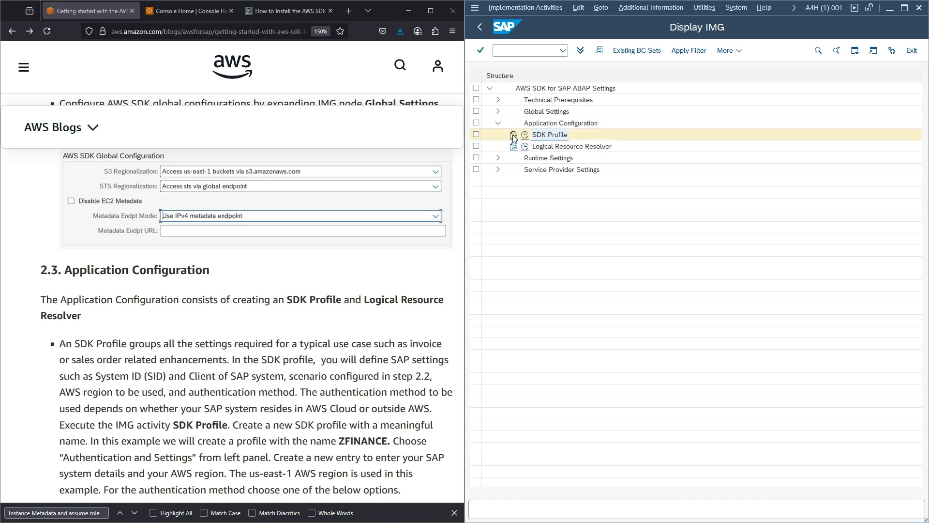
left_click_drag(442, 82, 571, 65)
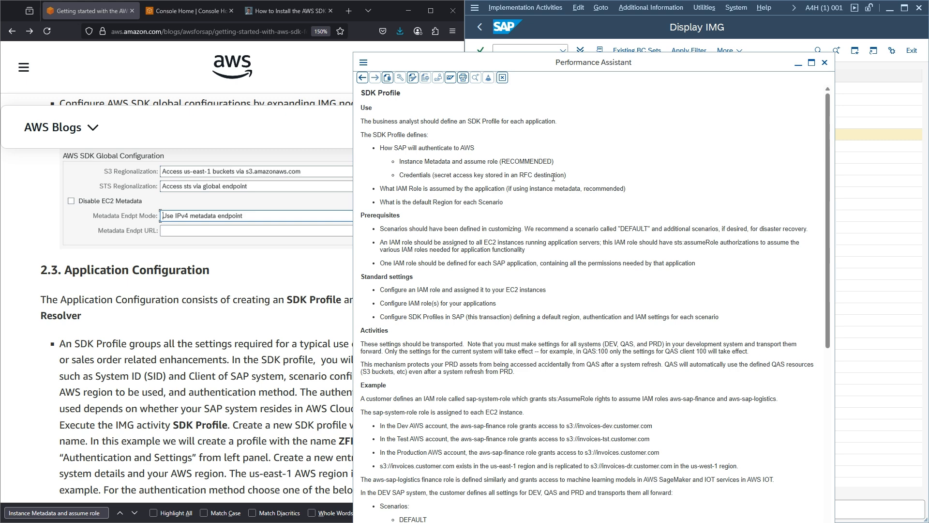
scroll(553, 177, "down", 5)
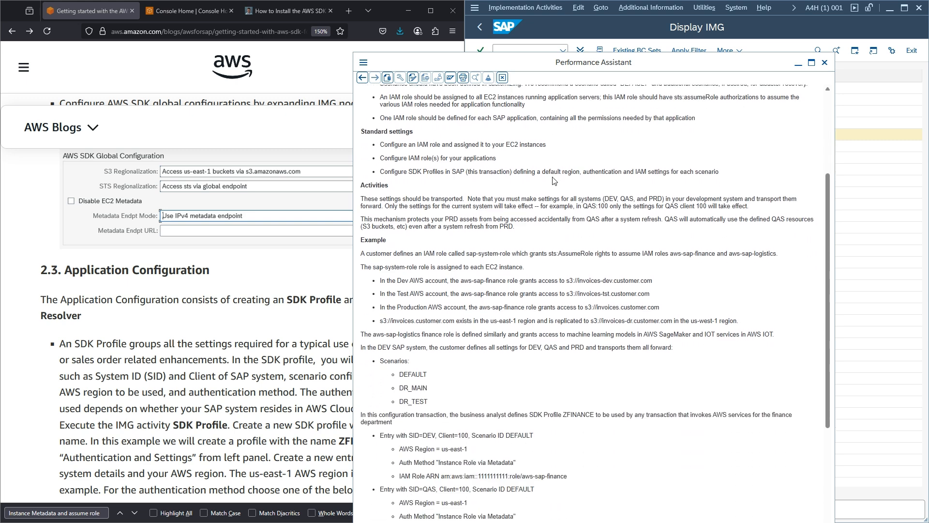
scroll(554, 180, "down", 5)
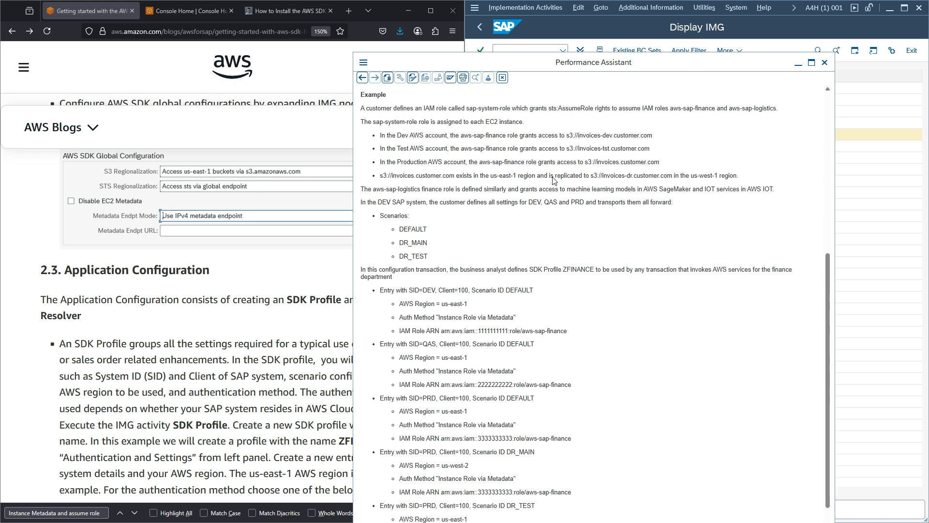
scroll(554, 180, "down", 2)
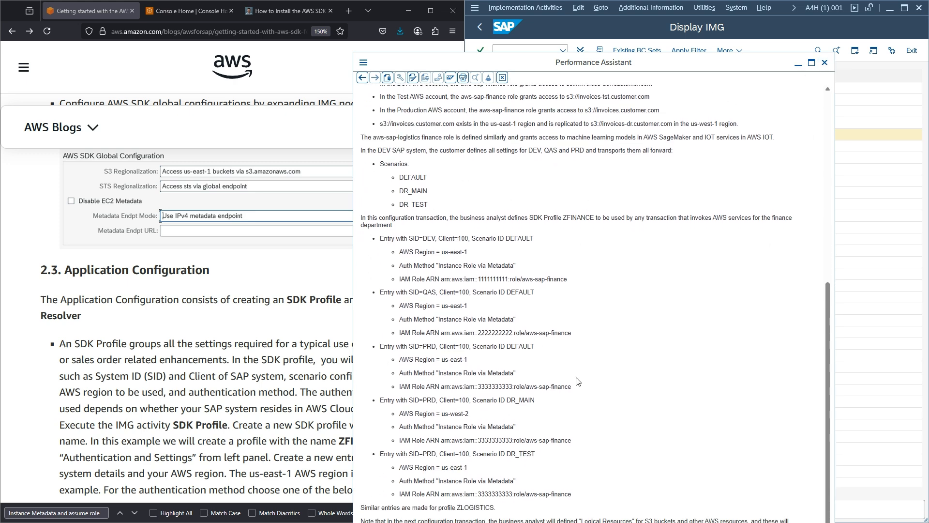
left_click(825, 63)
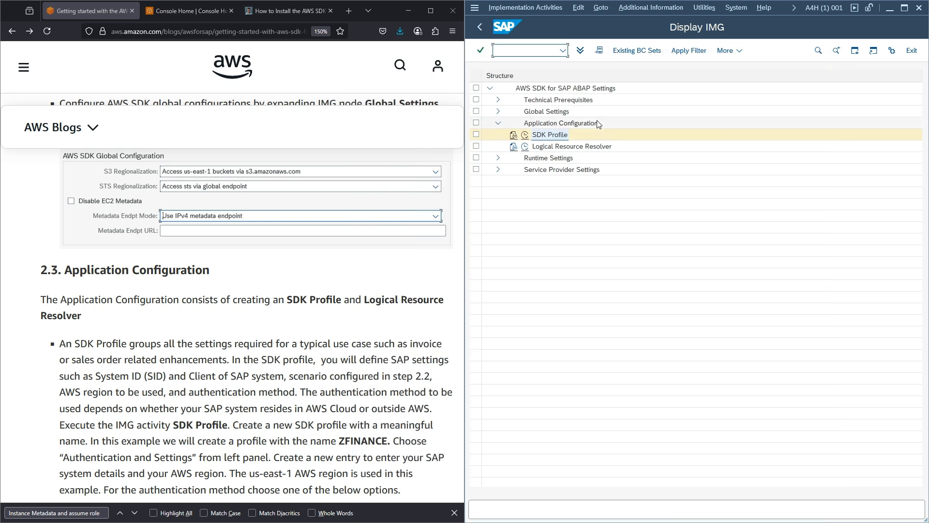
- Create SDK profile ZINVOICE with description 'Invoice Processing App'
left_click(526, 137)
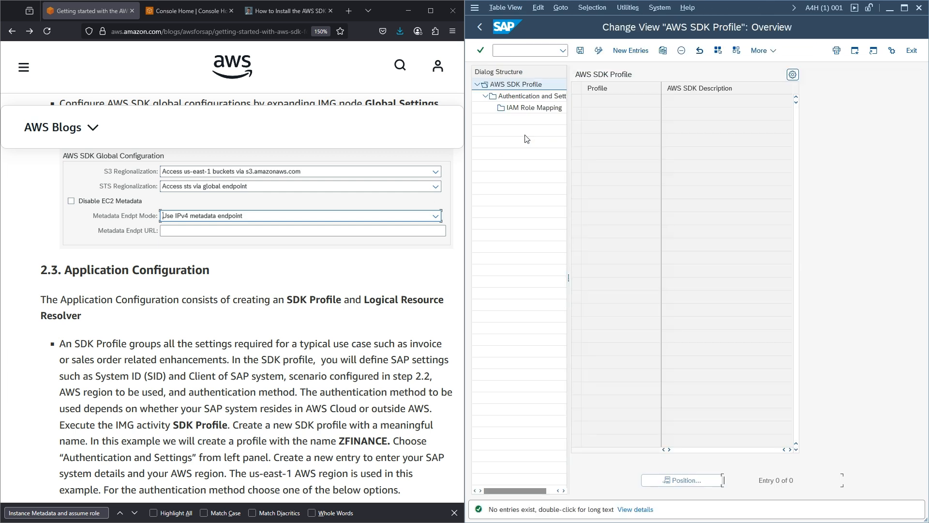
left_click(630, 50)
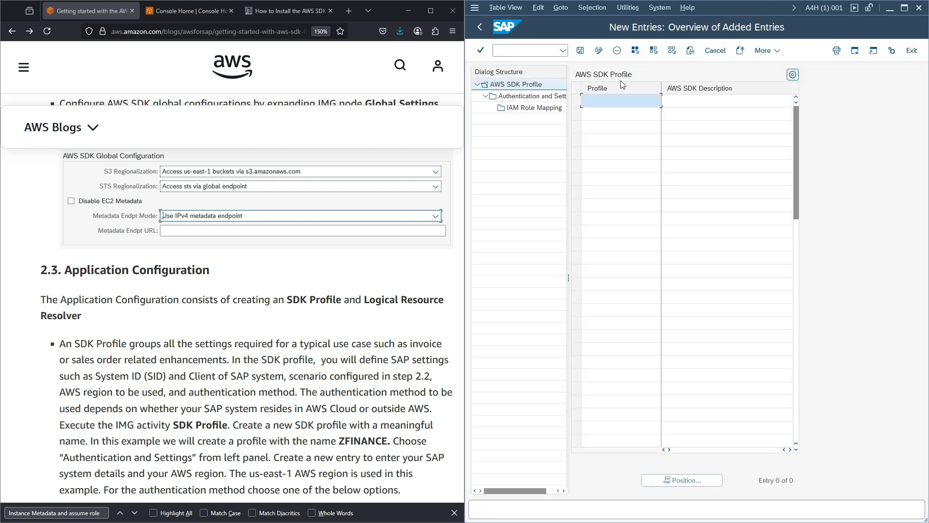
left_click(609, 104)
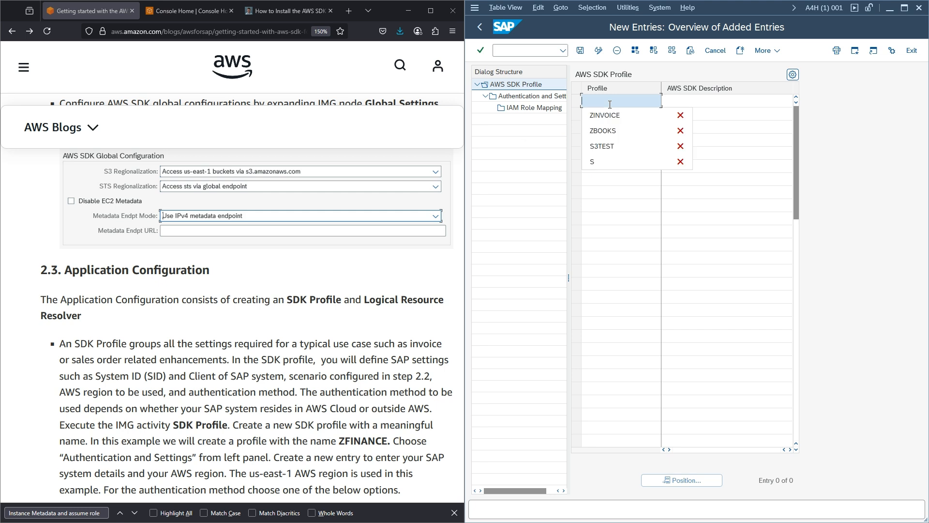
key("Down")
key("Return")
key("Tab")
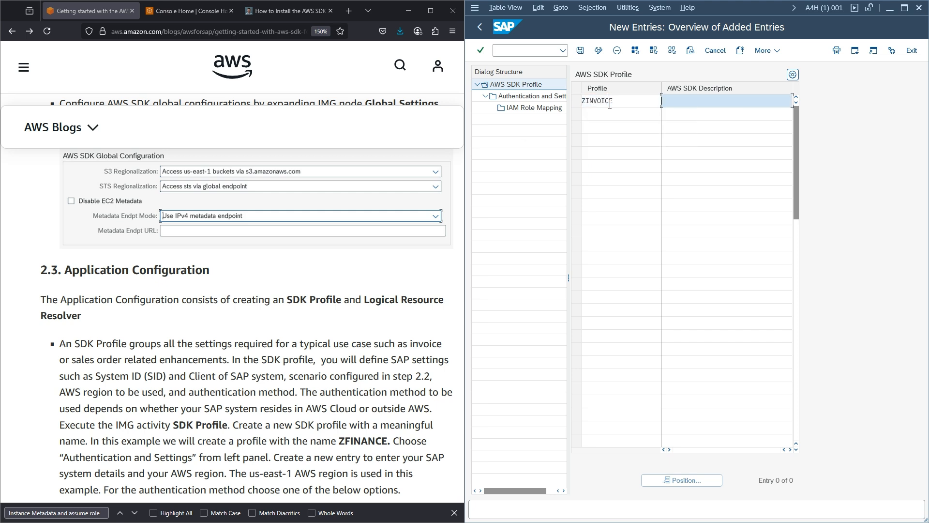
type("Invoice")
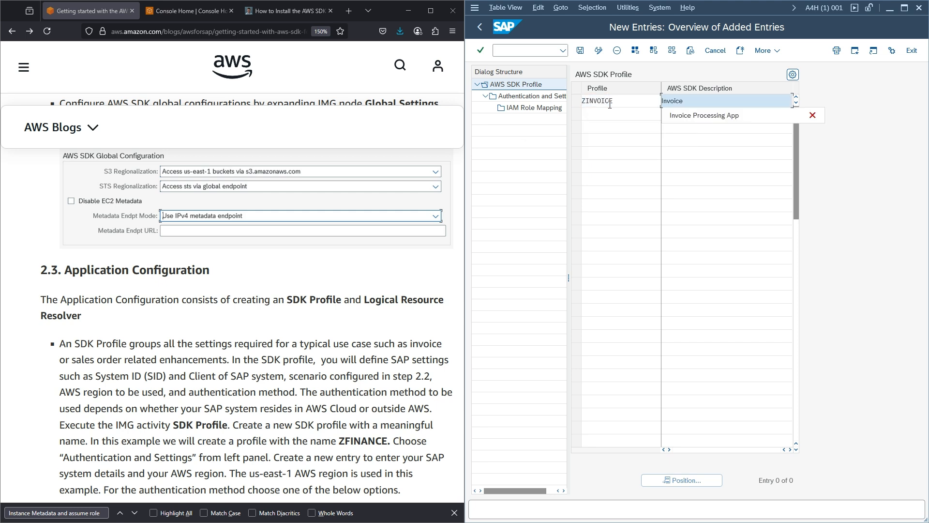
key("Down")
key("Return")
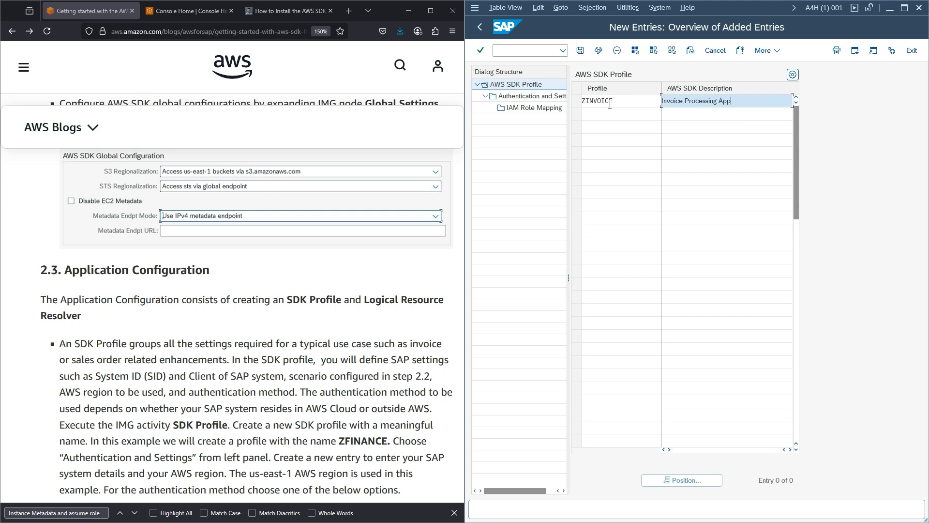
left_click(543, 101)
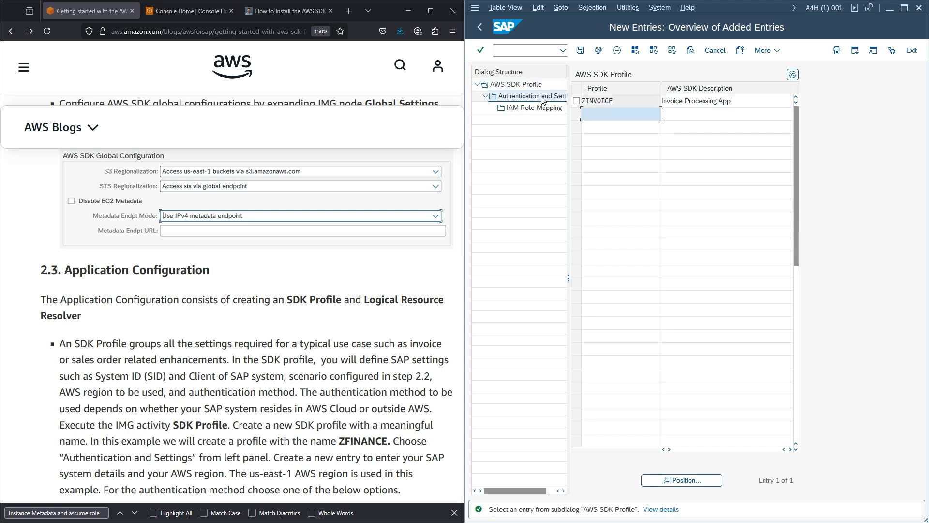
- Start a new Authentication and Settings entry for the ZINVOICE profile
left_click(577, 101)
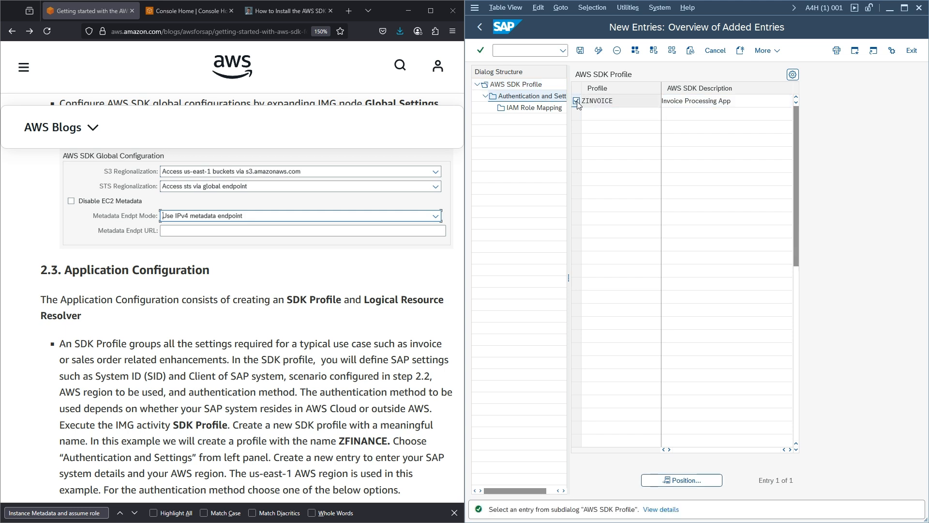
double_click(533, 99)
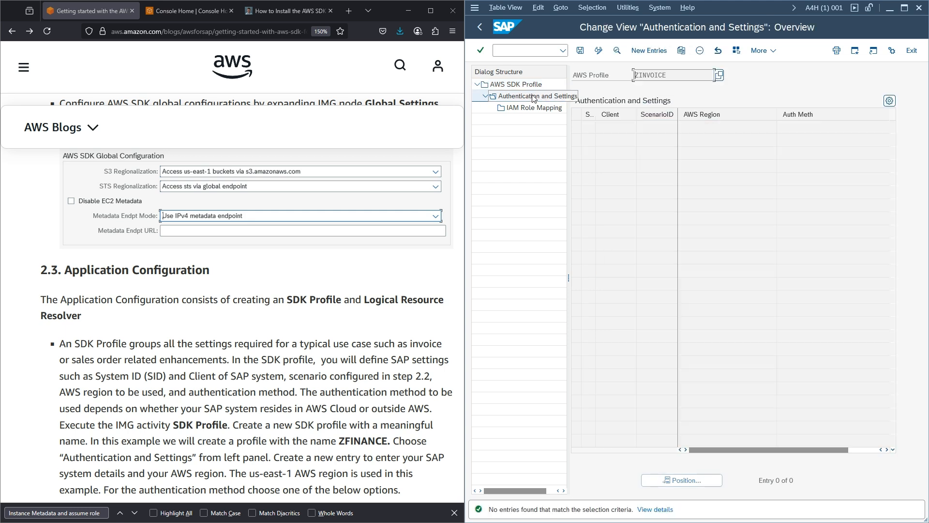
left_click(649, 51)
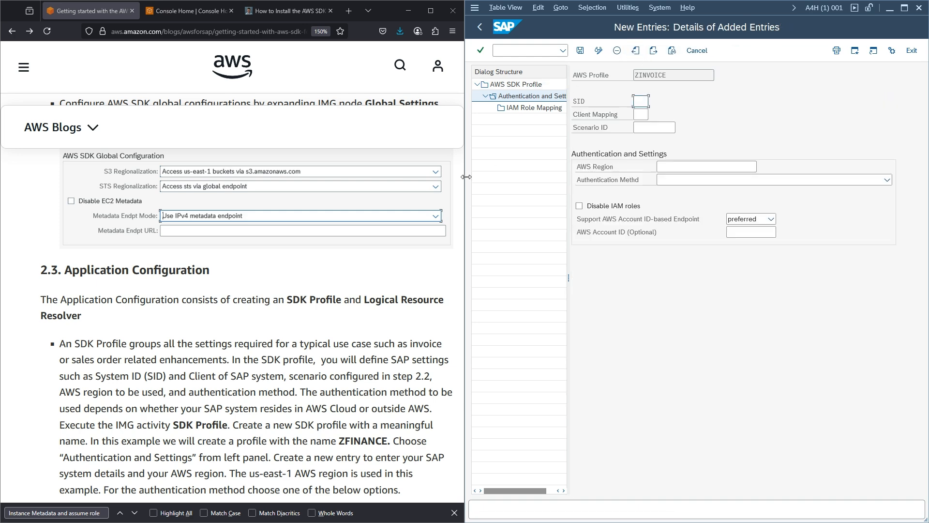
scroll(356, 240, "down", 3)
scroll(356, 241, "down", 5)
scroll(356, 240, "up", 7)
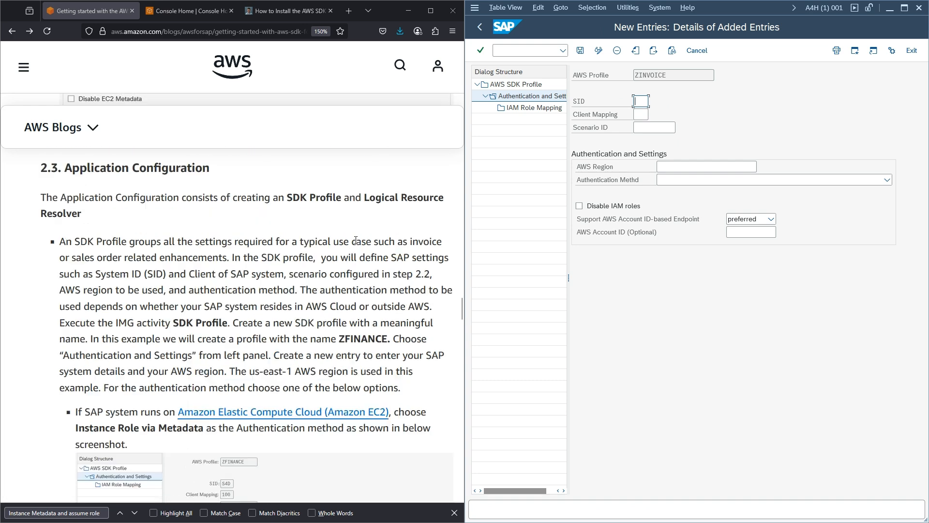
scroll(356, 240, "down", 1)
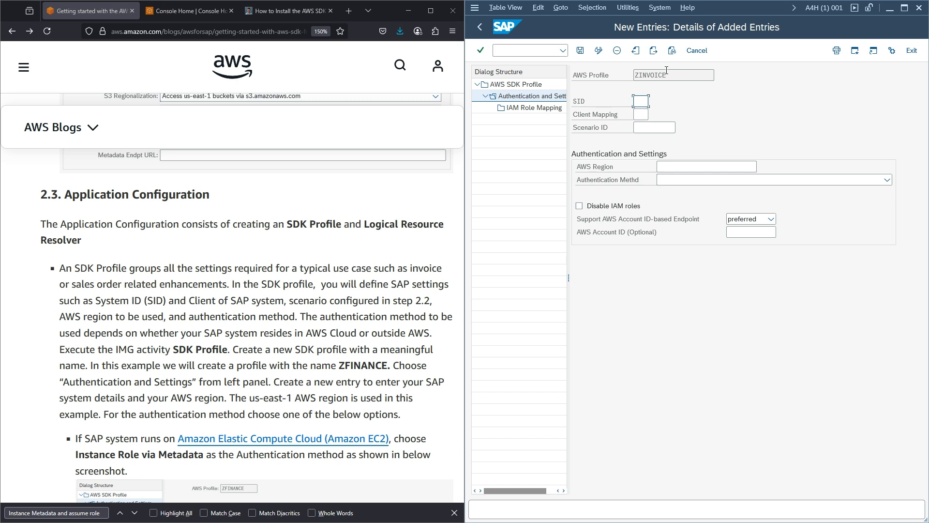
left_click_drag(670, 75, 634, 77)
- Fill in SID A4H, client mapping 001 and Scenario ID DEFAULT
left_click(641, 102)
left_click(651, 117)
left_click(640, 114)
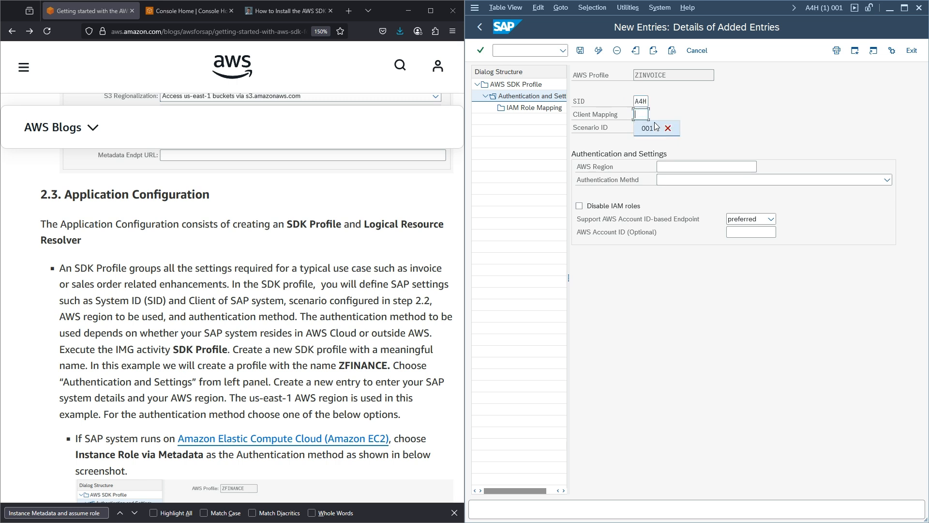
left_click(651, 128)
left_click(671, 128)
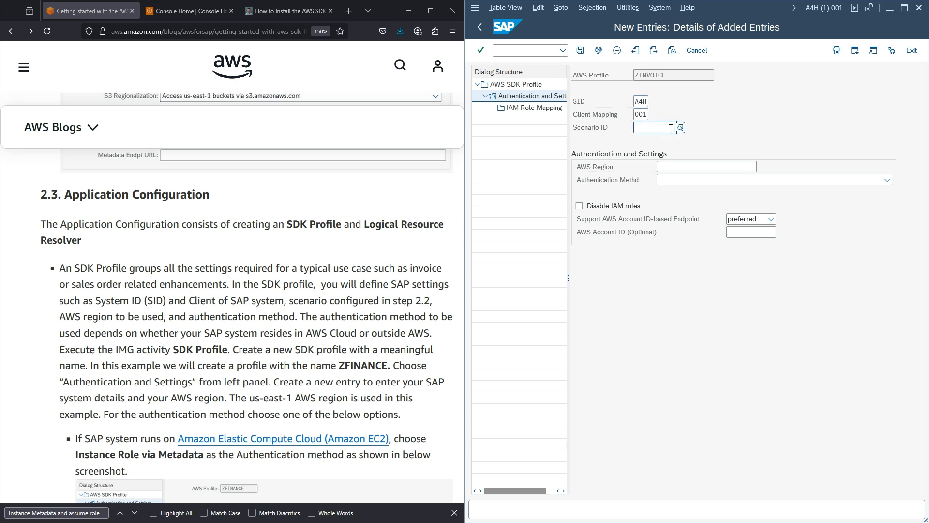
left_click(681, 128)
double_click(665, 208)
- From the AWS Console Home, widen the browser window and search for and open S3
left_click(178, 11)
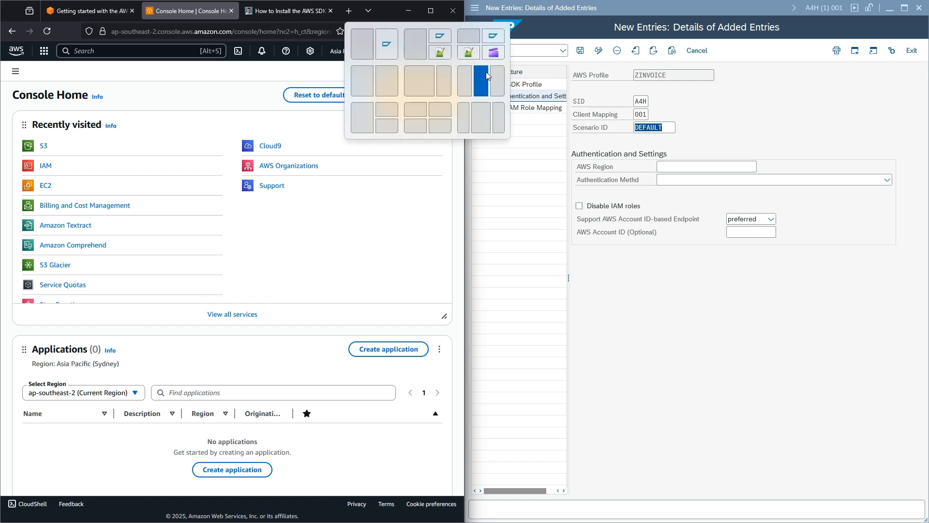
left_click_drag(466, 182, 661, 182)
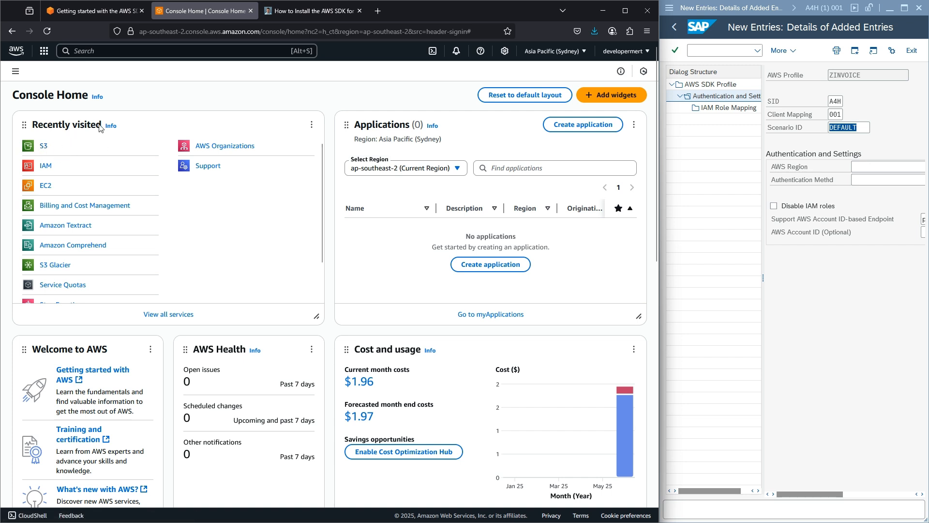
left_click(44, 147)
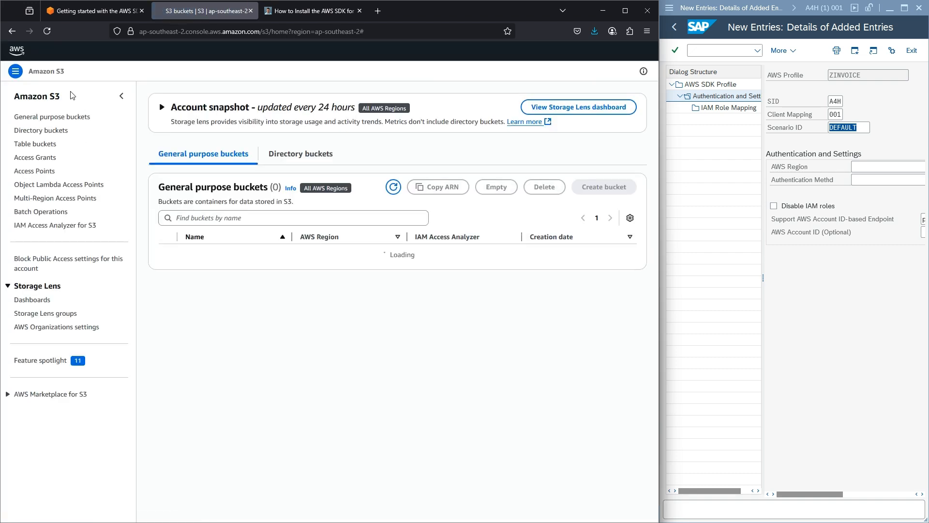
left_click(123, 50)
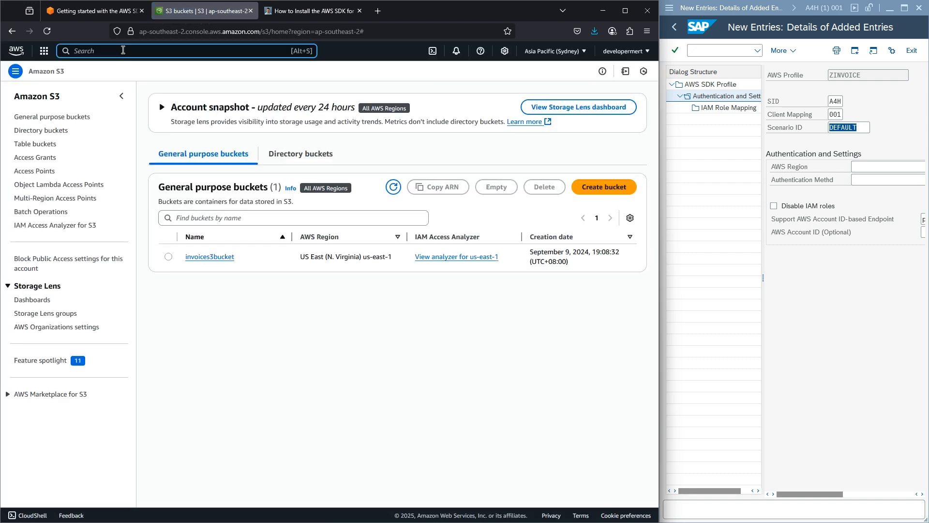
left_click(123, 50)
type("S3")
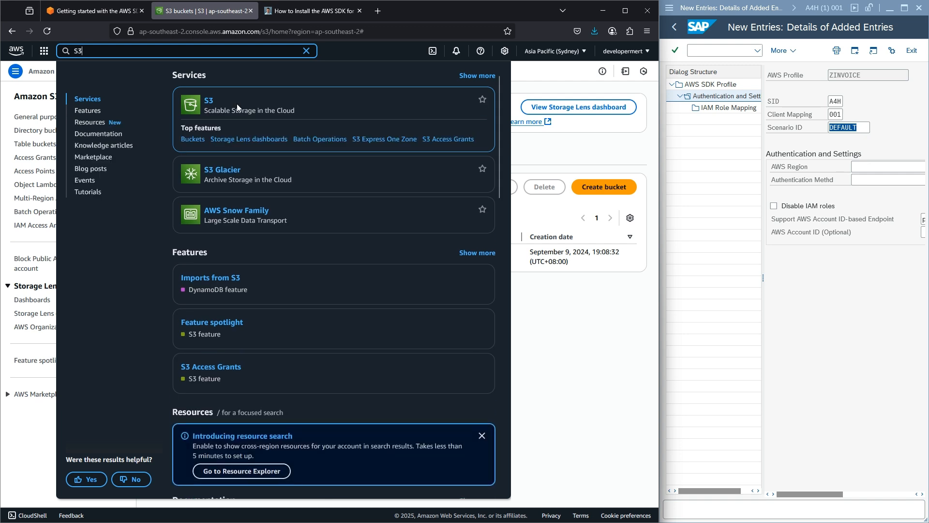
left_click(312, 115)
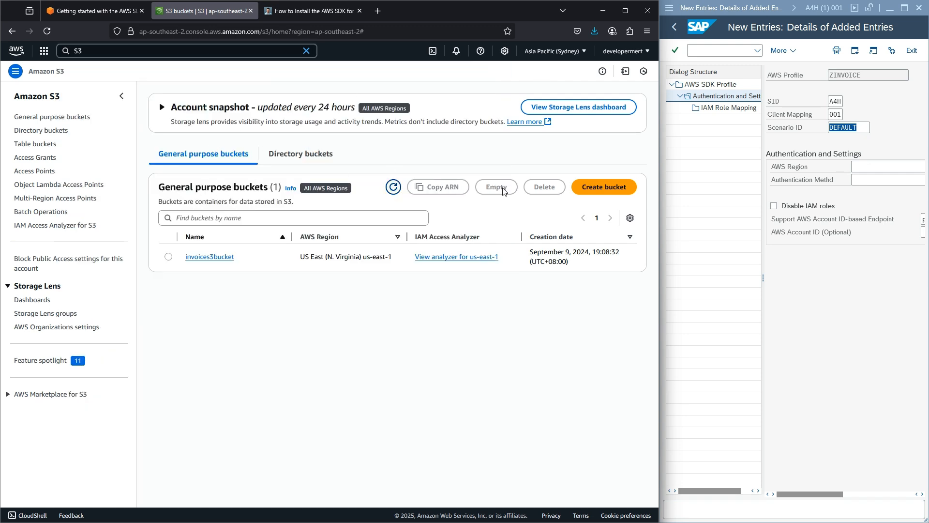
- Start a Sydney S3 bucket named a4hinvoices3bucket and scroll through its default settings
left_click(594, 188)
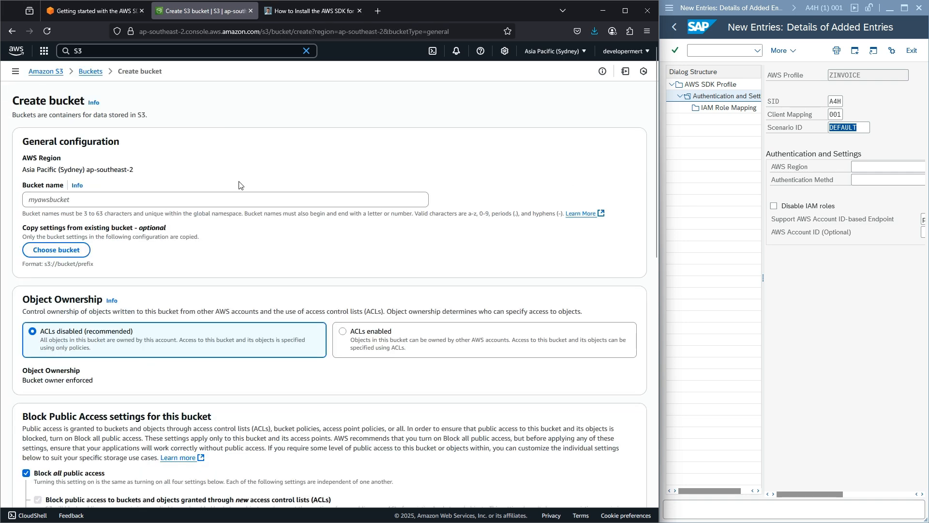
left_click(83, 200)
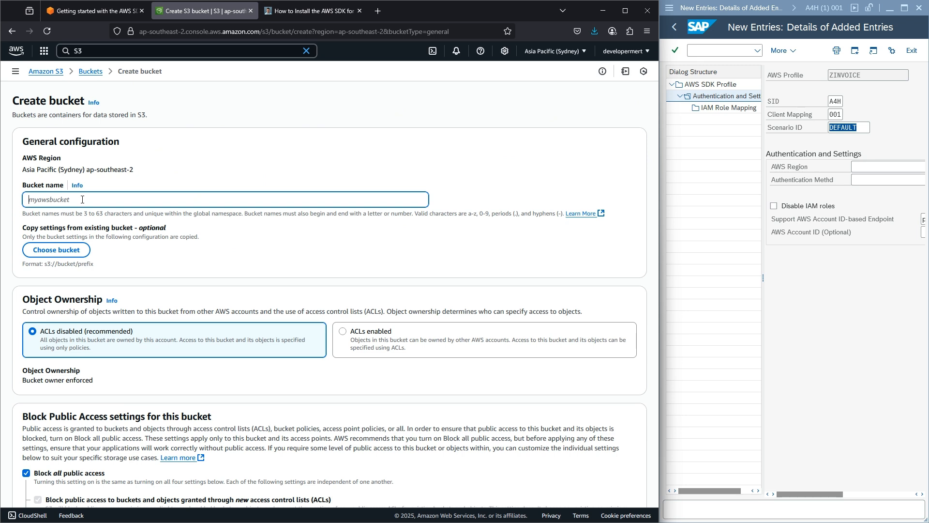
type("a4hinvoices3bucket")
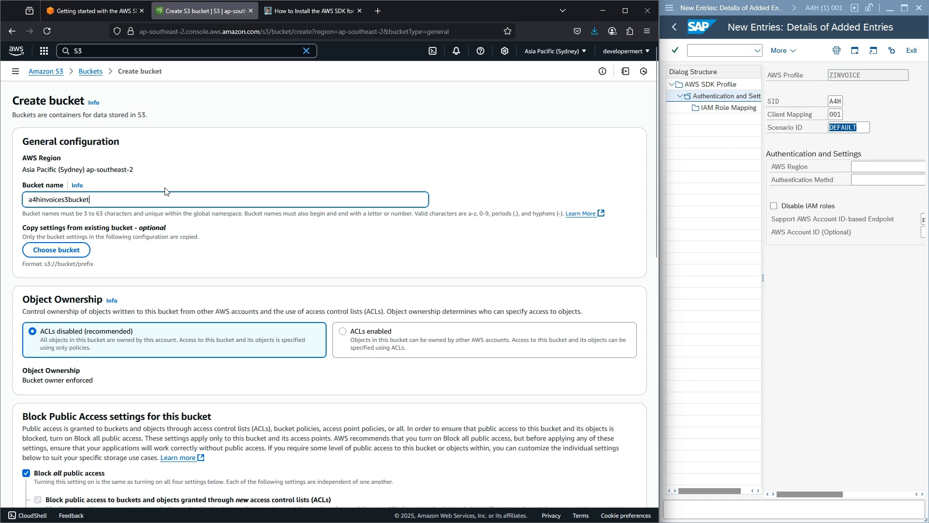
scroll(165, 191, "down", 8)
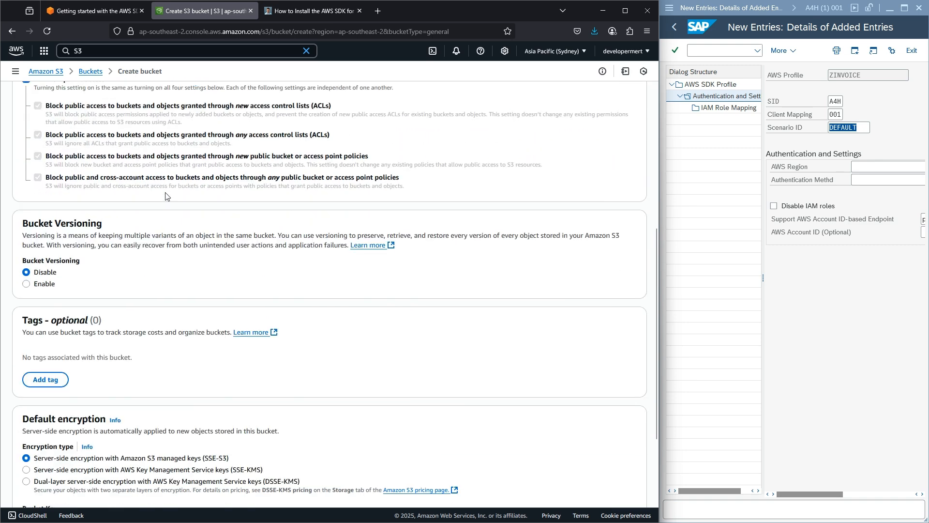
scroll(165, 196, "down", 4)
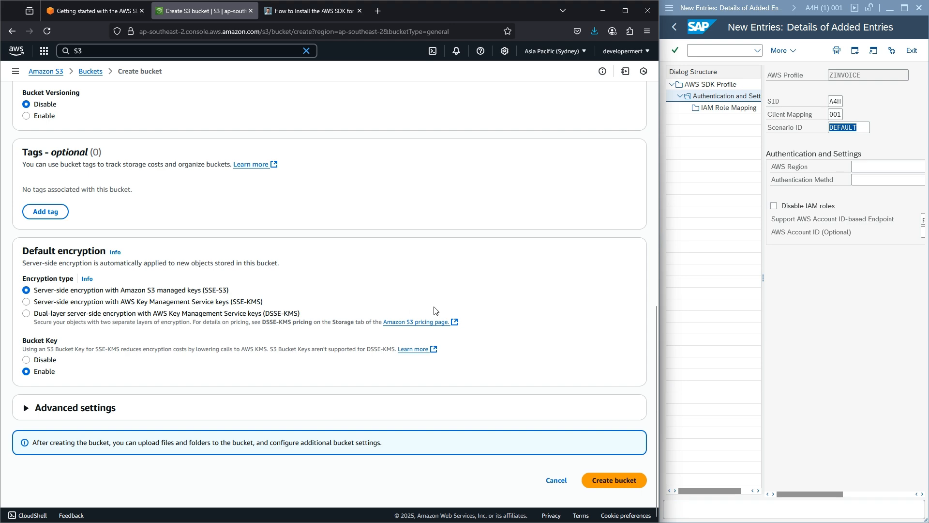
scroll(434, 310, "up", 12)
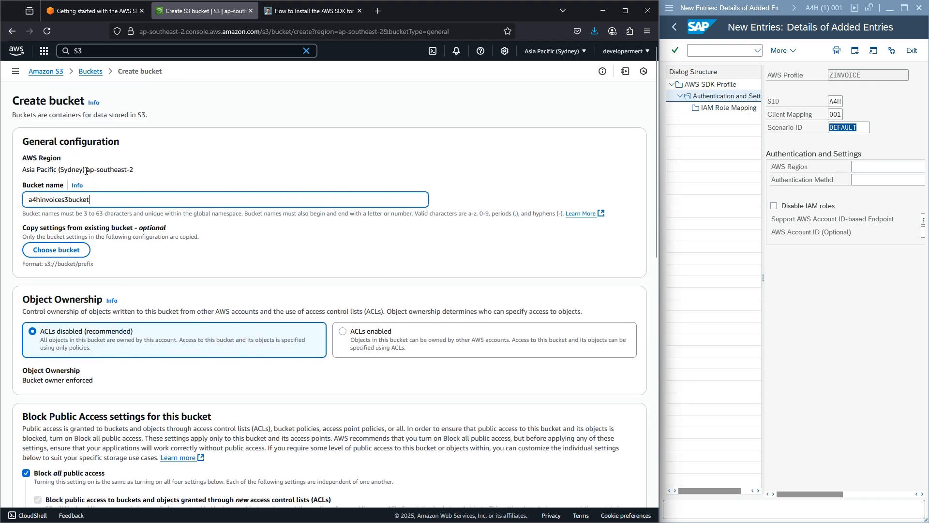
- Copy the region code ap-southeast-2 from the console into the SAP AWS Region field
left_click_drag(87, 170, 135, 173)
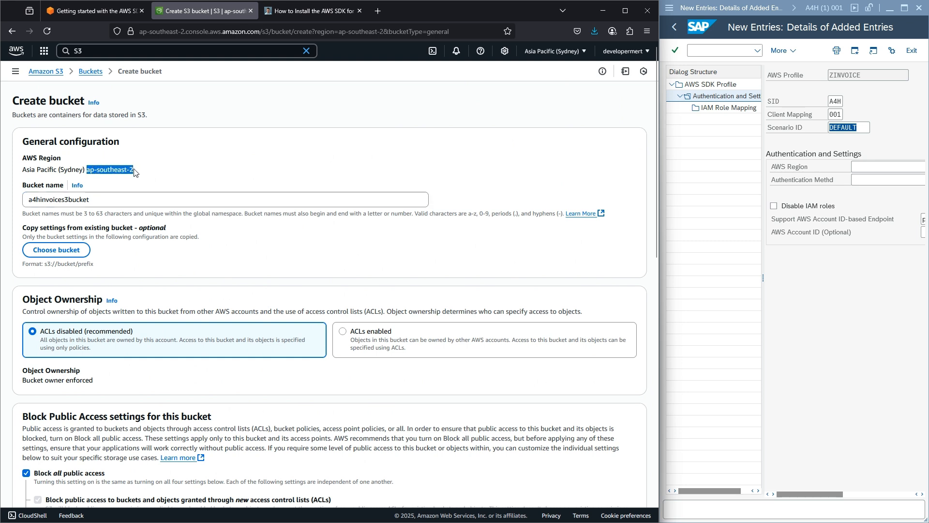
left_click(581, 53)
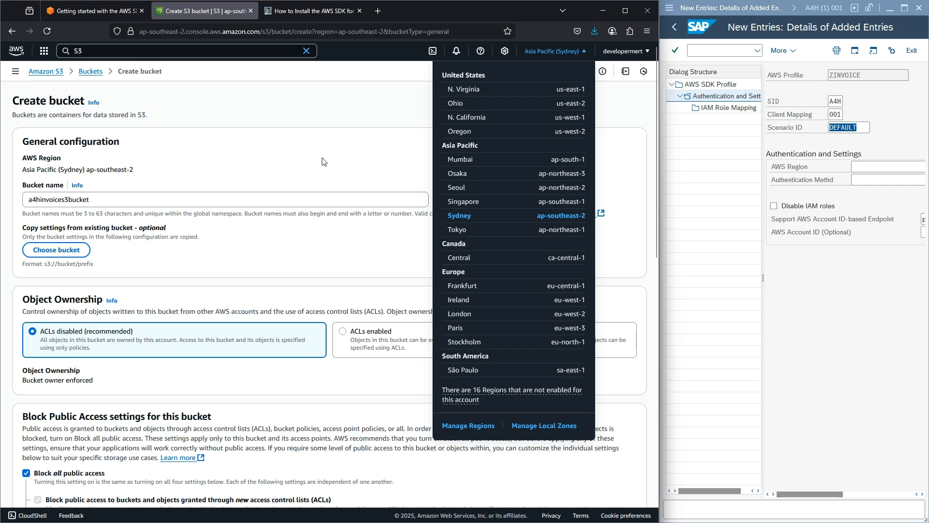
left_click(148, 165)
left_click_drag(134, 169, 86, 170)
key("ctrl+c")
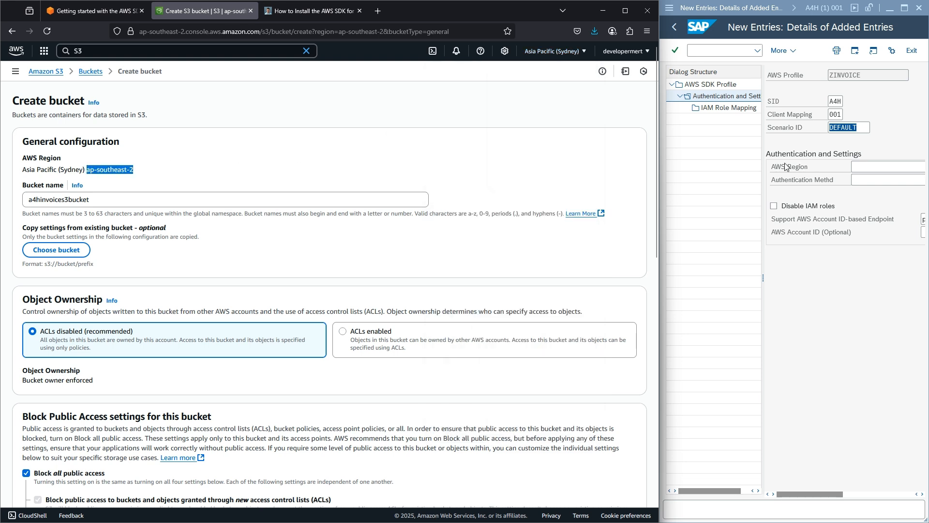
left_click(662, 132)
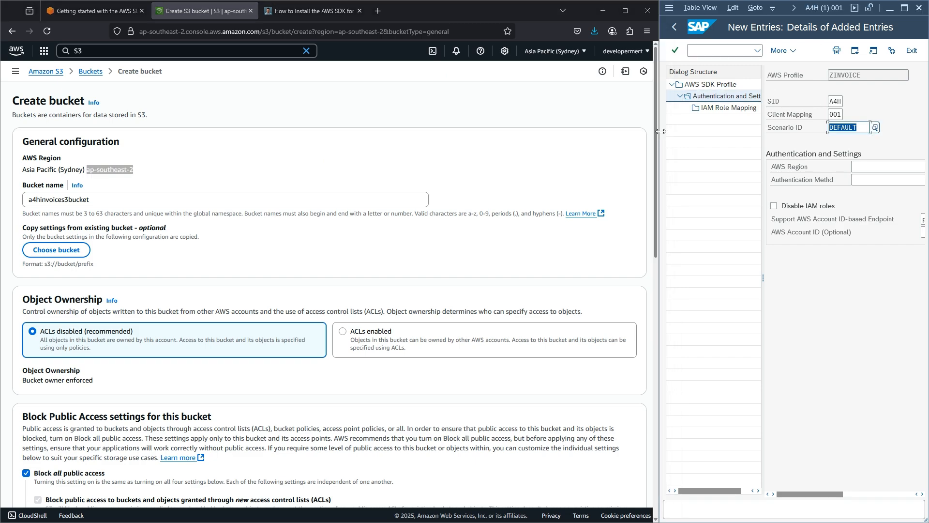
left_click_drag(660, 131, 472, 132)
left_click(685, 166)
key("ctrl+v")
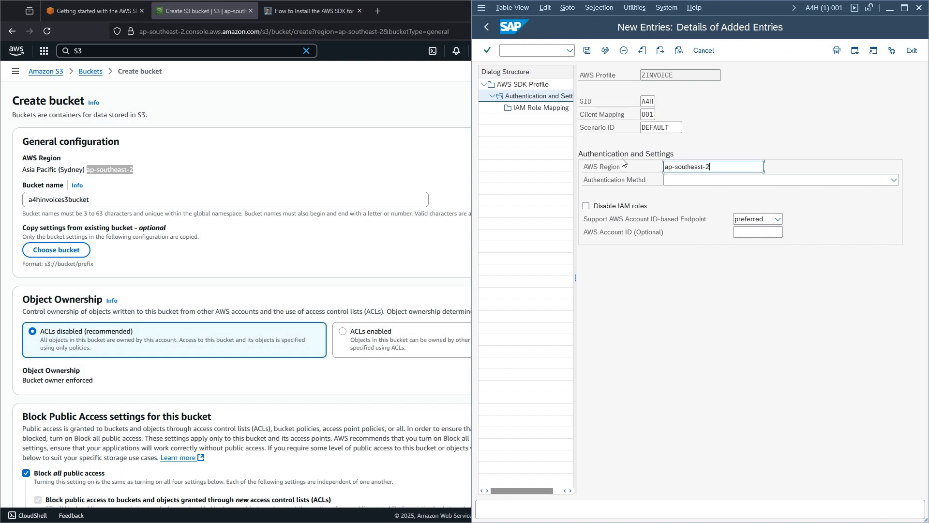
left_click(459, 145)
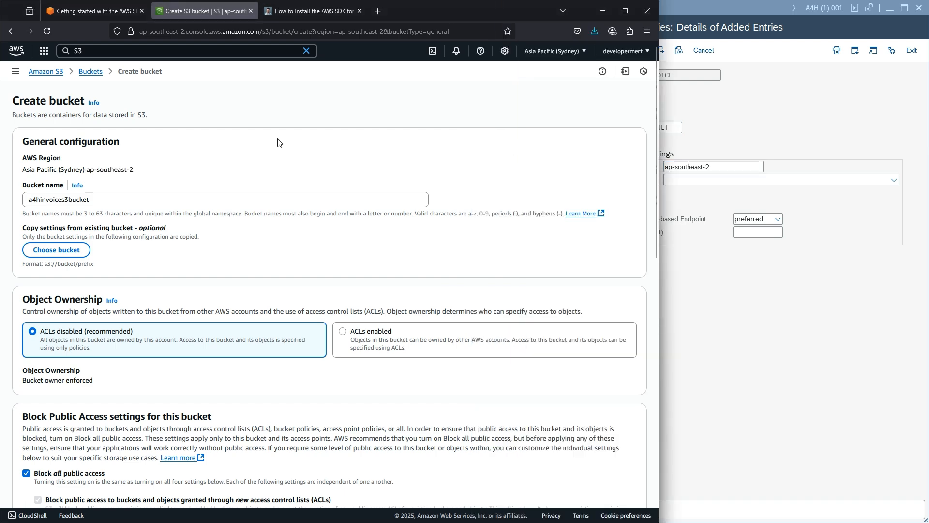
- Confirm the name a4hinvoices3bucket and create the bucket in Sydney
double_click(114, 199)
scroll(300, 145, "down", 10)
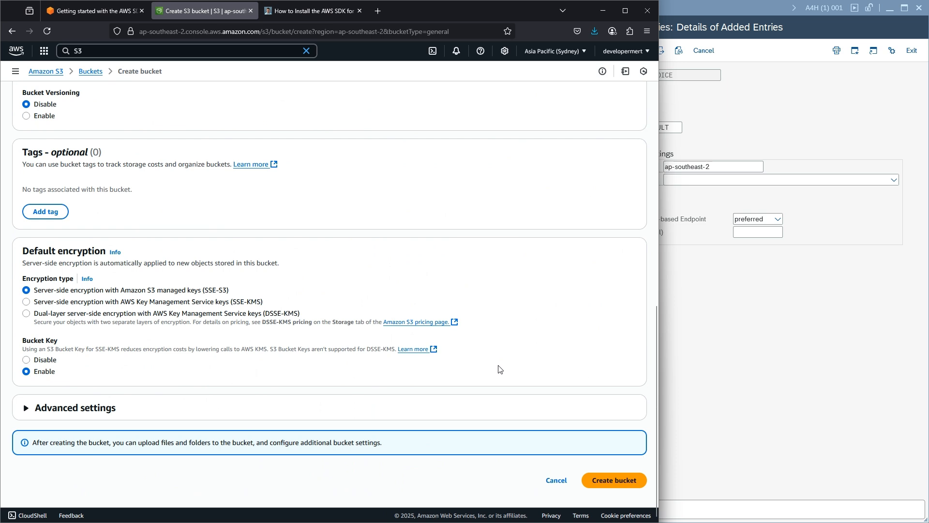
left_click(613, 479)
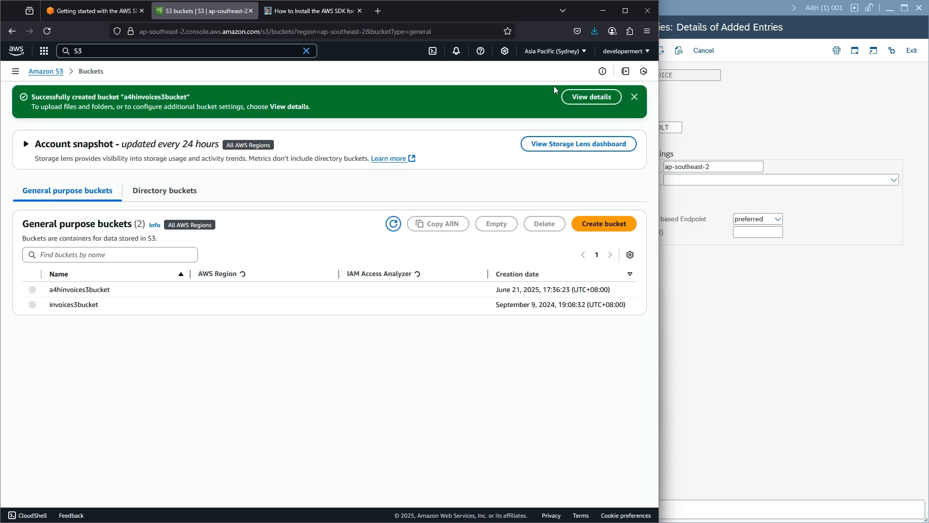
- Look at the Singapore region briefly, then return to Sydney's bucket list beside a blank Notepad
left_click(575, 53)
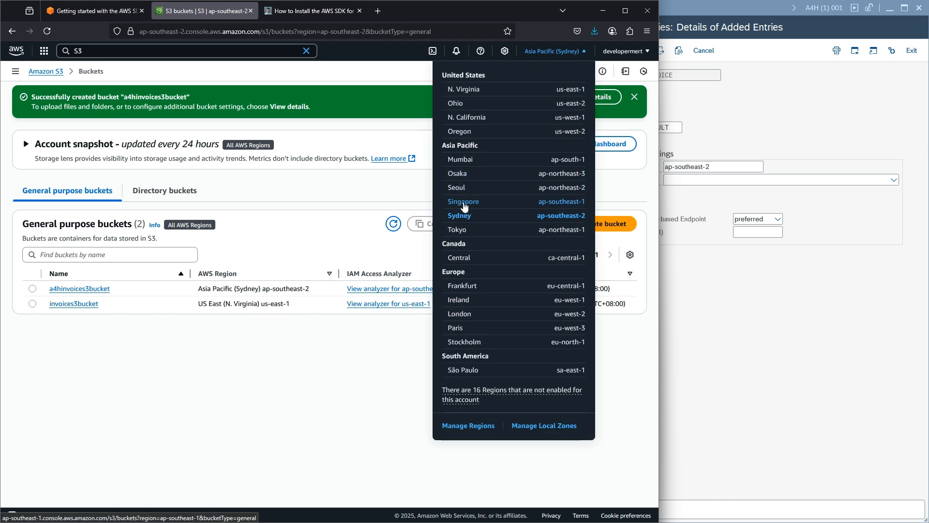
left_click(464, 202)
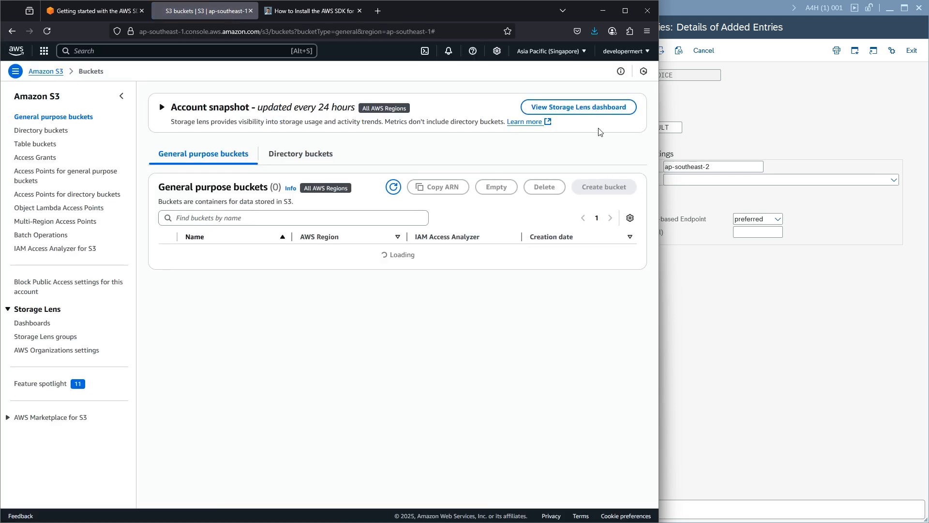
left_click(606, 186)
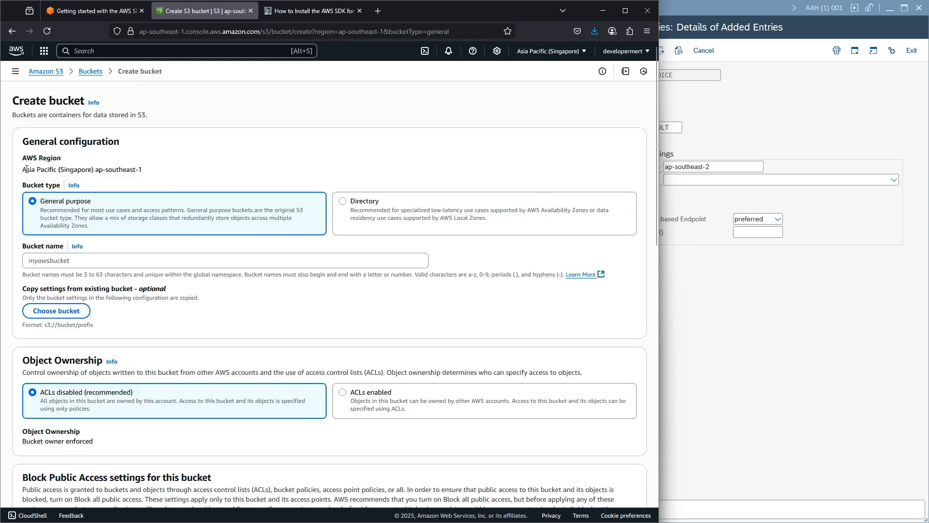
left_click_drag(150, 170, 99, 170)
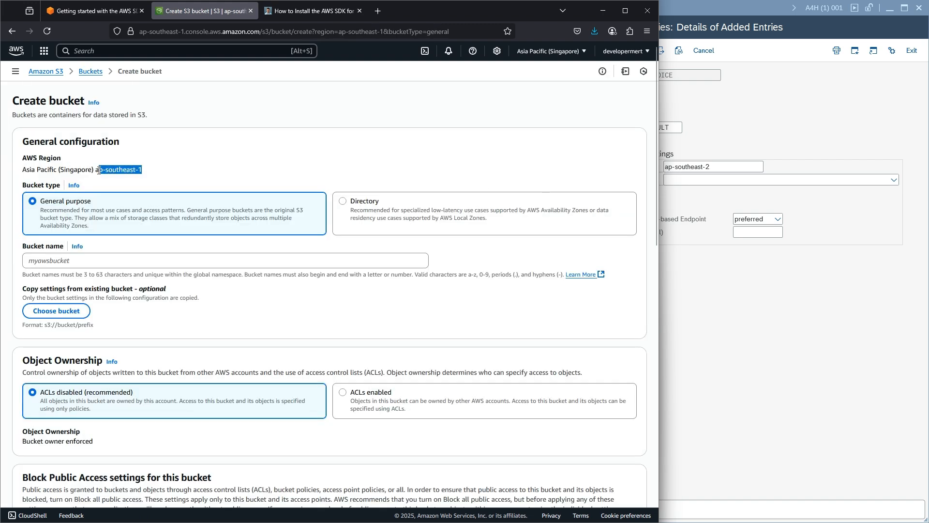
left_click(13, 31)
left_click(569, 51)
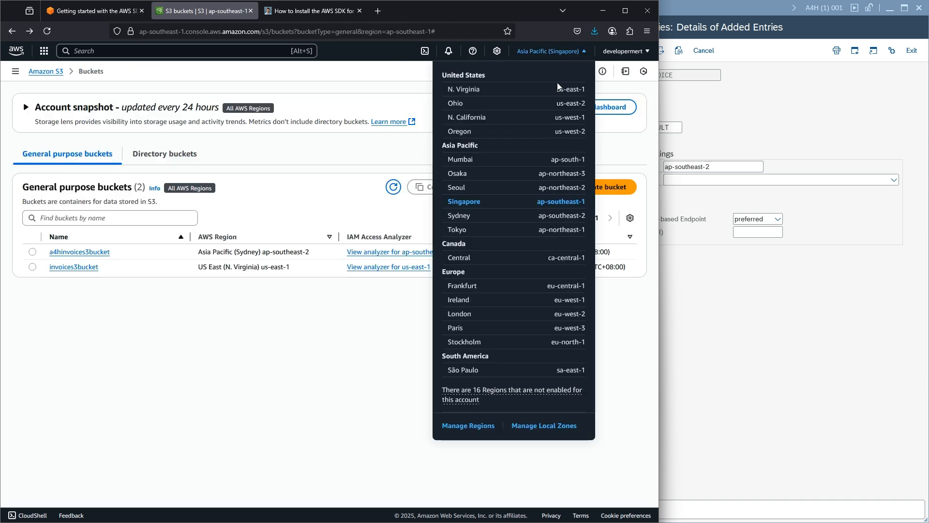
left_click(547, 216)
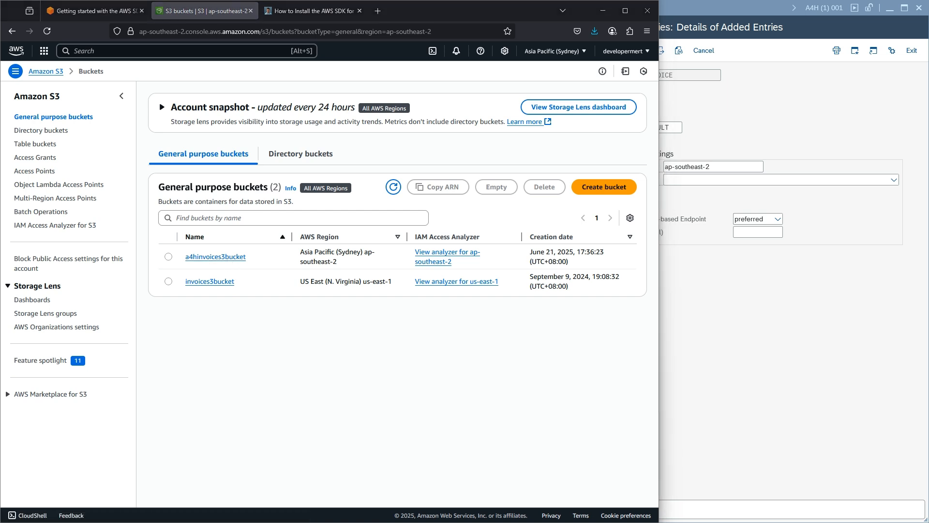
left_click_drag(0, 121, 875, 119)
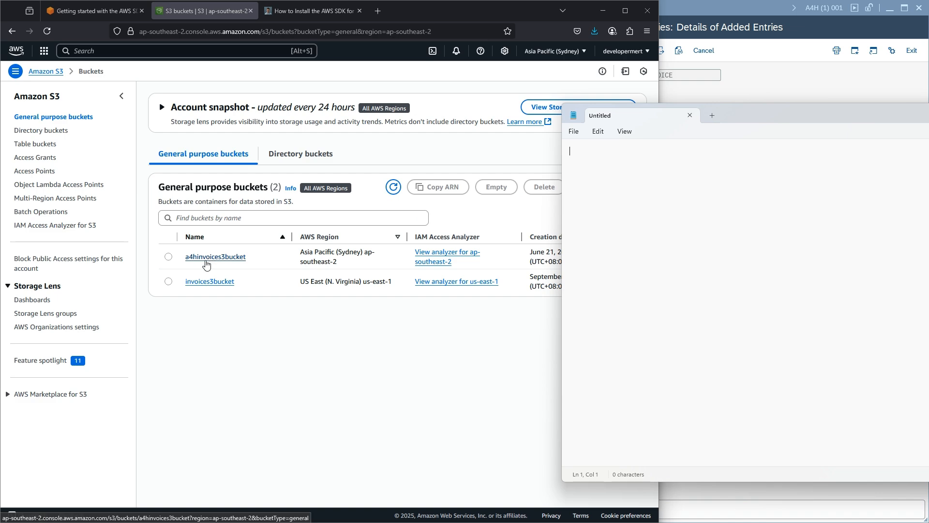
- Copy a4hinvoices3bucket's ARN from its Properties into Notepad on an S3 line
left_click(197, 261)
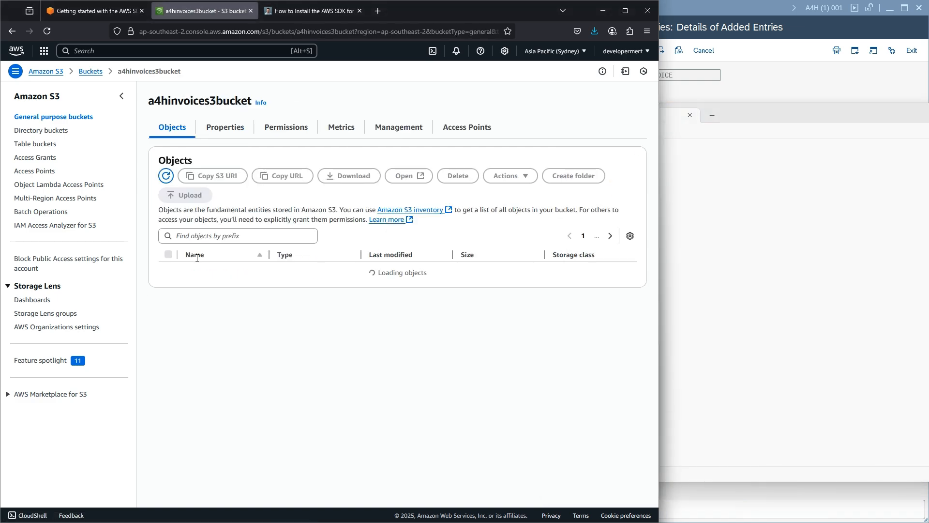
left_click(221, 132)
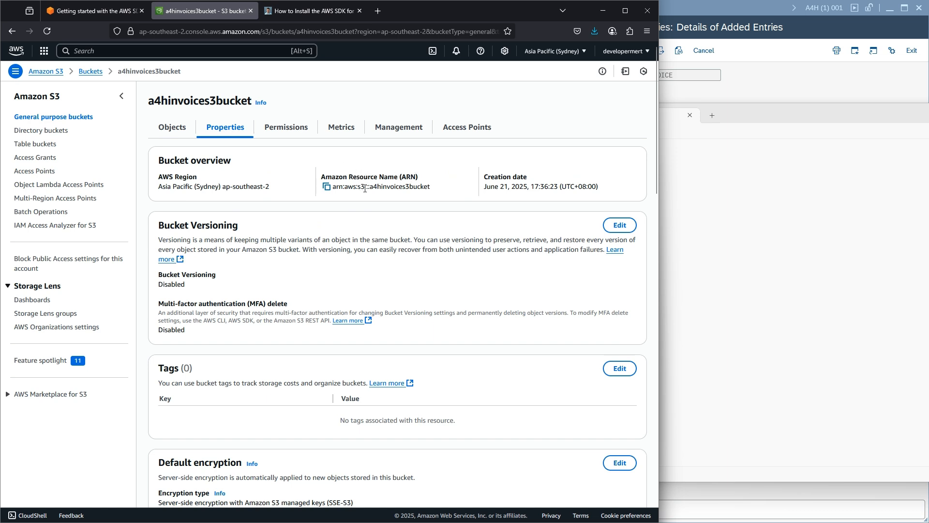
left_click(327, 187)
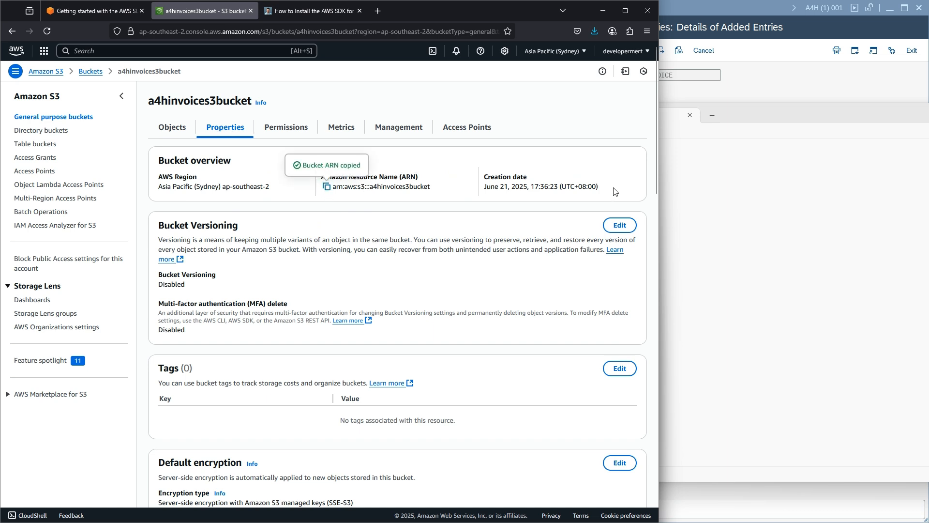
left_click(792, 165)
type("s")
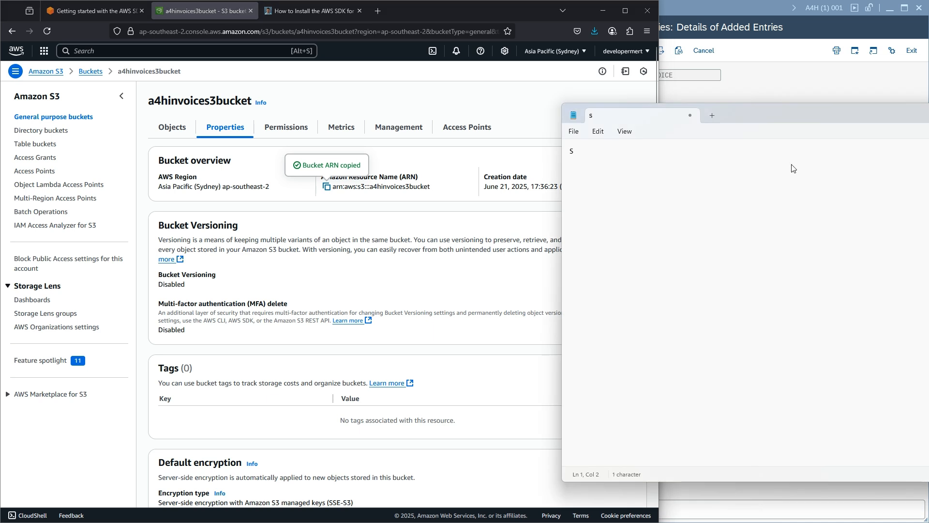
type("3 -")
key("ctrl+v")
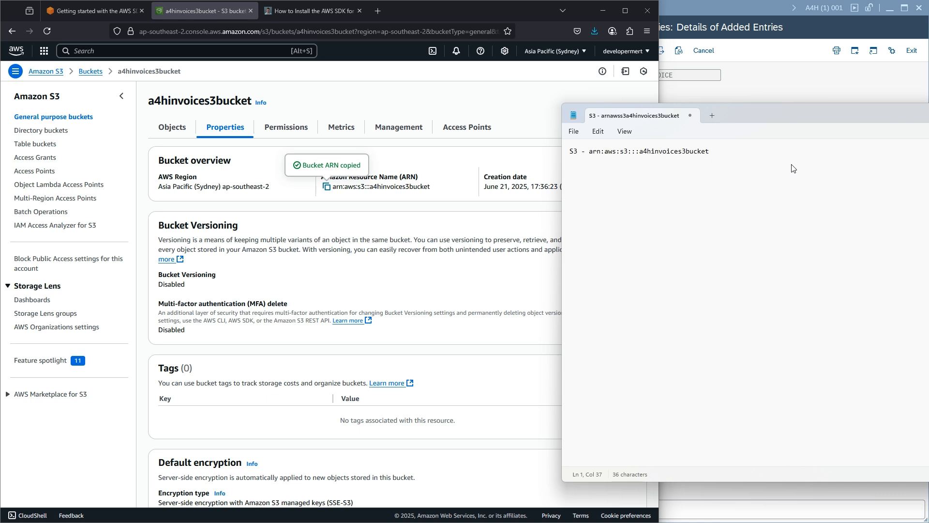
left_click(767, 85)
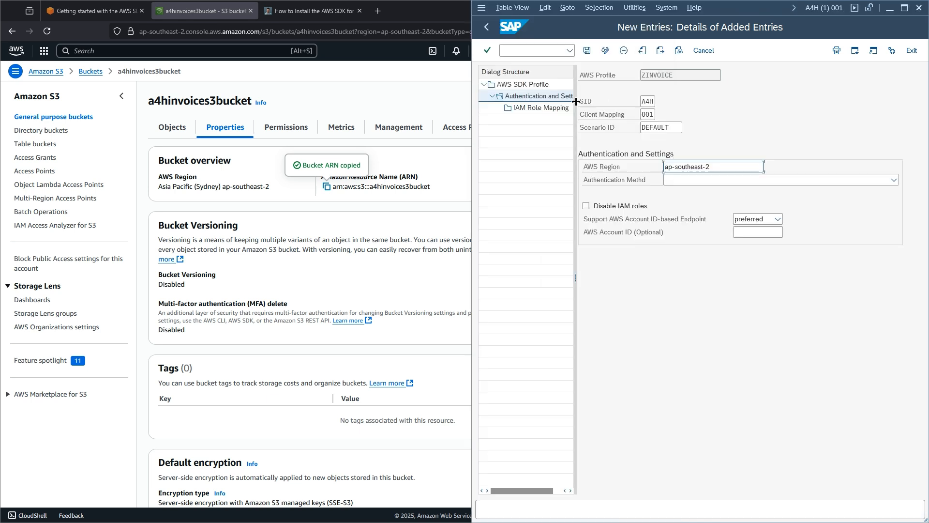
left_click(436, 89)
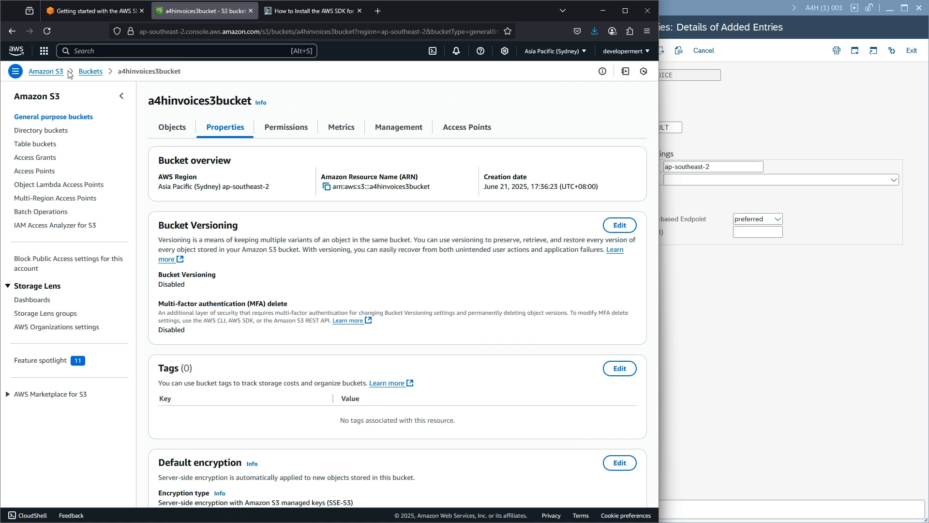
- In IAM Users, start a new user named SAP_A4H_InvoiceService
left_click(101, 50)
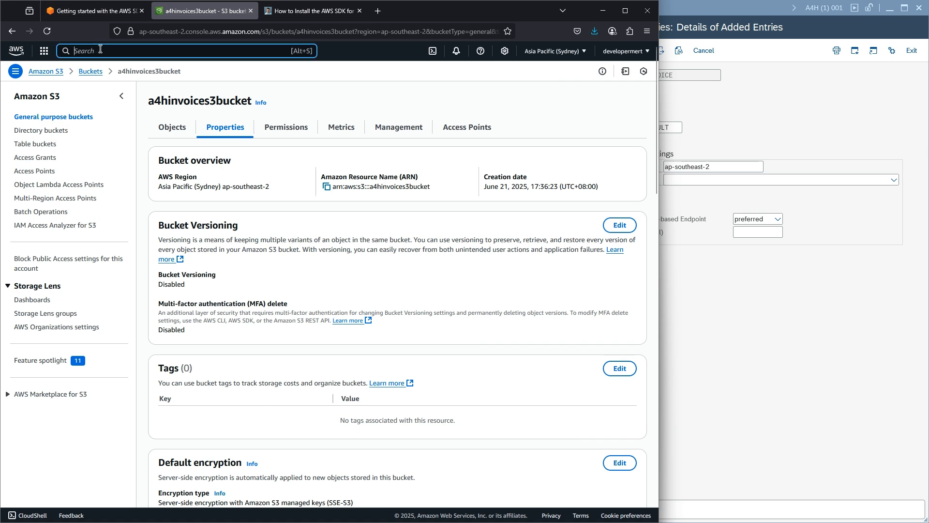
type("iAM")
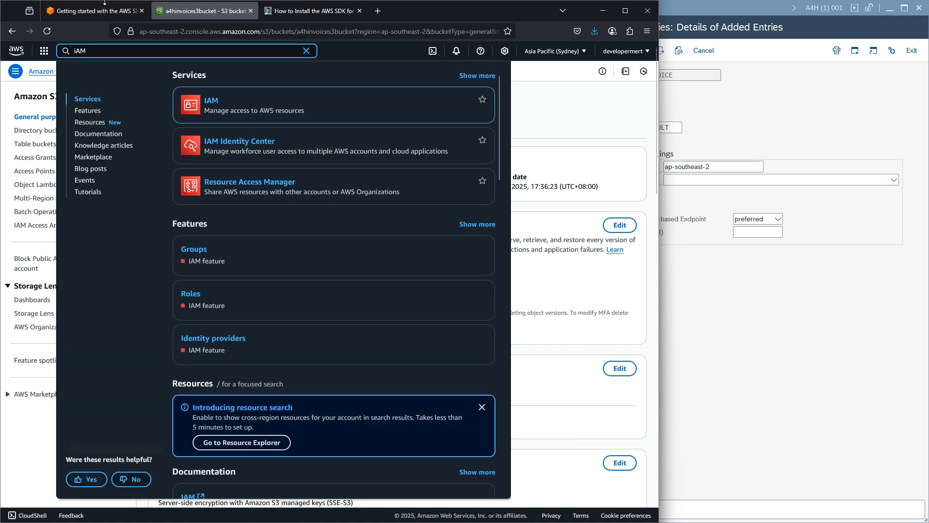
left_click(218, 103)
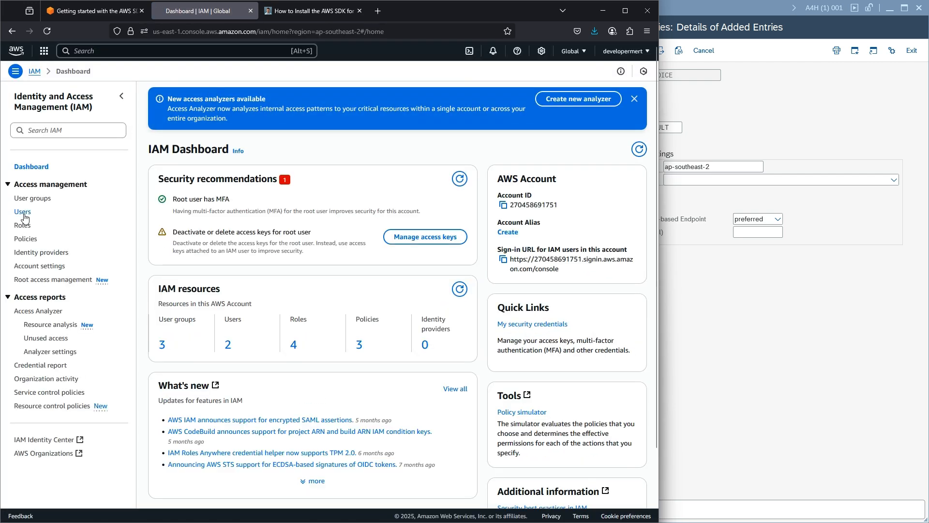
left_click(23, 214)
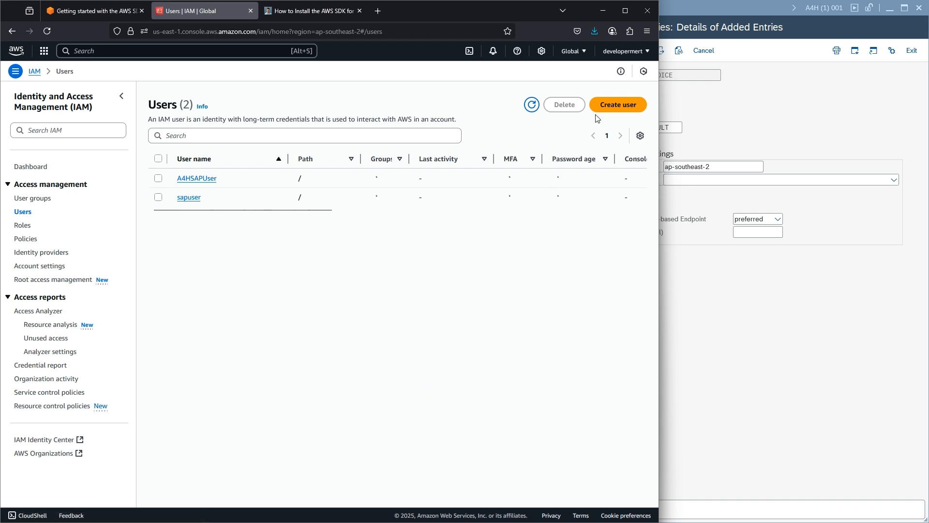
left_click(618, 106)
left_click(206, 169)
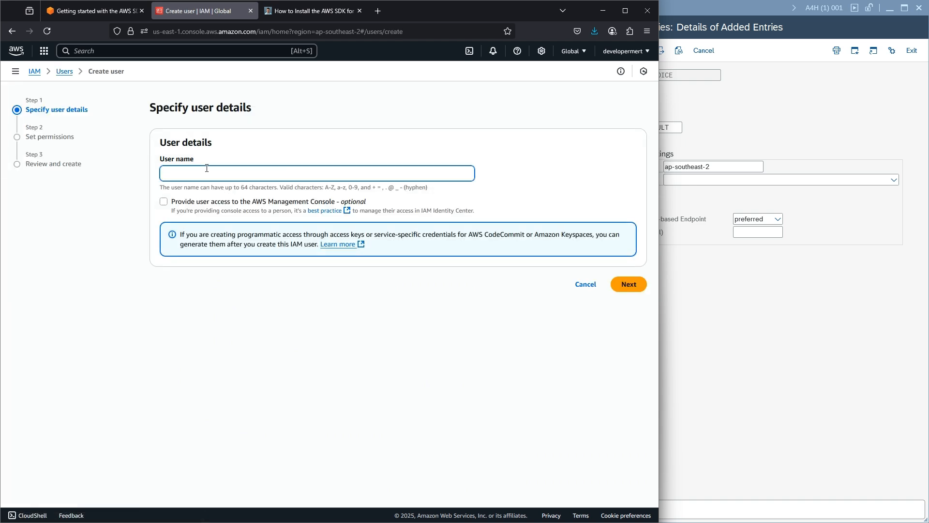
type("SAP_A$")
key("BackSpace")
type("5")
key("BackSpace")
type("4H_InvoiceService")
- Choose Attach policies directly with none selected, create the user, and open its details
left_click(638, 288)
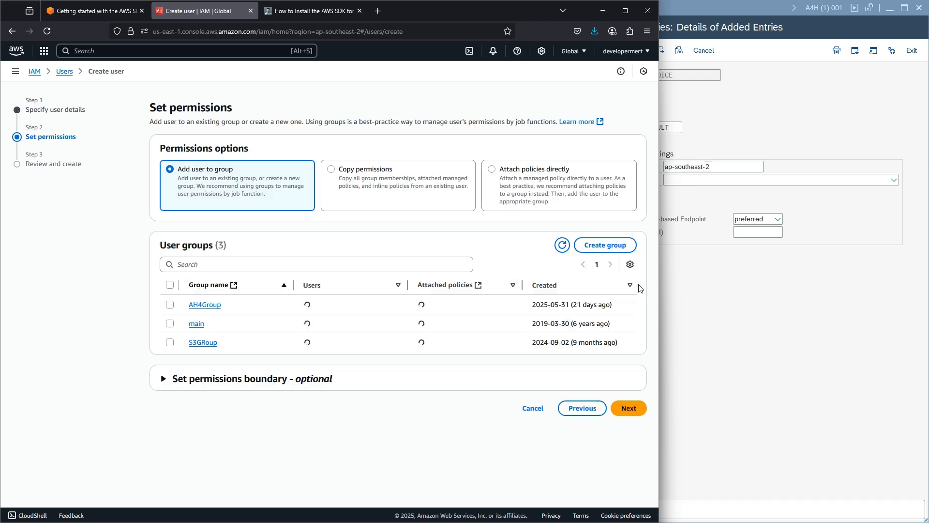
left_click(492, 171)
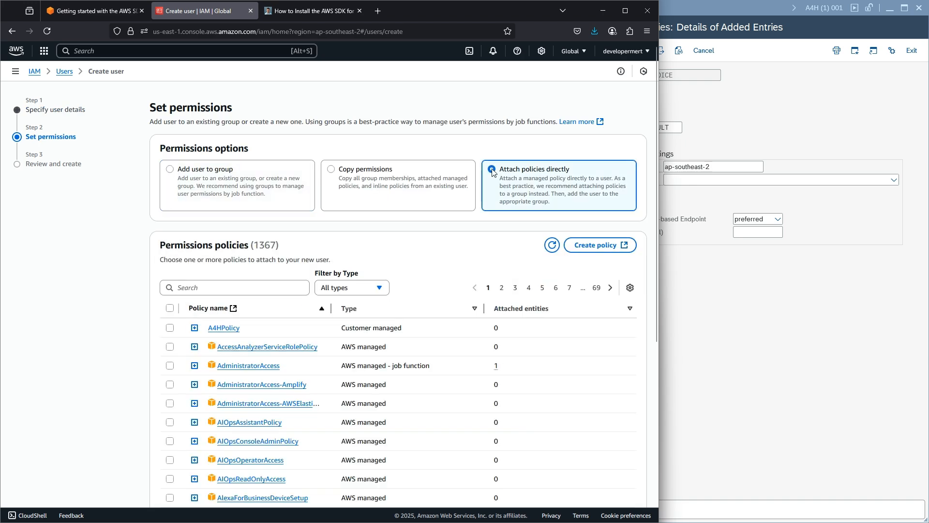
scroll(492, 172, "down", 5)
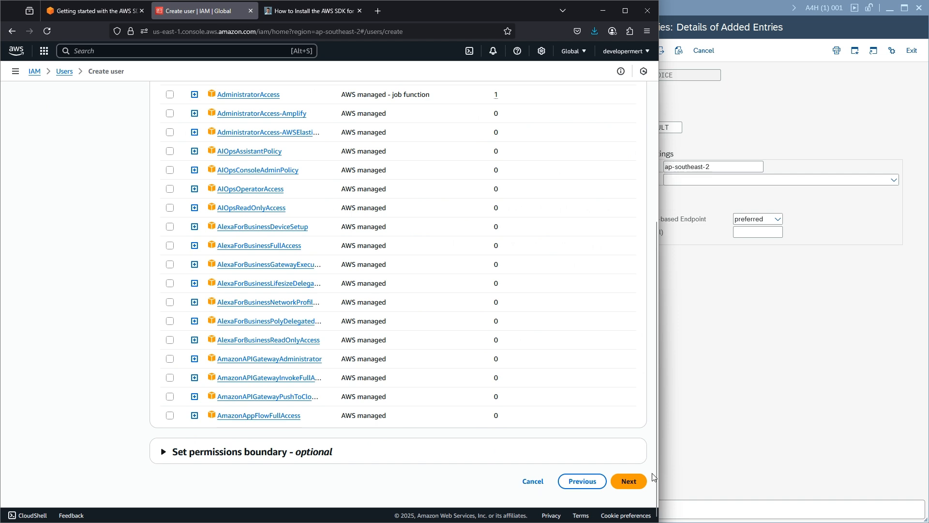
left_click(631, 481)
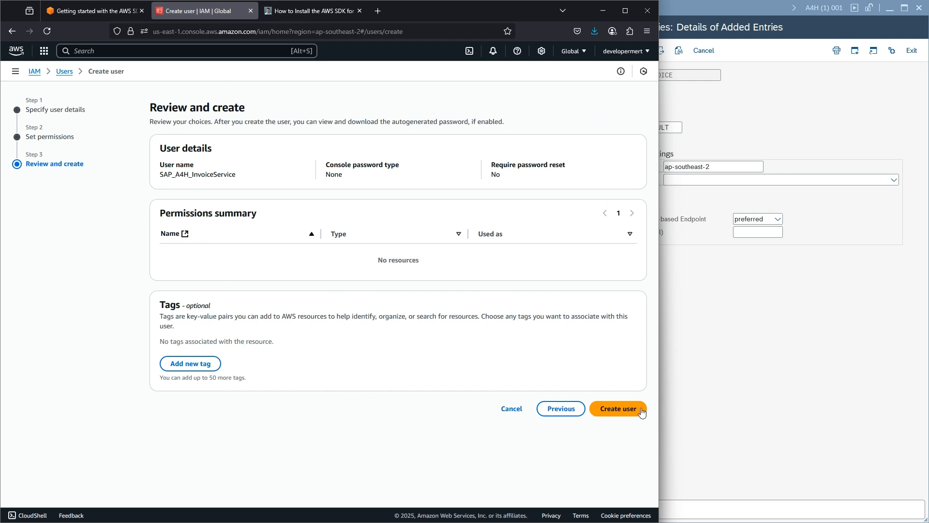
left_click(619, 409)
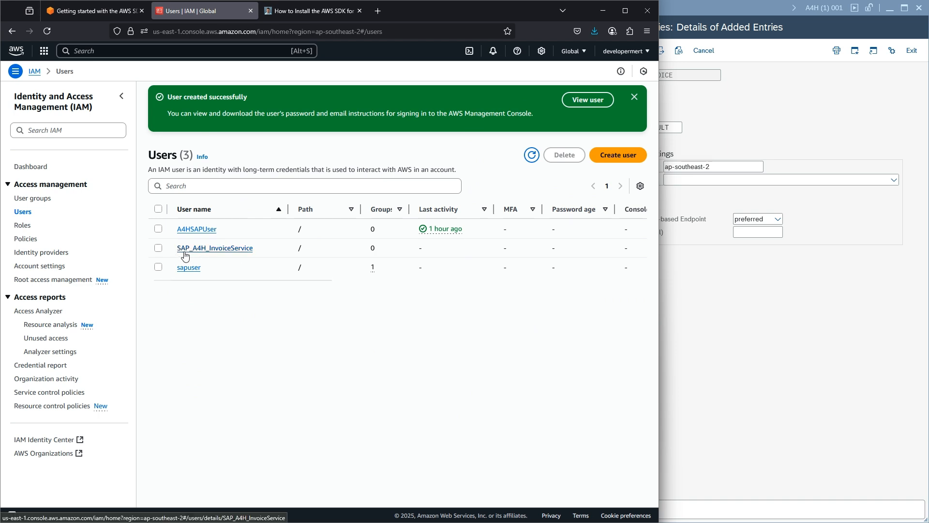
left_click(192, 252)
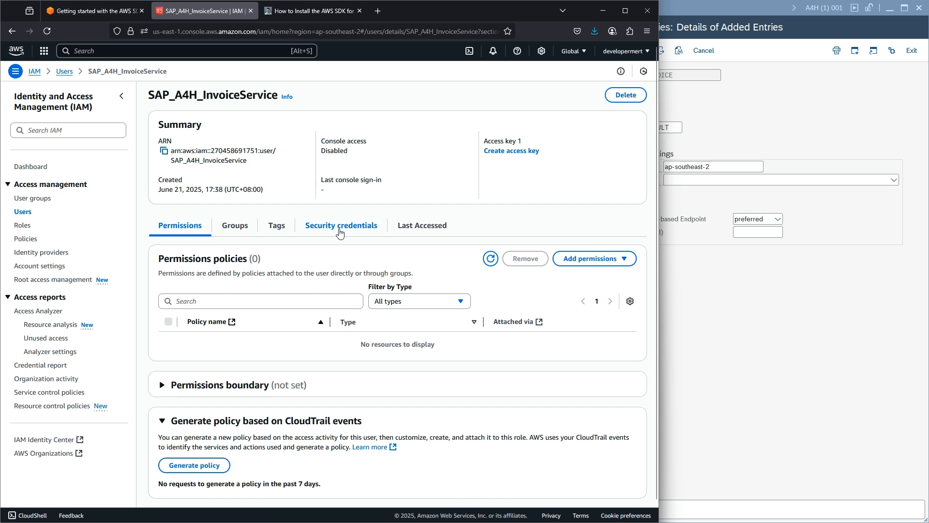
- Create an access key for an application outside AWS and begin the description tag 'A4H Keys'
left_click(340, 230)
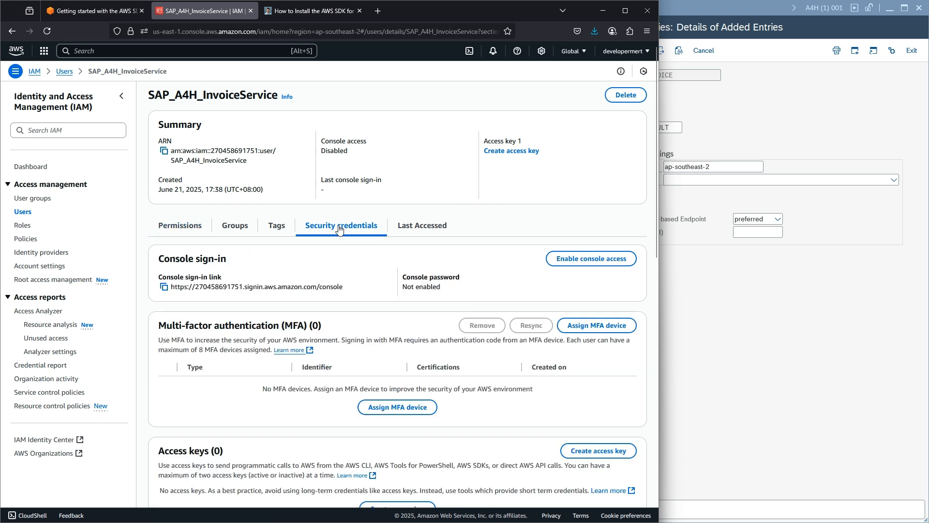
scroll(339, 230, "down", 3)
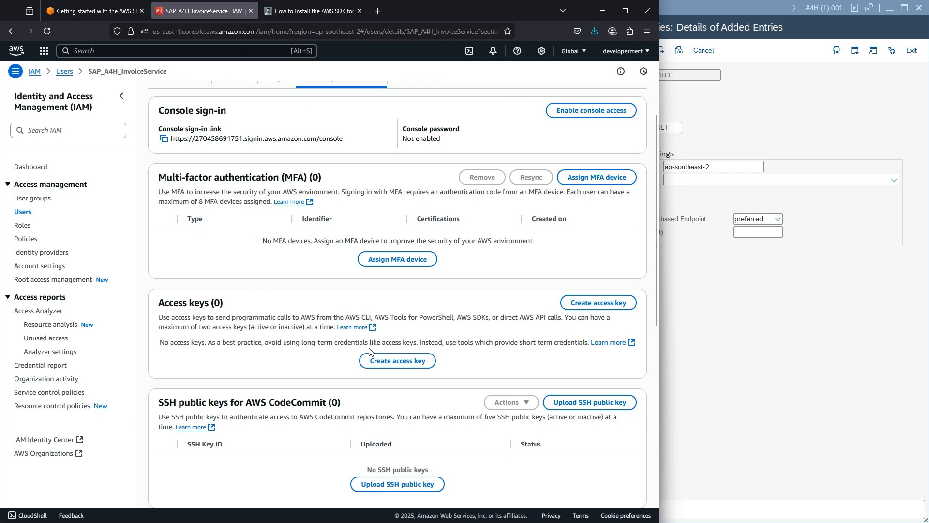
left_click(392, 364)
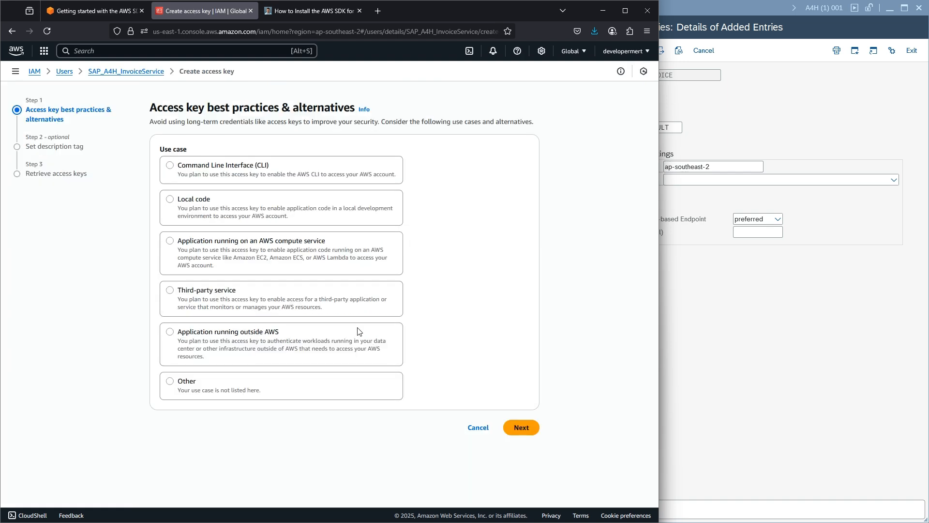
left_click(172, 336)
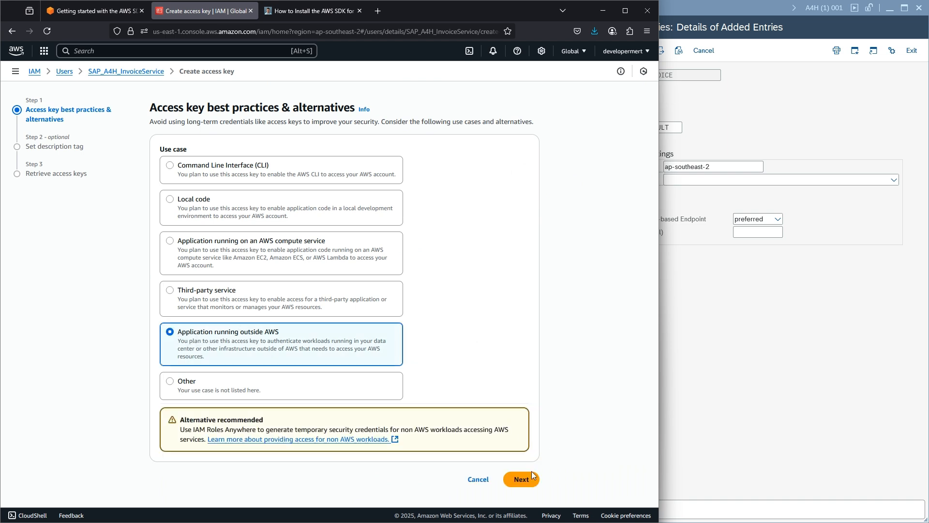
left_click(526, 482)
left_click(198, 173)
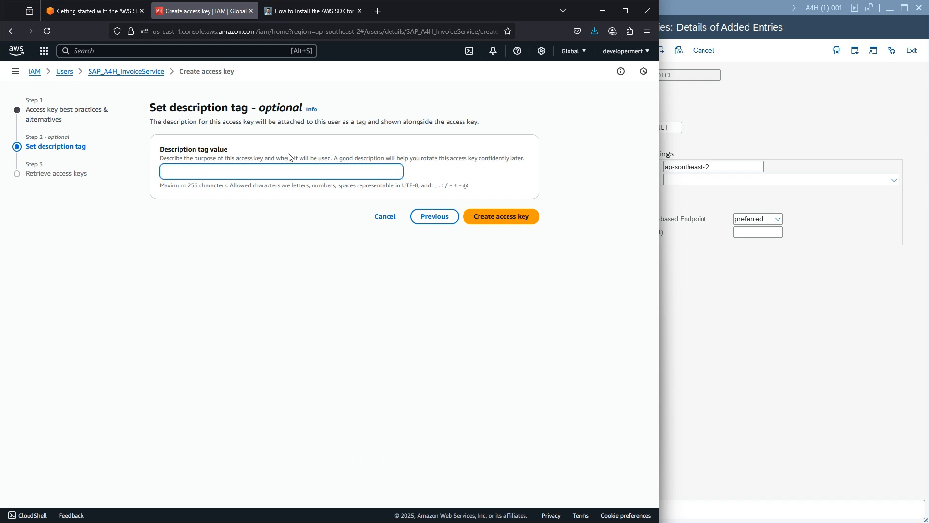
type("A4H Keys")
- Create the access key and paste its access key ID and secret access key into Notepad
left_click(516, 222)
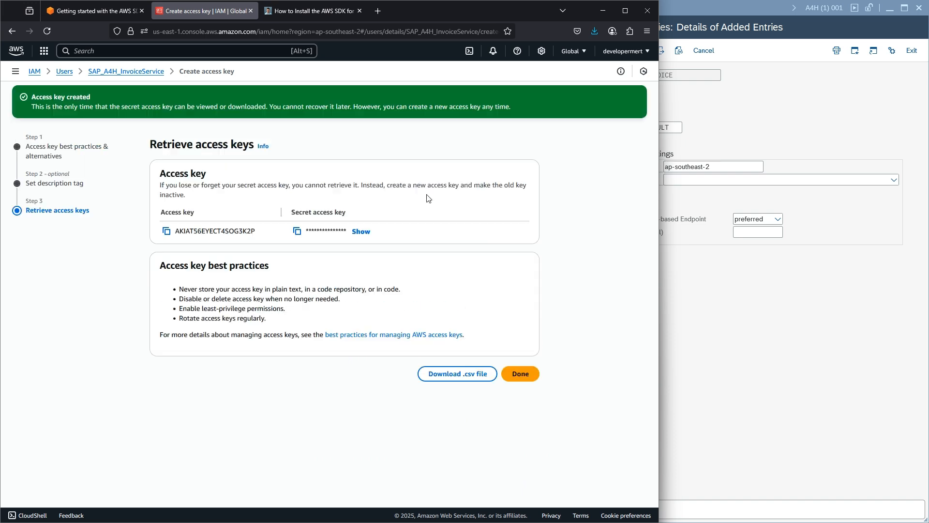
left_click(167, 232)
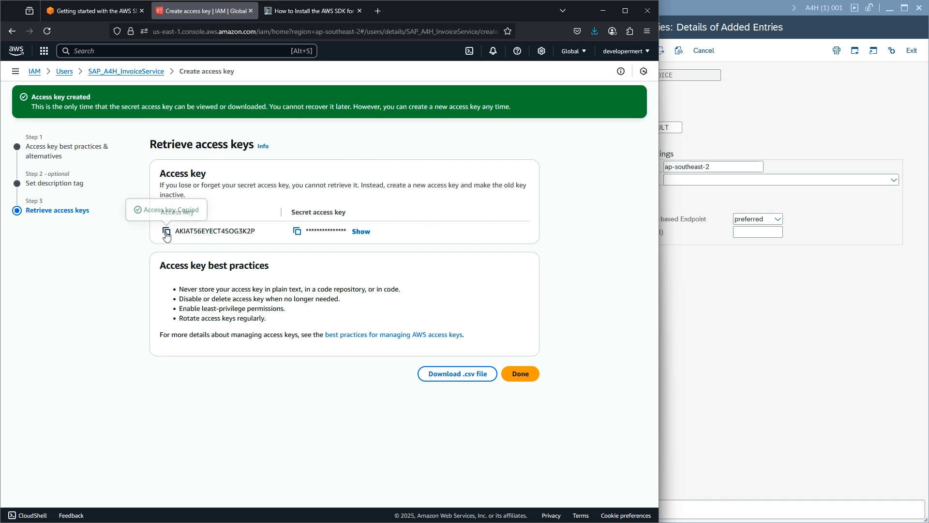
mouse_move(648, 506)
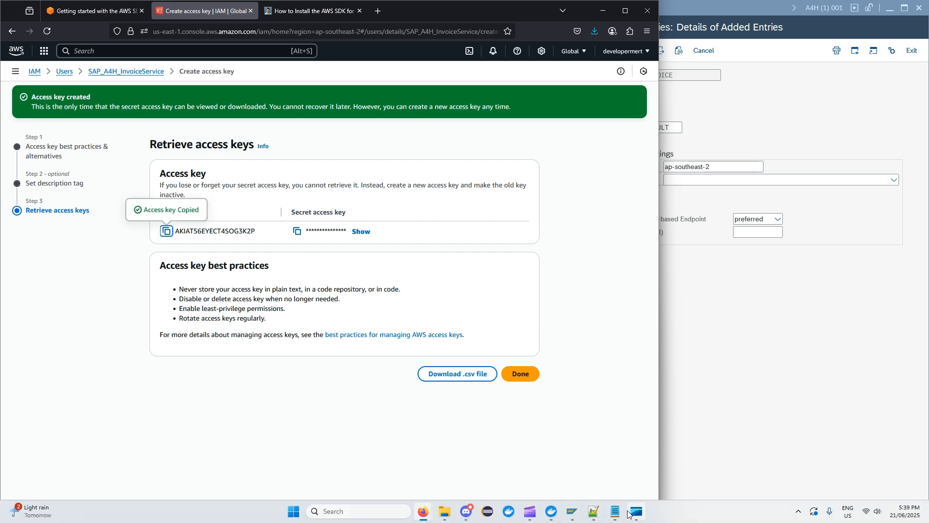
left_click(622, 517)
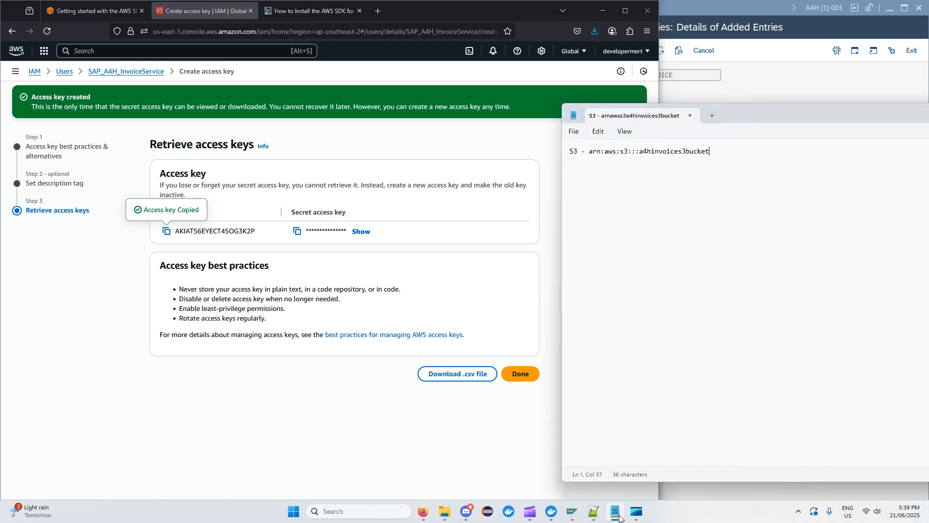
key("ctrl+v")
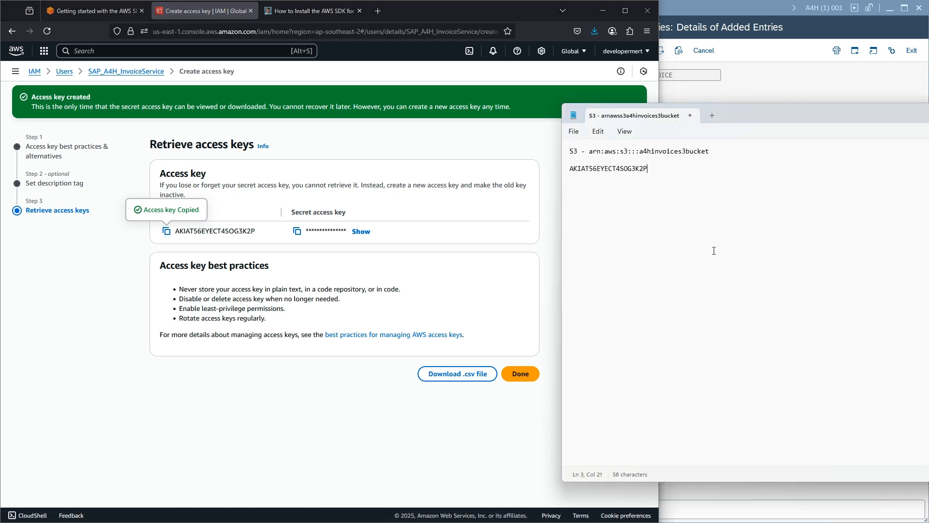
left_click(297, 230)
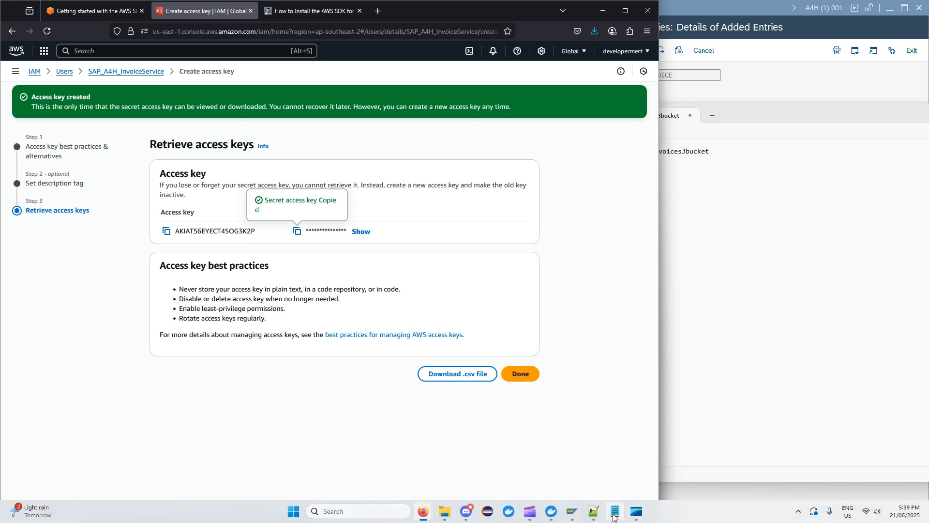
left_click(615, 511)
key("ctrl+v")
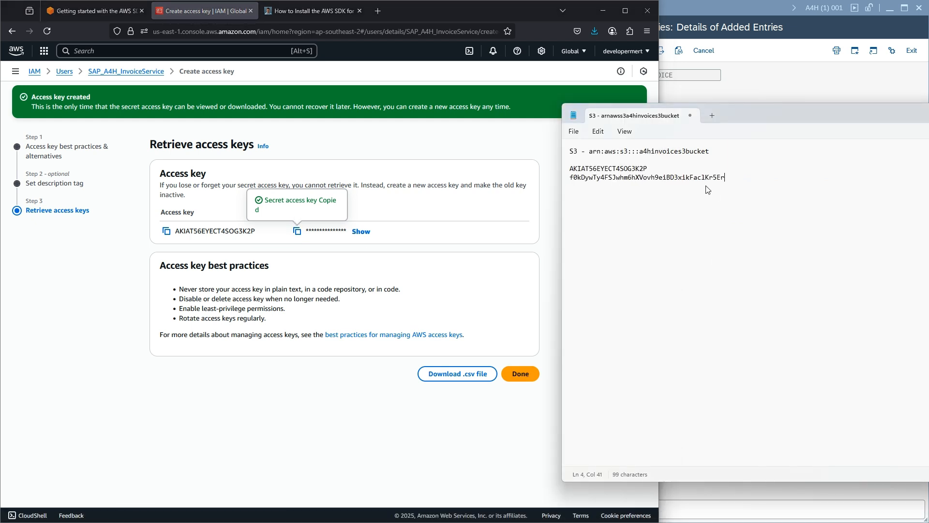
left_click_drag(749, 112, 762, 137)
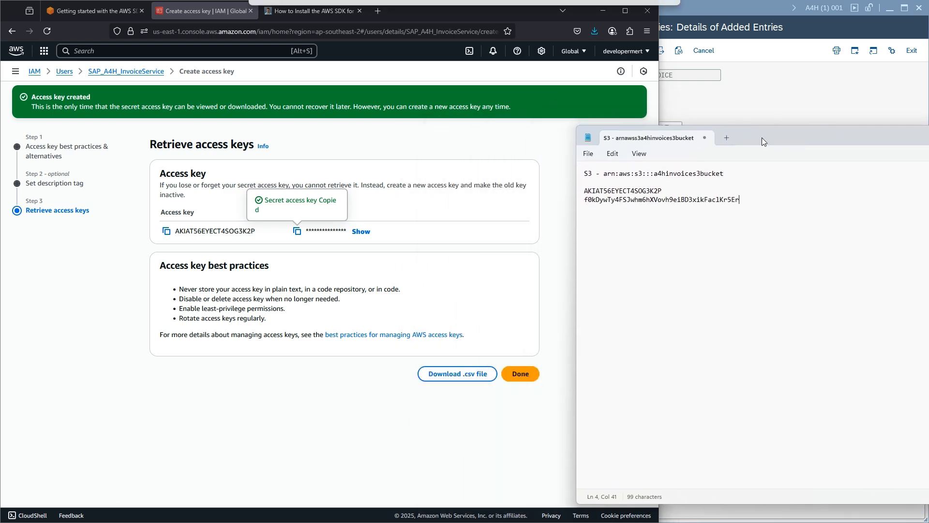
- Finish the key without downloading it and return to the user page with the notes alongside
left_click(524, 379)
left_click(524, 379)
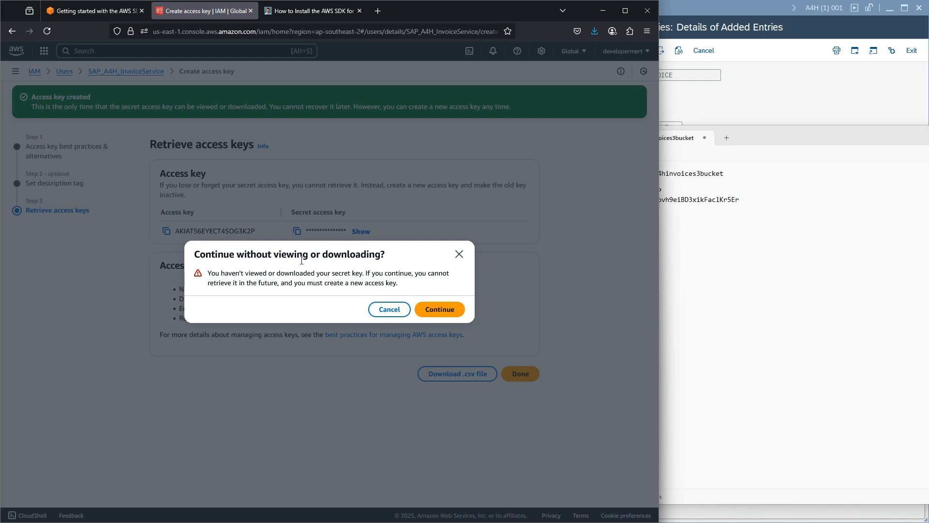
left_click(450, 312)
scroll(466, 260, "up", 1)
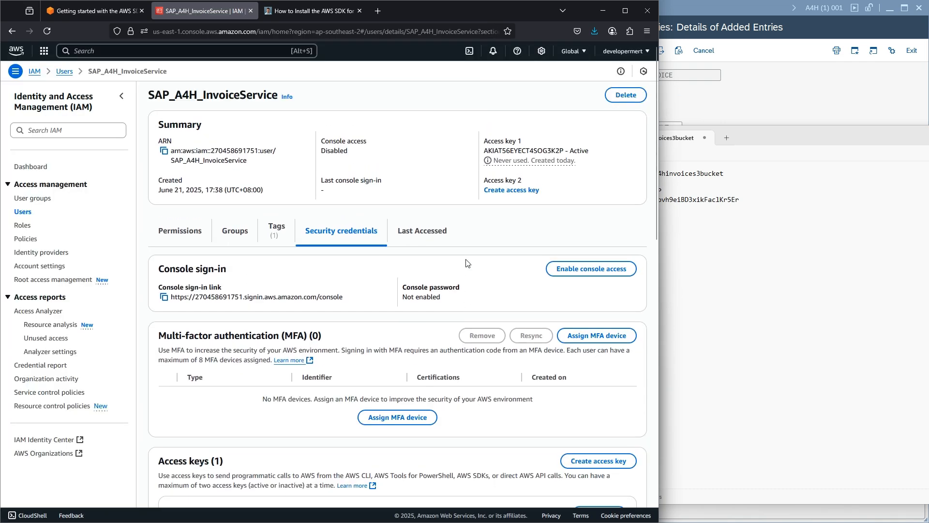
left_click_drag(758, 136, 210, 116)
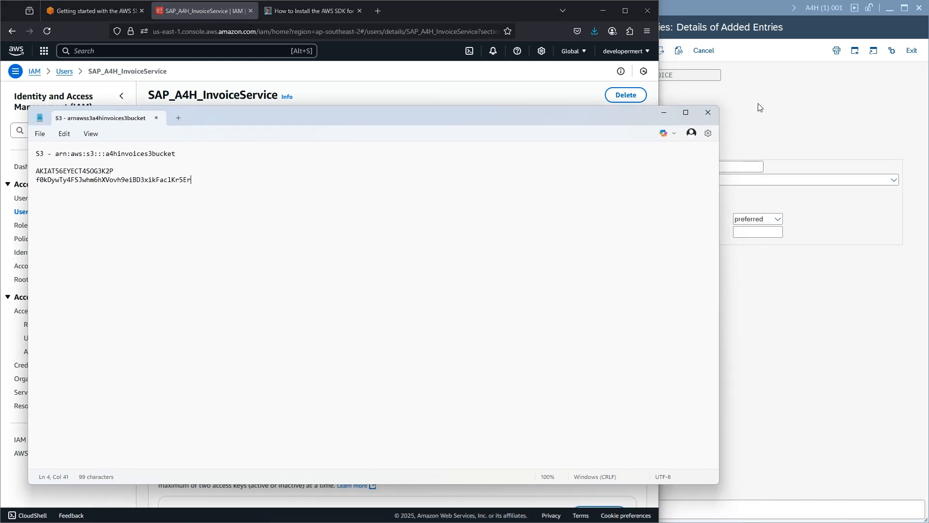
left_click_drag(629, 111, 531, 284)
- Set the ZINVOICE profile's authentication method to Credentials from SSF Storage
left_click(746, 163)
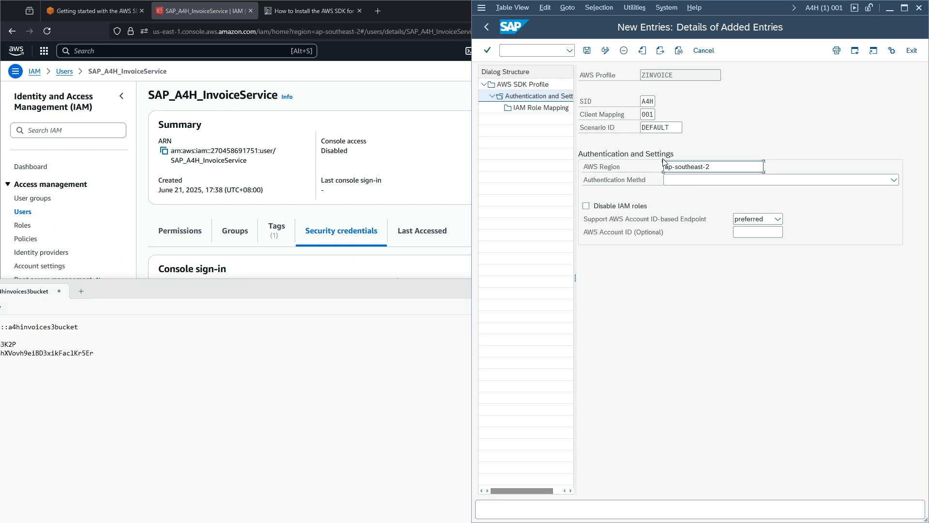
left_click(103, 10)
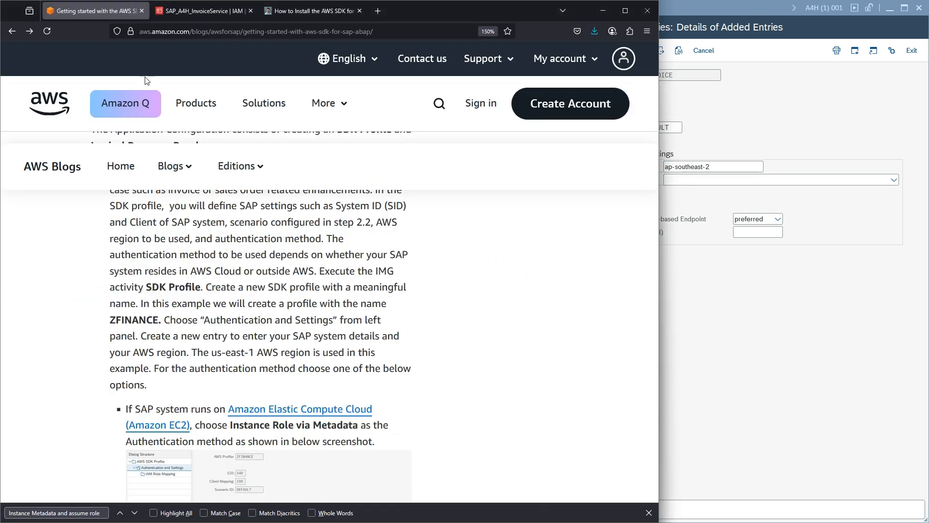
scroll(240, 246, "down", 3)
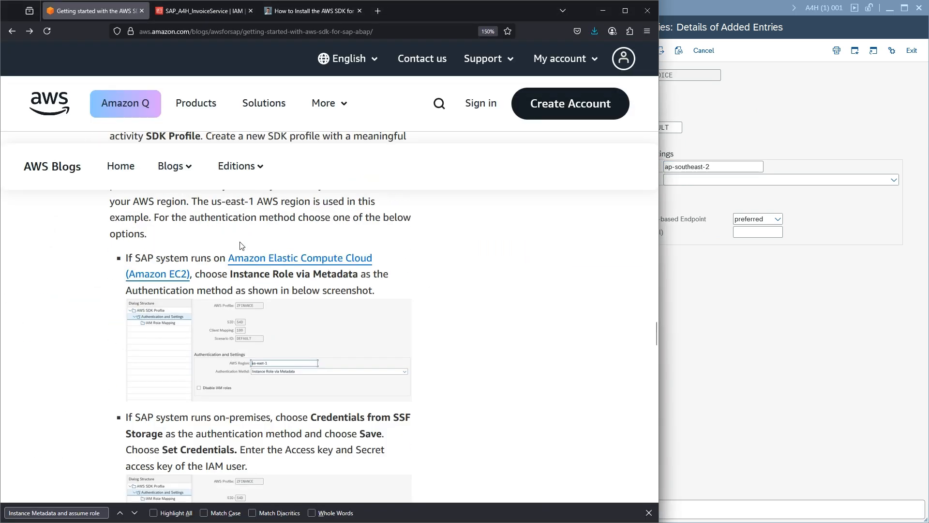
scroll(241, 245, "down", 2)
left_click(704, 180)
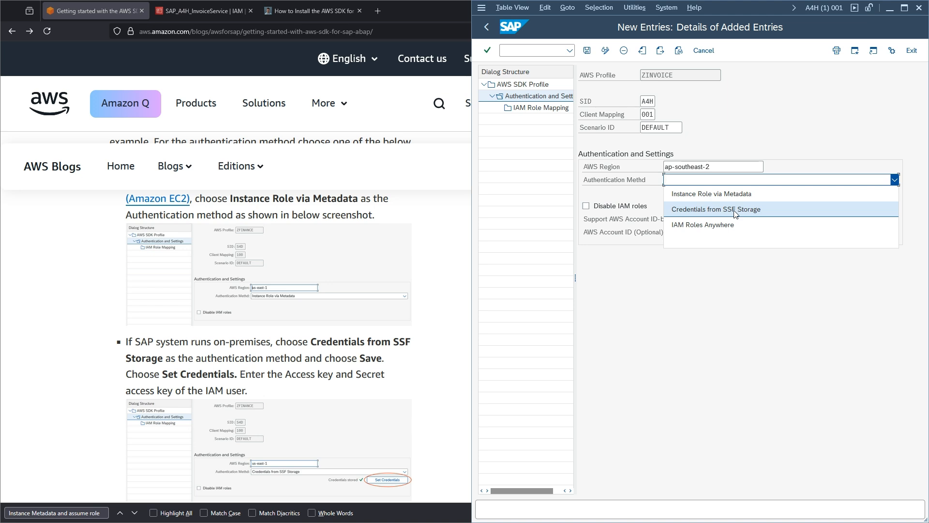
left_click(691, 210)
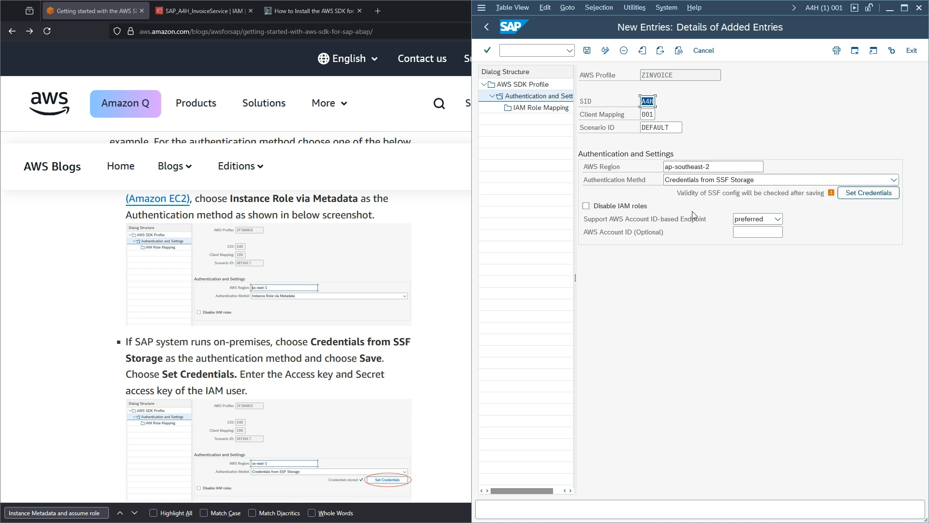
left_click(679, 193)
left_click_drag(679, 193, 769, 193)
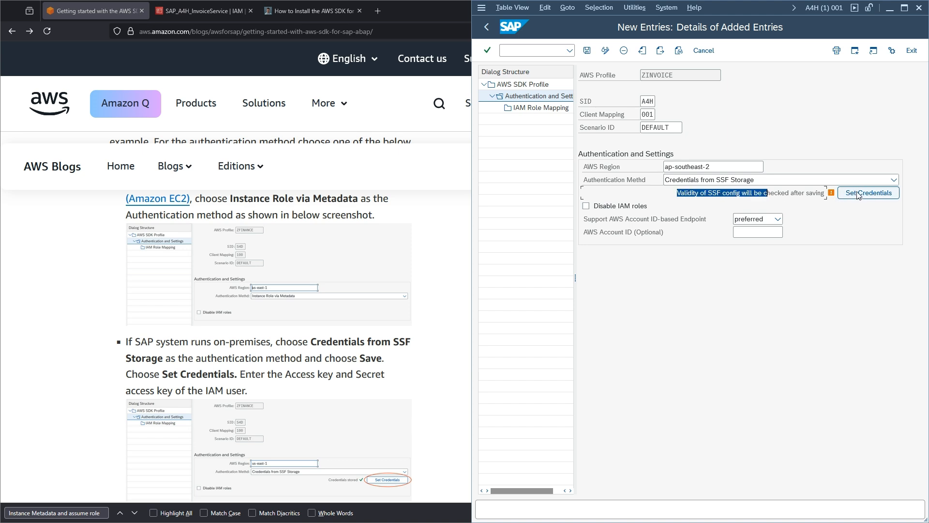
- Back out of the credentials error, save the profile, and open the AWS credentials form
left_click(857, 193)
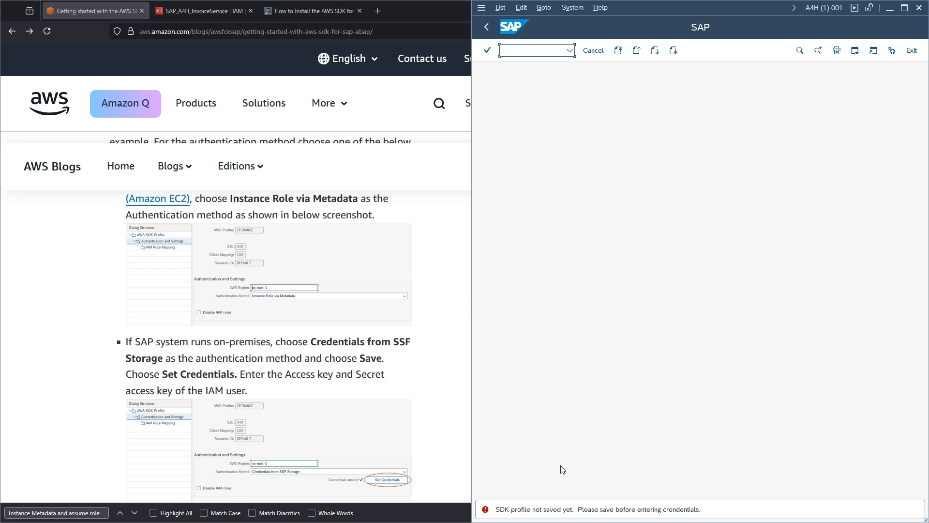
left_click(486, 27)
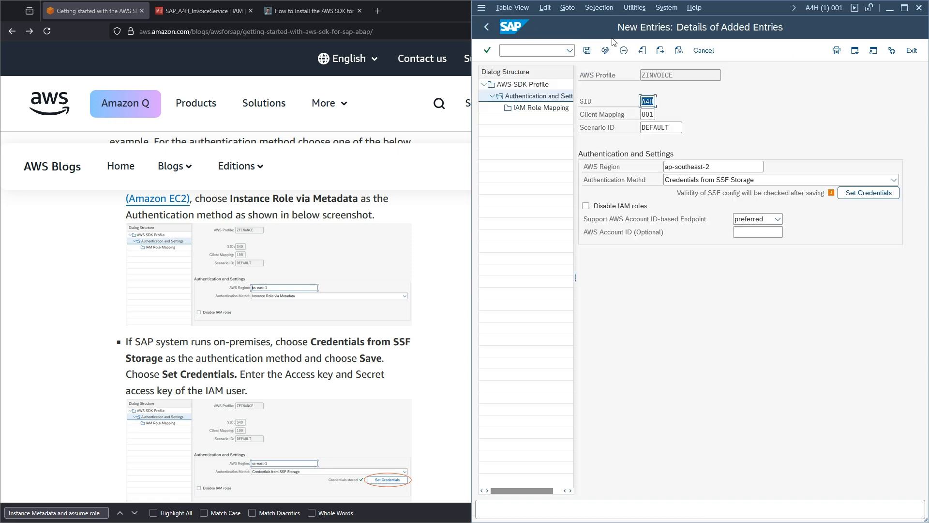
left_click(587, 51)
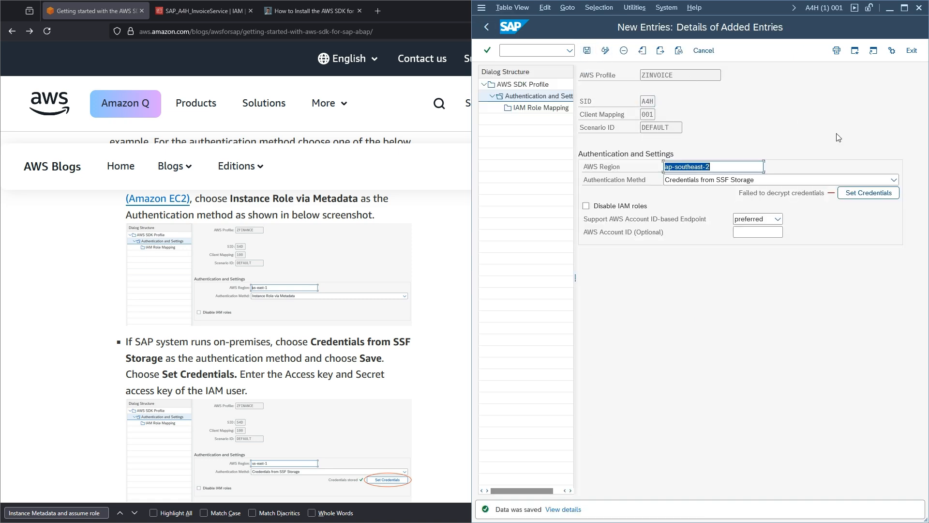
left_click(869, 193)
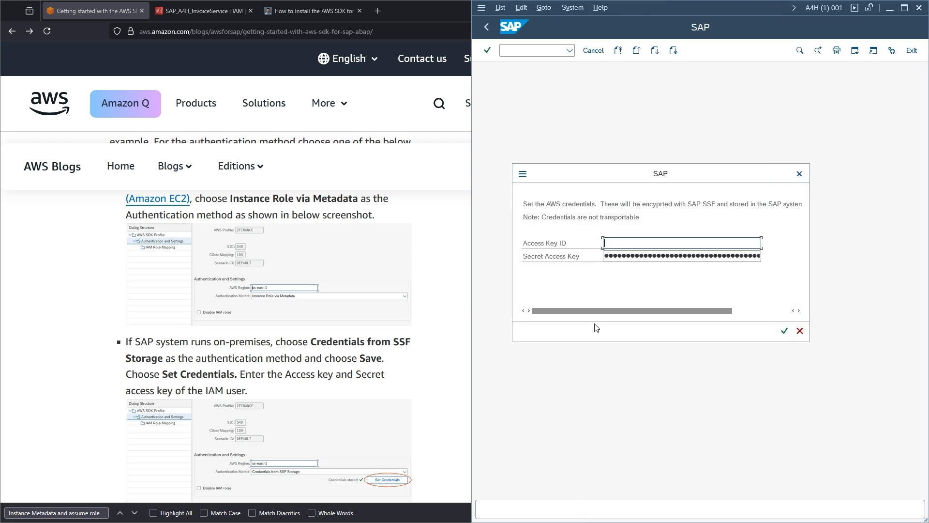
- Paste the access key ID and secret access key from Notepad into the credentials dialog, confirm, and save
mouse_move(596, 508)
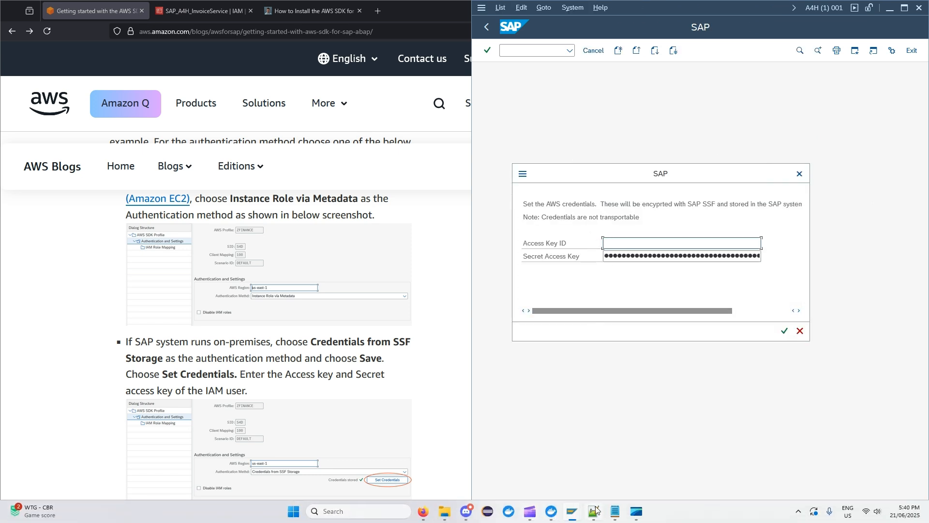
left_click(614, 511)
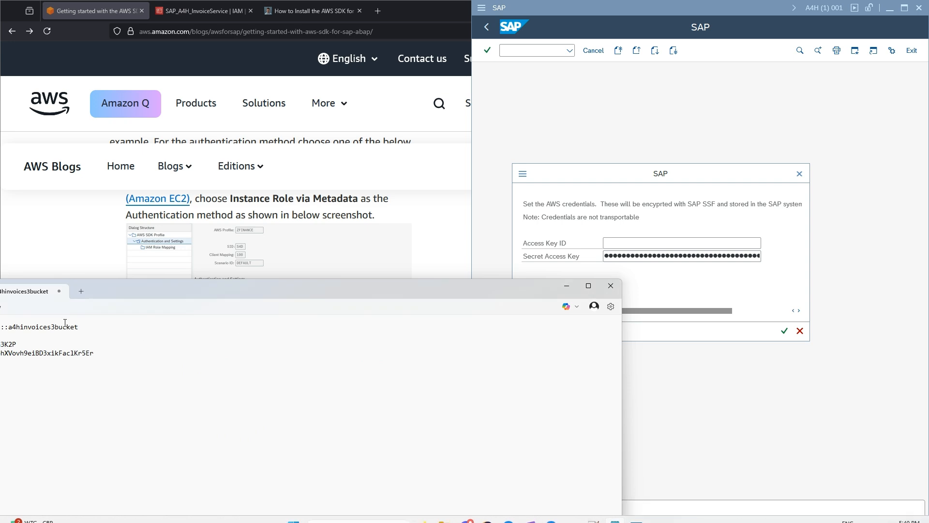
double_click(10, 344)
key("ctrl+c")
left_click_drag(167, 290, 253, 216)
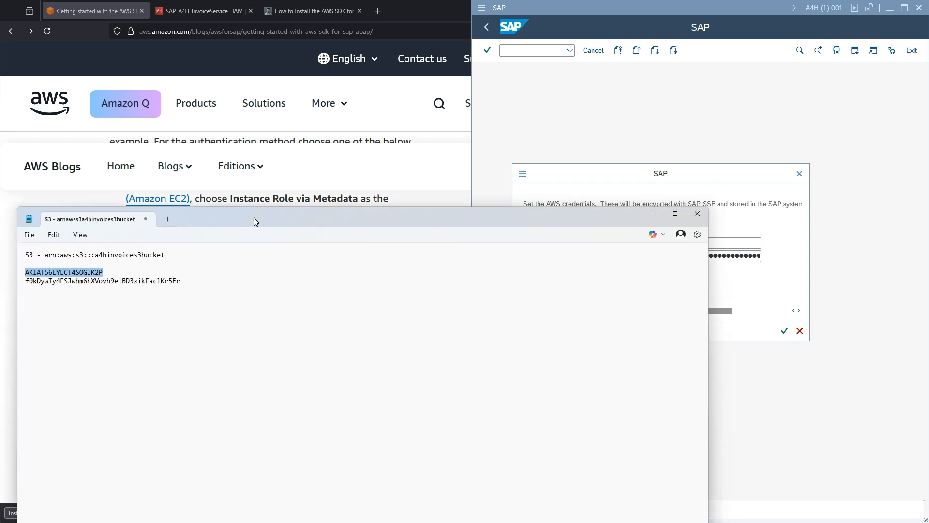
left_click(587, 176)
key("ctrl+v")
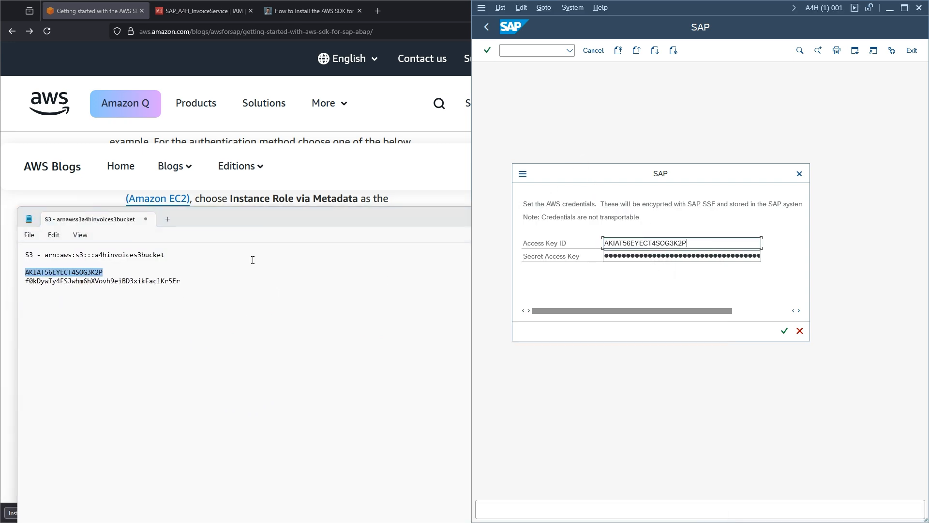
double_click(97, 281)
left_click(618, 186)
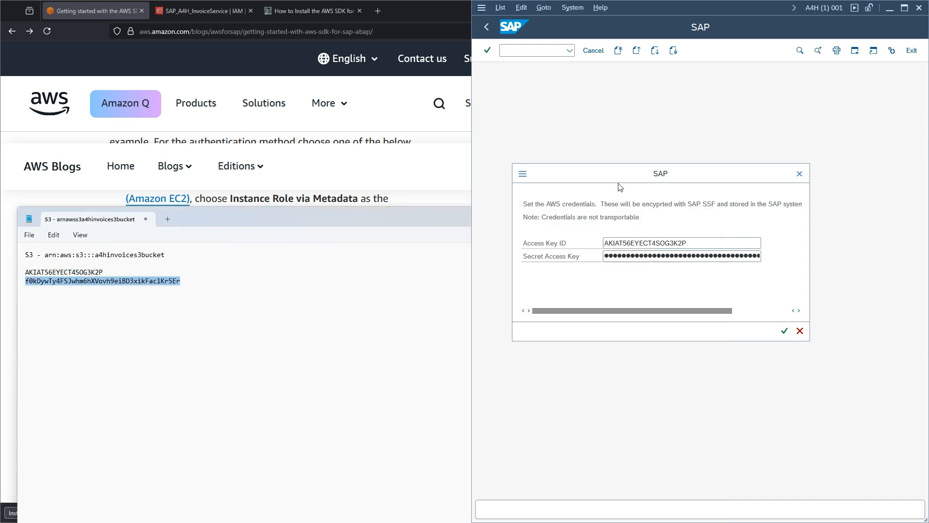
left_click(625, 257)
key("ctrl+v")
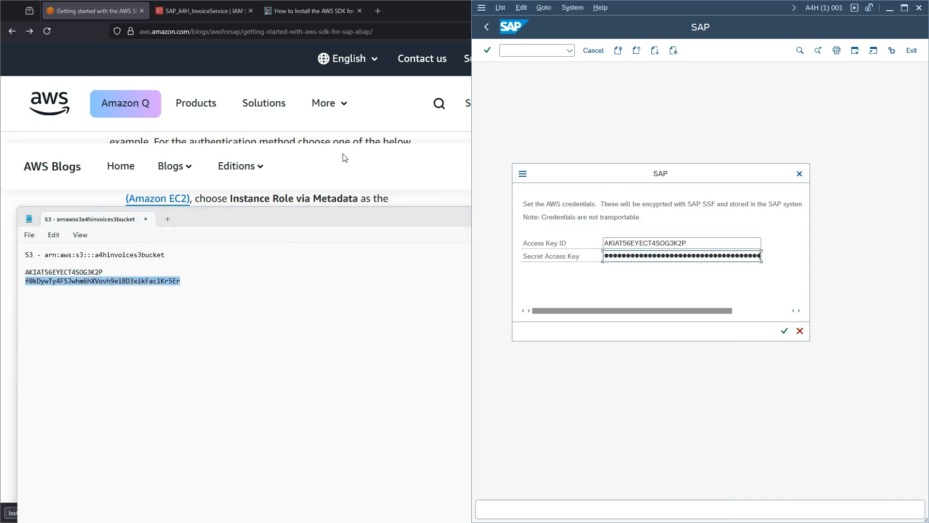
left_click(784, 332)
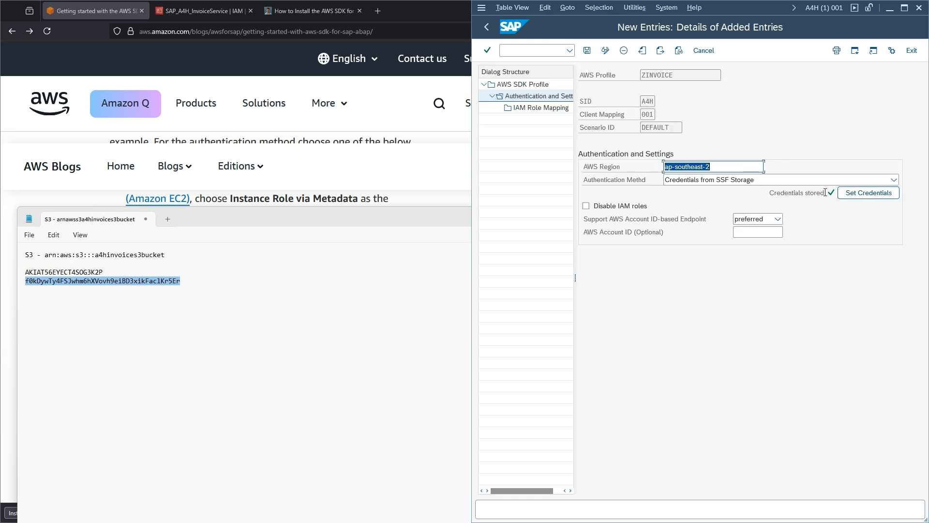
left_click(588, 50)
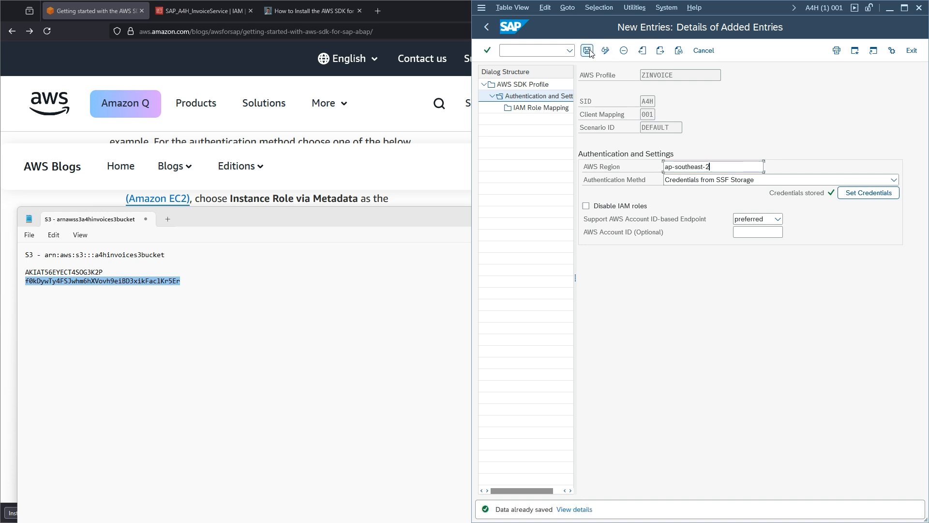
- Check the SAP_A4H_InvoiceService user's permissions policies in the browser
left_click_drag(376, 215, 385, 252)
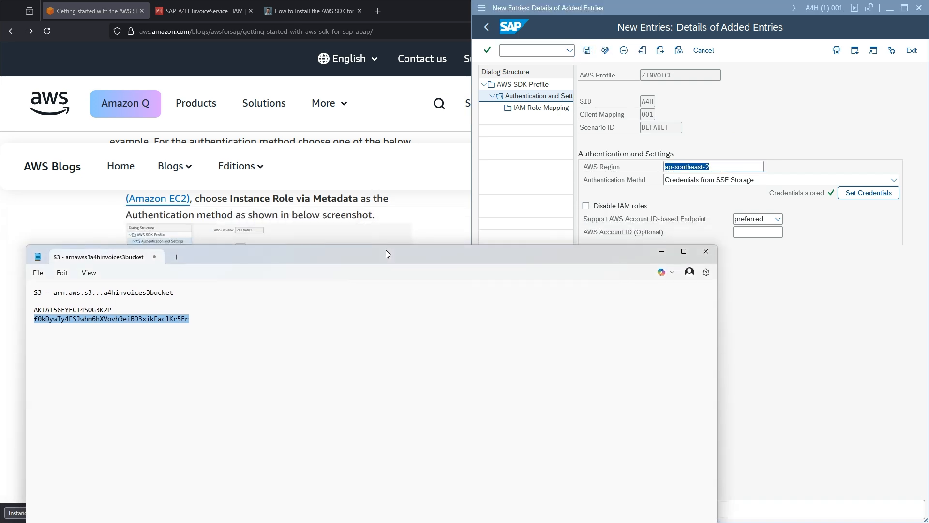
left_click(205, 13)
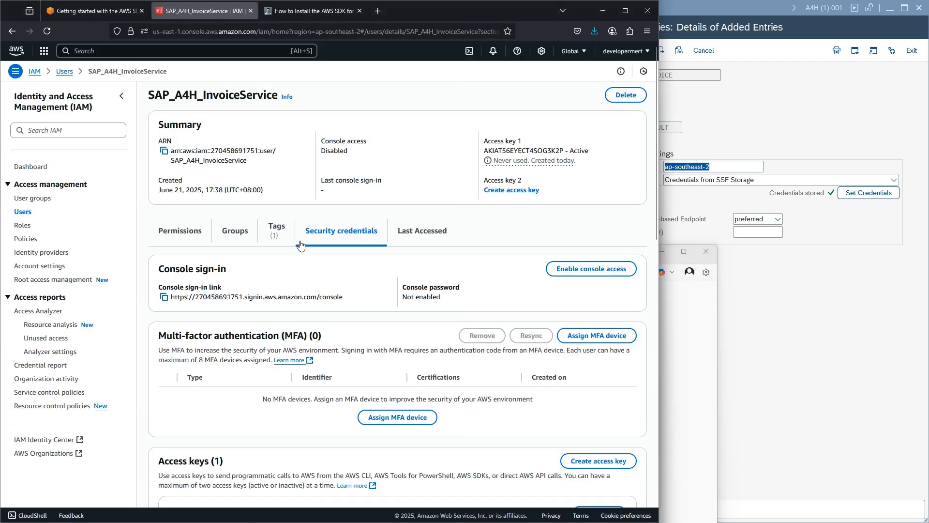
left_click(193, 234)
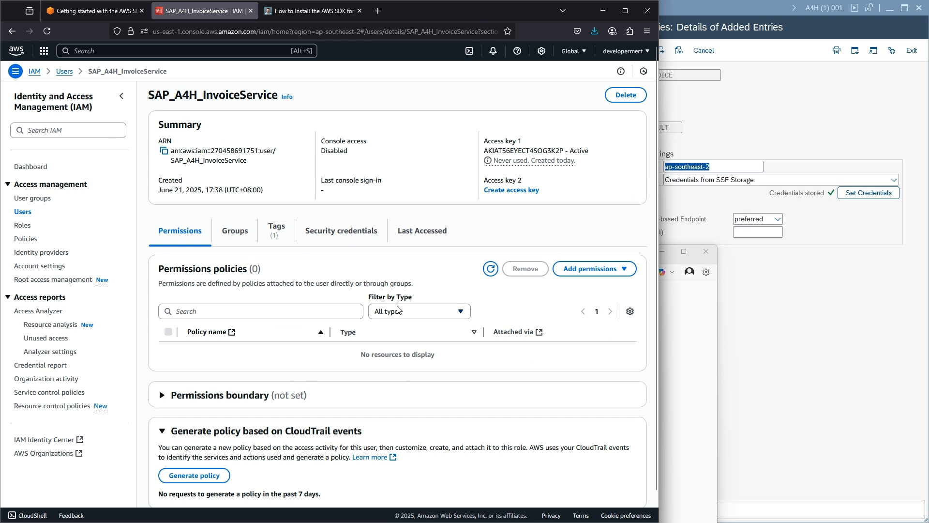
left_click(694, 199)
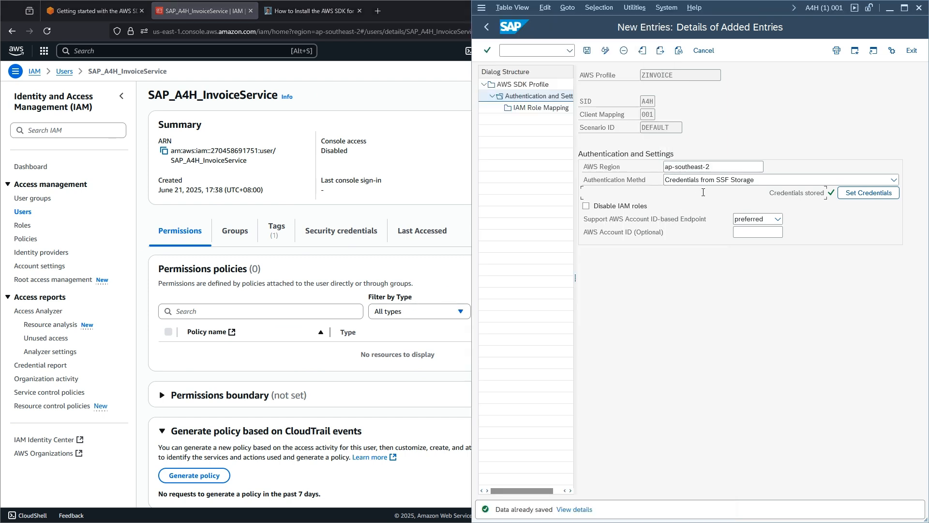
- Start a new IAM Role Mapping entry for ZINVOICE with sequence 001
double_click(529, 110)
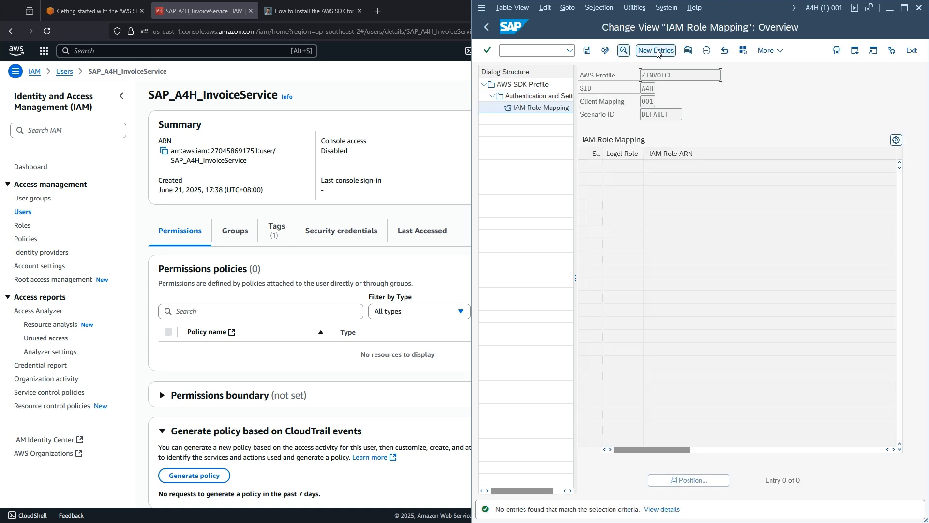
left_click(656, 51)
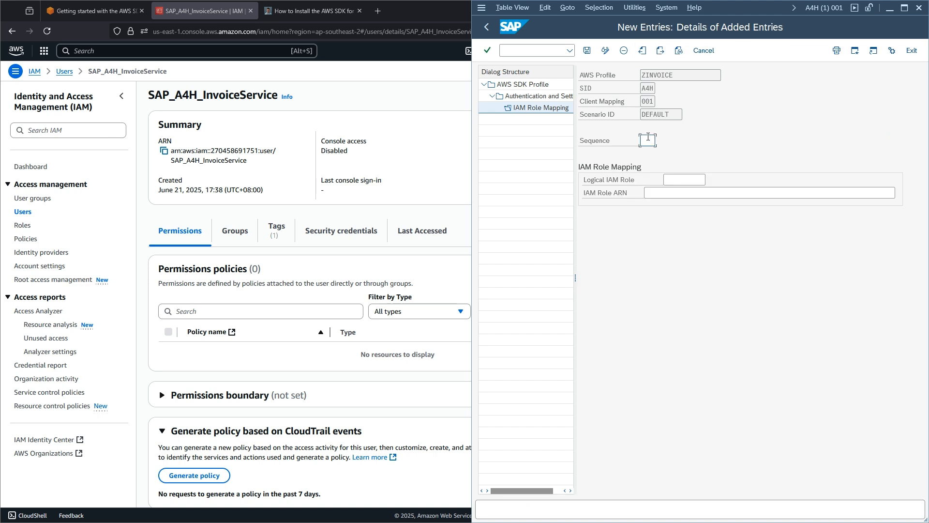
type("0")
key("Down")
key("Return")
left_click(291, 210)
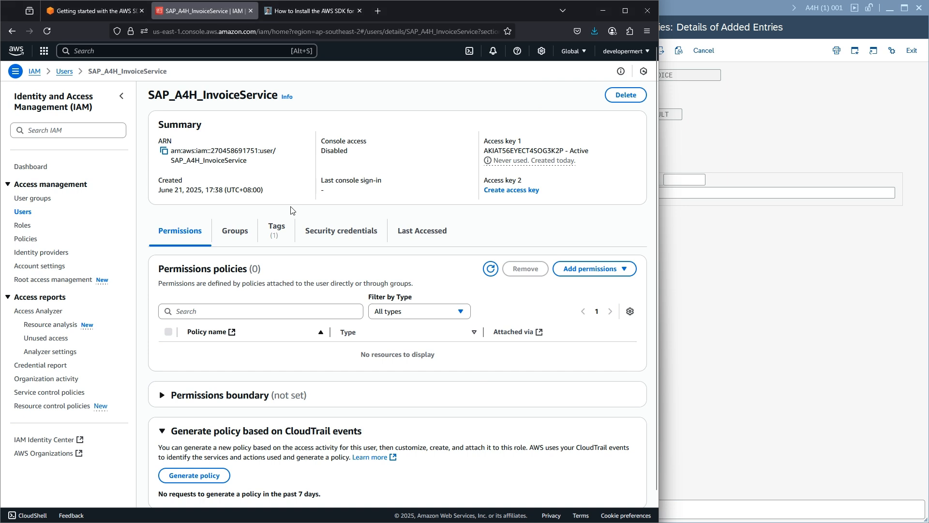
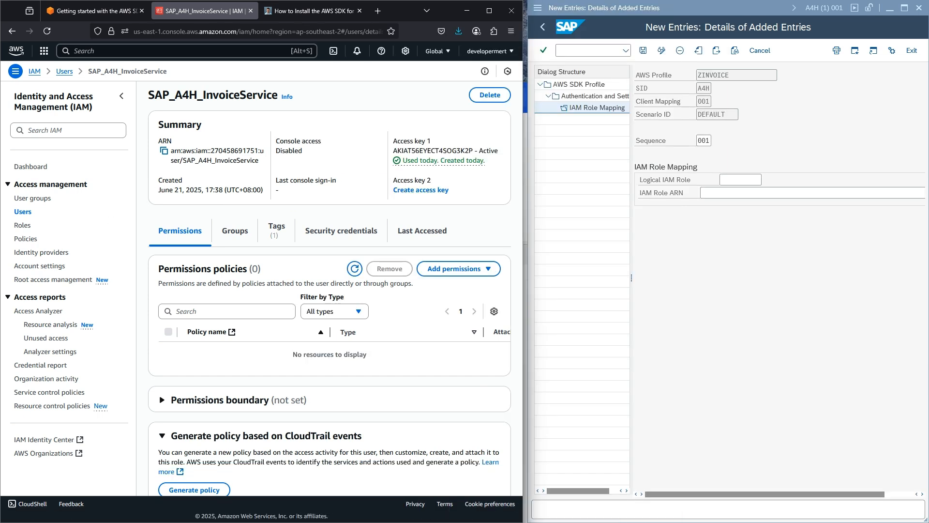
- Save the SAP_A4H_InvoiceService user's ARN into the notes file under a 'user' label
left_click(164, 151)
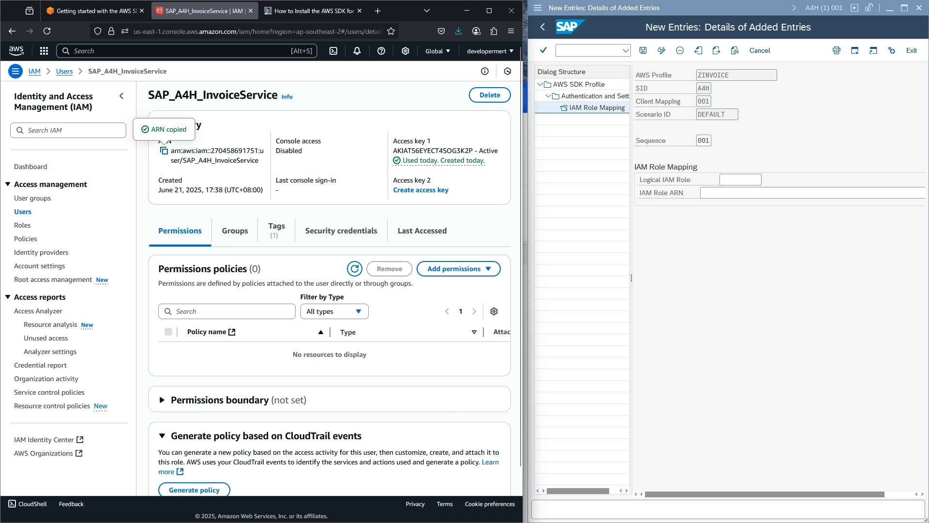
key("alt+Tab")
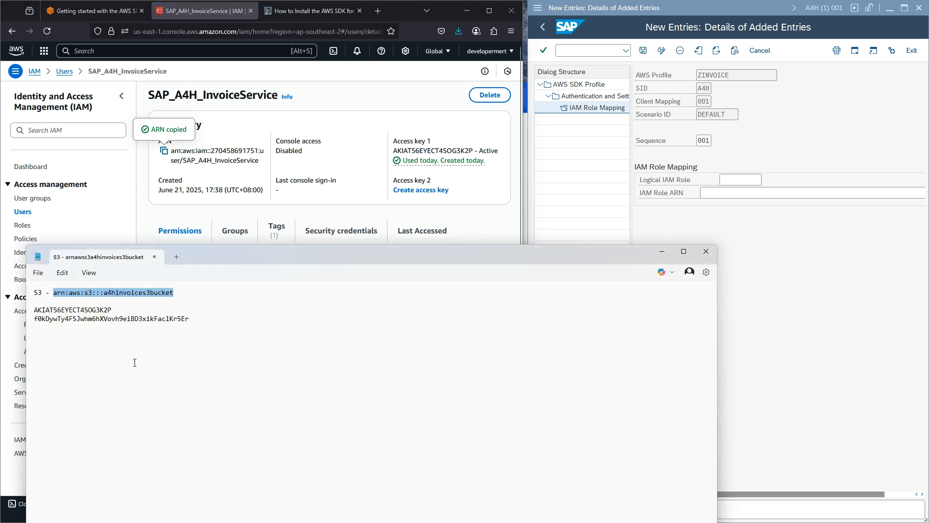
left_click(249, 350)
key("Return")
key("ctrl+v")
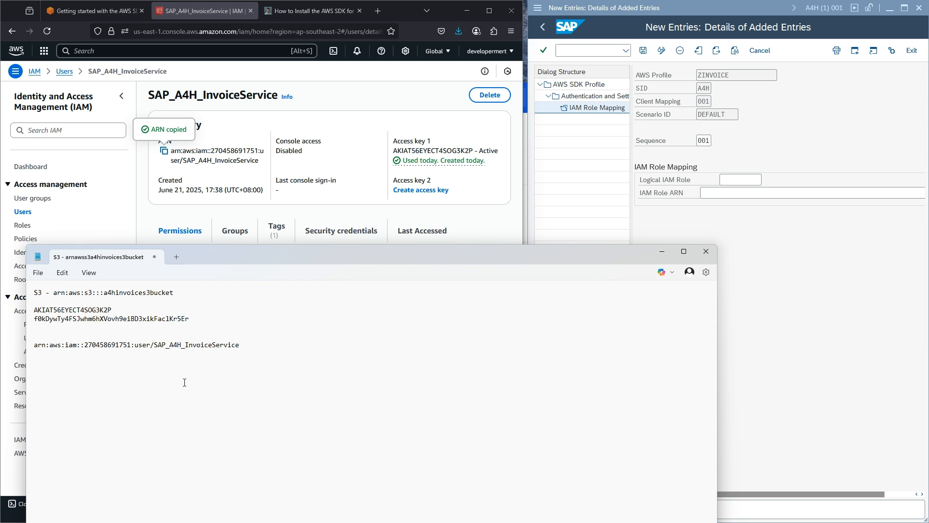
left_click(69, 335)
type("user")
left_click_drag(227, 256, 303, 251)
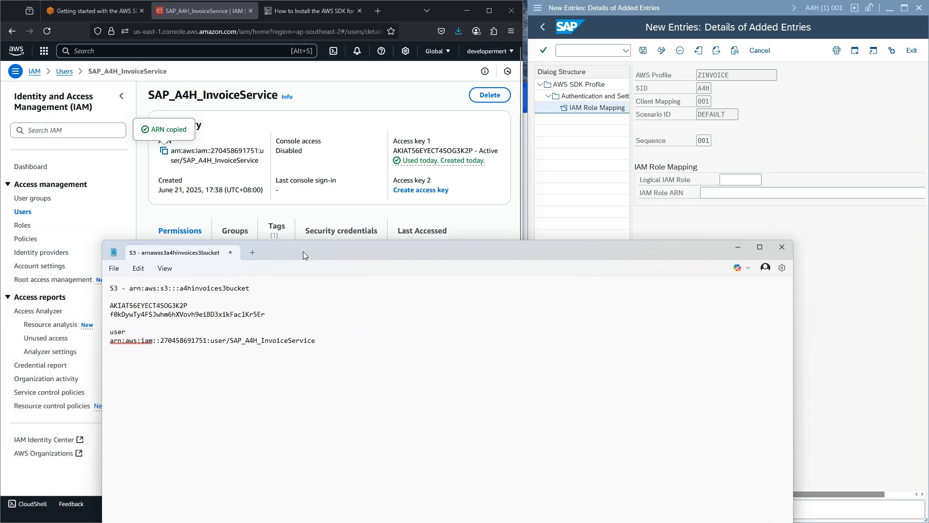
left_click(84, 204)
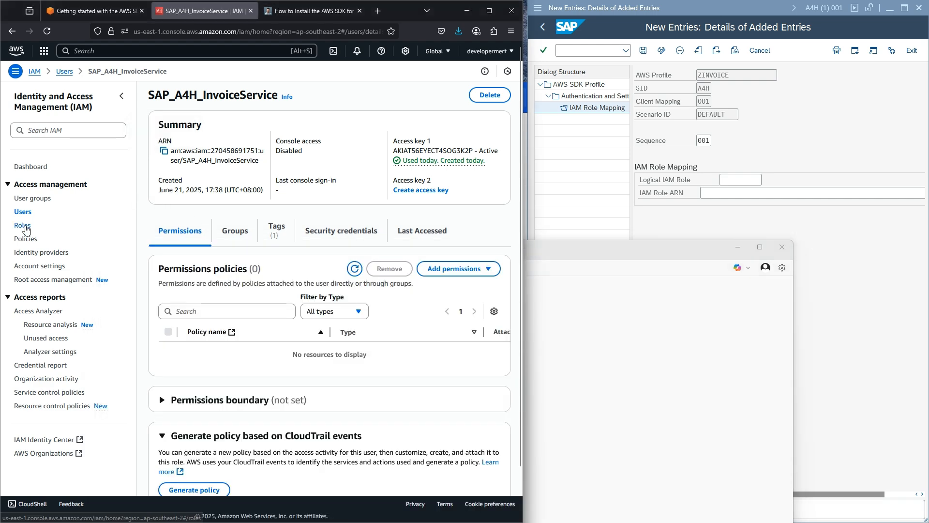
- Start a new IAM policy with S3 as its service
left_click(30, 242)
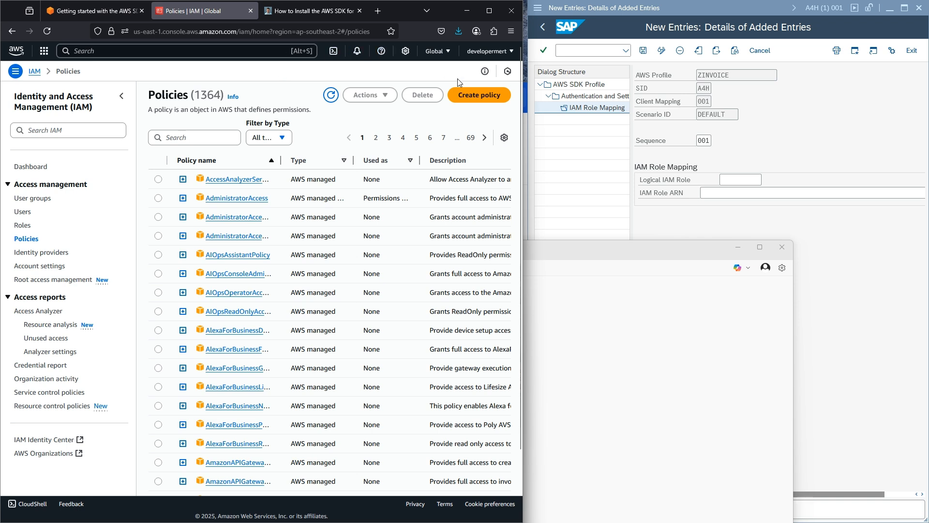
left_click(488, 102)
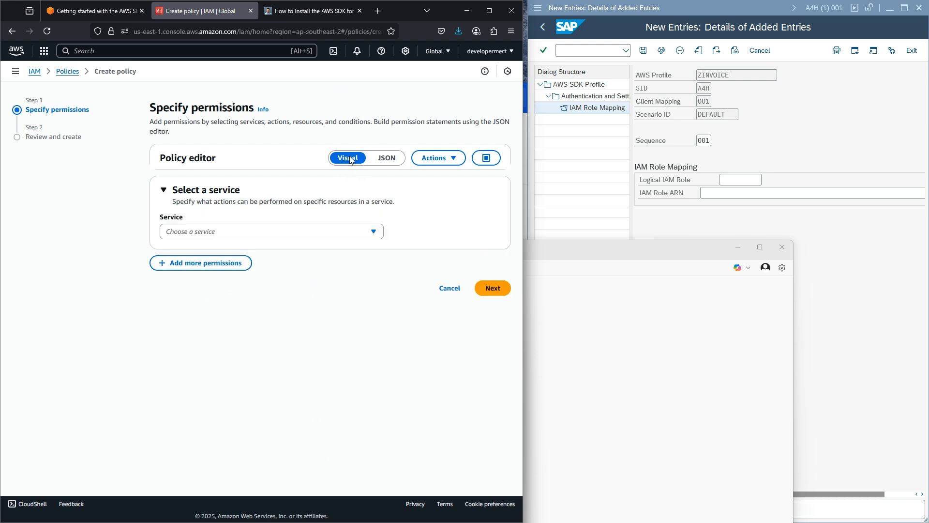
left_click(244, 236)
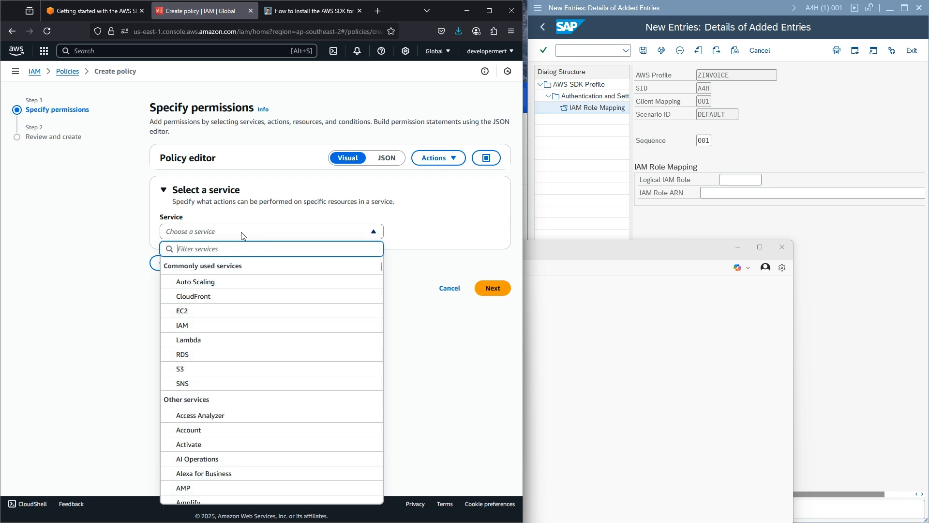
type("s3")
left_click(186, 281)
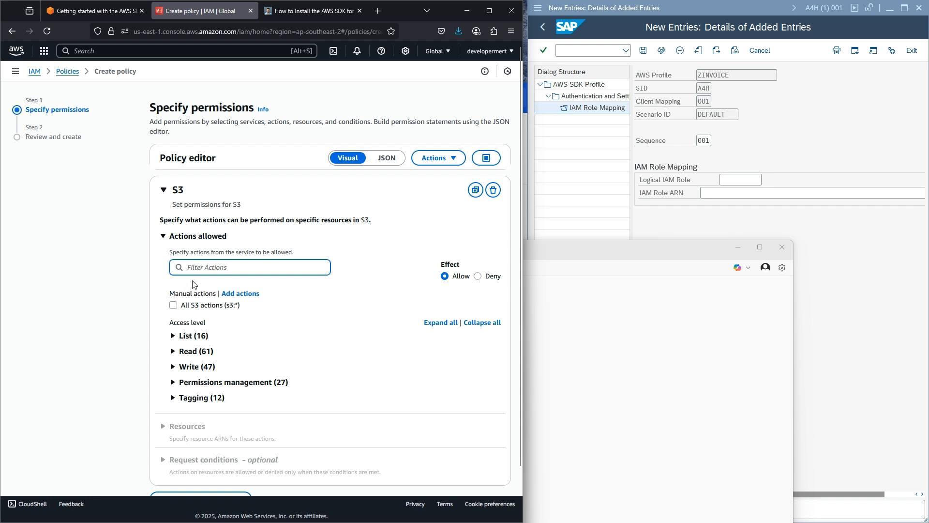
- Allow the S3 ListBucket action and expand the Read-level actions in a full-screen browser
left_click(173, 336)
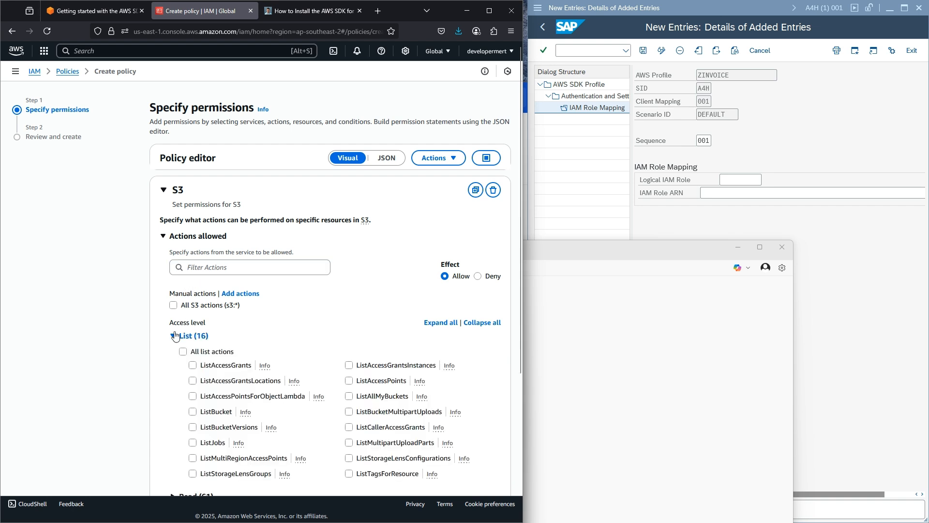
scroll(177, 324, "down", 1)
scroll(178, 325, "down", 1)
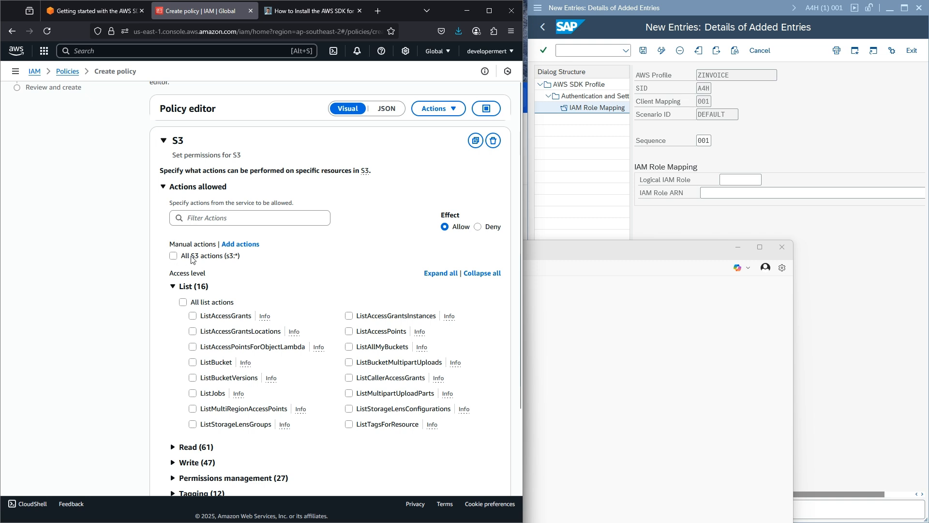
scroll(190, 246, "down", 2)
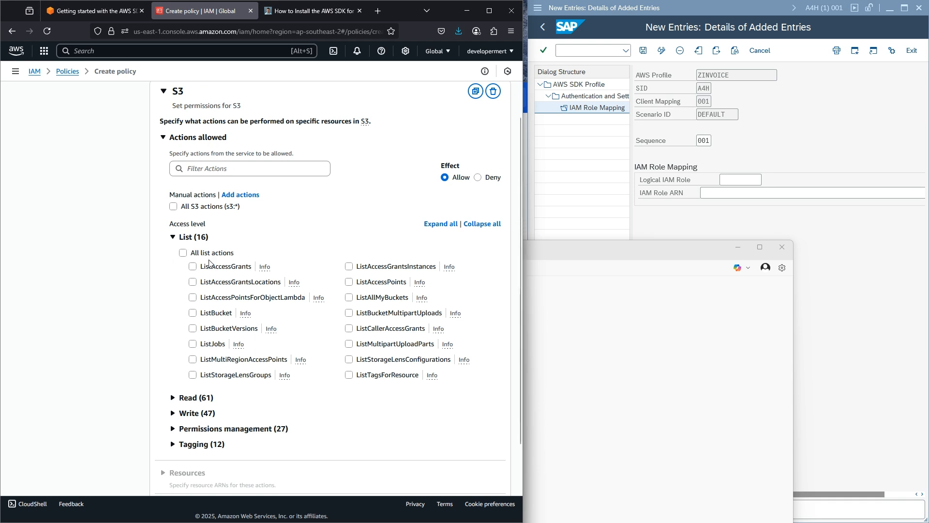
left_click(245, 314)
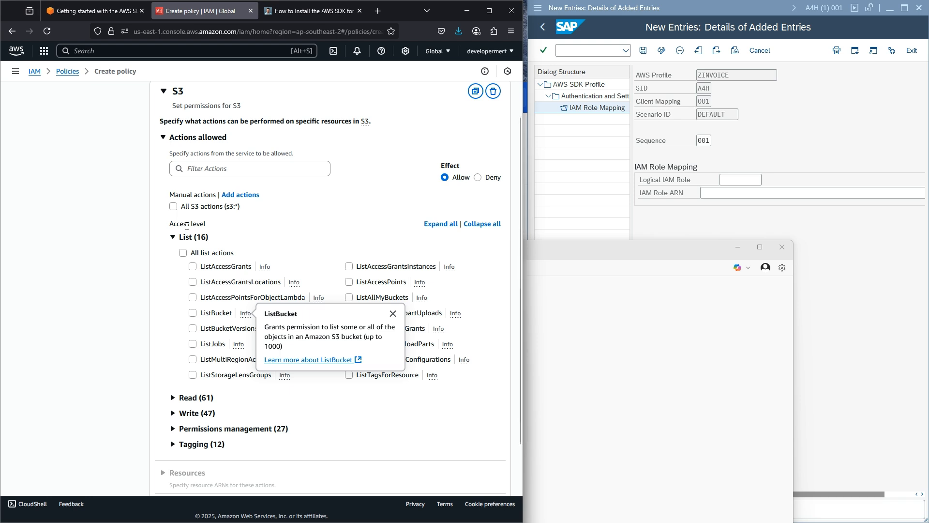
left_click(192, 314)
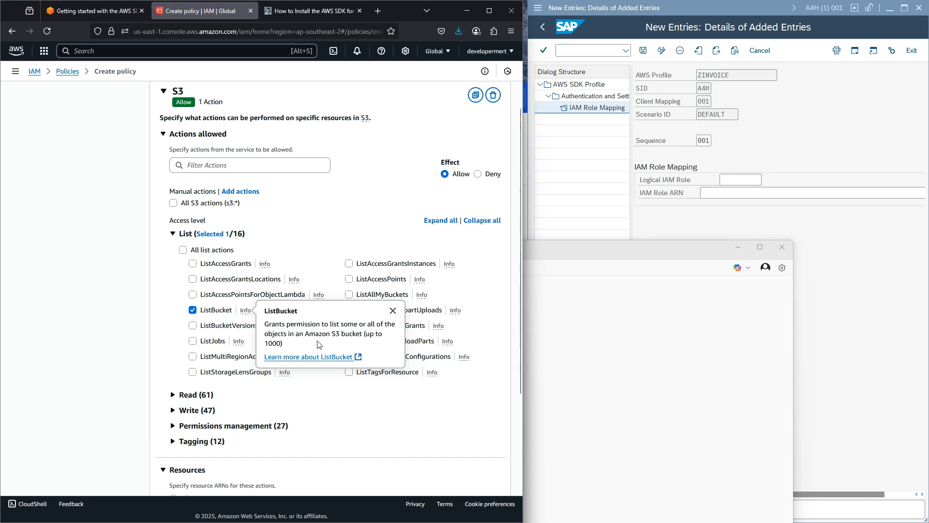
left_click(286, 244)
scroll(286, 244, "down", 2)
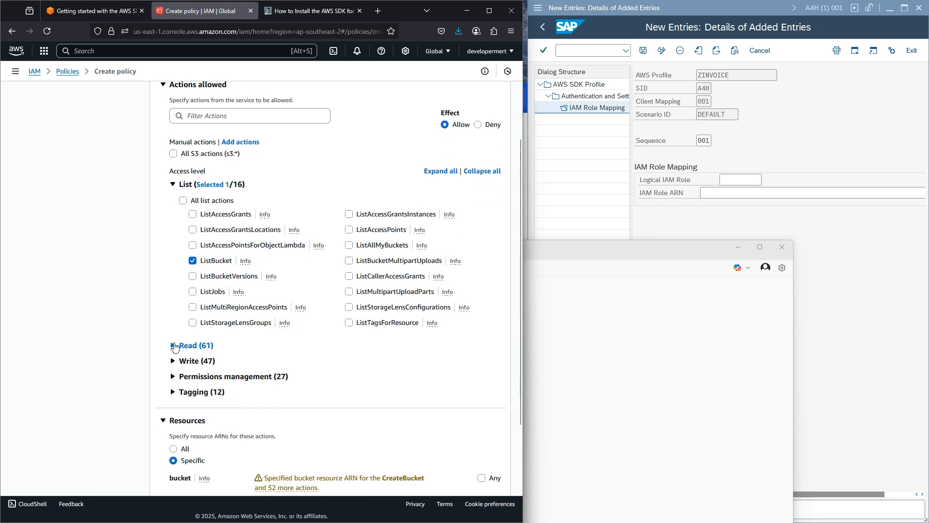
left_click(183, 345)
scroll(194, 291, "down", 4)
scroll(194, 289, "down", 4)
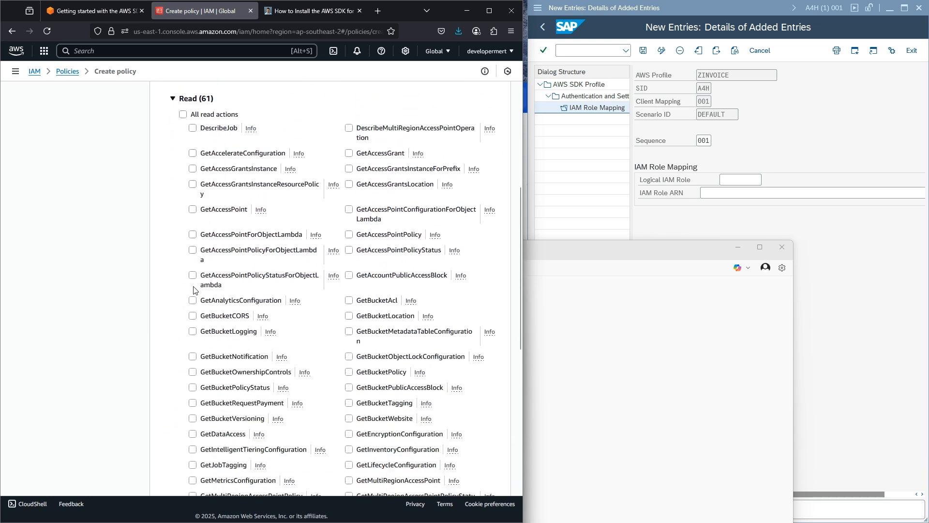
scroll(193, 289, "down", 2)
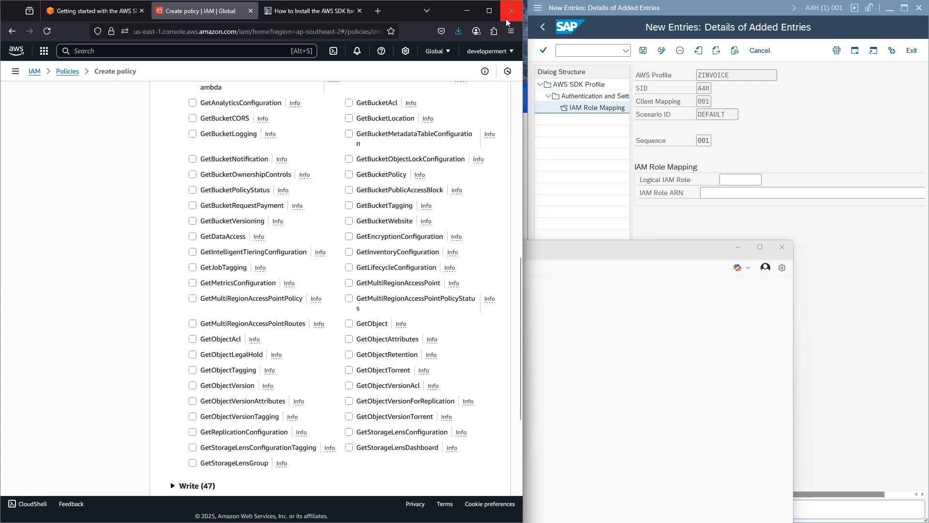
left_click(490, 10)
- Allow the S3 GetObject, DeleteObject and PutObject actions
scroll(509, 154, "up", 4)
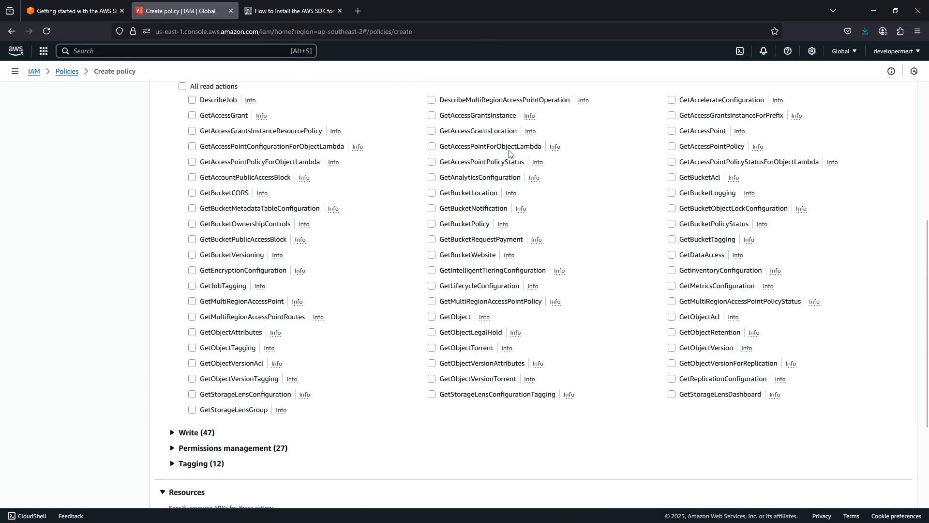
left_click(432, 318)
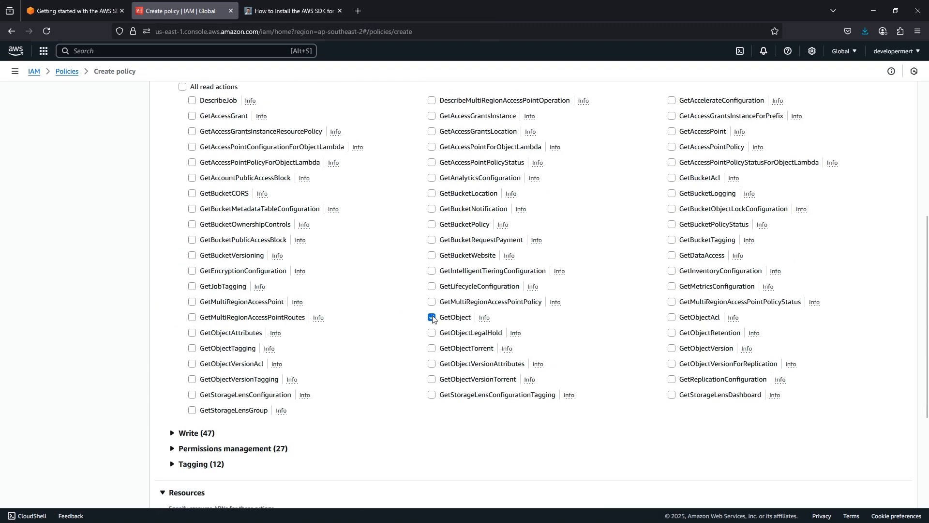
scroll(432, 317, "up", 1)
scroll(433, 314, "down", 3)
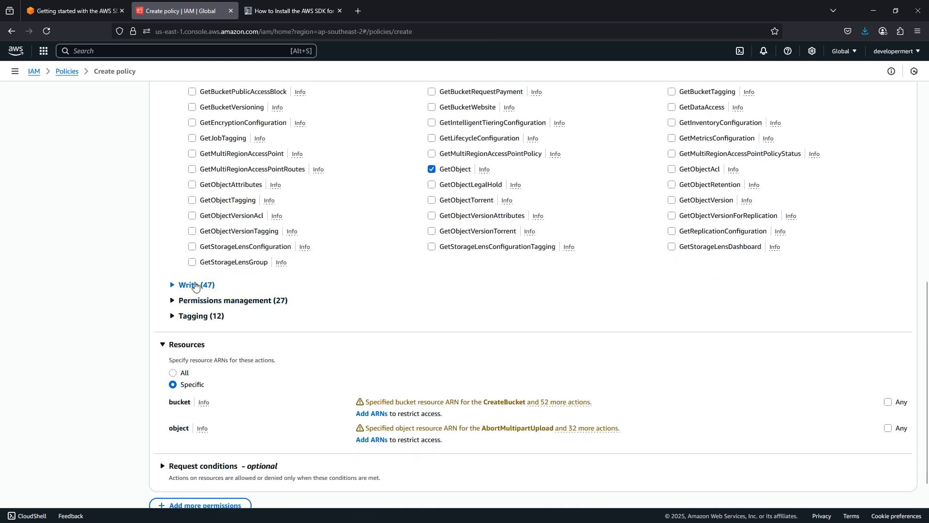
left_click(172, 284)
scroll(215, 273, "down", 2)
scroll(215, 272, "down", 1)
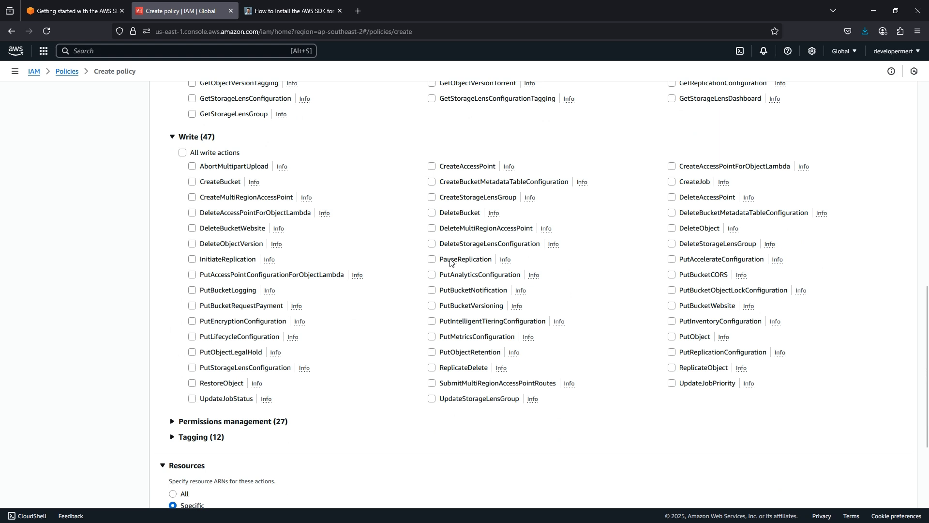
left_click(672, 229)
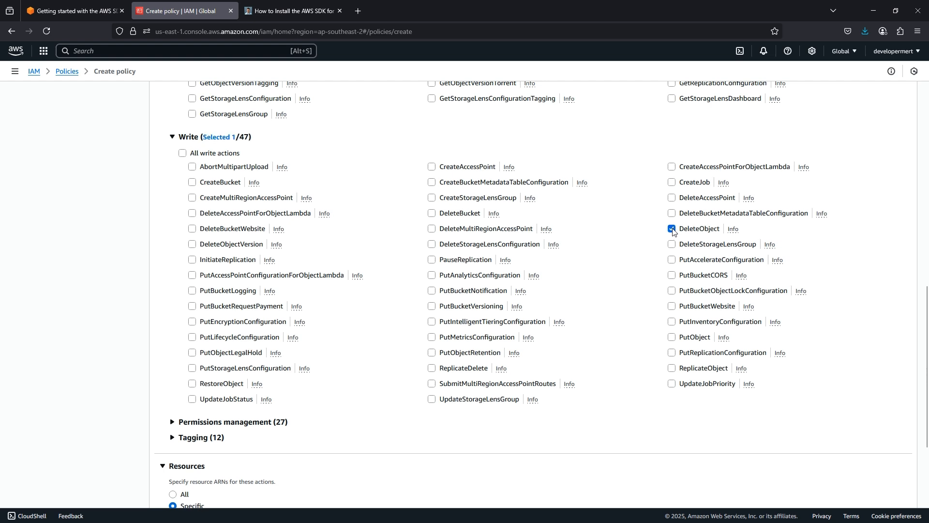
left_click(671, 337)
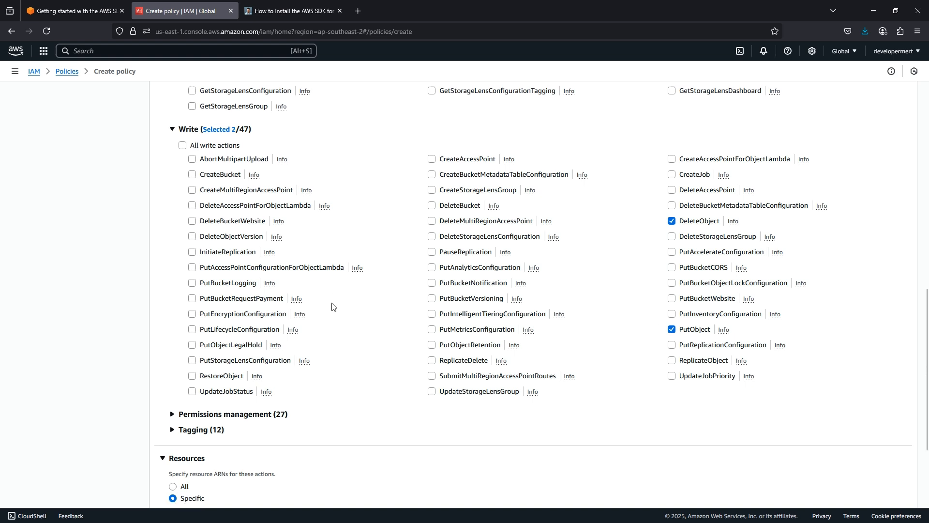
- Allow PutObjectTagging and restrict the policy's resources to a specific bucket ARN
scroll(266, 306, "down", 2)
left_click(181, 339)
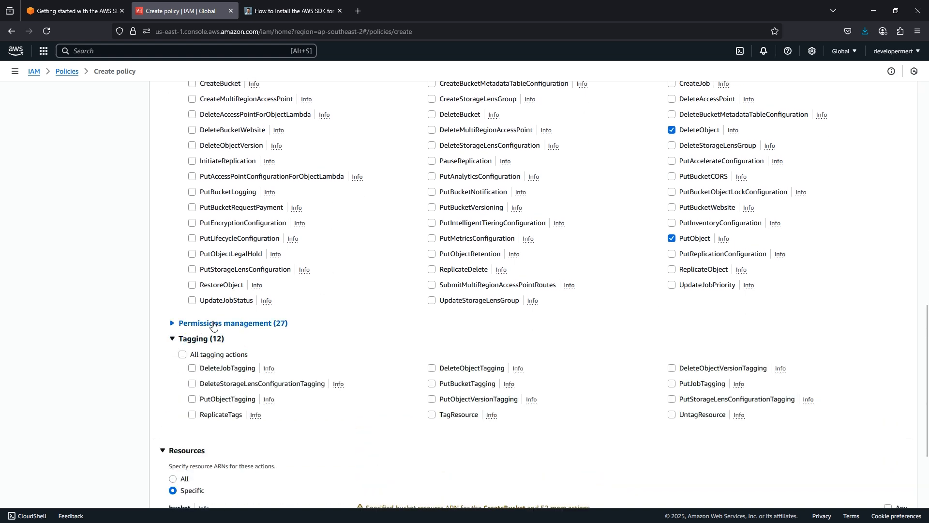
scroll(188, 349, "down", 1)
left_click(193, 351)
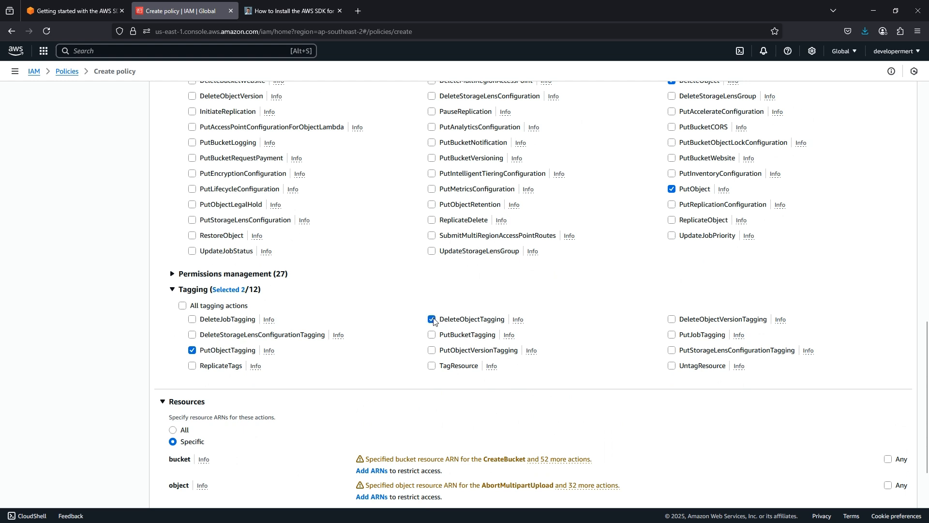
scroll(453, 278, "down", 3)
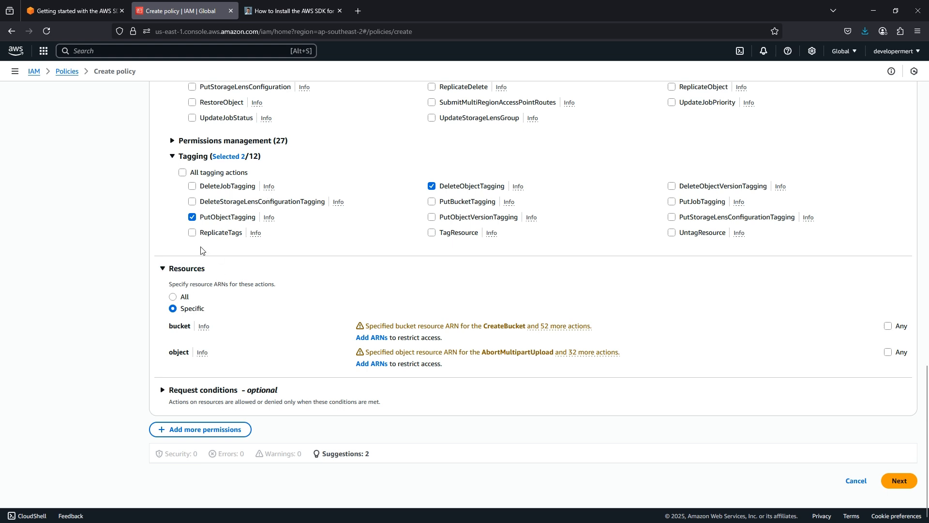
left_click(173, 297)
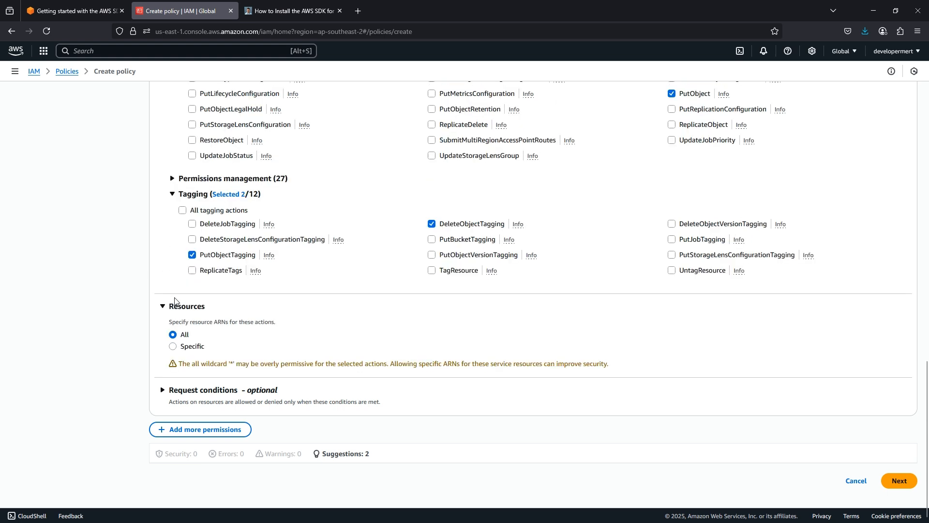
left_click(174, 347)
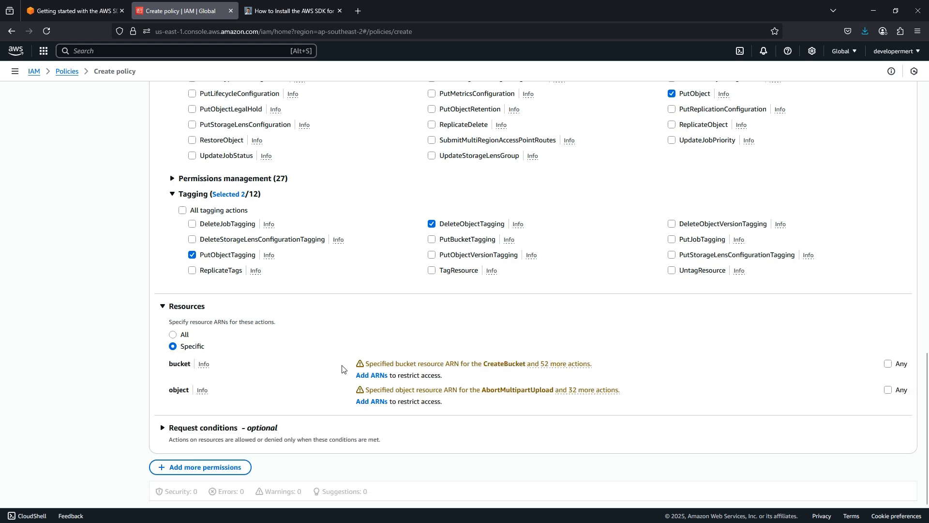
left_click(371, 375)
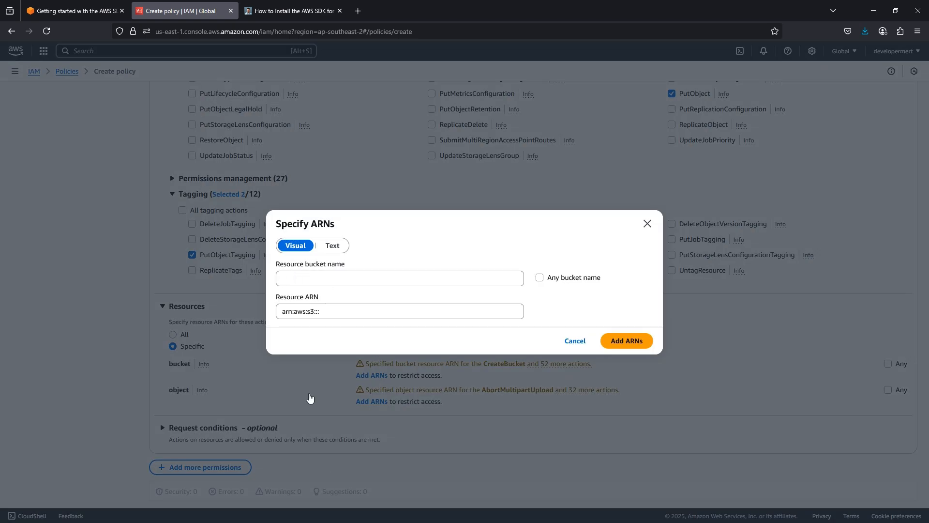
- Add the a4hinvoices3bucket ARN from the notes as the policy's S3 resource
left_click(615, 511)
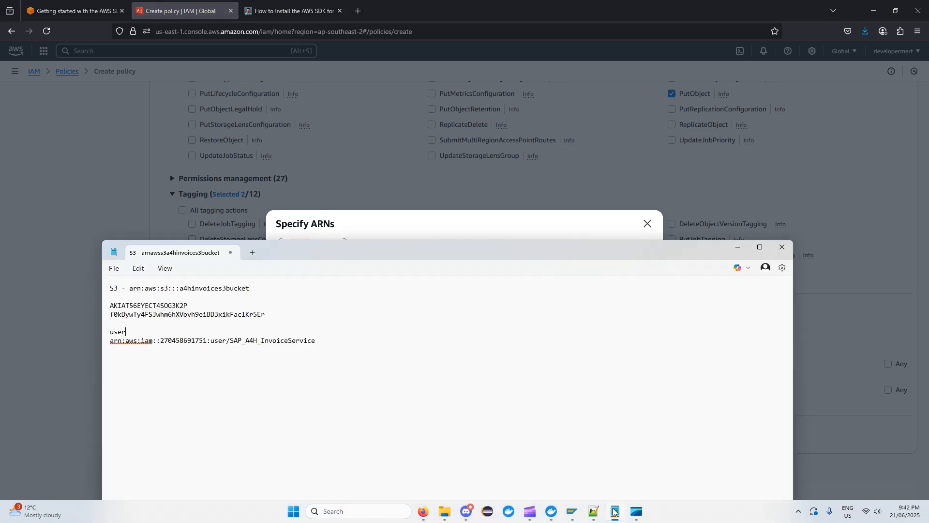
left_click_drag(258, 290, 127, 290)
key("ctrl+c")
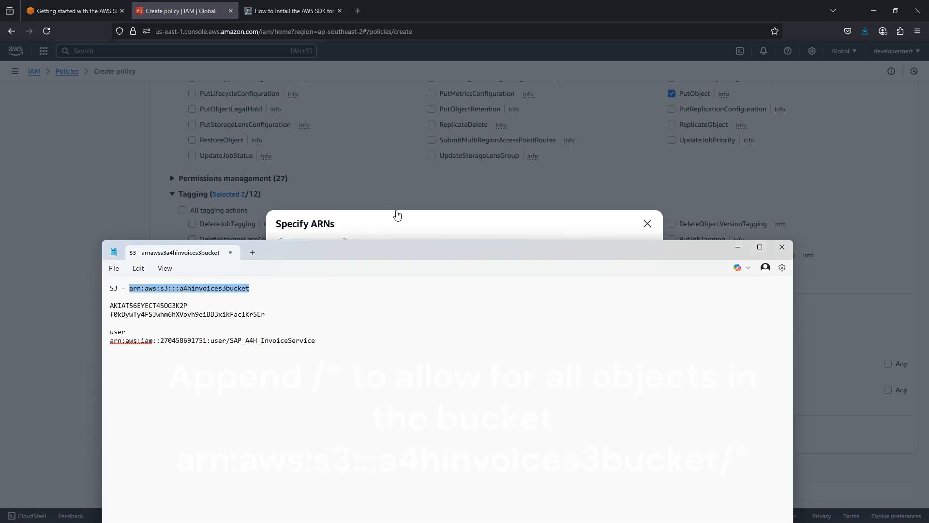
left_click(394, 213)
left_click(332, 310)
key("ctrl+v")
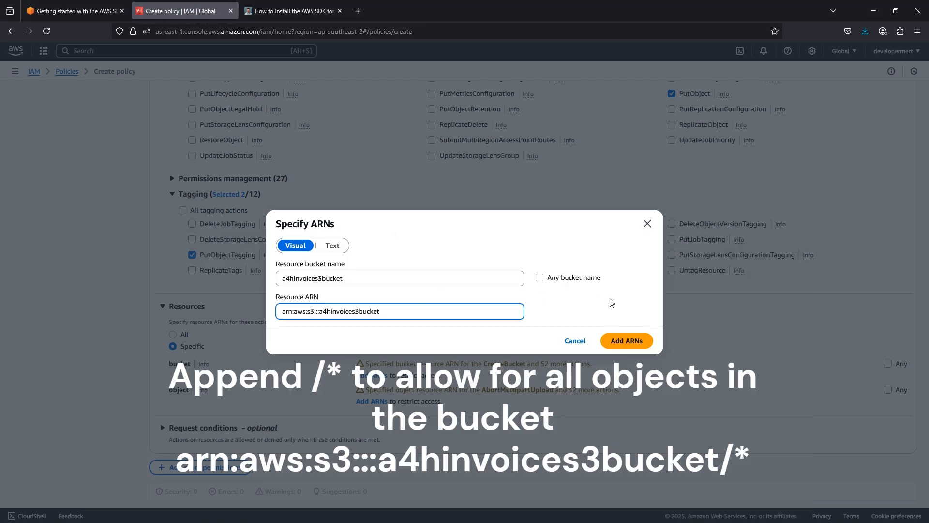
left_click(623, 341)
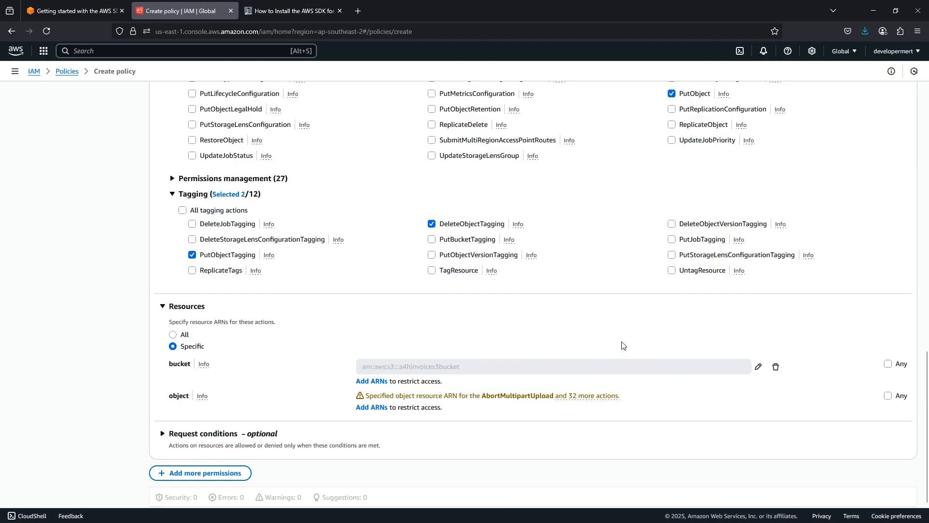
scroll(580, 334, "down", 2)
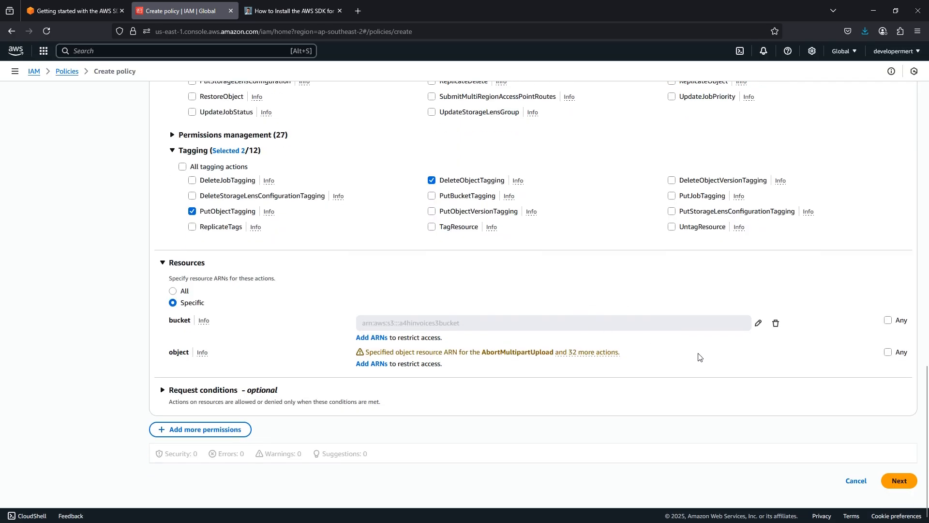
- Add Textract permissions allowing AnalyzeExpense and continue to the policy review
left_click(171, 429)
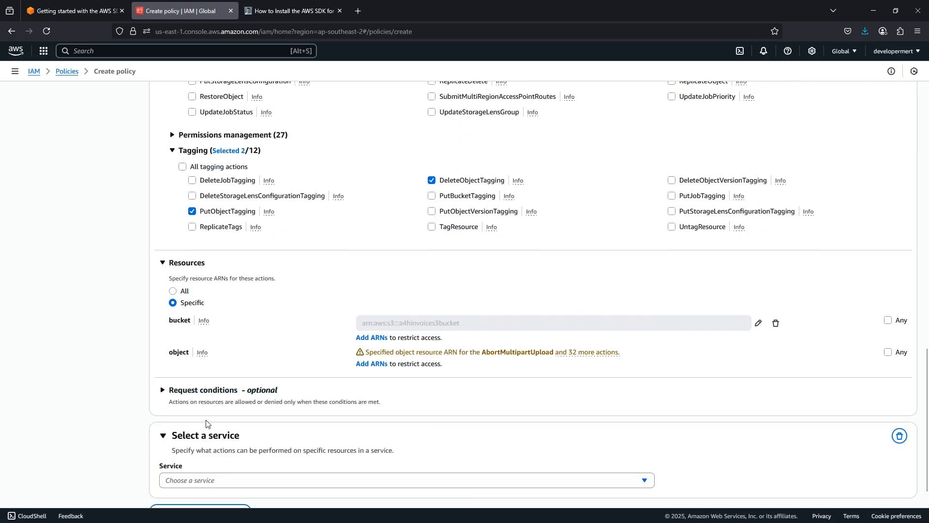
scroll(223, 411, "down", 3)
left_click(230, 399)
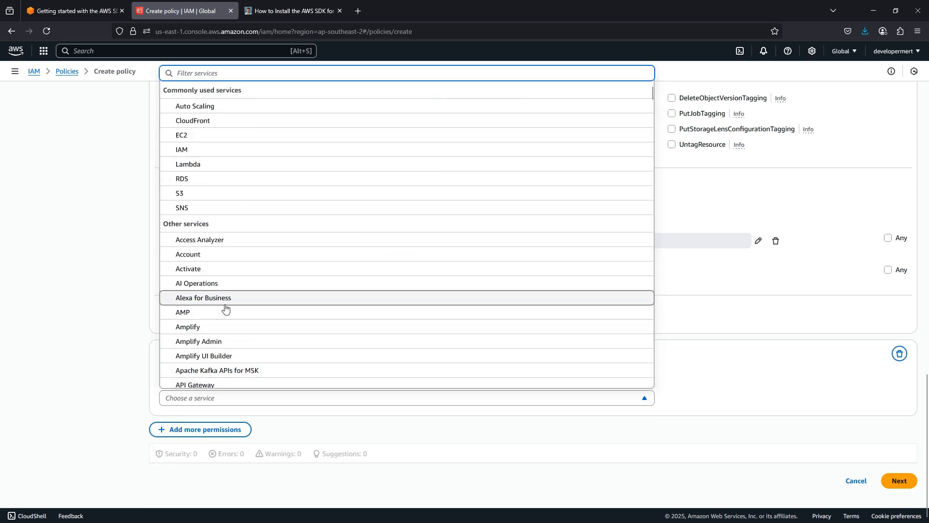
type("text")
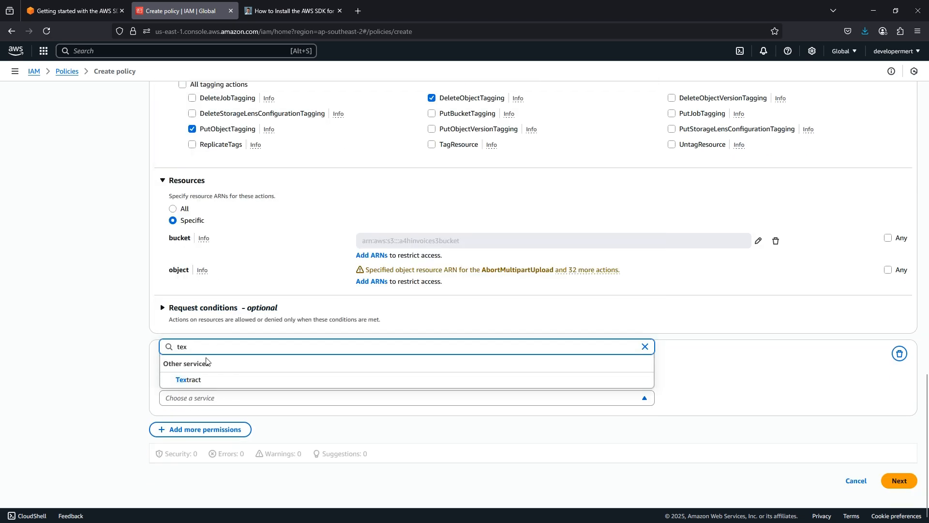
left_click(199, 377)
scroll(199, 380, "down", 4)
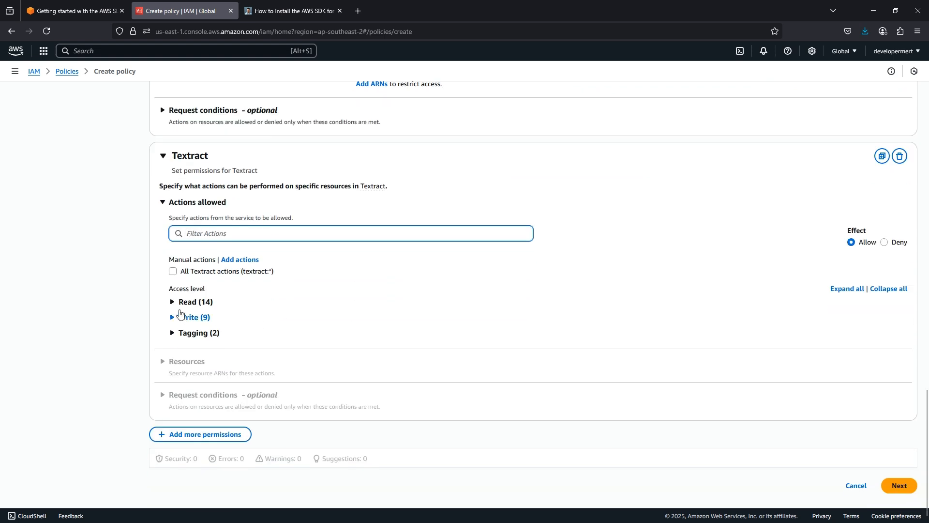
left_click(172, 304)
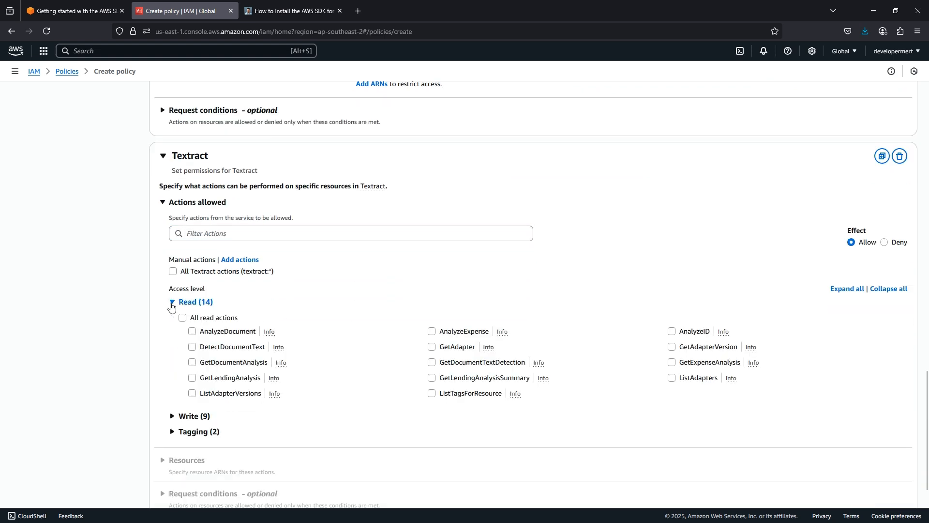
left_click(431, 331)
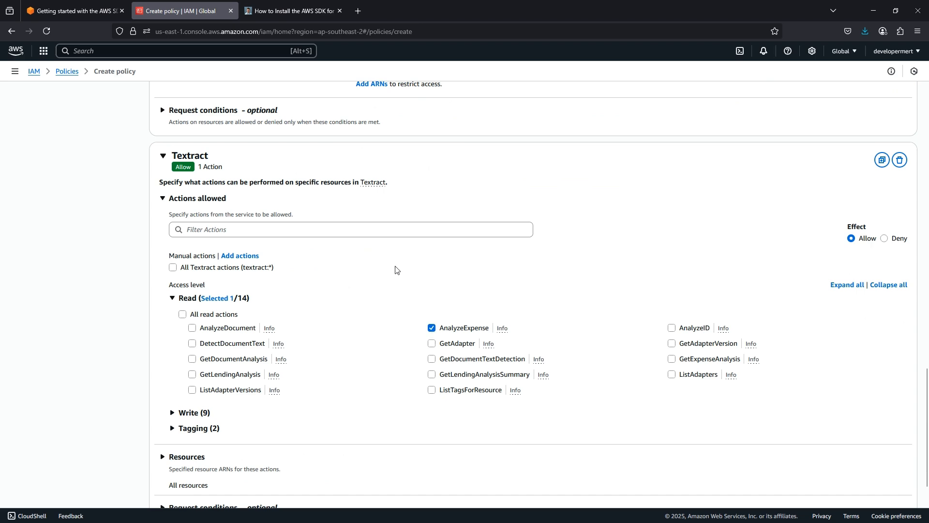
scroll(367, 180, "down", 3)
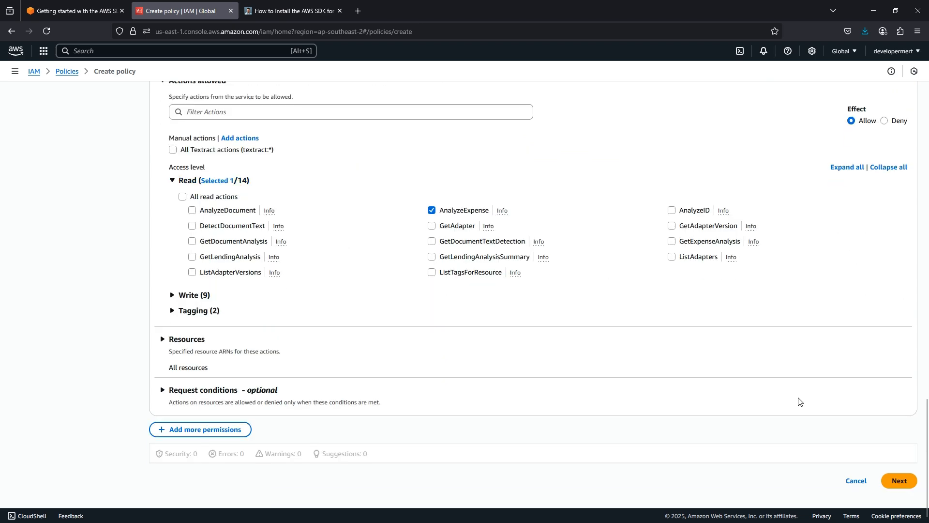
left_click(910, 489)
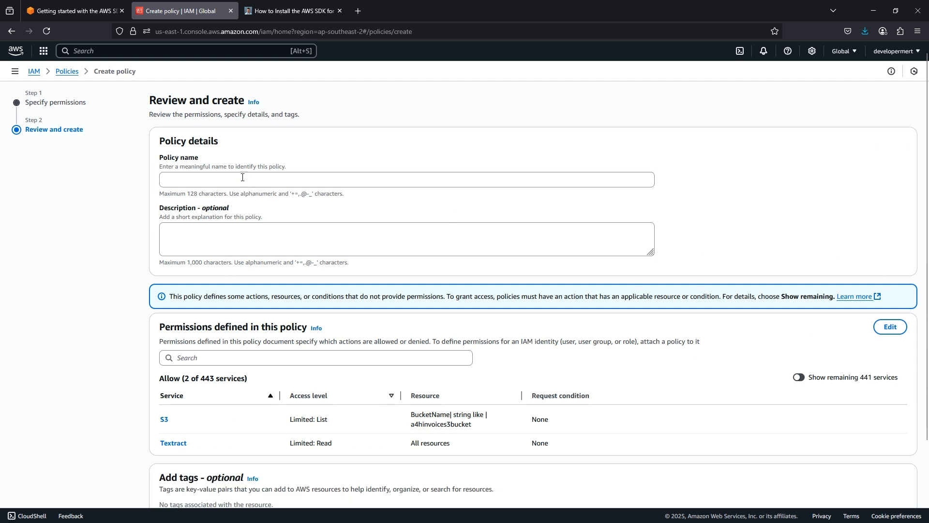
- Create the policy named SAP_Invoice_Policy, then begin creating a new IAM role
left_click(241, 179)
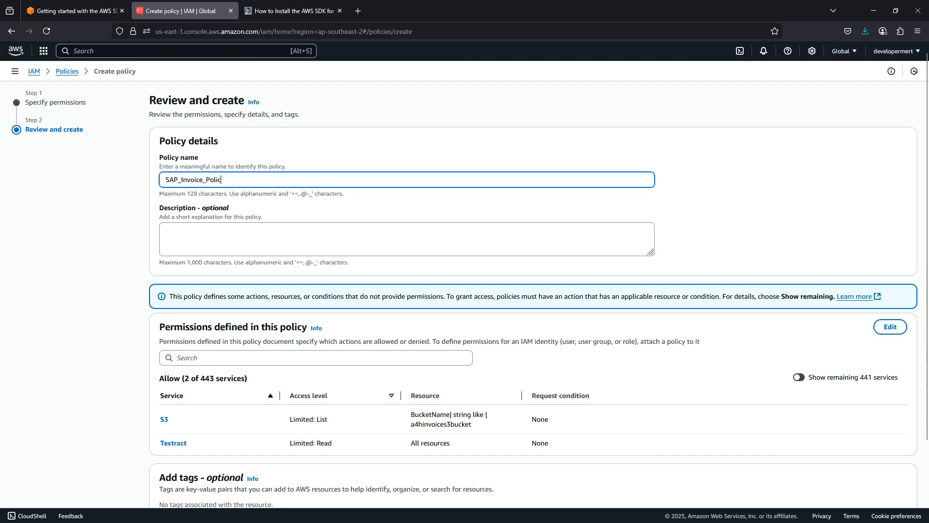
type("y")
scroll(333, 191, "down", 2)
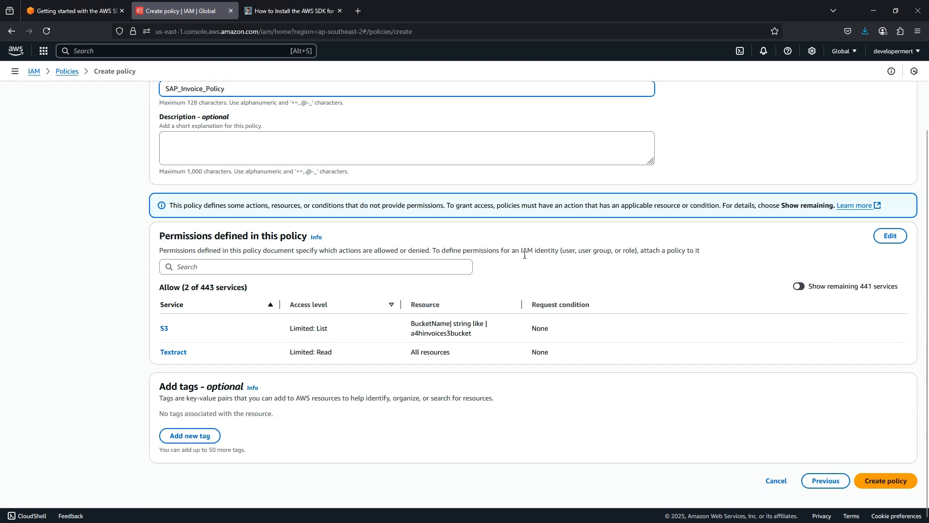
left_click(885, 482)
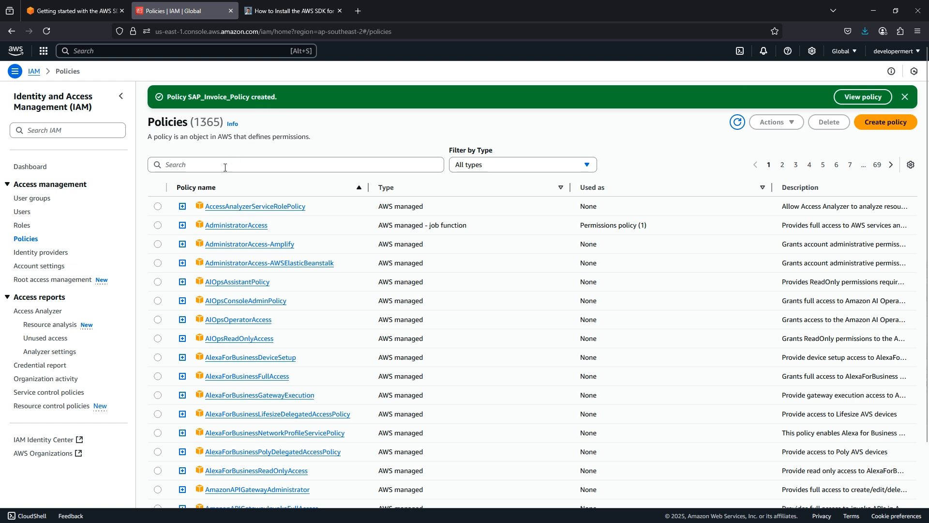
left_click(21, 225)
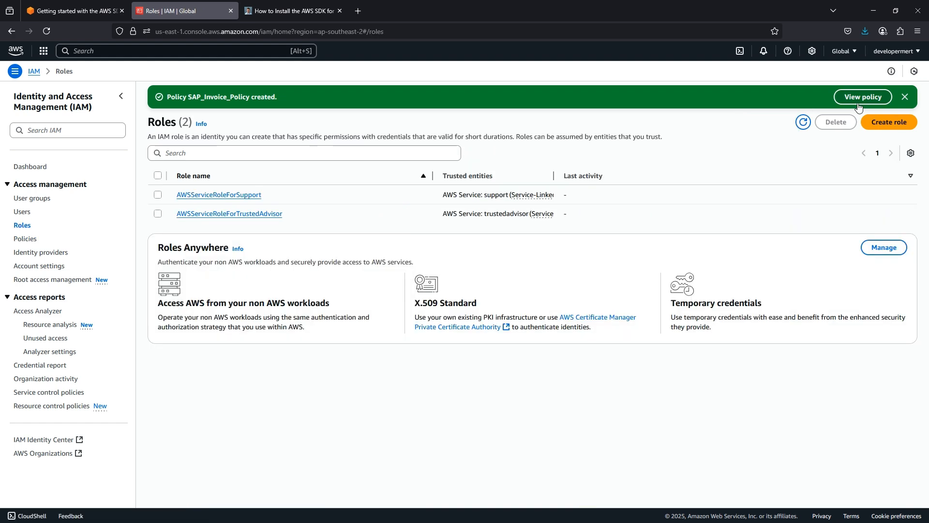
left_click(888, 122)
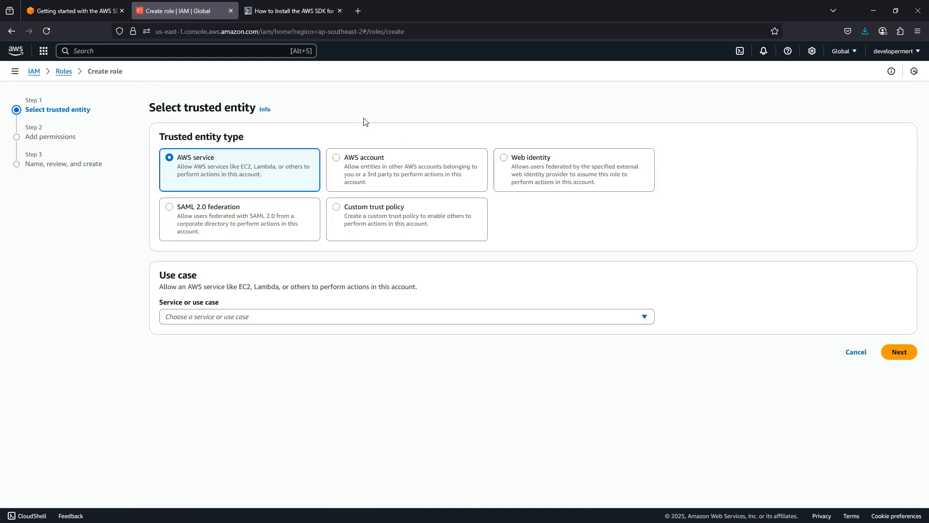
- Choose a custom trust policy and add an IAM users principal
left_click(336, 208)
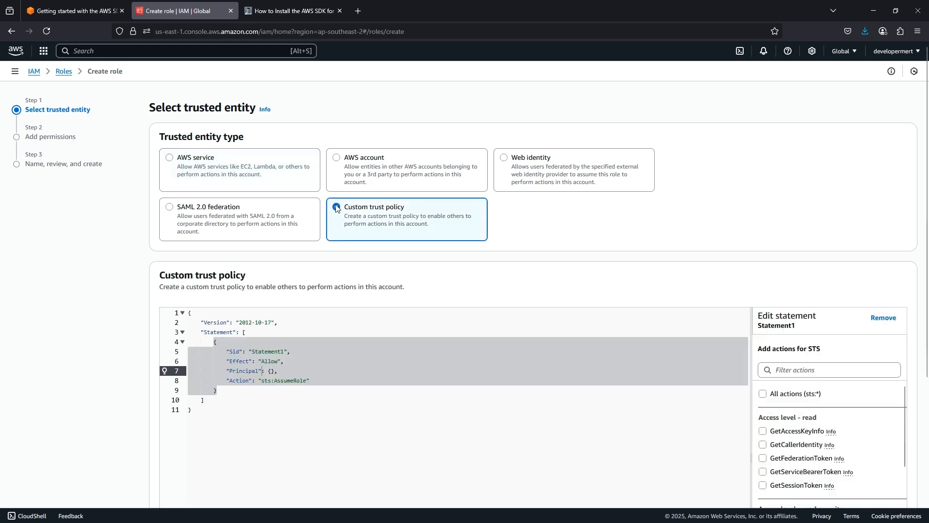
scroll(332, 223, "down", 2)
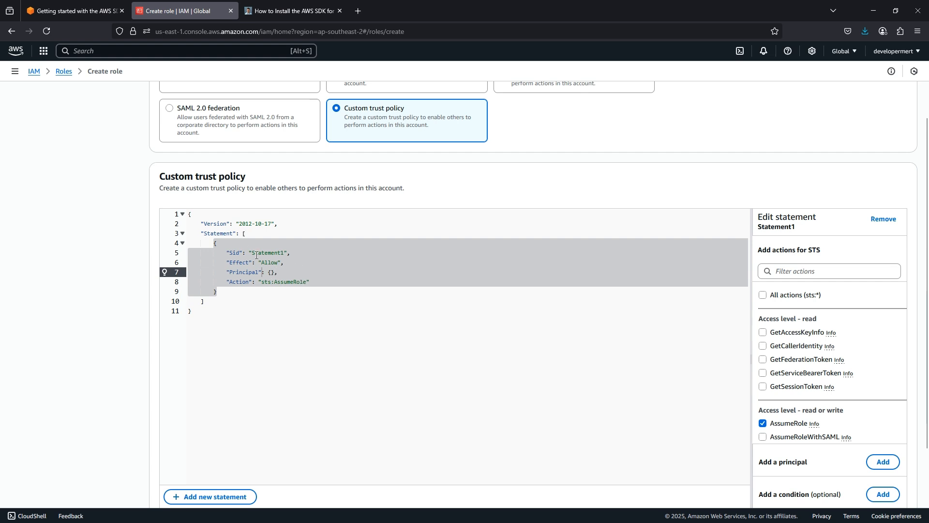
left_click(290, 282)
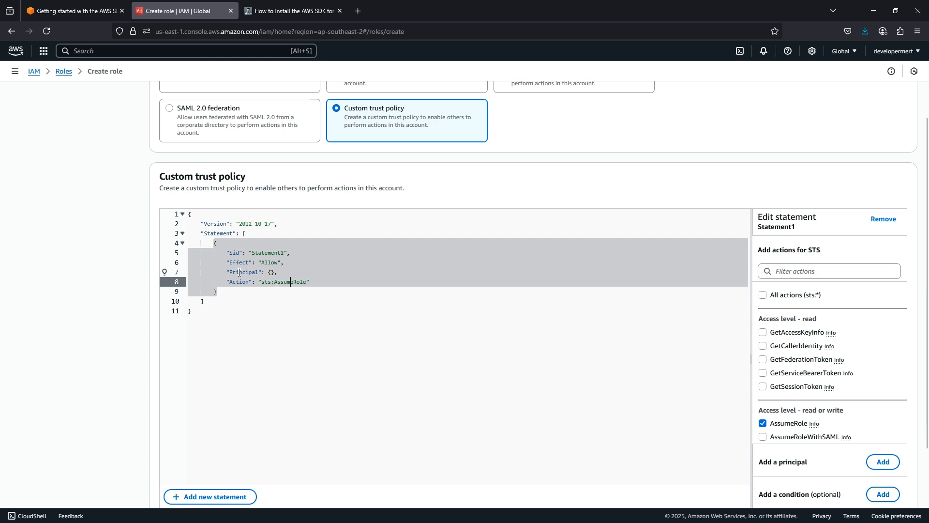
left_click(884, 463)
left_click(487, 277)
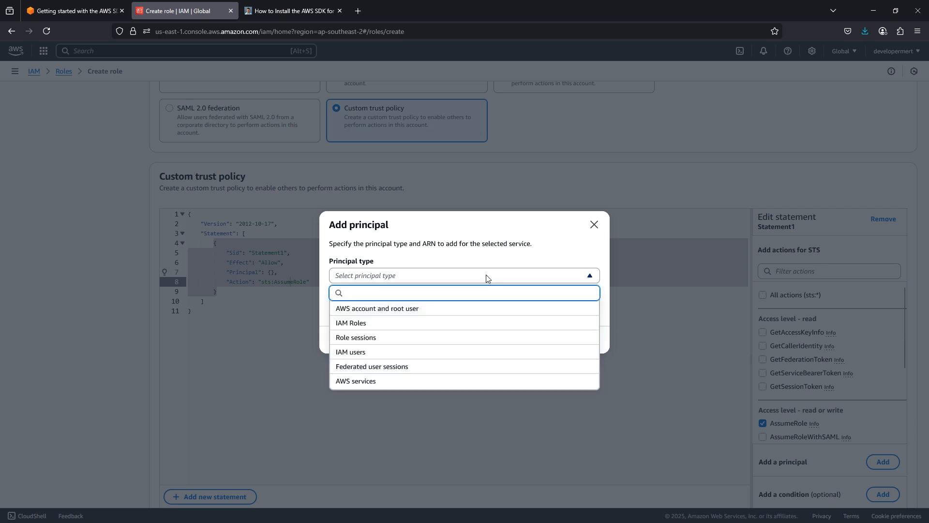
left_click(366, 353)
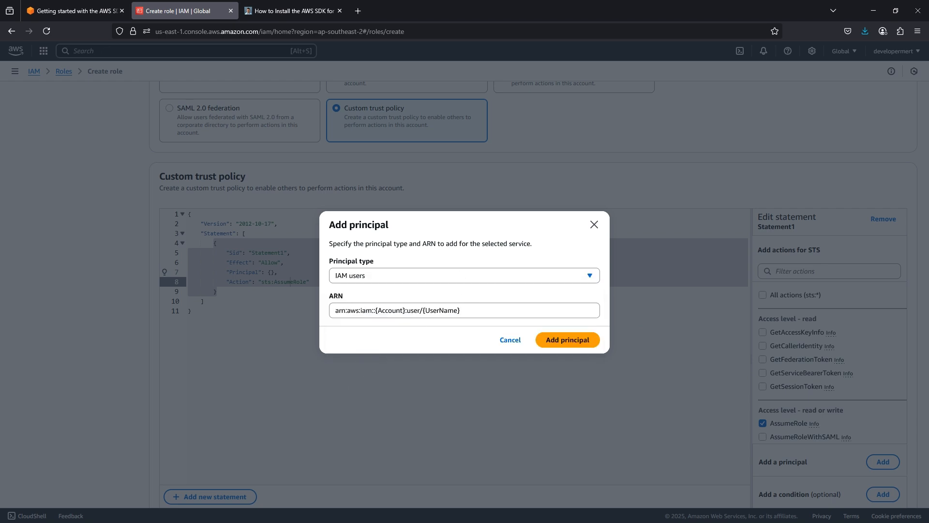
- Set the principal to the SAP_A4H_InvoiceService user's ARN and continue to permissions
left_click(614, 512)
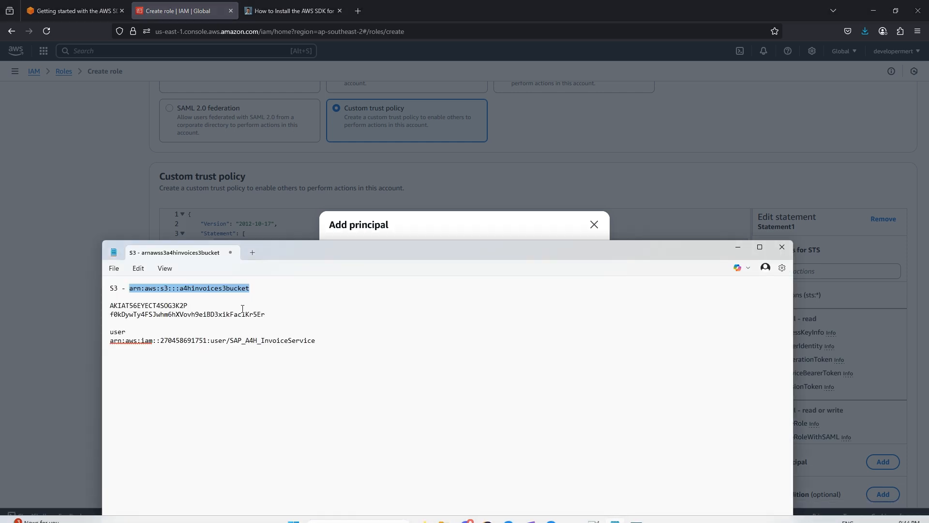
left_click_drag(325, 343, 103, 339)
key("ctrl+c")
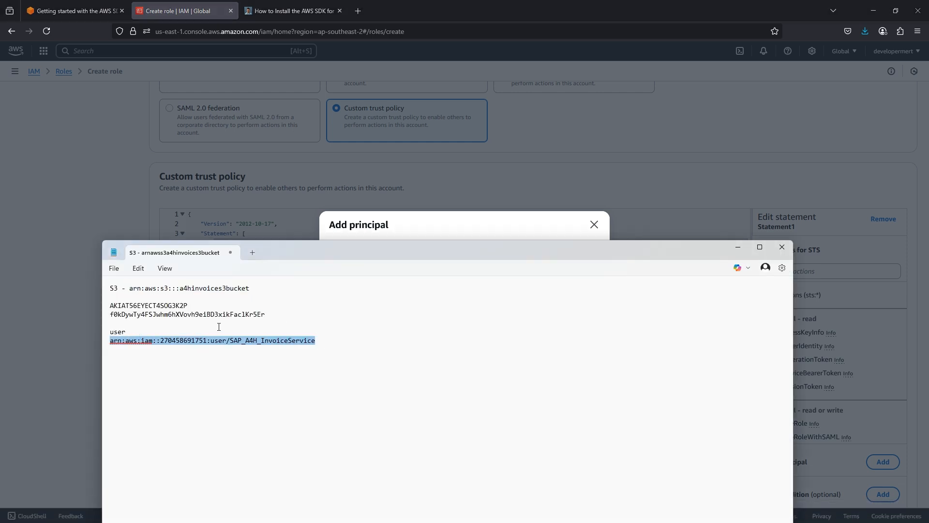
left_click(408, 222)
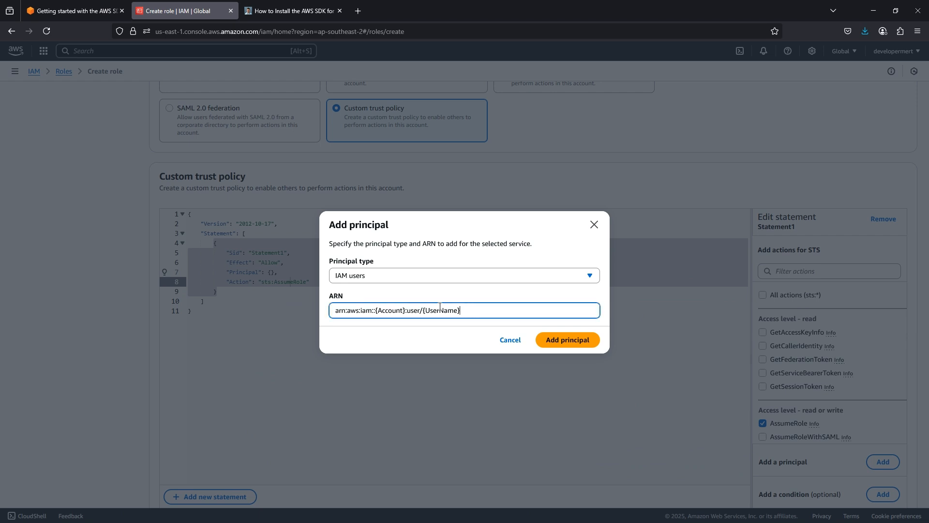
left_click_drag(479, 308, 304, 311)
key("ctrl+v")
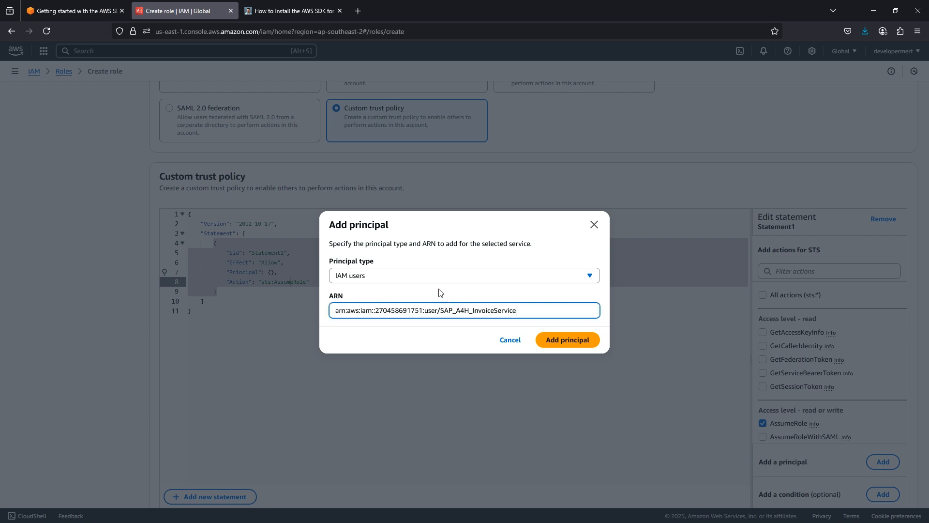
left_click(563, 347)
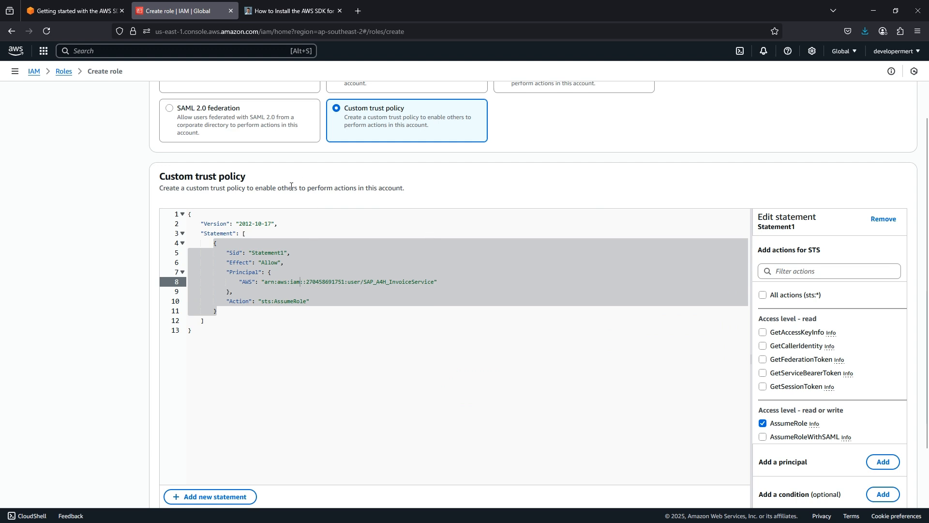
scroll(305, 221, "up", 1)
scroll(312, 244, "down", 1)
scroll(434, 301, "down", 2)
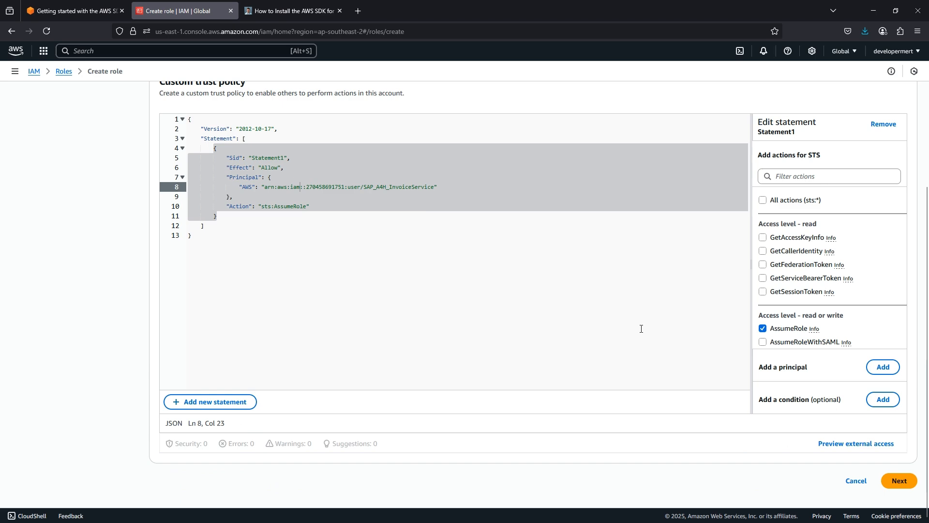
left_click(899, 480)
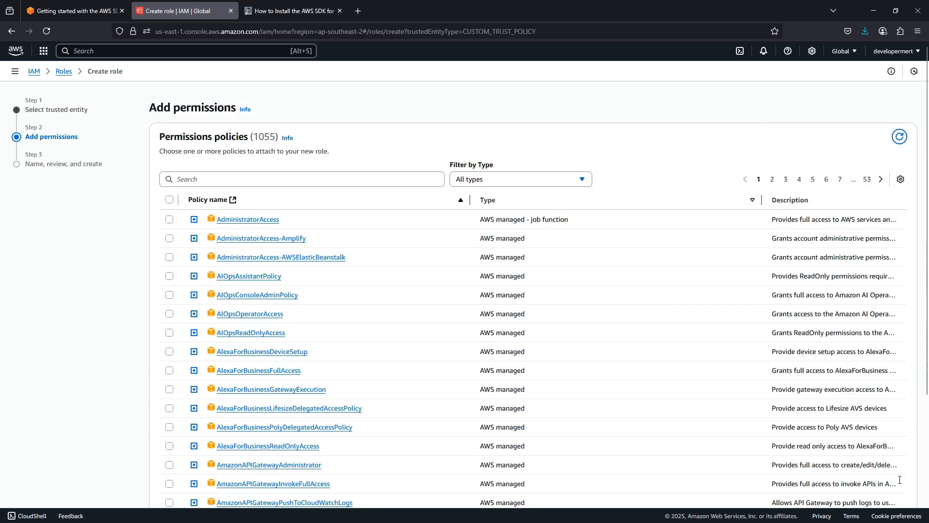
- Look over SAP_Invoice_Policy, then name the role SAPInvoiceRole and create it
left_click(490, 203)
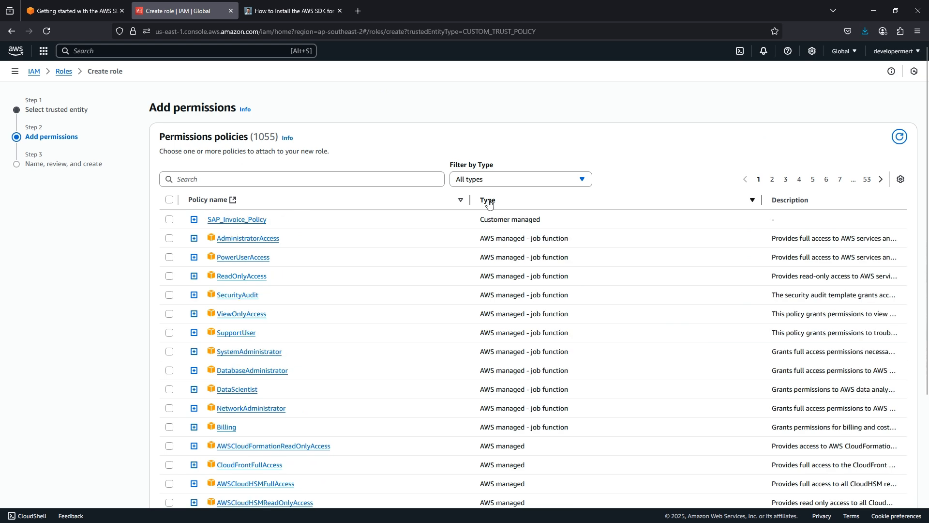
left_click(194, 221)
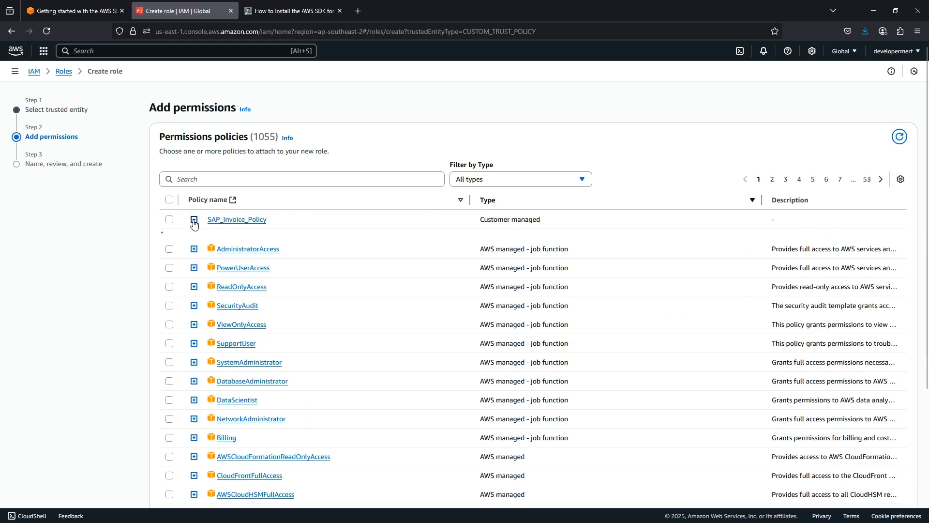
scroll(345, 218, "down", 5)
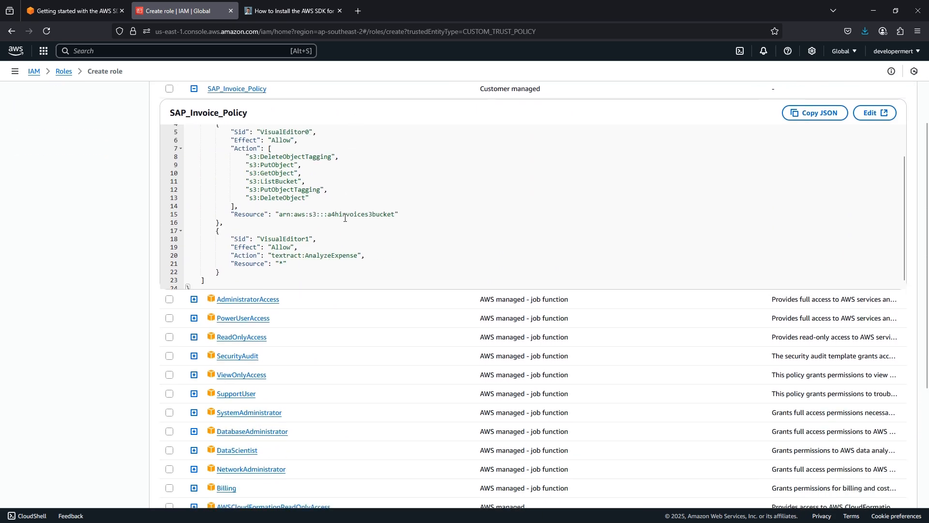
scroll(345, 218, "down", 10)
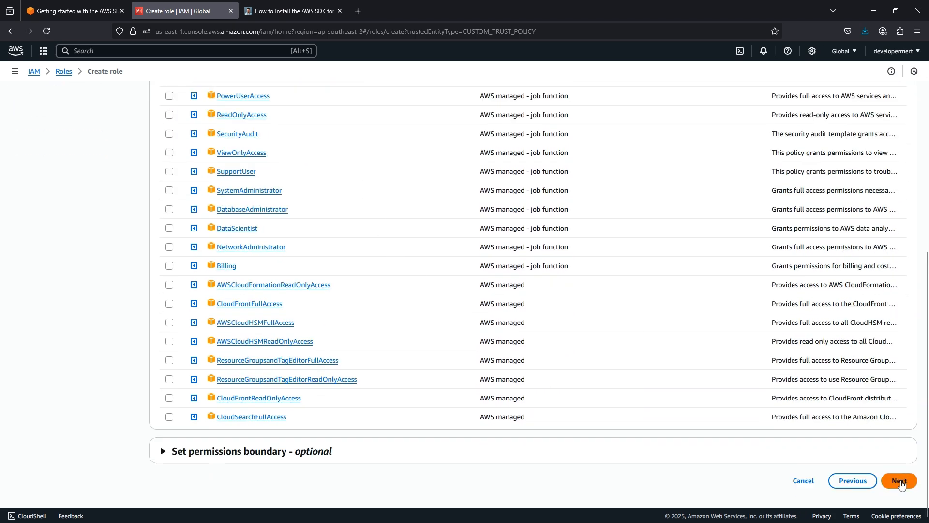
left_click(900, 481)
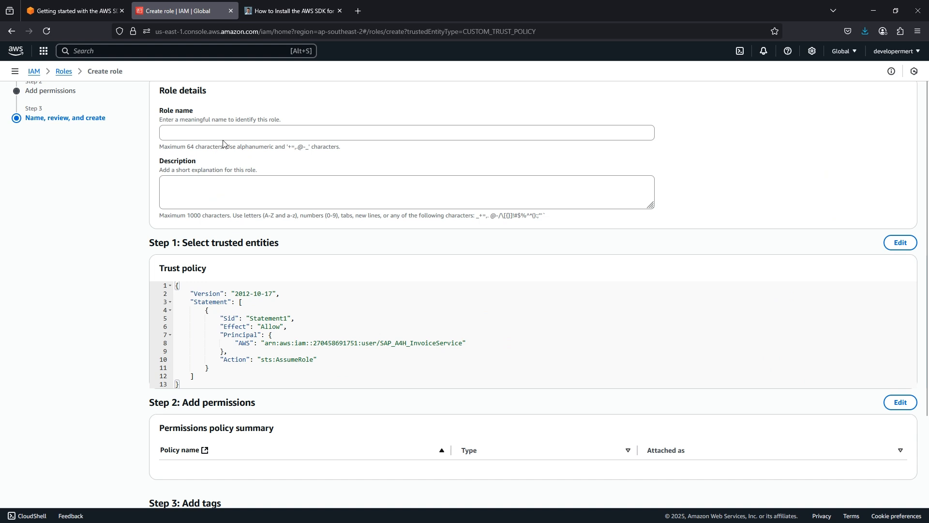
left_click(235, 132)
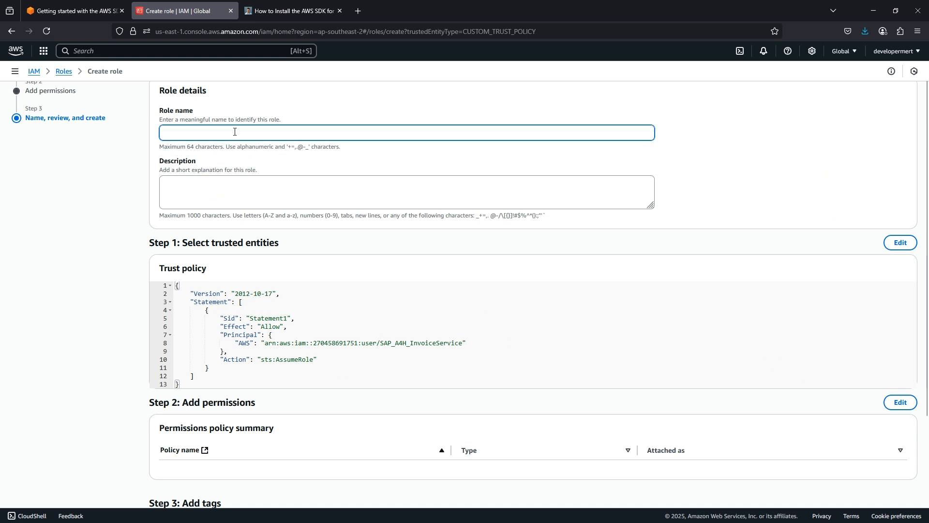
type("SAPInvoiceRole")
scroll(726, 291, "down", 3)
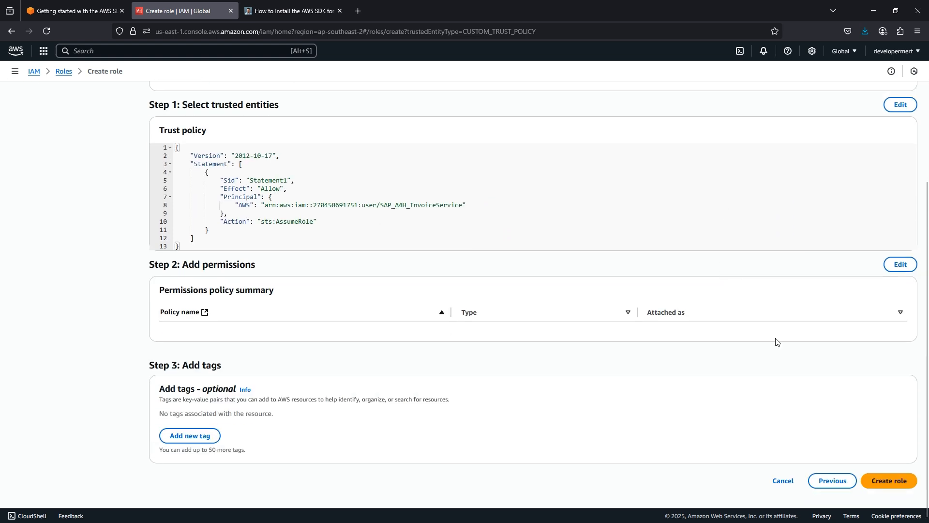
left_click(883, 480)
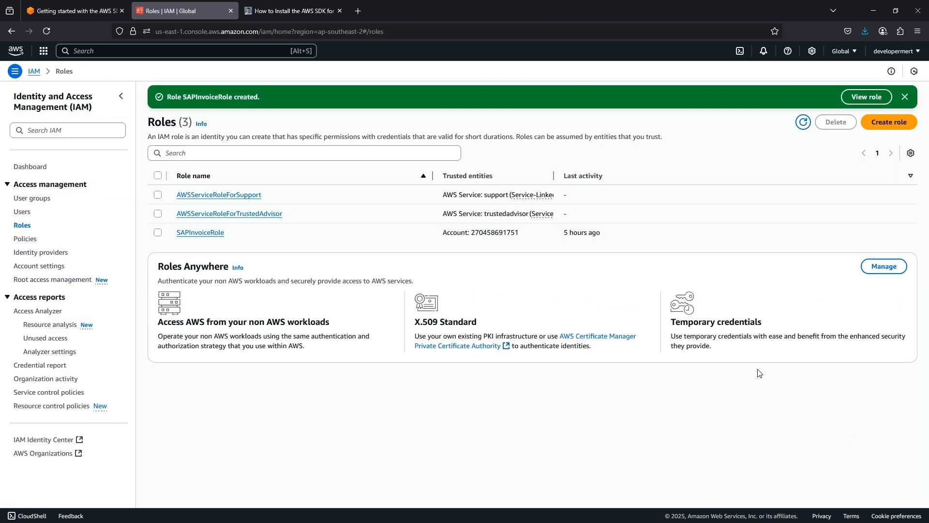
- Open SAPInvoiceRole's attach-policies list sorted to show customer-managed policies first
left_click(200, 234)
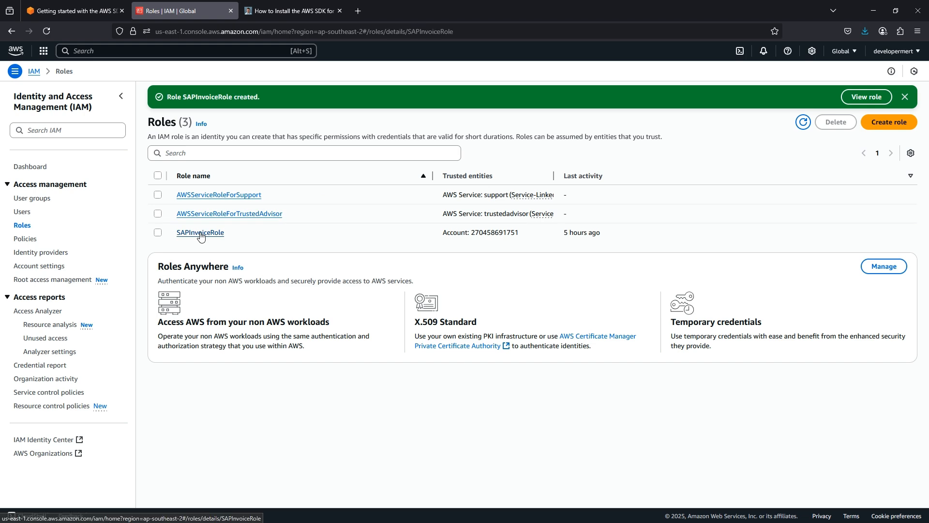
scroll(194, 235, "down", 1)
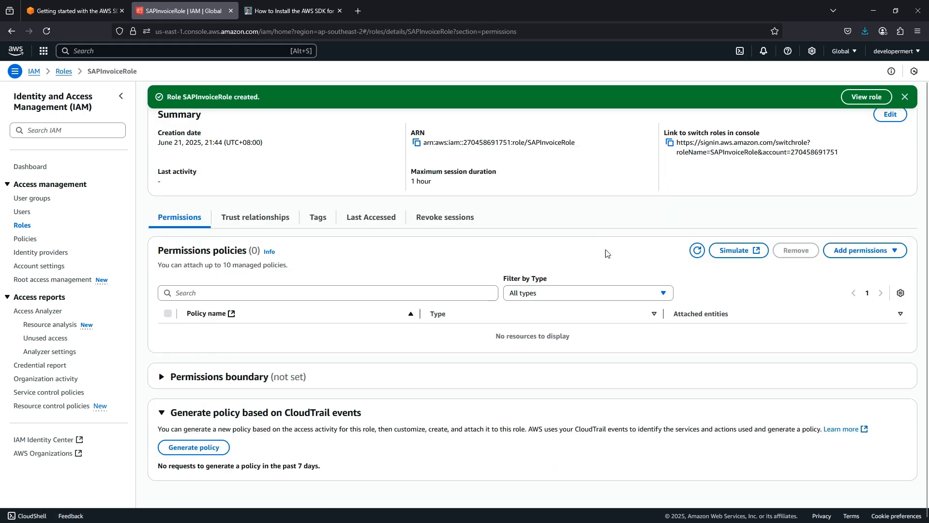
left_click(860, 251)
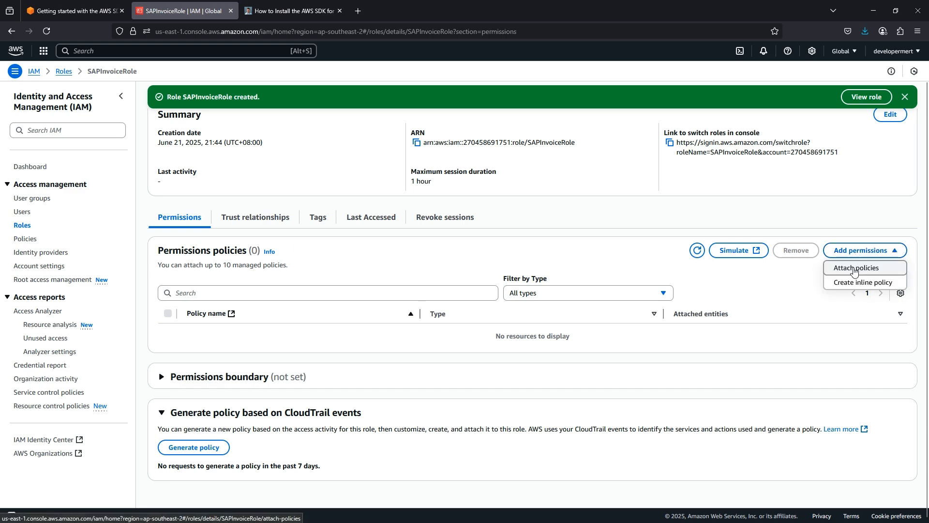
left_click(857, 268)
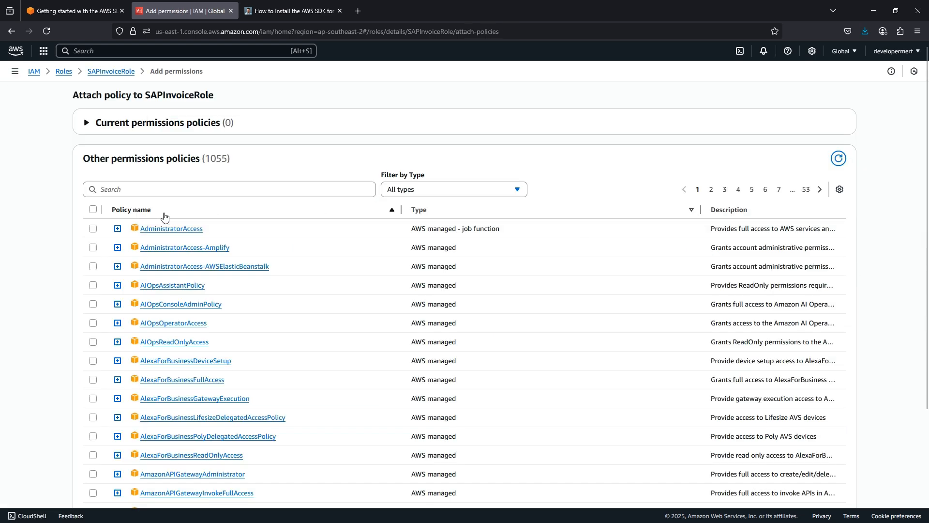
left_click(428, 211)
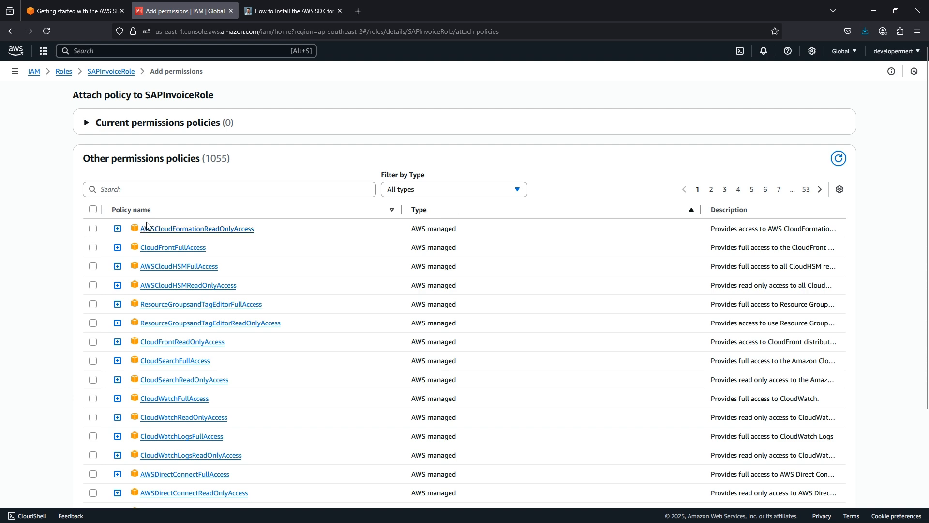
left_click(417, 210)
- Attach SAP_Invoice_Policy to SAPInvoiceRole and copy the role's ARN
left_click(117, 229)
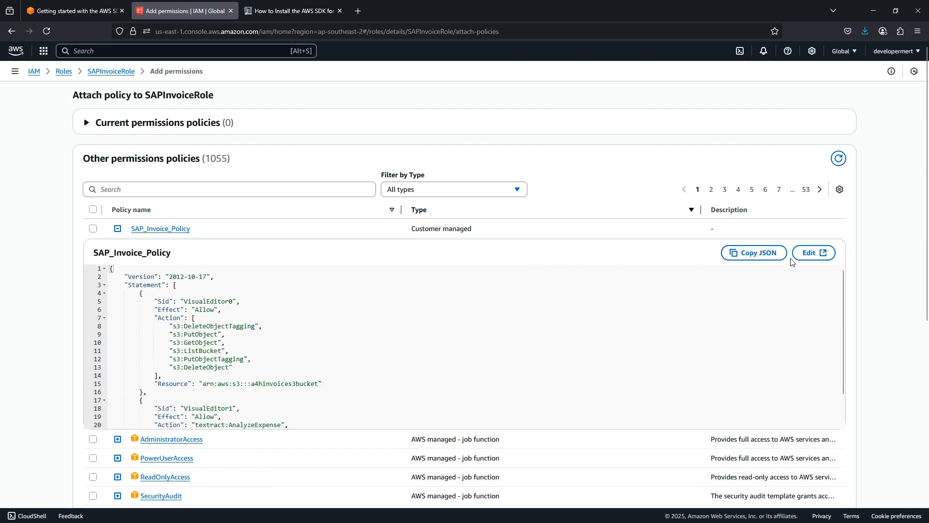
scroll(790, 259, "down", 4)
scroll(751, 255, "down", 3)
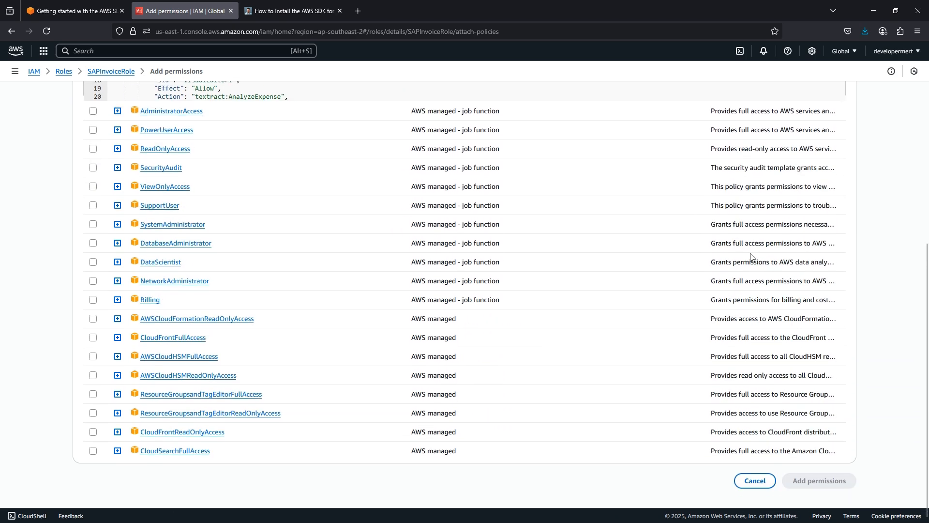
scroll(751, 255, "up", 7)
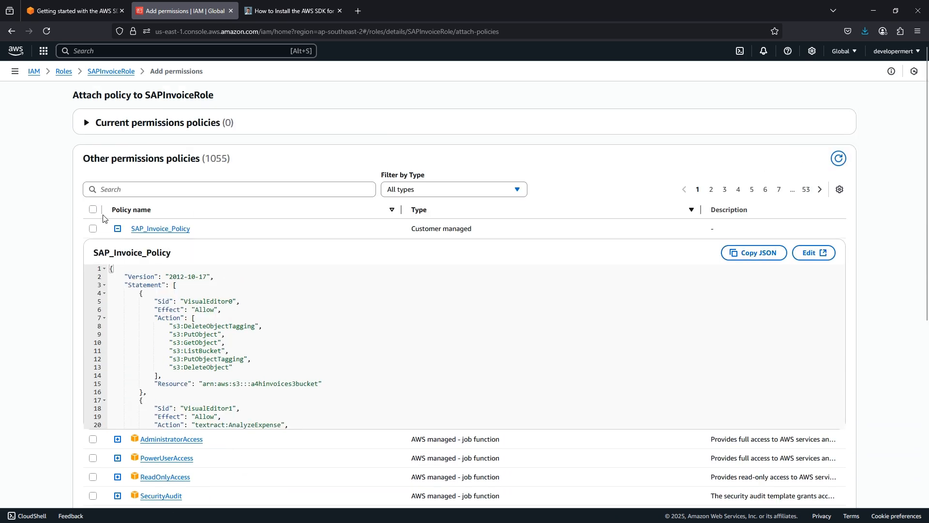
left_click(93, 228)
scroll(628, 334, "down", 10)
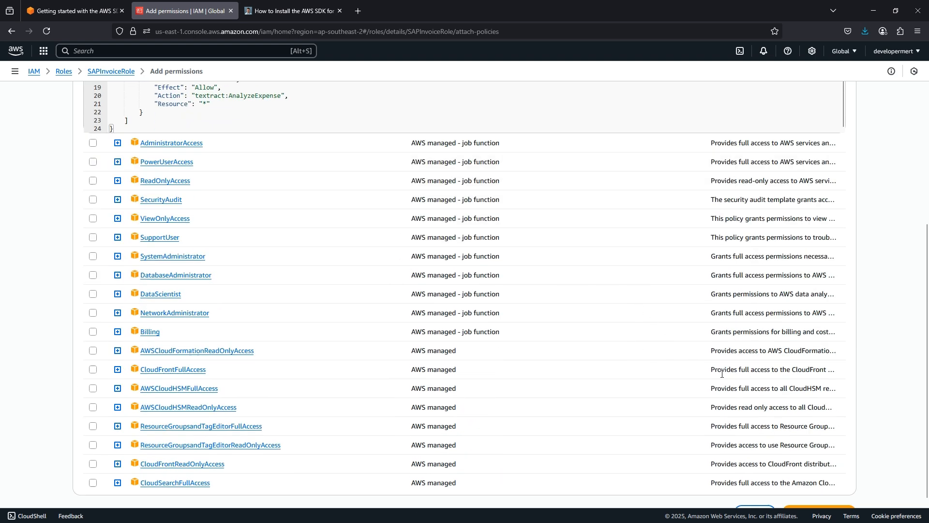
left_click(822, 480)
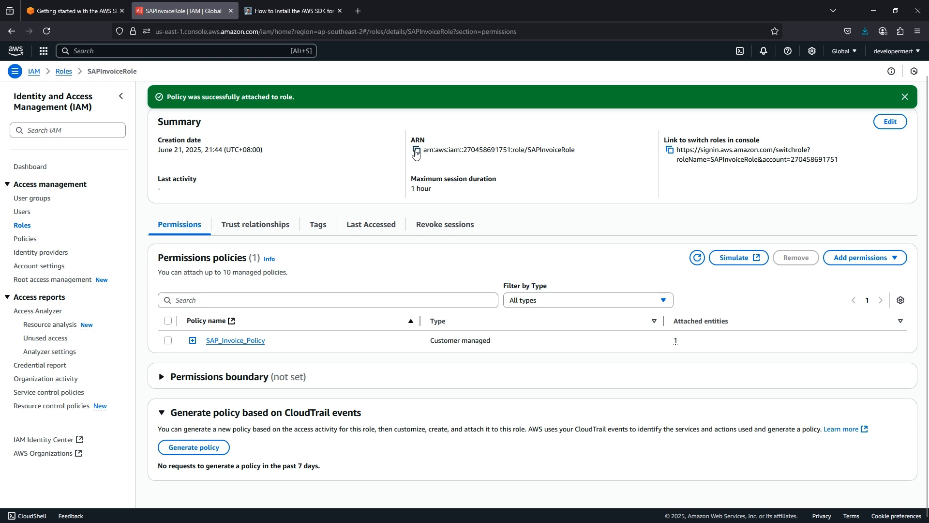
left_click(416, 151)
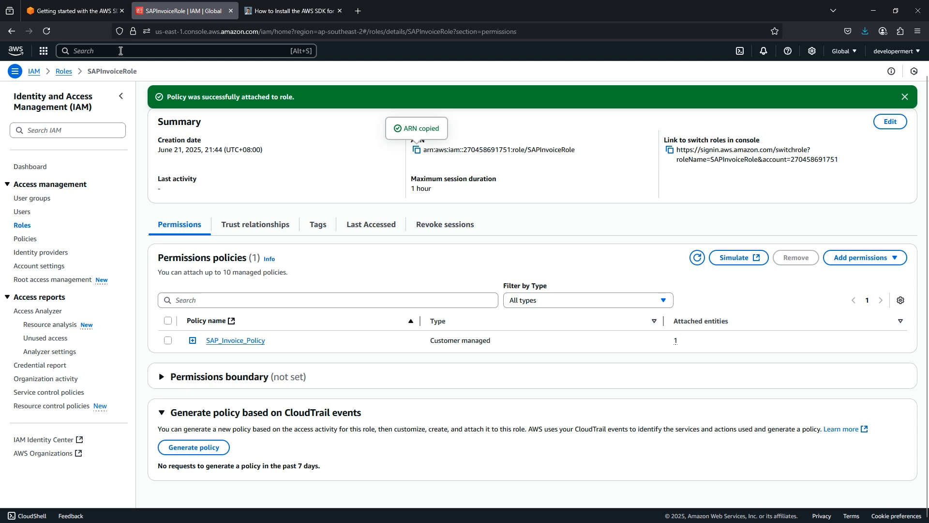
- Open the S3 bucket a4hinvoices3bucket, holding Invoice 1.pdf, and restore the browser window
left_click(107, 52)
type("s3")
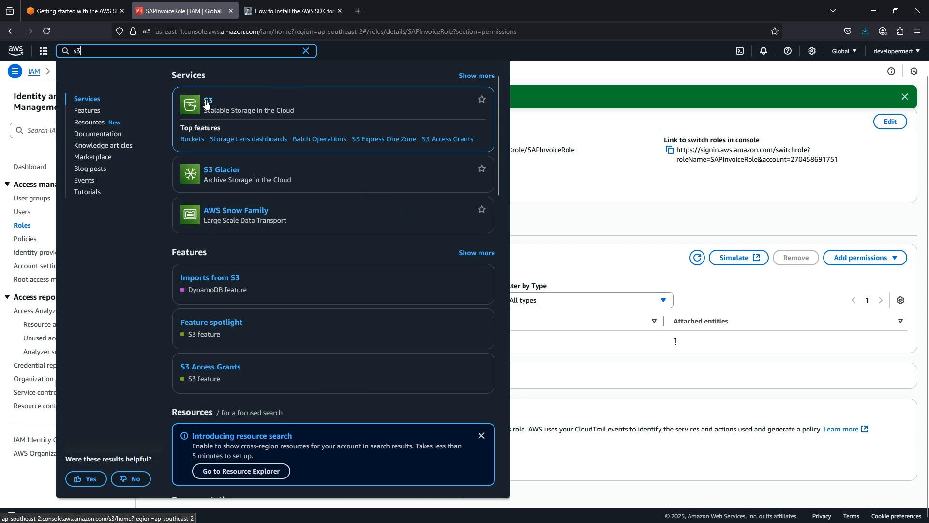
left_click(206, 102)
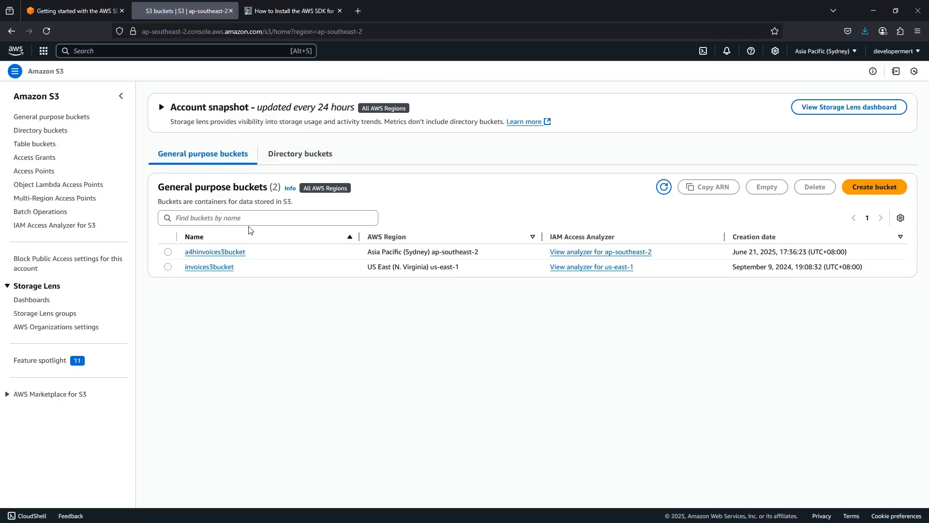
left_click(217, 252)
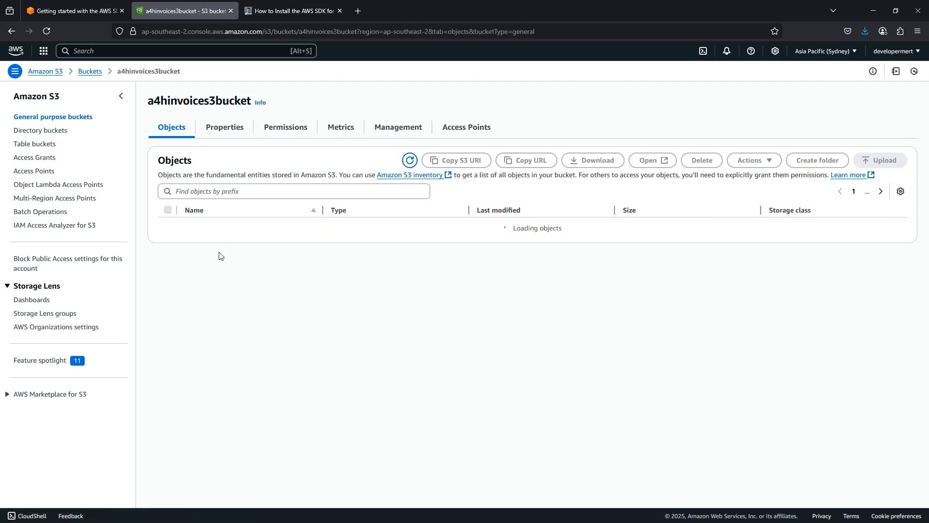
double_click(382, 5)
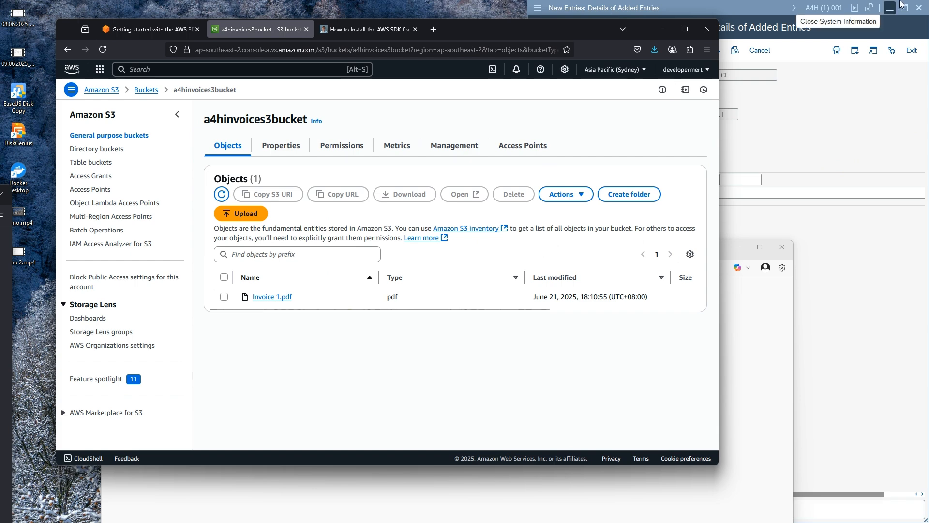
- Map ZINVOICE's logical role PROC_OFF to the SAPInvoiceRole ARN, save, and return to the overview
left_click(905, 8)
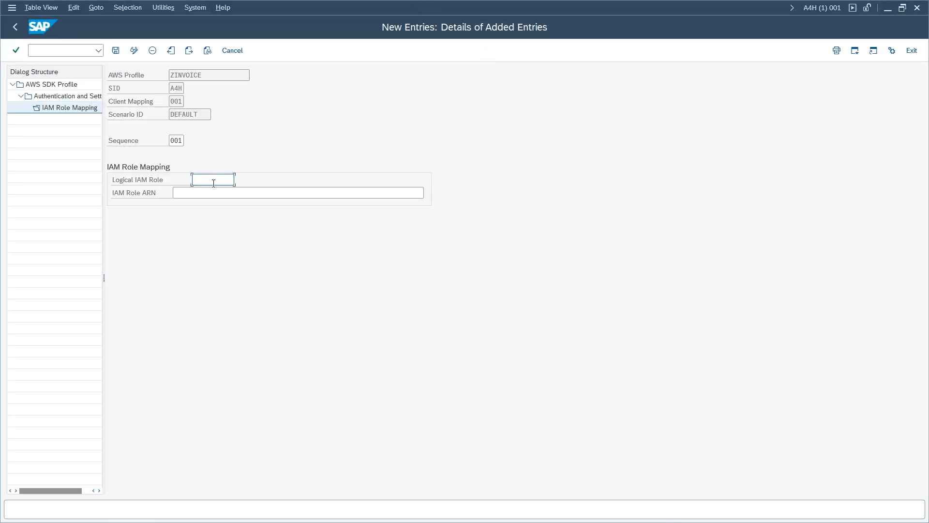
left_click(190, 193)
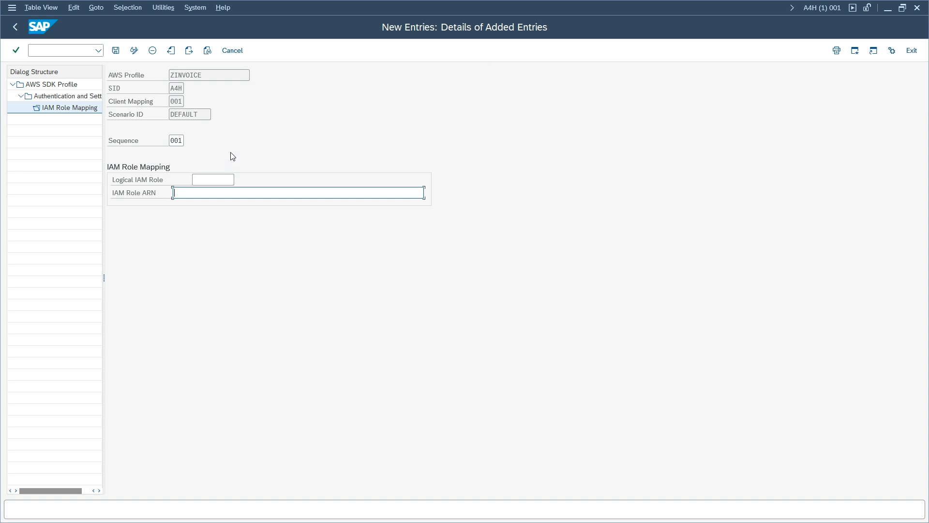
key("ctrl+v")
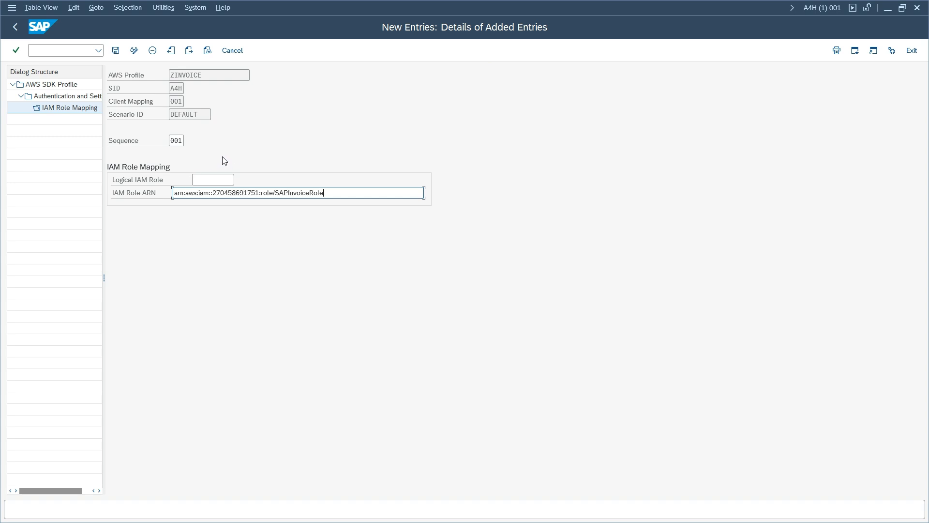
left_click(206, 181)
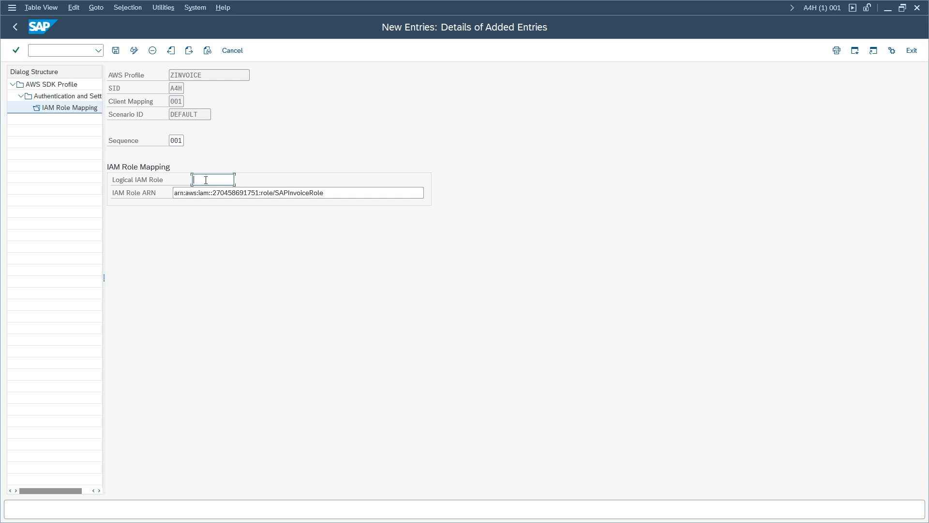
type("PR")
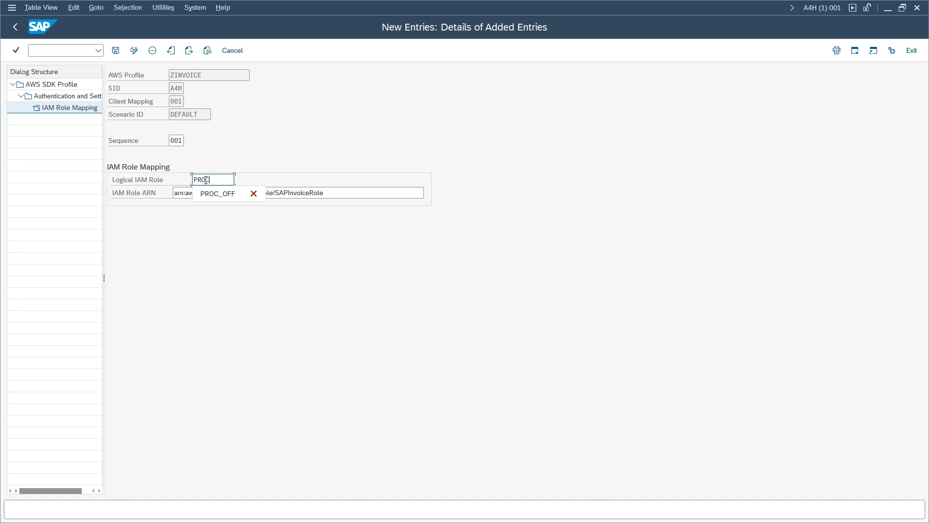
type("OC")
key("Down")
key("Return")
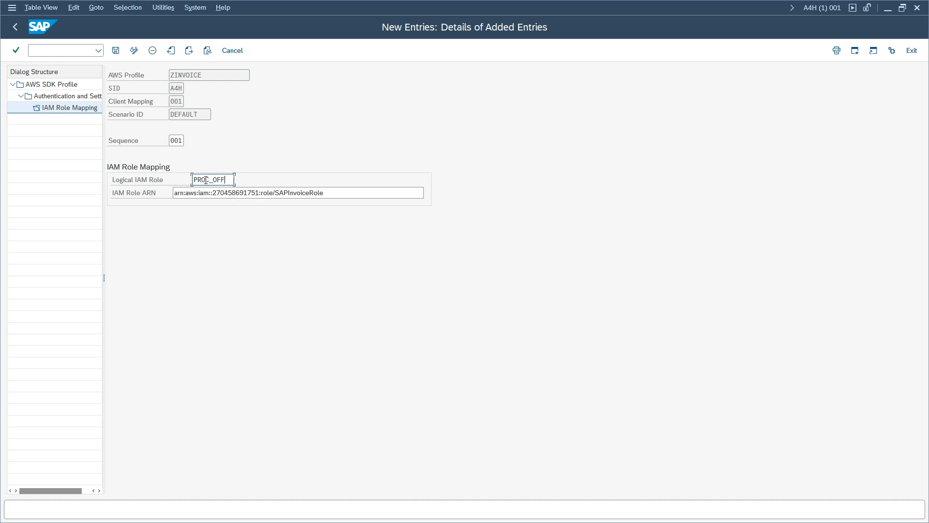
left_click(116, 51)
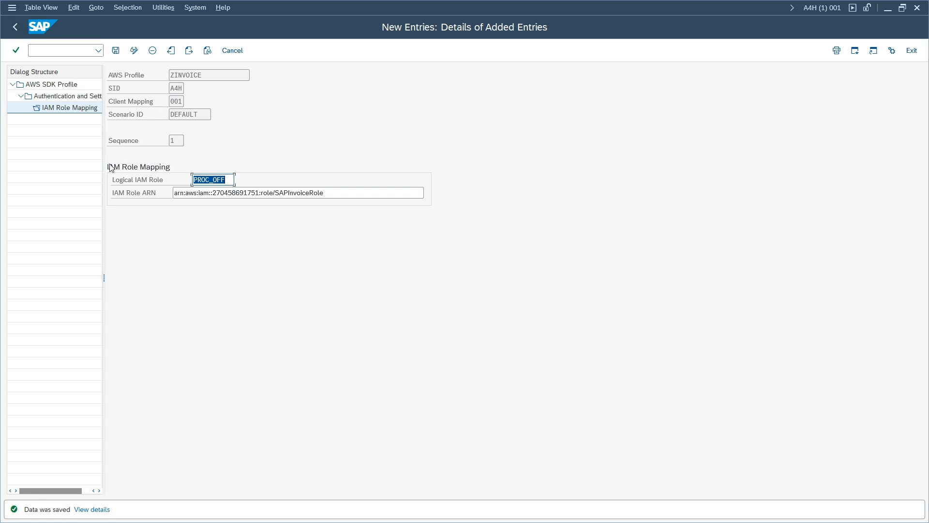
left_click(16, 32)
left_click(16, 32)
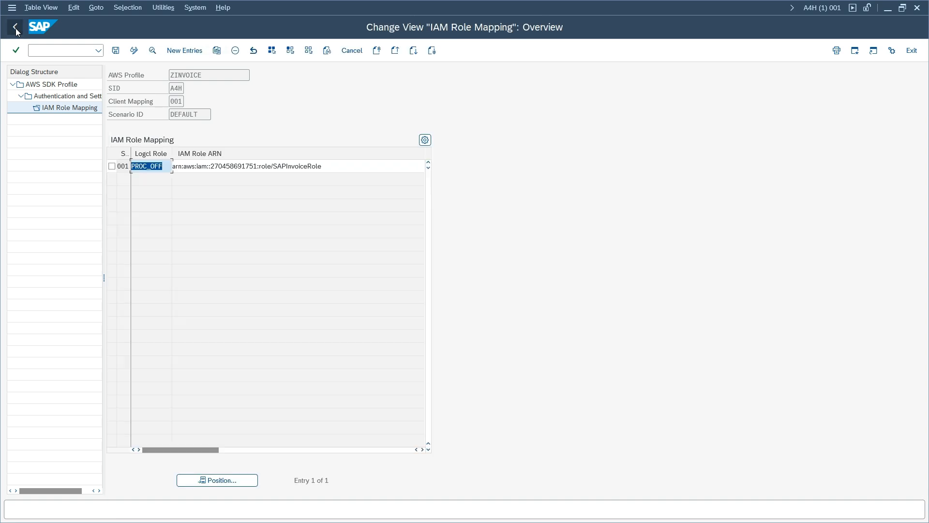
- Back out to the IMG tree and open the Logical Resource Resolver, which has no logical resources yet
left_click(16, 32)
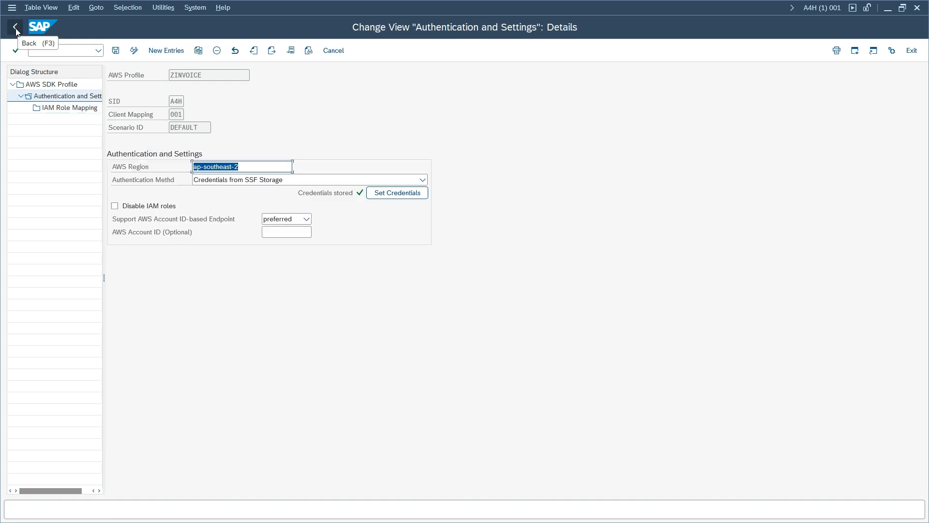
left_click(16, 31)
left_click(16, 31)
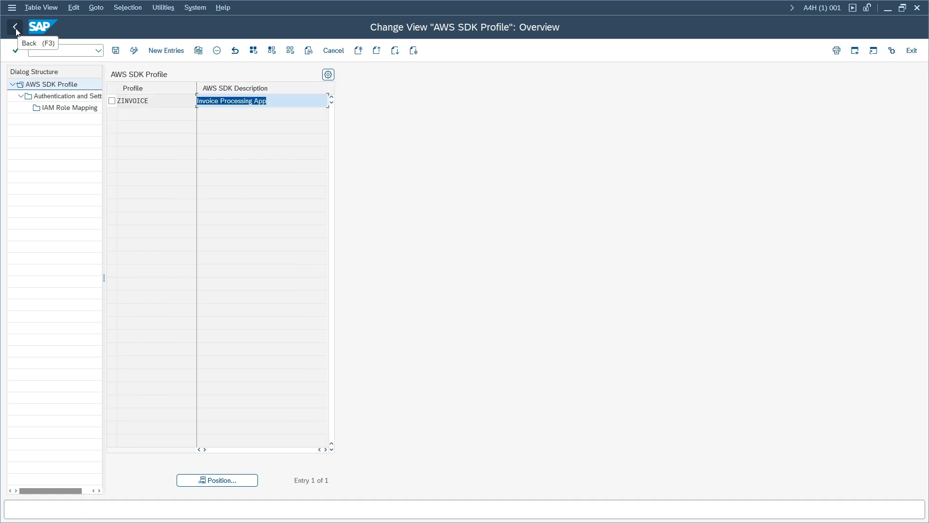
left_click(16, 31)
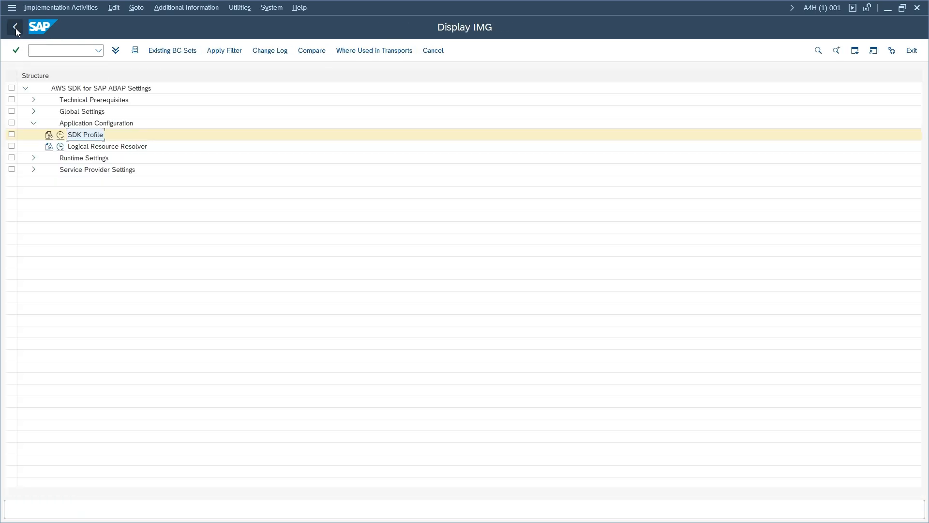
left_click(60, 147)
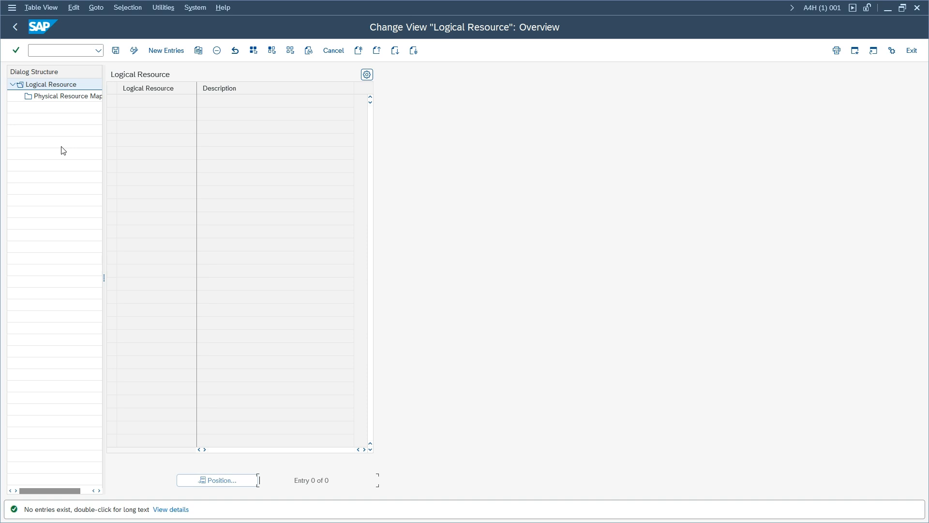
- Add a new logical resource ZINVOICE_BUCKET with the description 'Invoice Bucket'
left_click(165, 53)
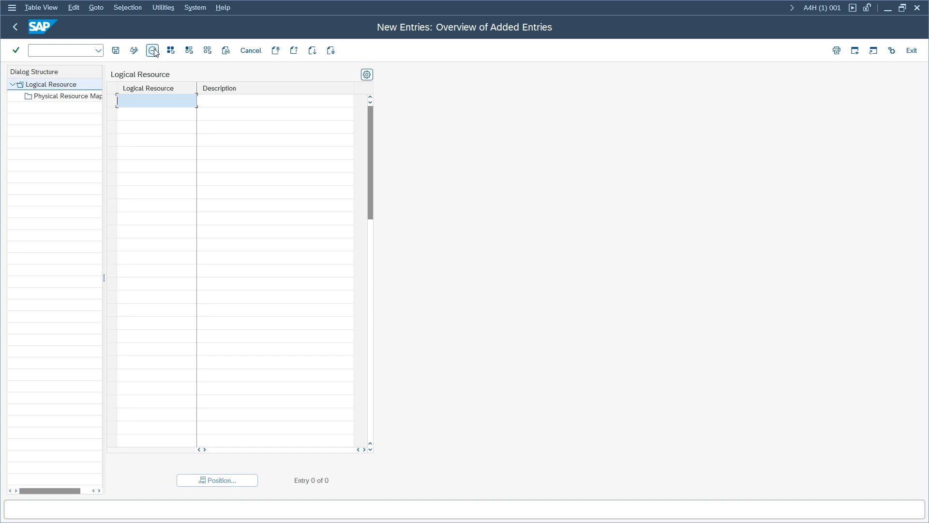
left_click(153, 99)
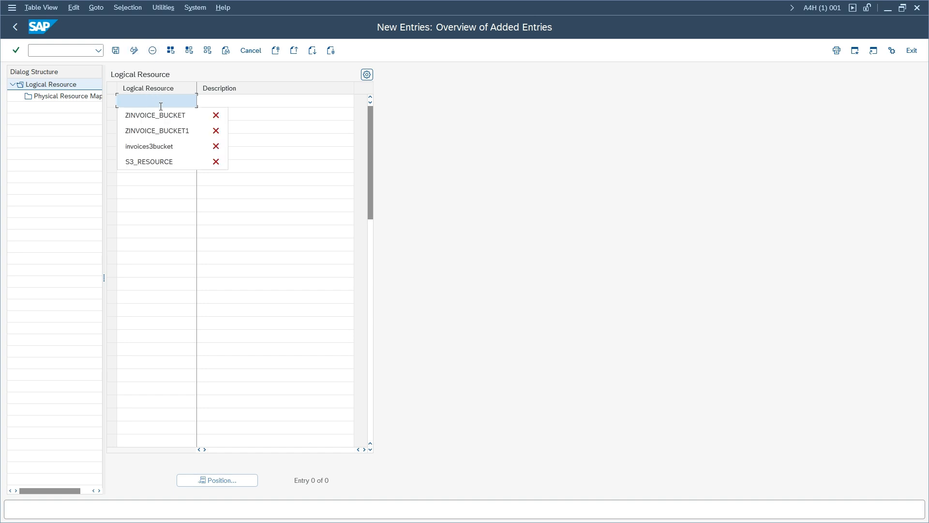
left_click(165, 115)
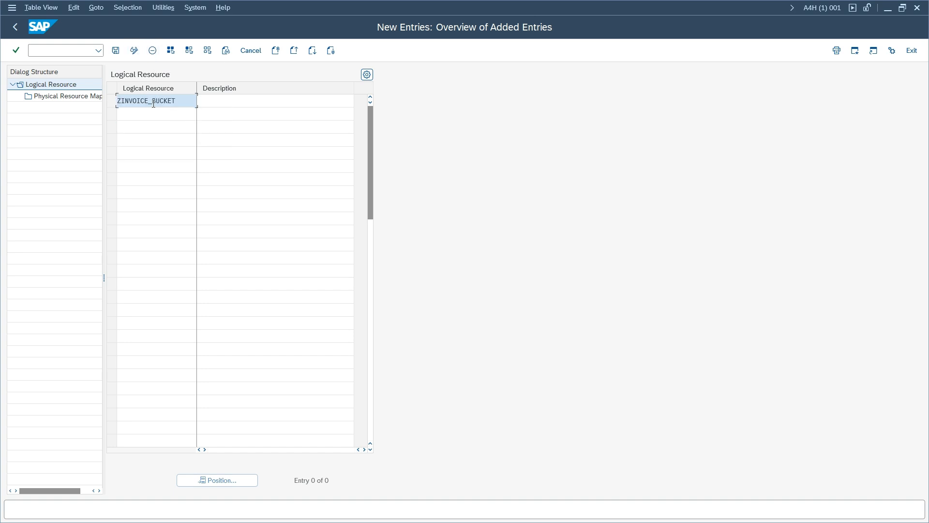
left_click(228, 100)
left_click(227, 114)
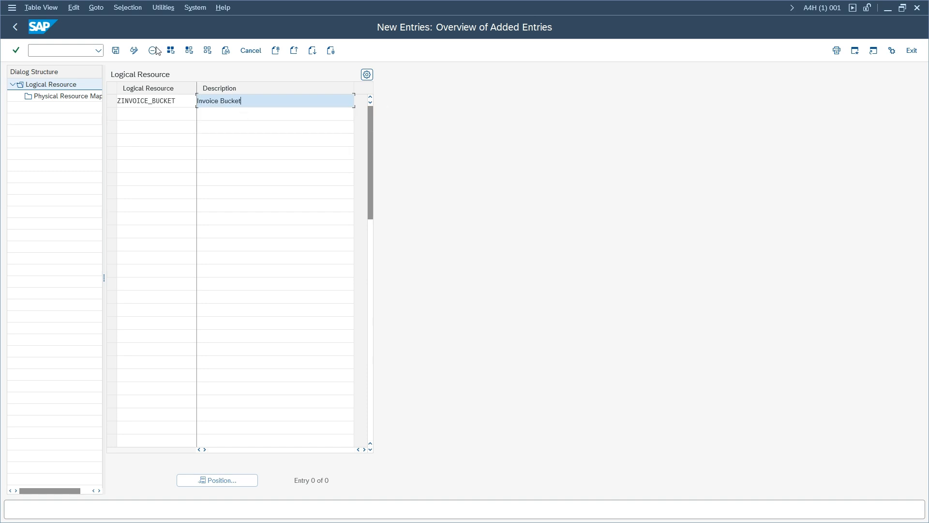
- Open the still-empty Physical Resource Mapping for ZINVOICE_BUCKET
double_click(66, 99)
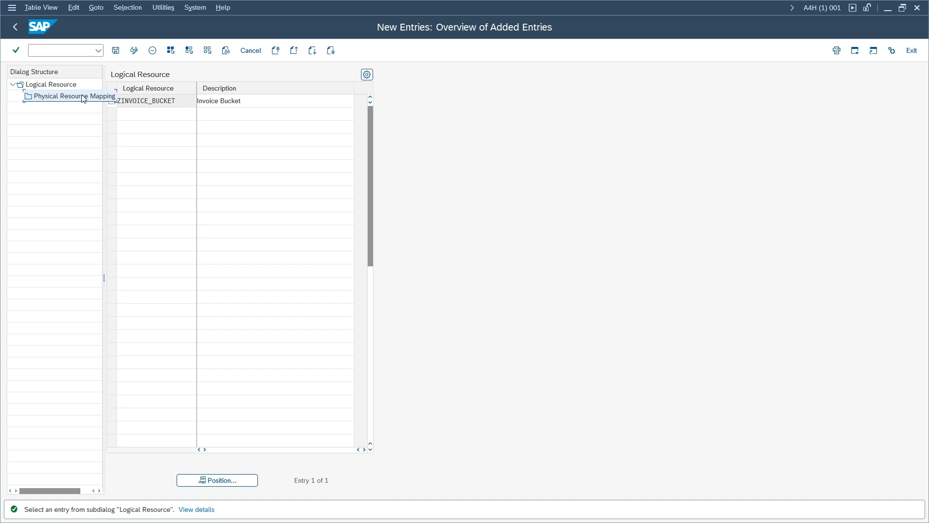
left_click(112, 101)
double_click(77, 98)
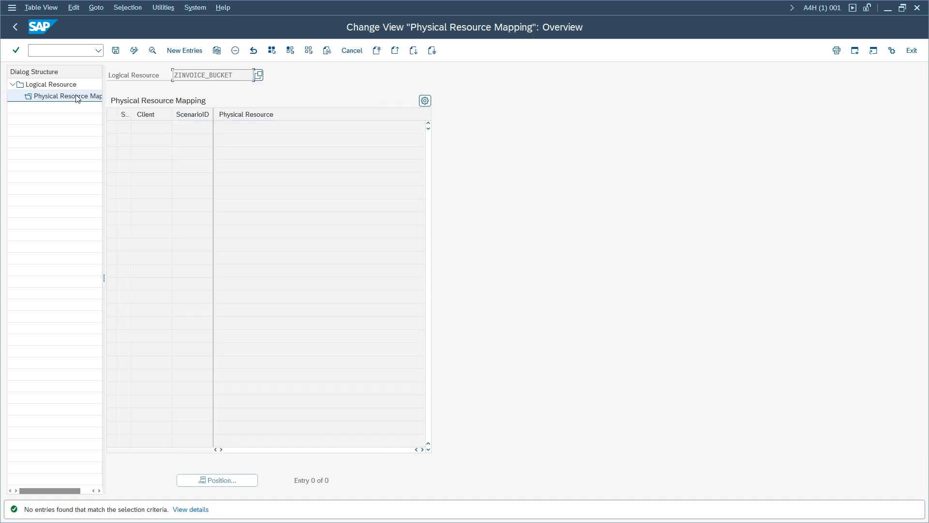
- Start a new physical mapping with SID A4H, client 001 and scenario DEFAULT
left_click(184, 50)
left_click(188, 101)
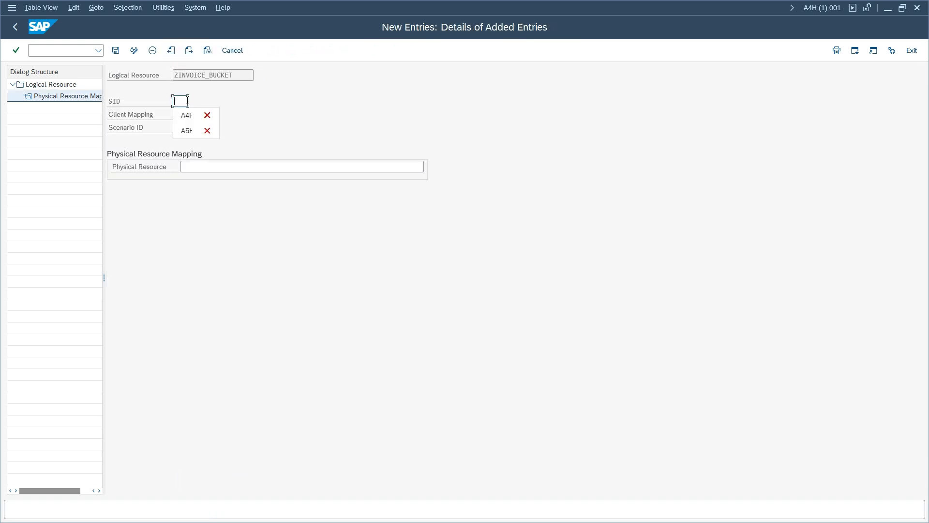
left_click(187, 115)
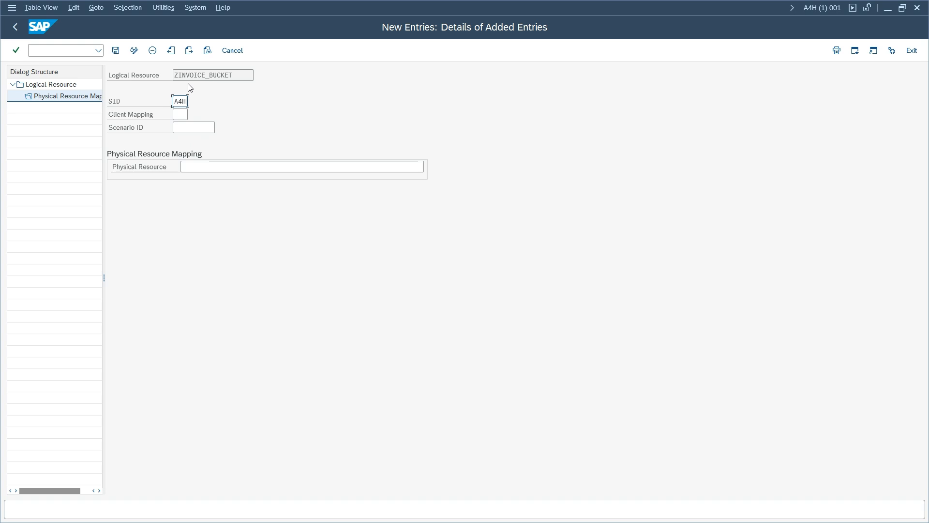
left_click(179, 113)
type("001")
left_click(191, 127)
left_click(191, 127)
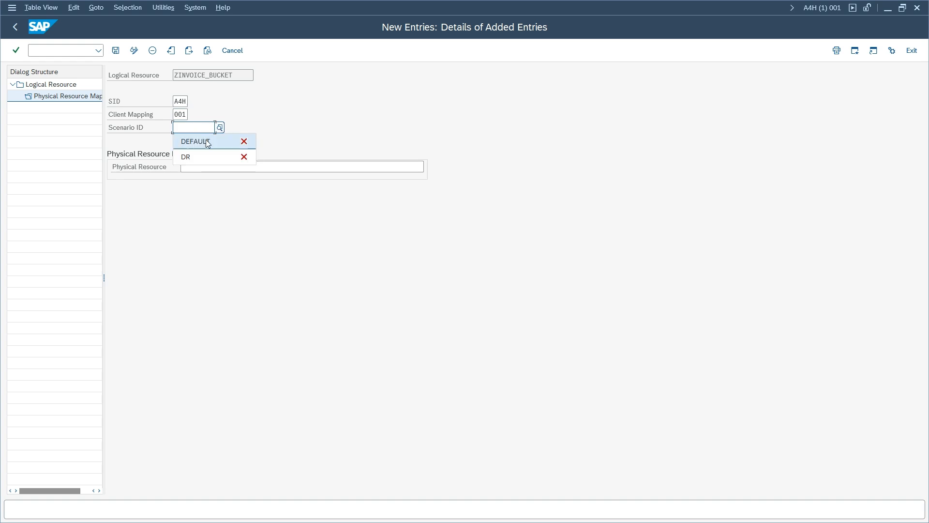
left_click(208, 140)
left_click(196, 166)
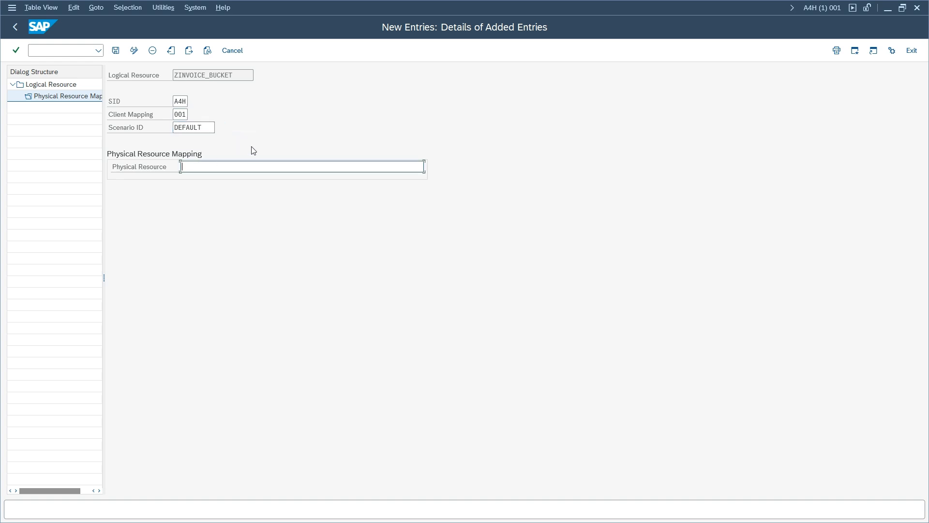
- Copy the bucket name a4hinvoices3bucket from the S3 page into Physical Resource and save the mapping
left_click_drag(285, 13, 283, 89)
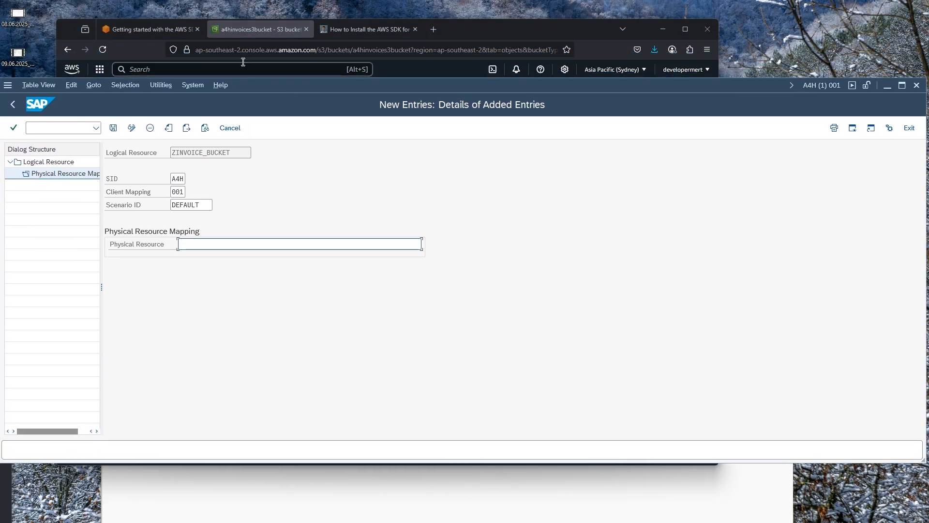
left_click_drag(485, 27, 467, 18)
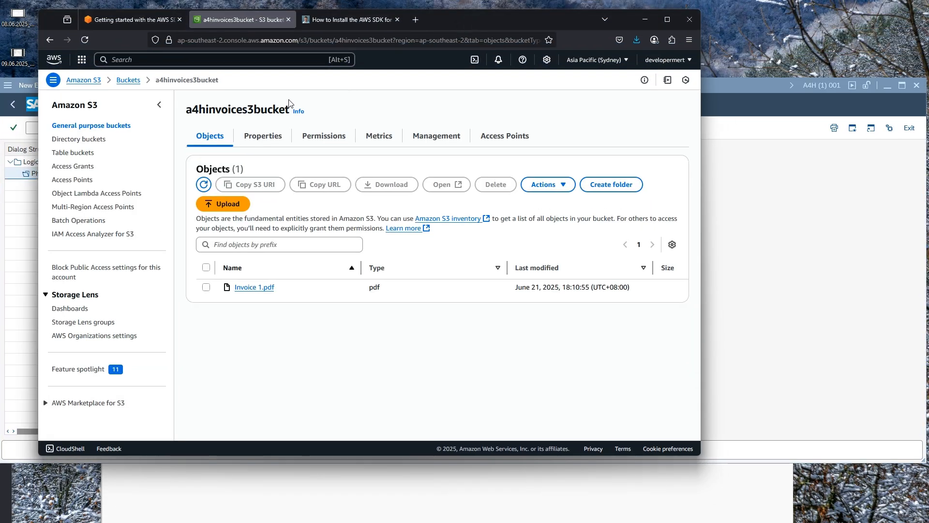
double_click(255, 107)
key("ctrl+c")
left_click(739, 169)
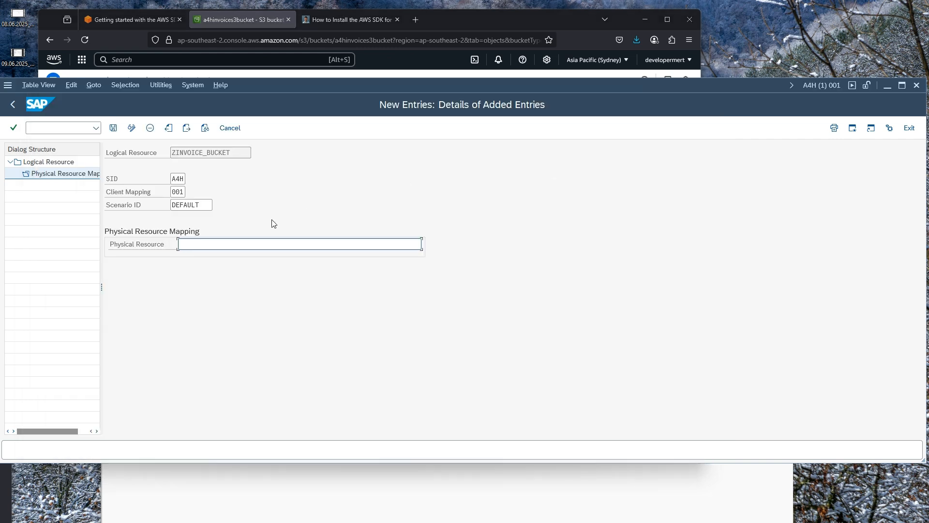
key("ctrl+v")
left_click_drag(282, 84, 281, 33)
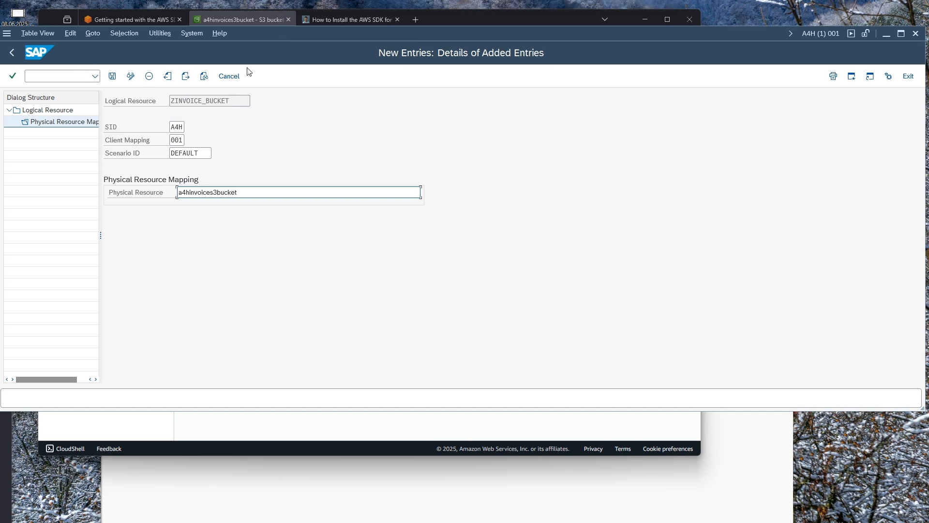
left_click(111, 76)
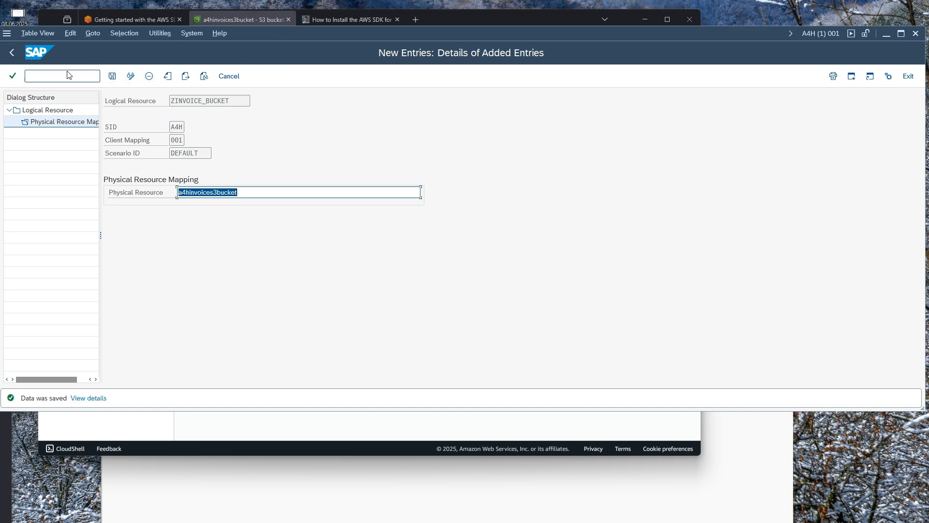
left_click(150, 20)
left_click(508, 291)
- Select the zdemo_s3_listbuckets sample code from REPORT through ENDTRY on the AWS blog, then bring SAP back
scroll(508, 291, "up", 4)
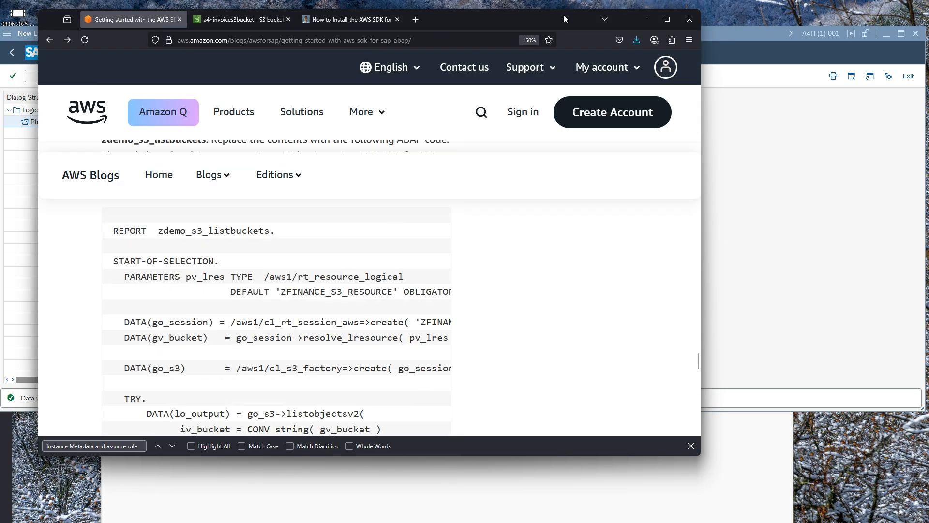
left_click(667, 19)
scroll(447, 231, "up", 1)
scroll(446, 233, "down", 5)
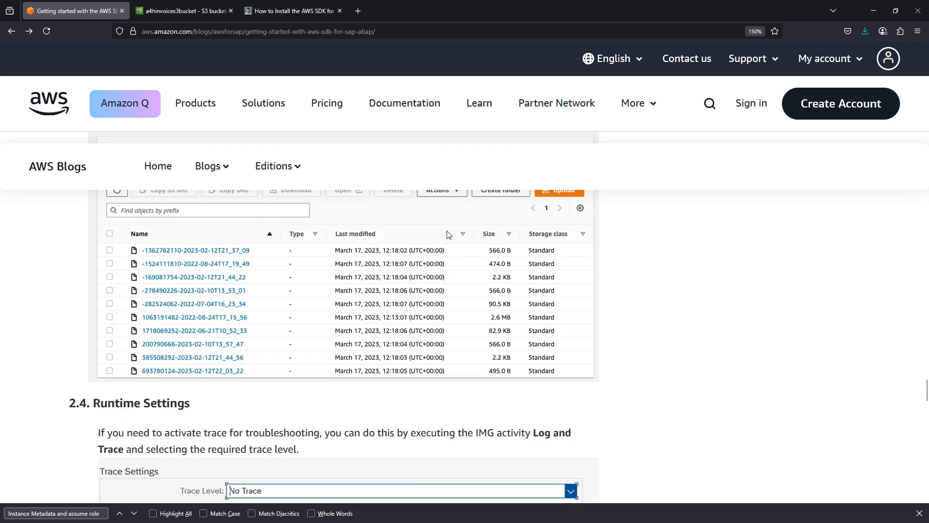
scroll(448, 235, "down", 4)
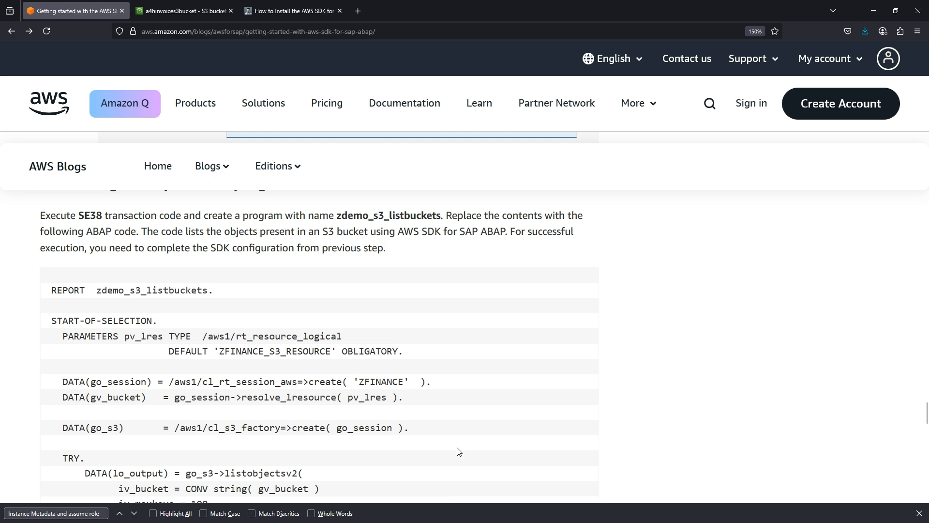
key("ctrl+minus")
double_click(193, 257)
left_click(115, 253)
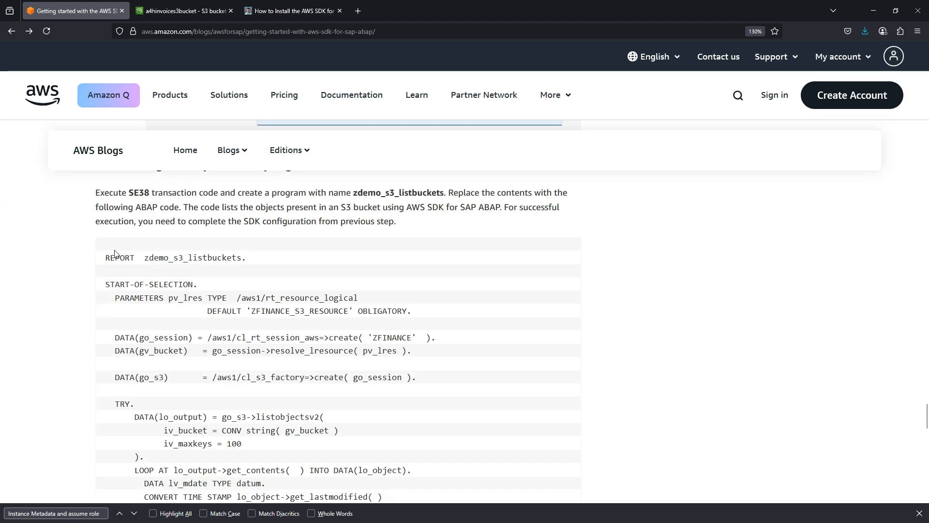
left_click_drag(105, 257, 253, 270)
key("ctrl+c")
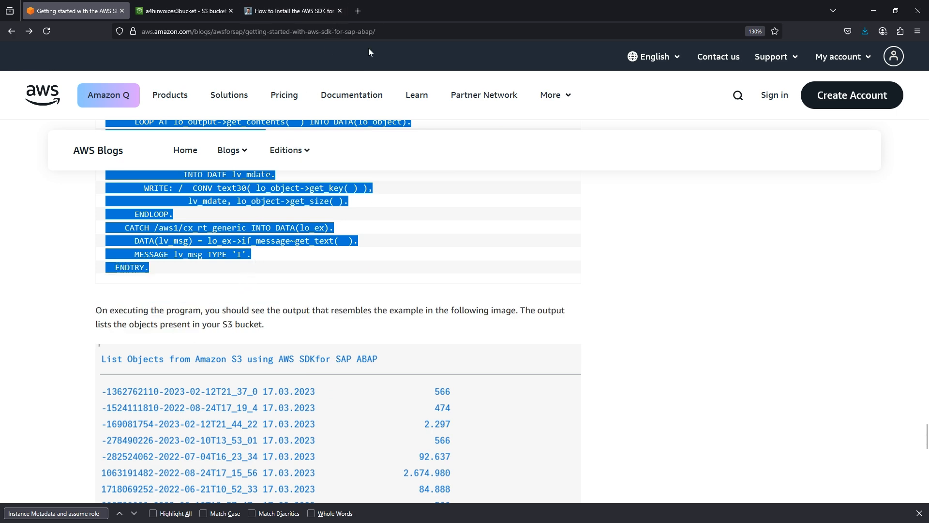
left_click_drag(461, 6, 410, 53)
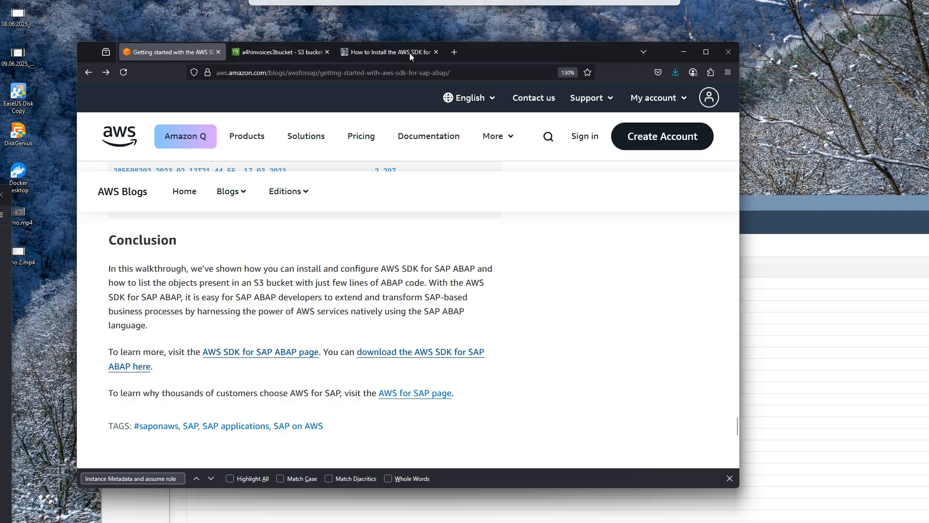
double_click(800, 203)
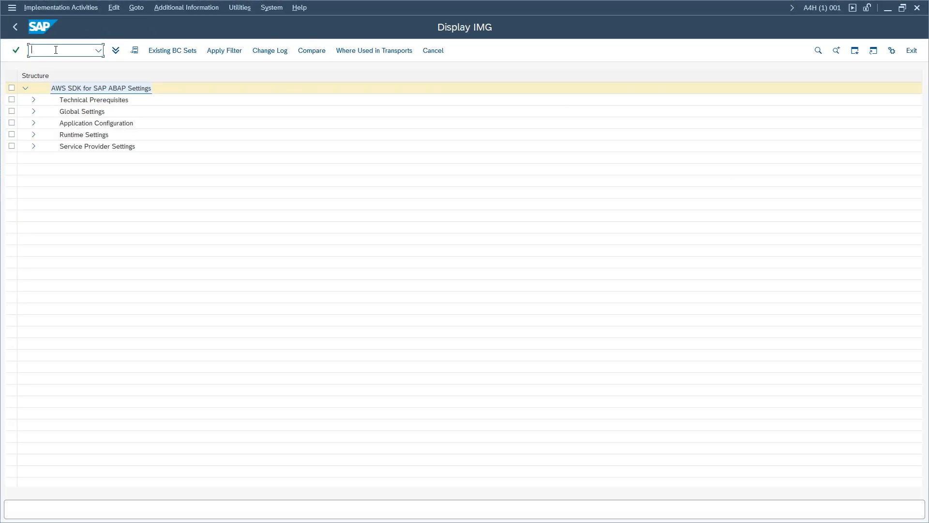
- In SE38, create ZDEMO_S3_LISTBUCKETS titled 'S3 Test' as an executable Test Program and local object
type("/nse38")
key("Return")
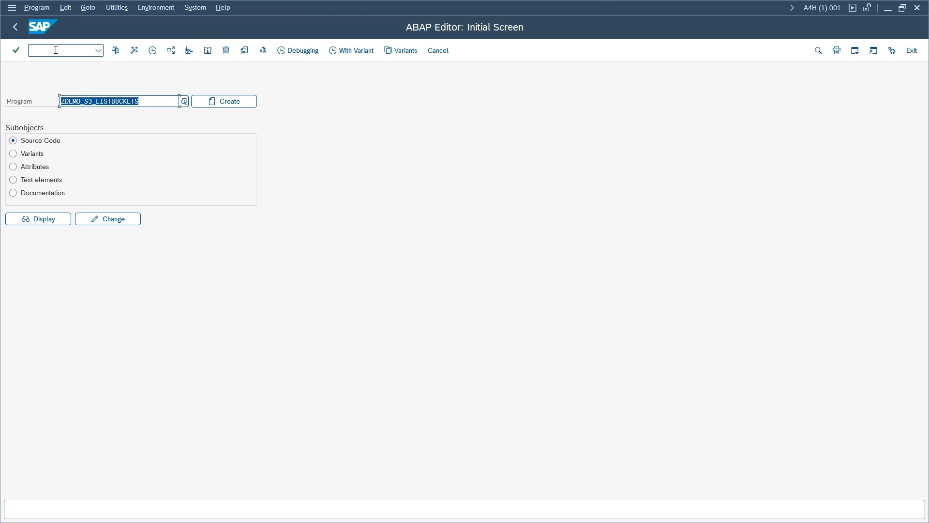
left_click(212, 104)
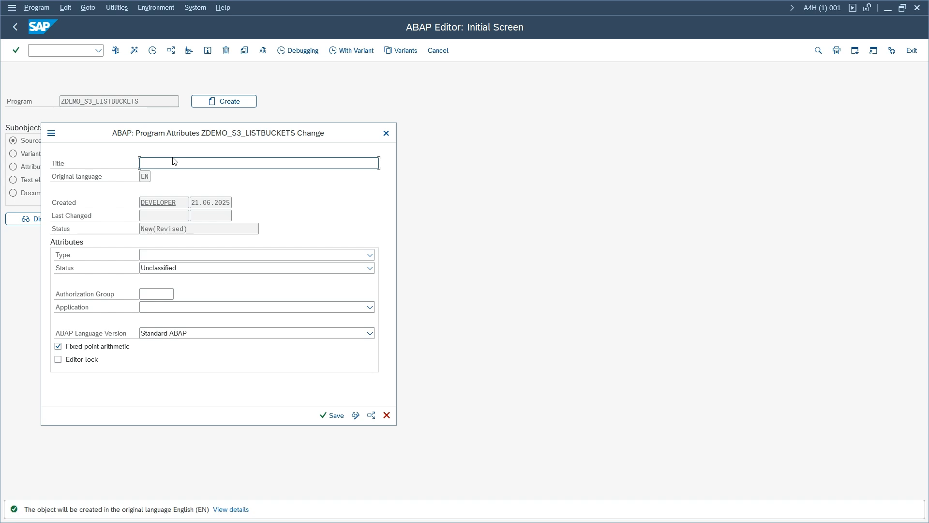
type("S3 Test")
left_click(211, 255)
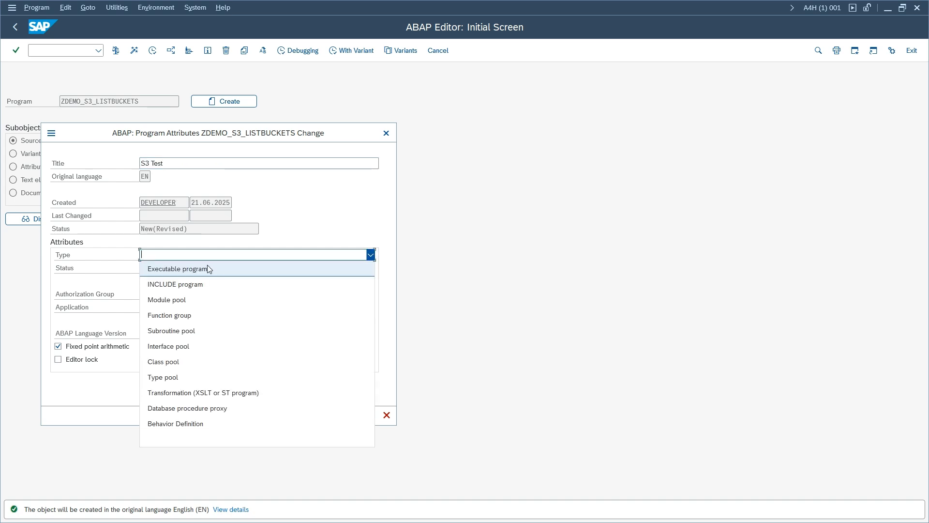
left_click(208, 268)
left_click(222, 267)
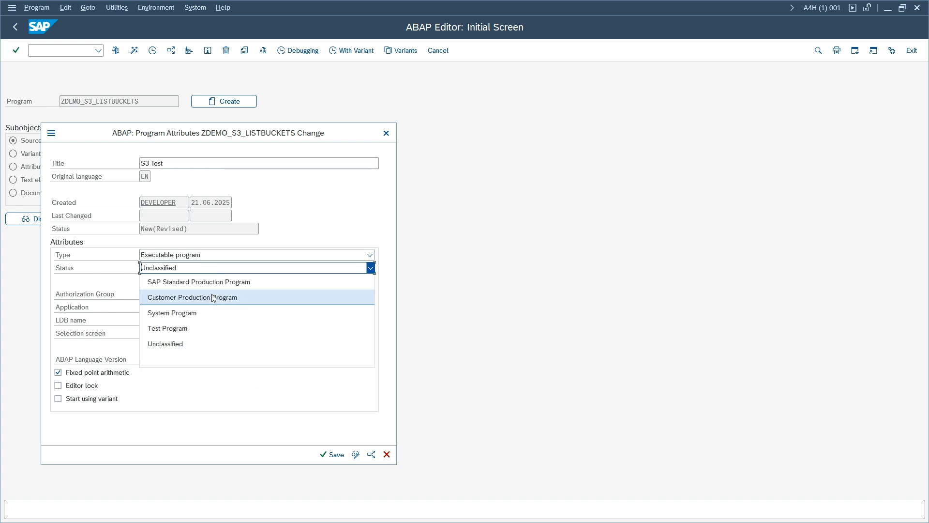
left_click(203, 328)
left_click(334, 455)
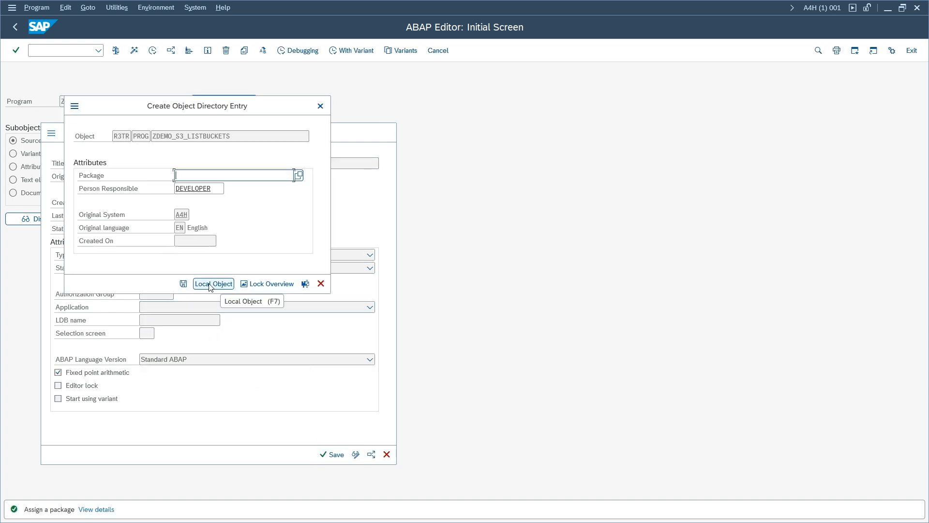
left_click(212, 284)
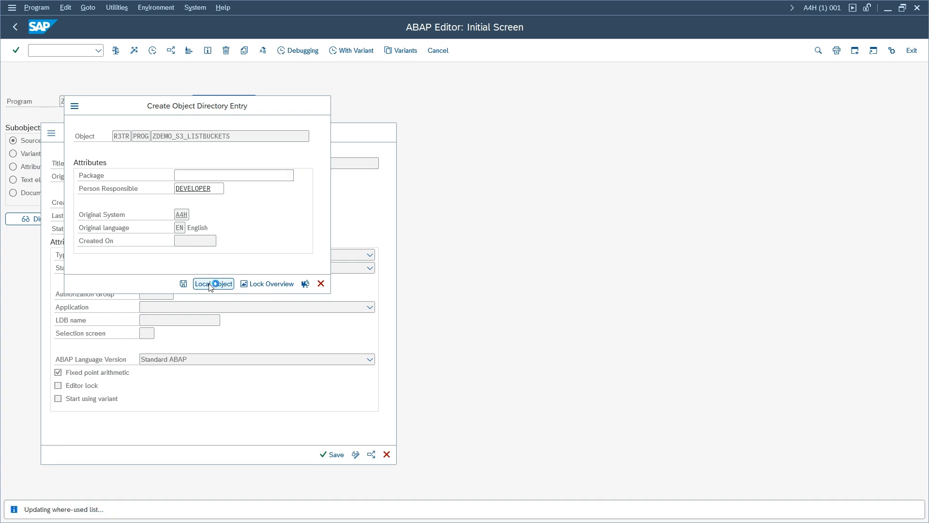
- Replace the program's source with the pasted S3 sample code
left_click(167, 158)
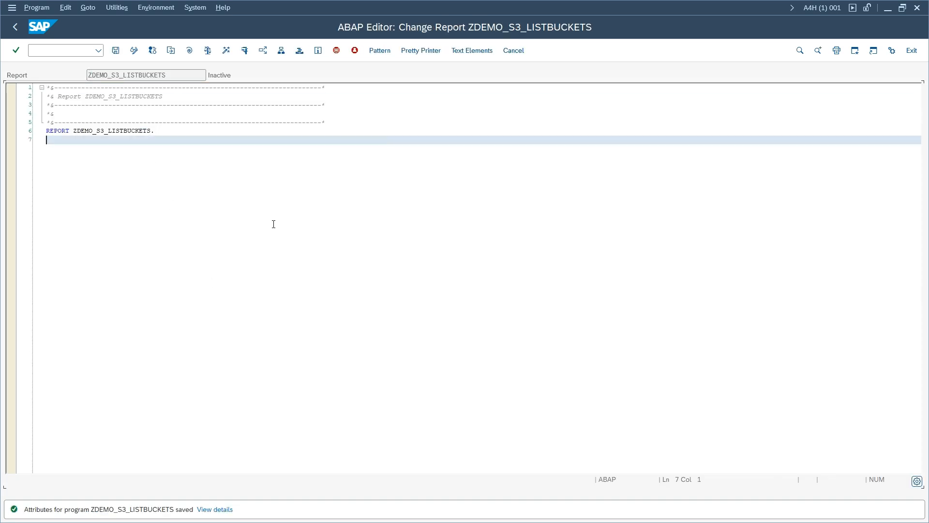
key("ctrl+a")
key("ctrl+v")
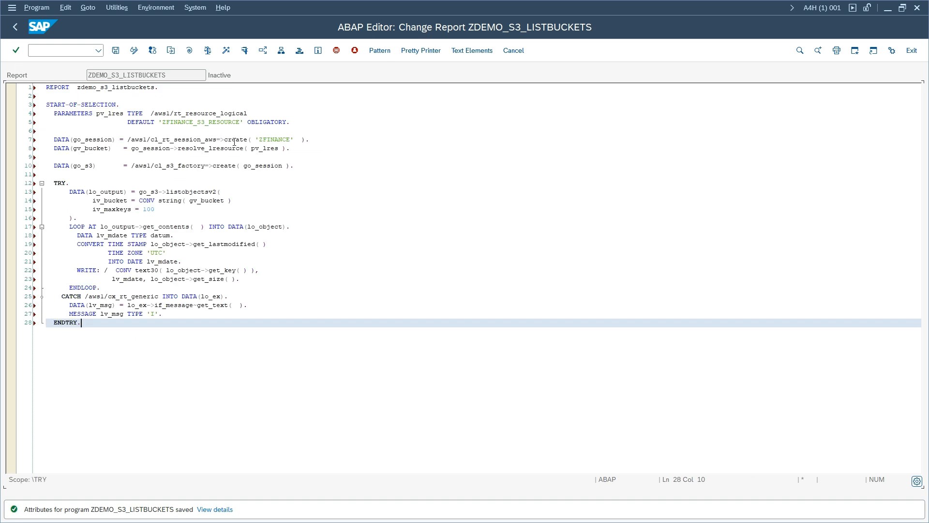
- Change the default resource to ZINVOICE_BUCKET and the profile to 'ZINVOICE', then check the report
left_click(237, 140)
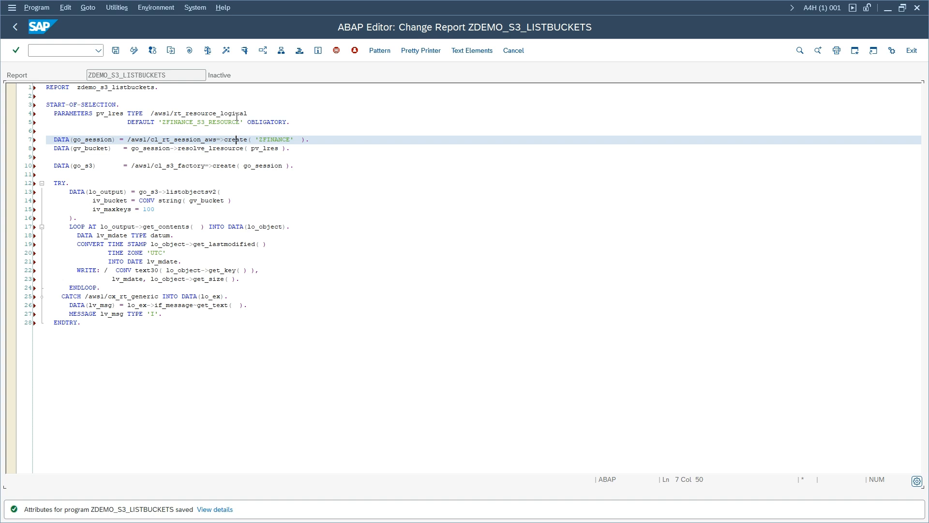
left_click_drag(240, 122, 164, 121)
type("ZINVOICE")
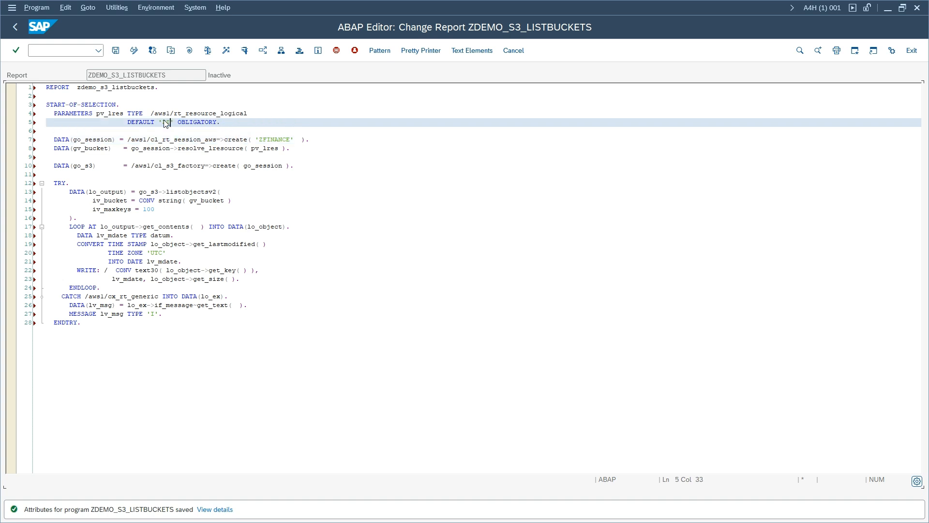
type("_BUCKET")
left_click_drag(290, 139, 263, 139)
type("INVOICE")
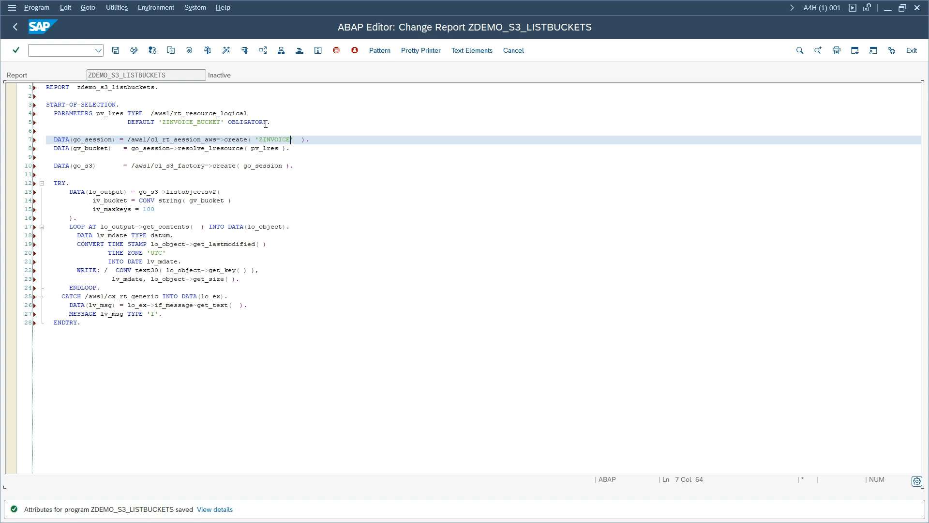
left_click(267, 123)
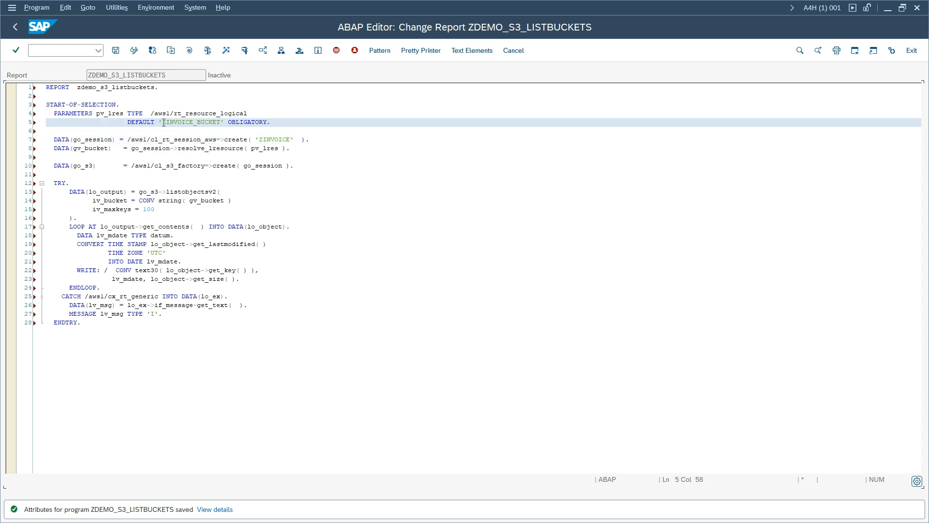
left_click_drag(162, 122, 220, 125)
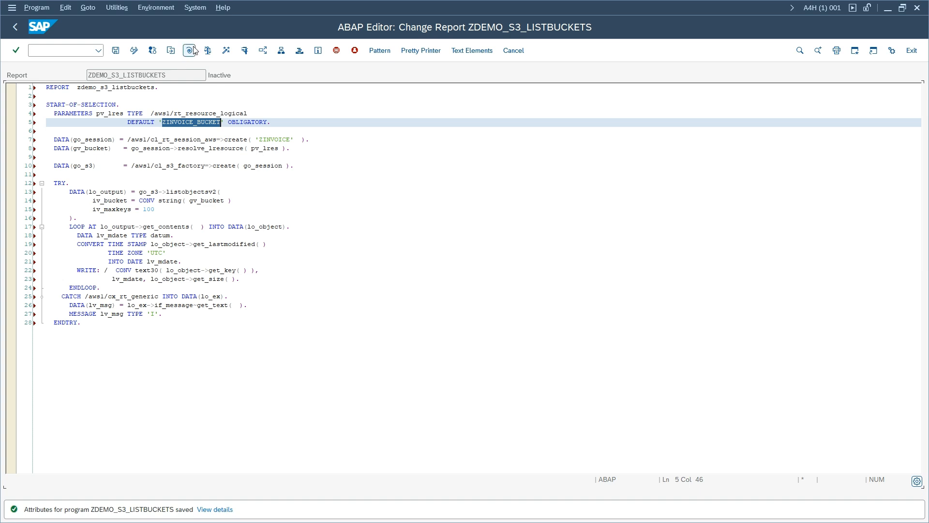
left_click(225, 50)
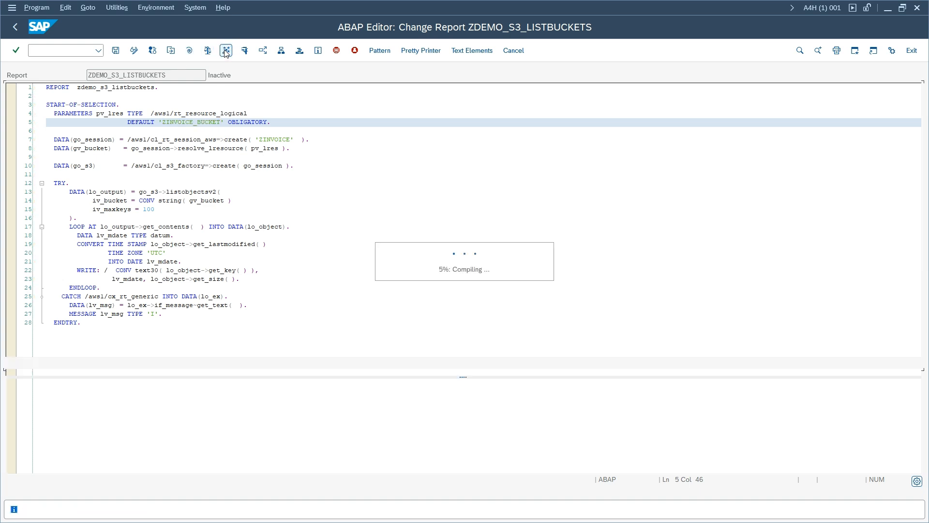
- Activate and run the report with PV_LRES ZINVOICE_BUCKET, listing Invoice 1.pdf of size 2.363
left_click(228, 155)
key("F8")
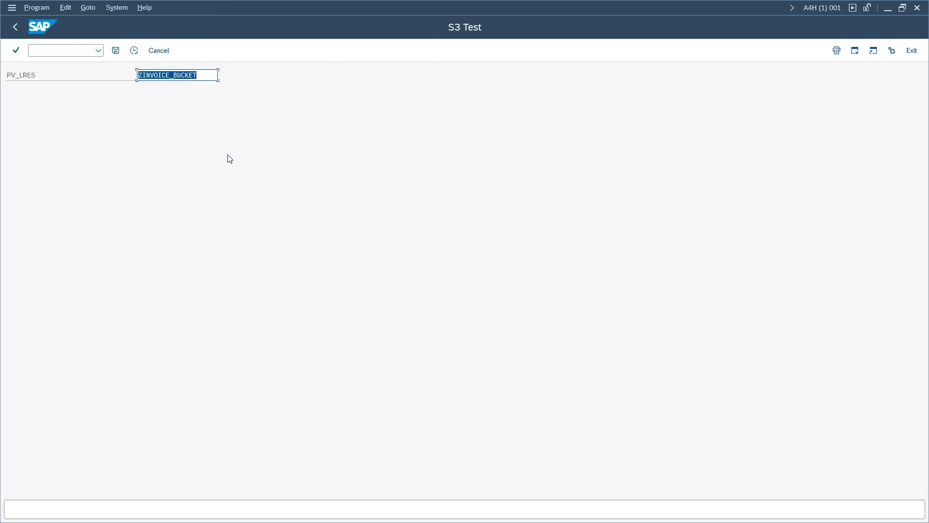
left_click(135, 52)
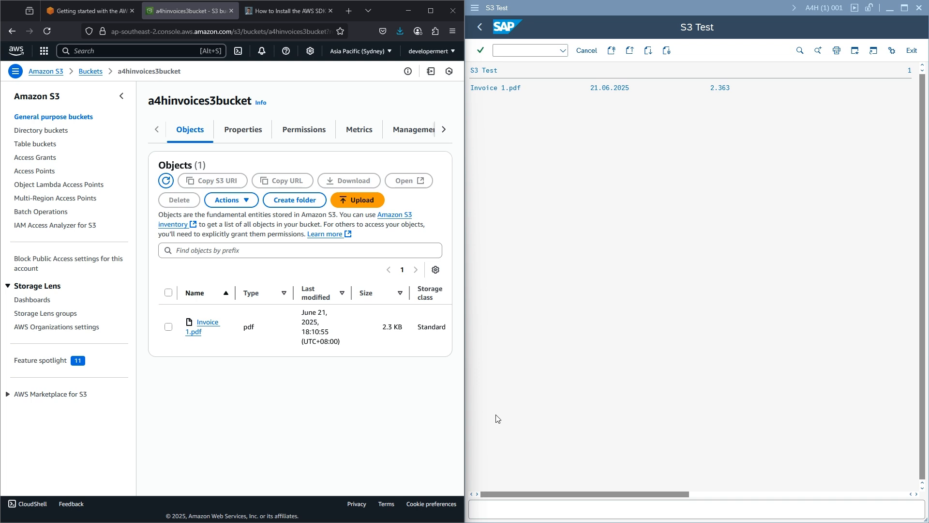
left_click(561, 50)
- Open /n/AWS1/IMG, expand Global Settings and review the Configure Scenarios documentation
left_click(538, 81)
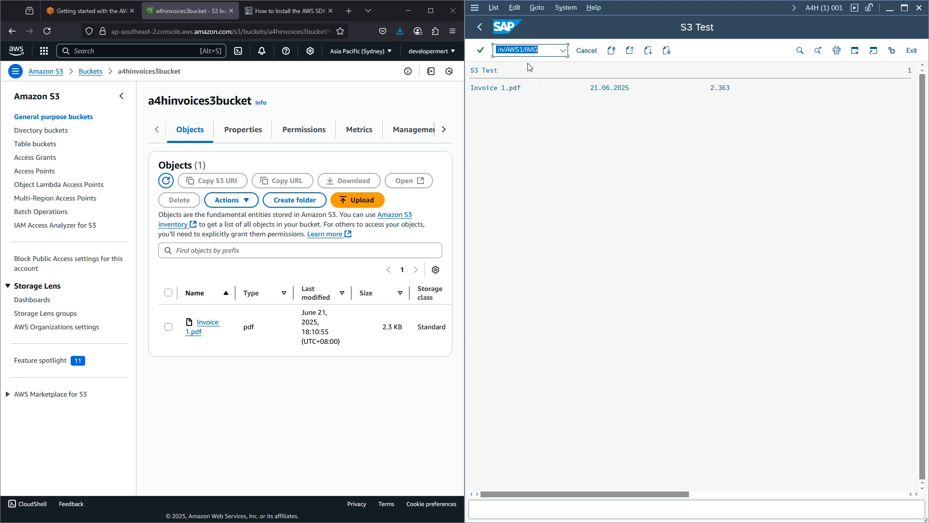
key("Return")
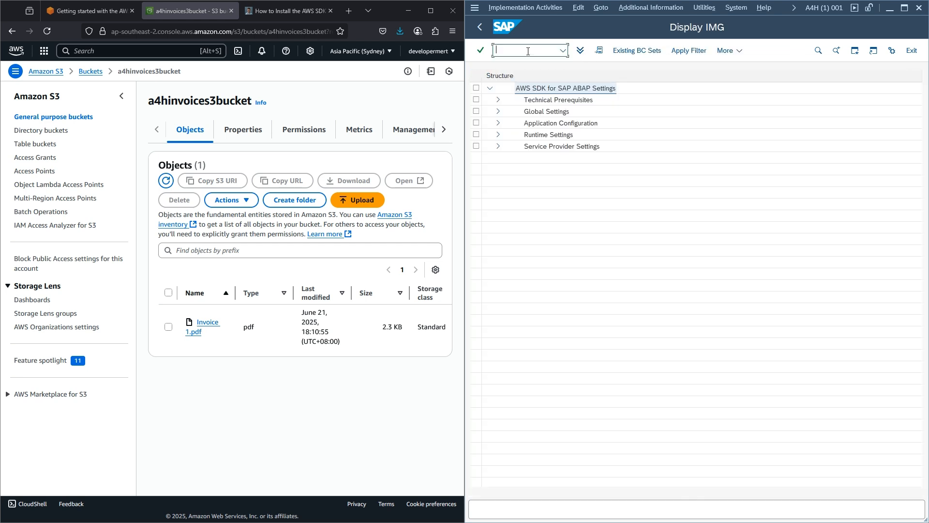
left_click(499, 124)
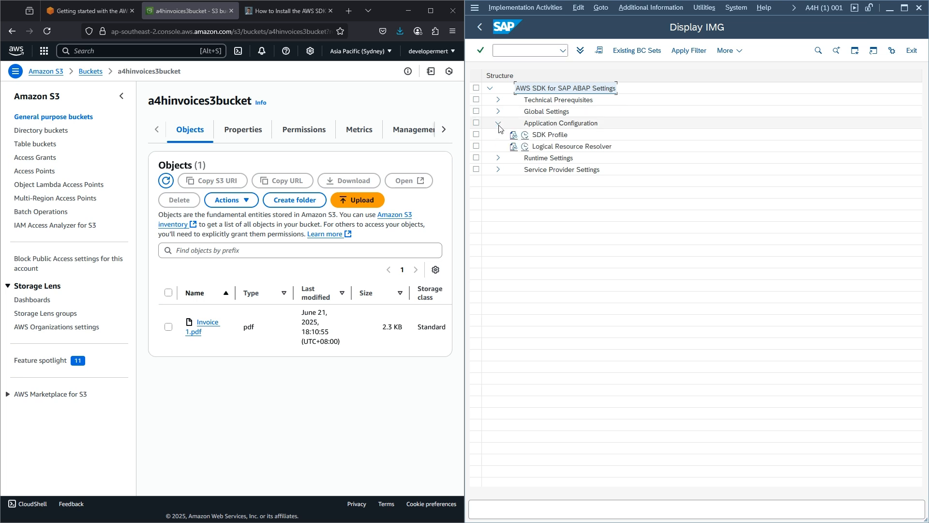
left_click(498, 112)
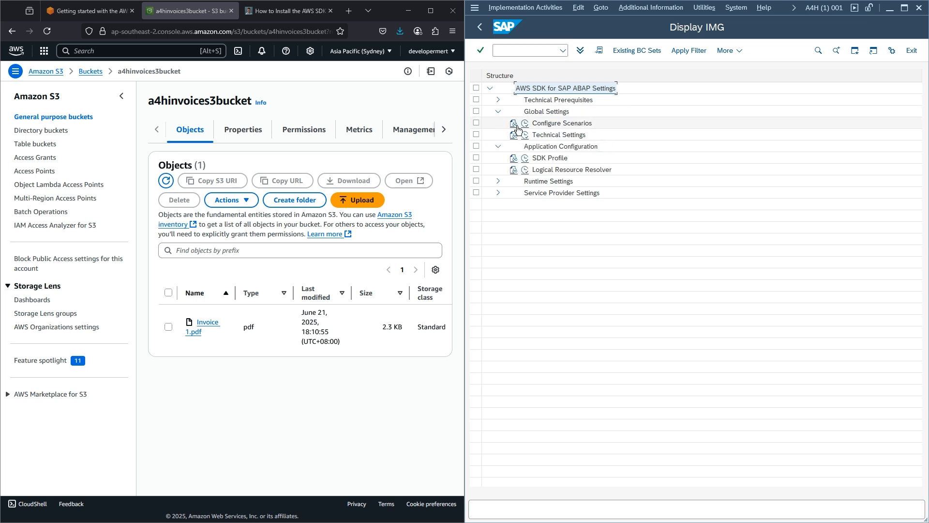
left_click(515, 124)
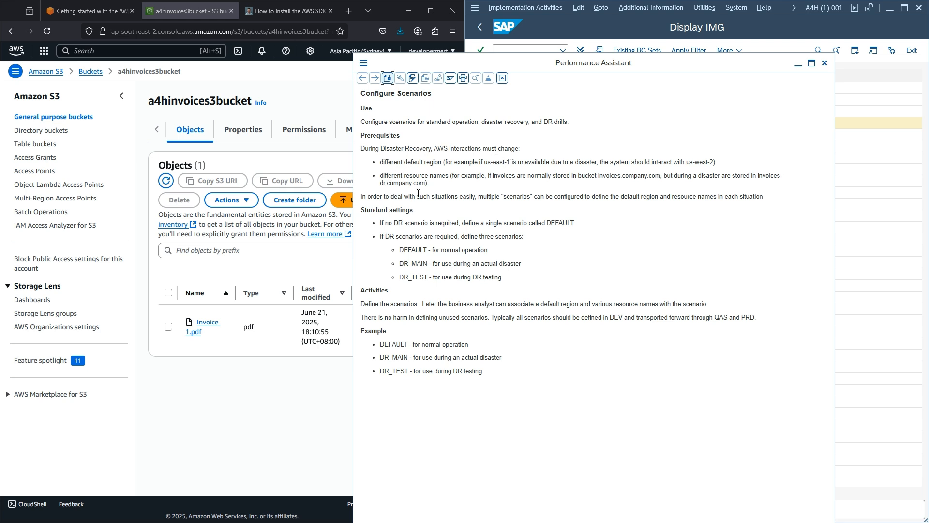
double_click(419, 264)
left_click(825, 63)
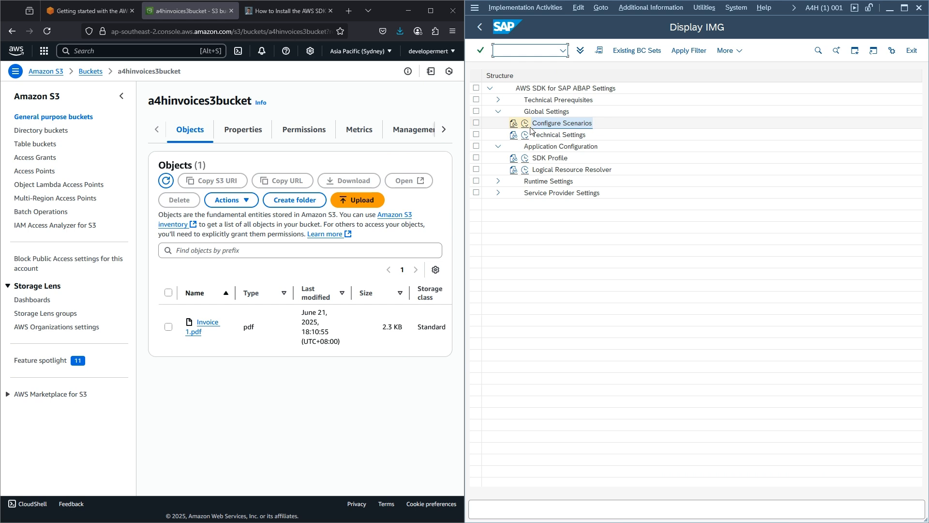
- Add and save scenario DR_MAIN described as 'DR Scenario', then return to the IMG tree
left_click(524, 125)
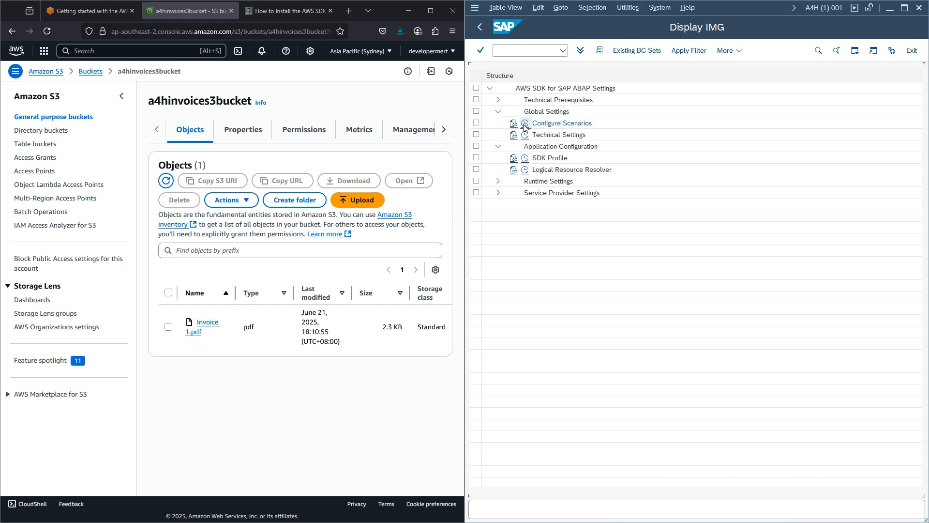
left_click(639, 52)
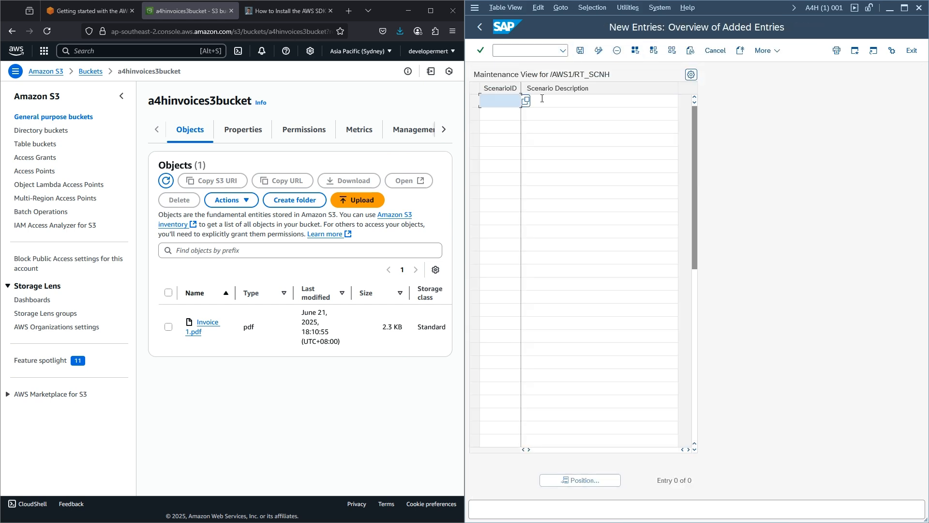
type("DR_MAIN")
left_click(564, 100)
type("DRScenario")
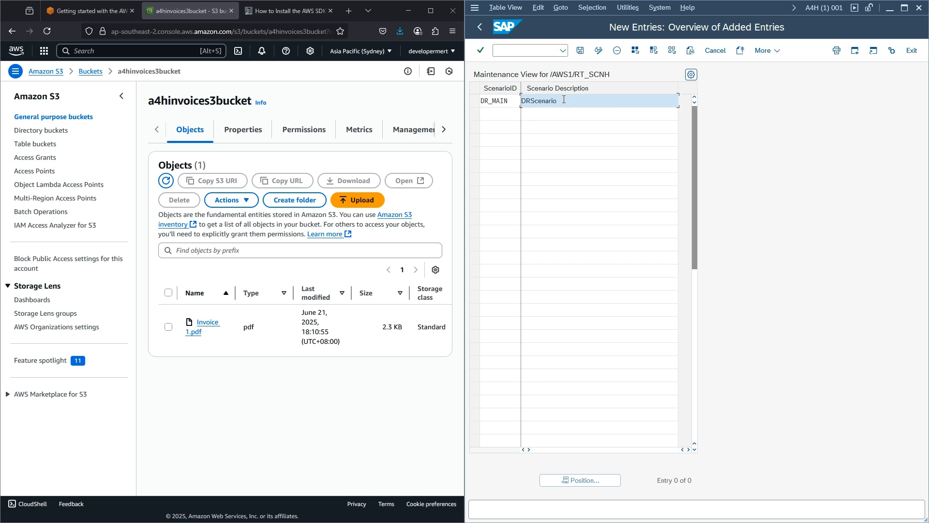
left_click(580, 51)
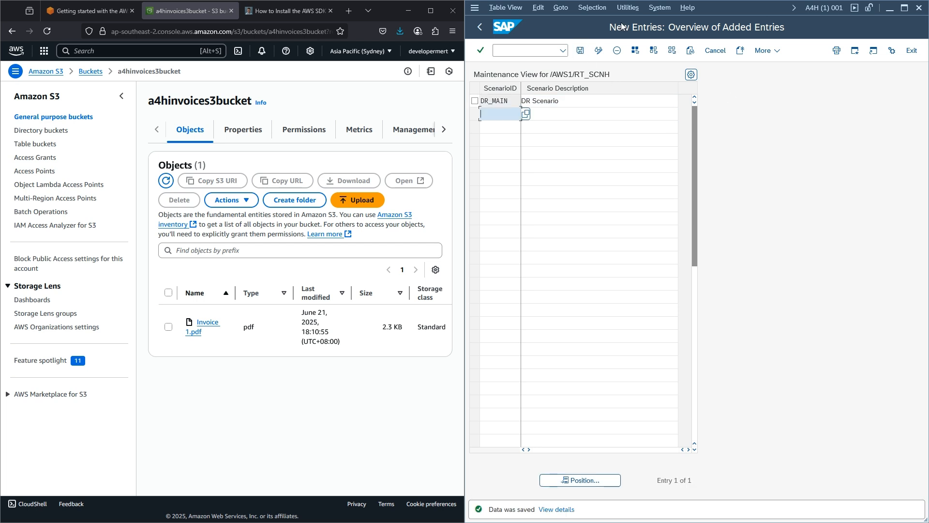
left_click(479, 28)
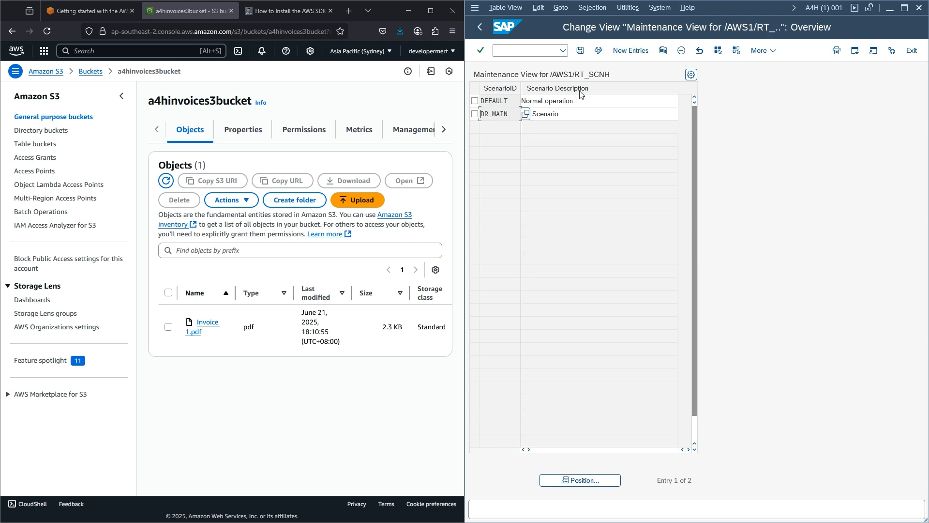
left_click(484, 28)
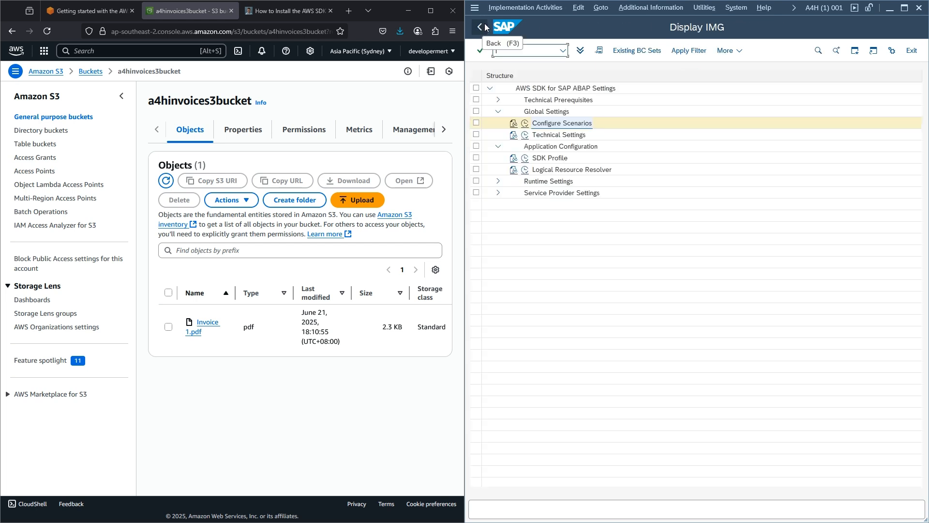
- Open ZINVOICE's SDK Profile Authentication and Settings, showing scenario DEFAULT and region ap-southeast-2
left_click(526, 159)
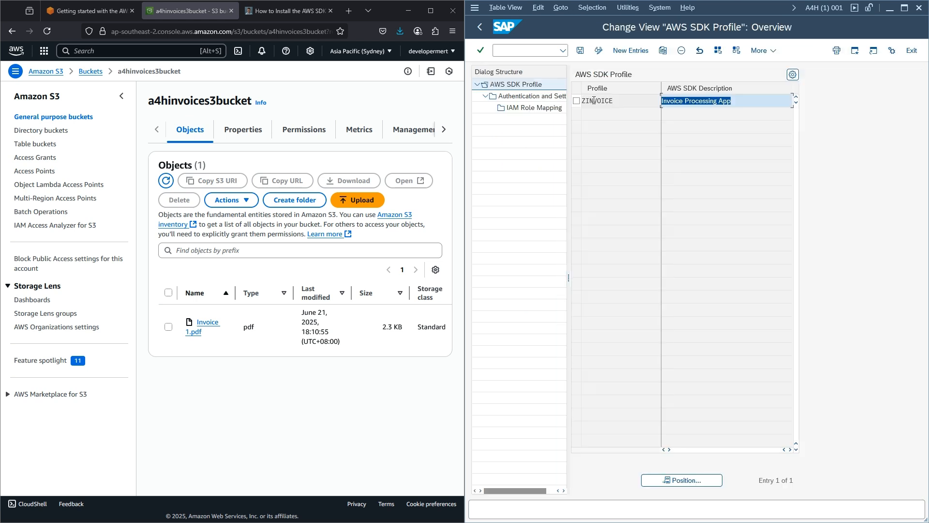
left_click(542, 97)
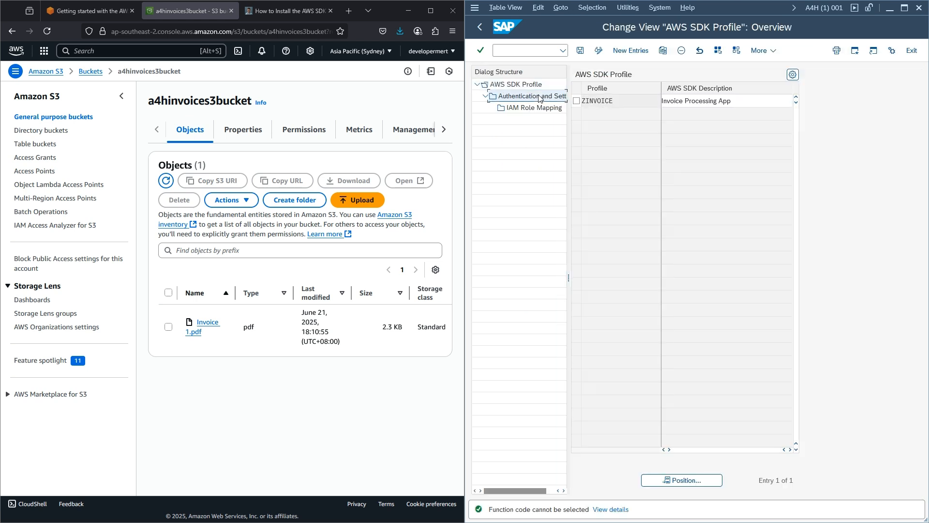
left_click(577, 100)
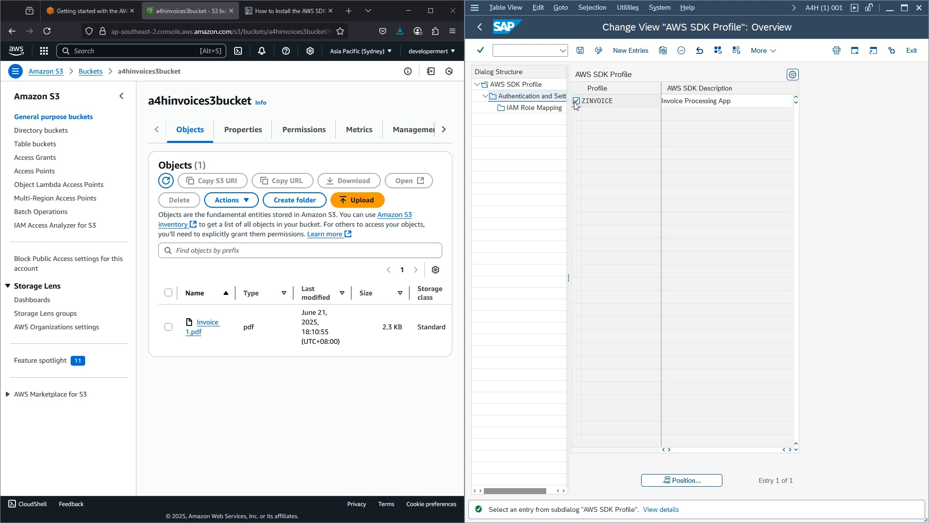
left_click(533, 98)
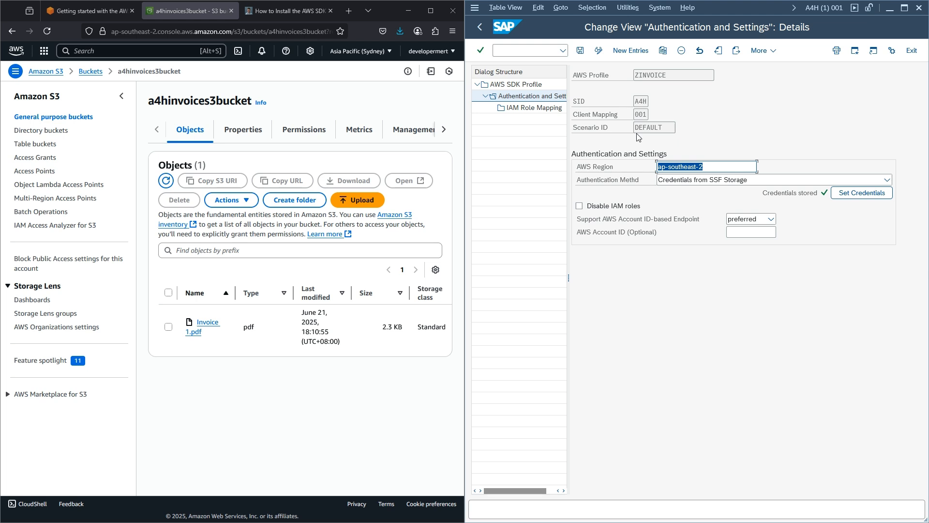
left_click(312, 107)
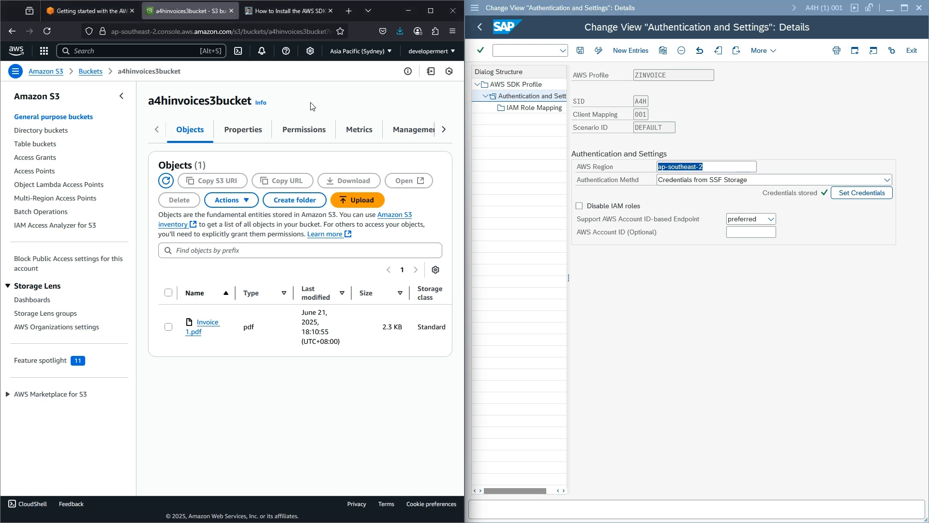
- Check the invoice bucket's properties, then switch the S3 bucket list to Asia Pacific (Singapore)
left_click(241, 133)
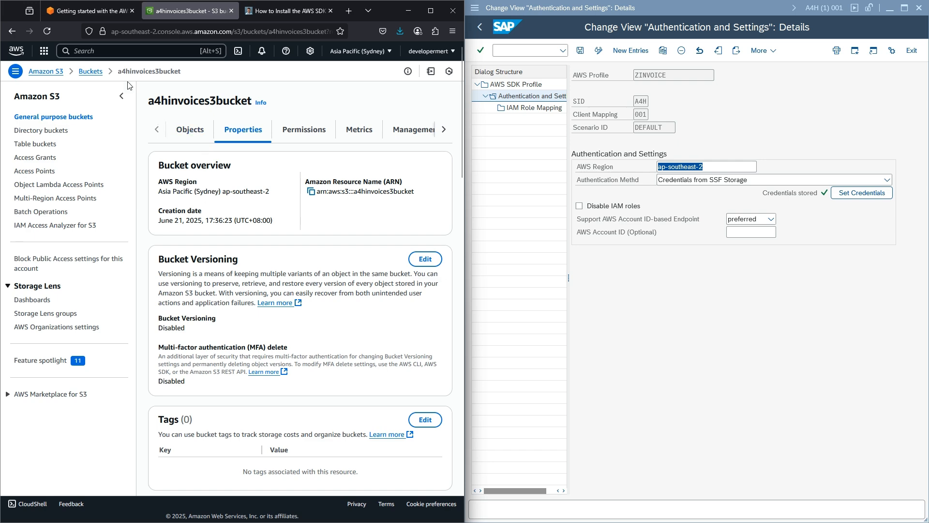
left_click(91, 72)
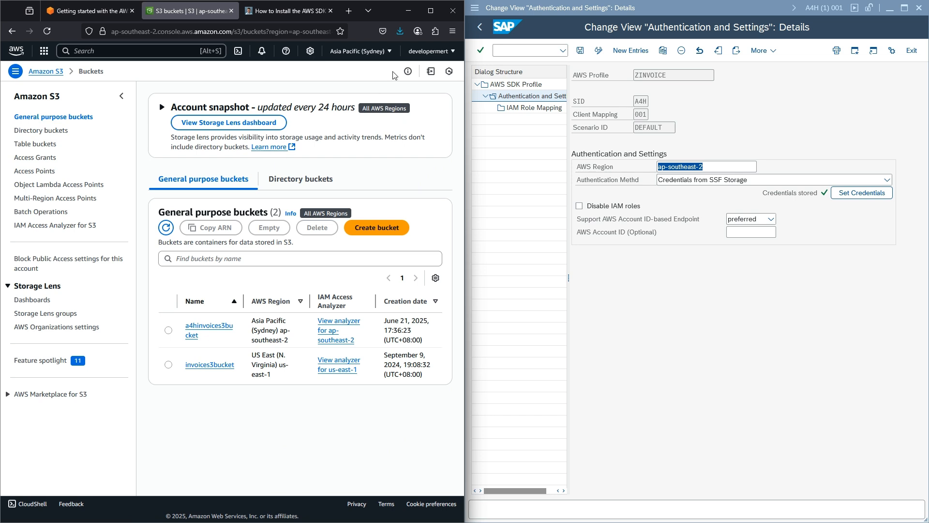
left_click(372, 58)
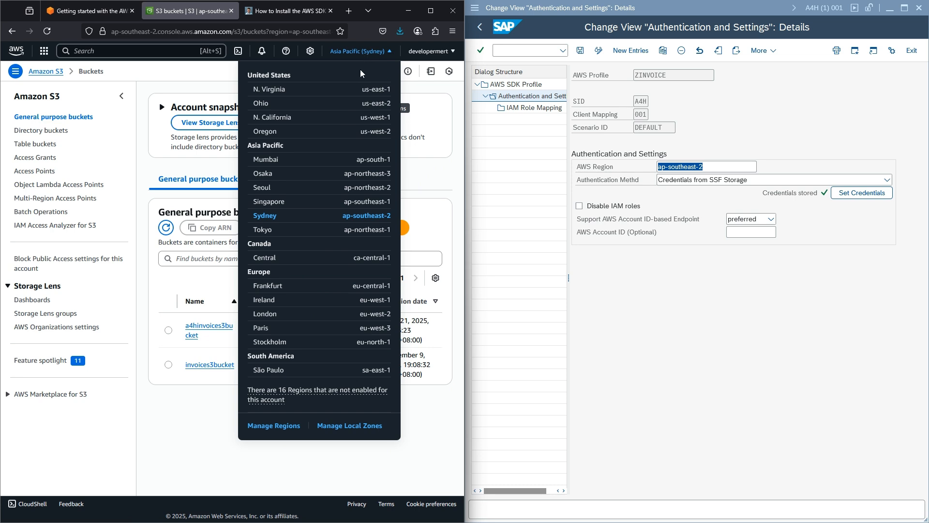
left_click(269, 203)
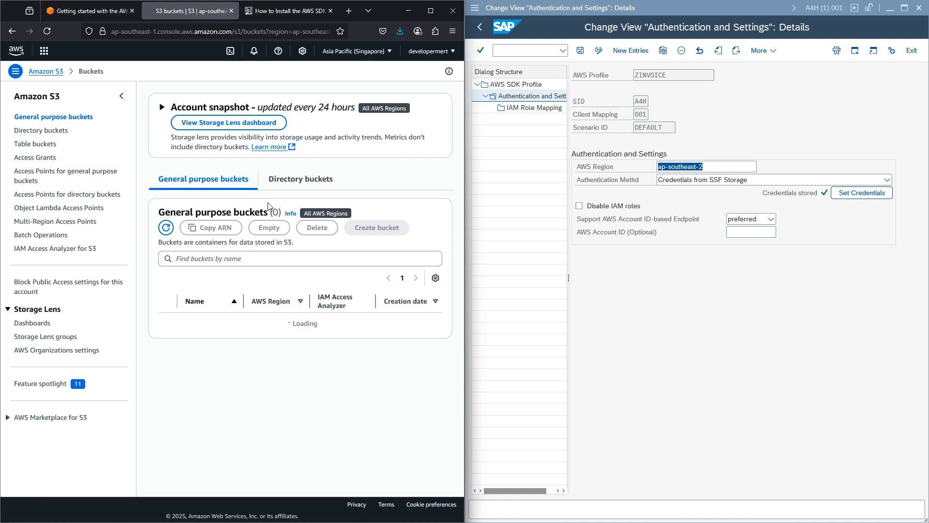
- Create general-purpose bucket invoicebucketdr in ap-southeast-1 and open it from the bucket list
left_click(376, 228)
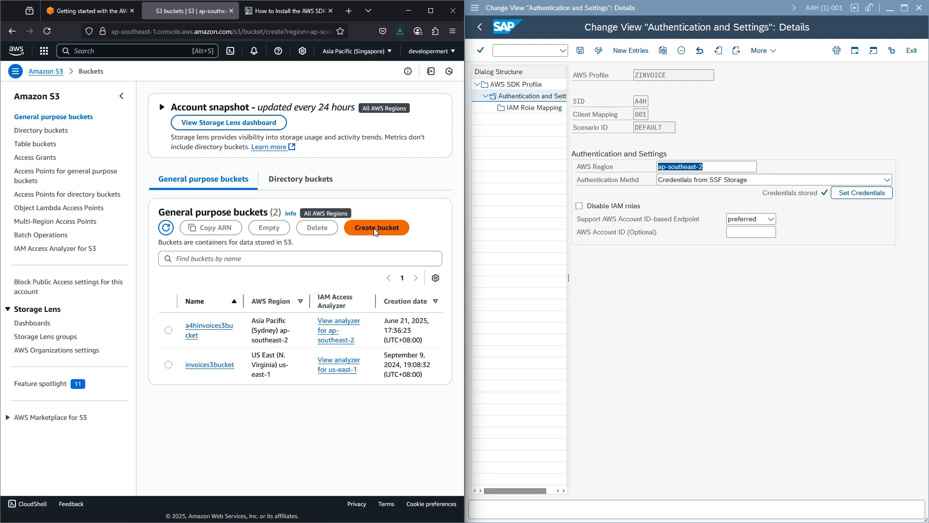
left_click(89, 266)
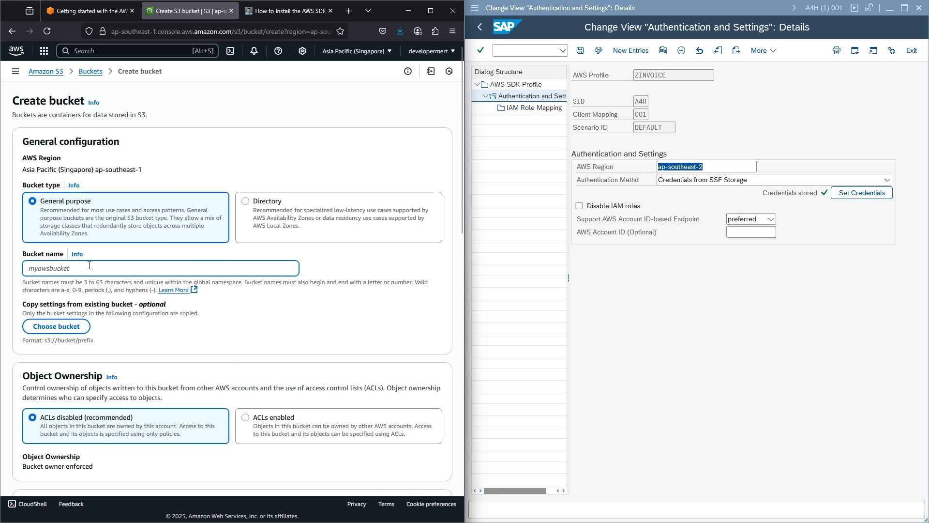
type("invoicebucketdr")
scroll(180, 225, "down", 2)
scroll(181, 225, "up", 2)
scroll(132, 165, "down", 3)
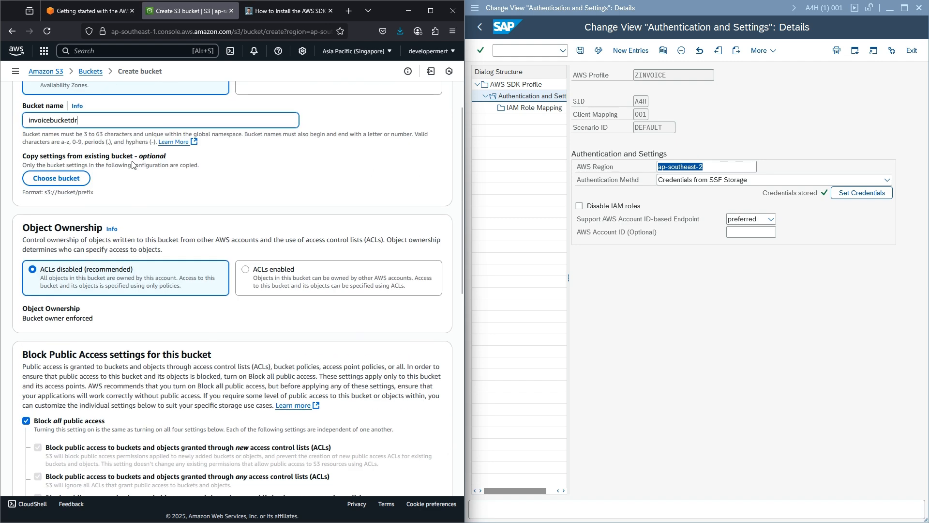
scroll(132, 165, "up", 3)
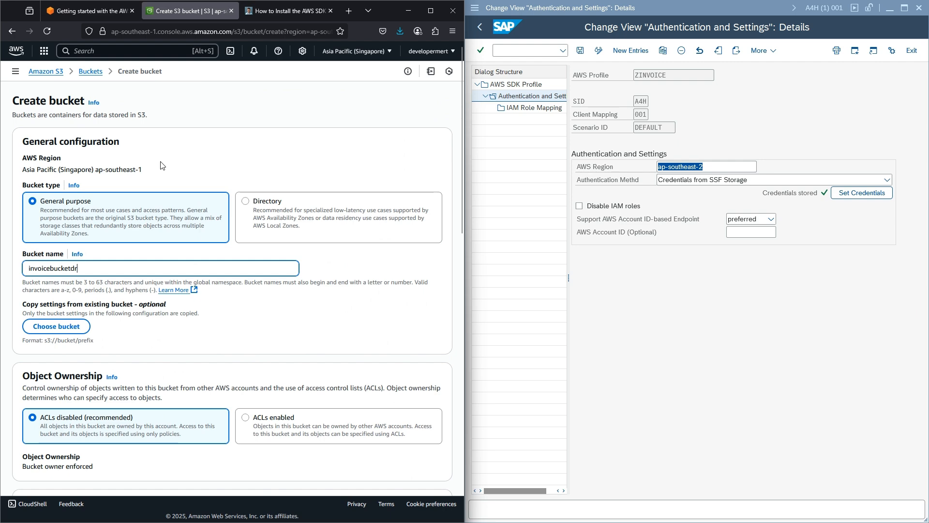
scroll(161, 166, "down", 13)
scroll(173, 184, "down", 2)
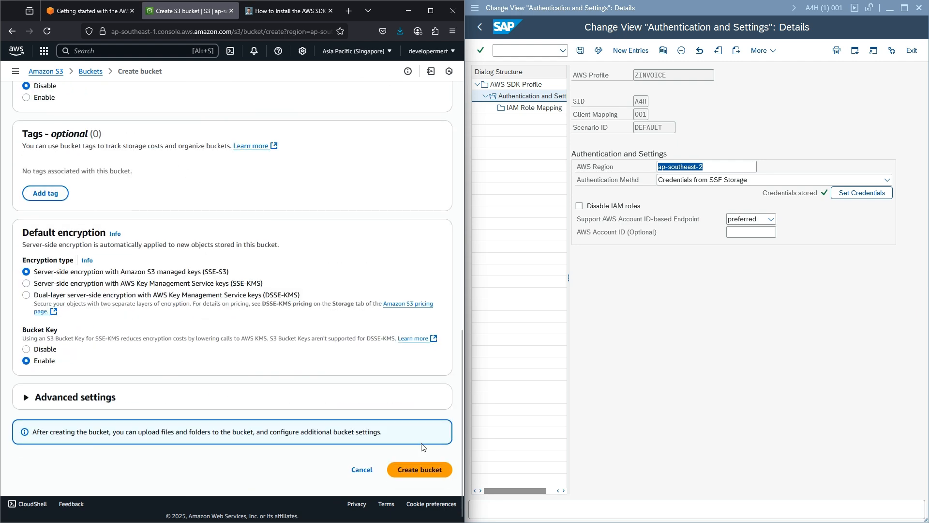
left_click(432, 466)
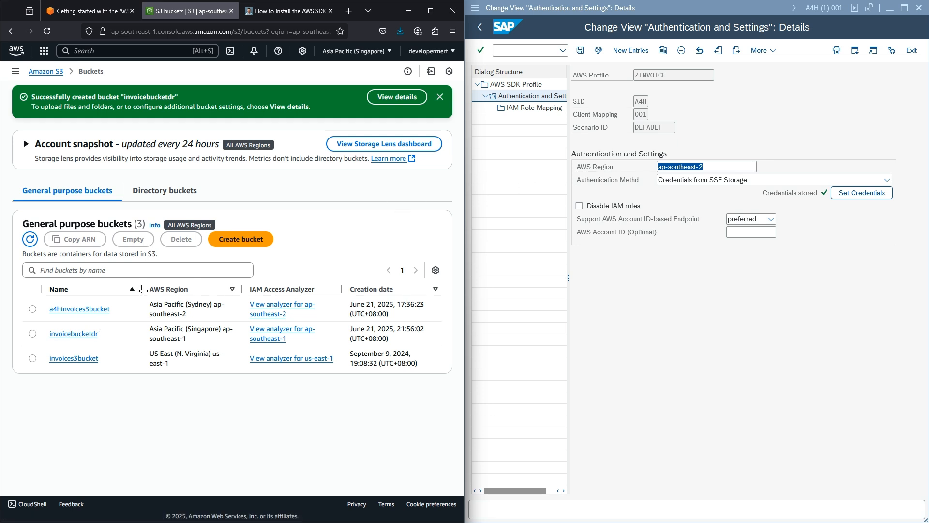
left_click(74, 334)
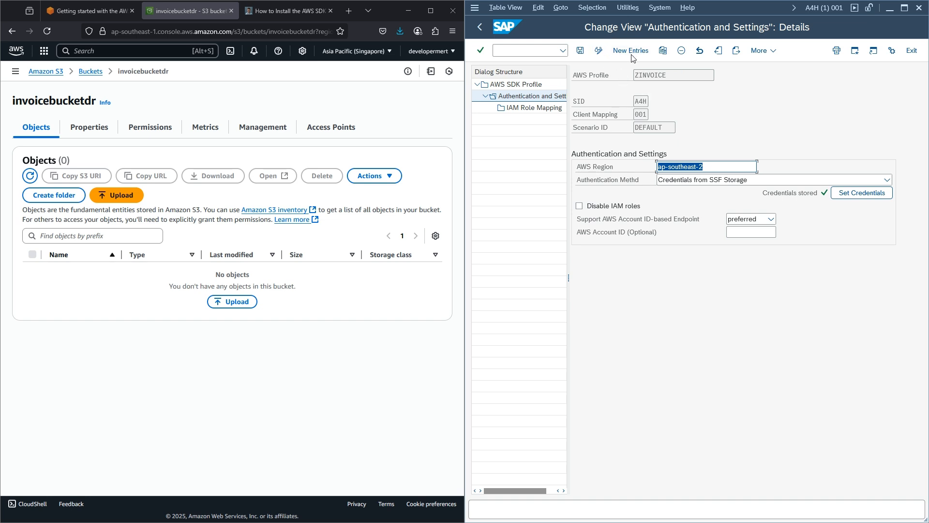
- Add a new authentication entry with SID A4H, client 001 and scenario DR_MAIN
left_click(631, 51)
left_click(644, 103)
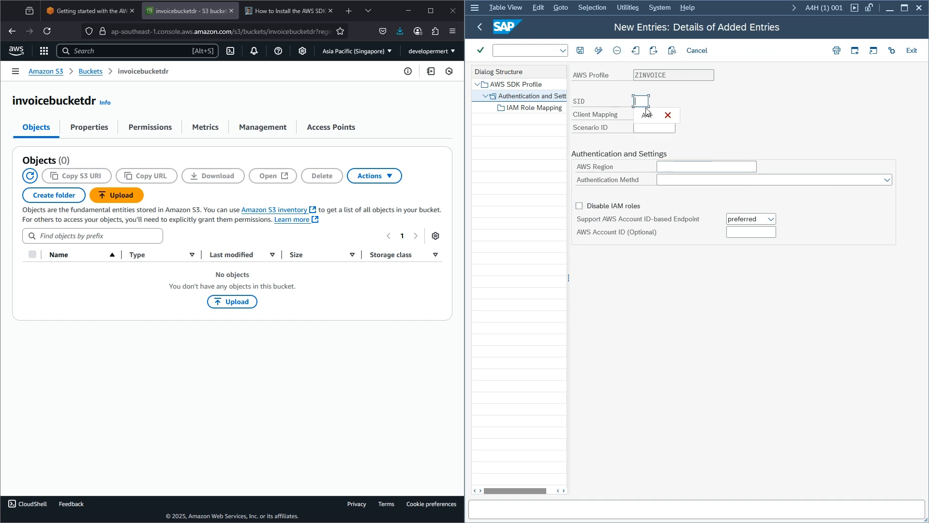
left_click(647, 115)
left_click(644, 115)
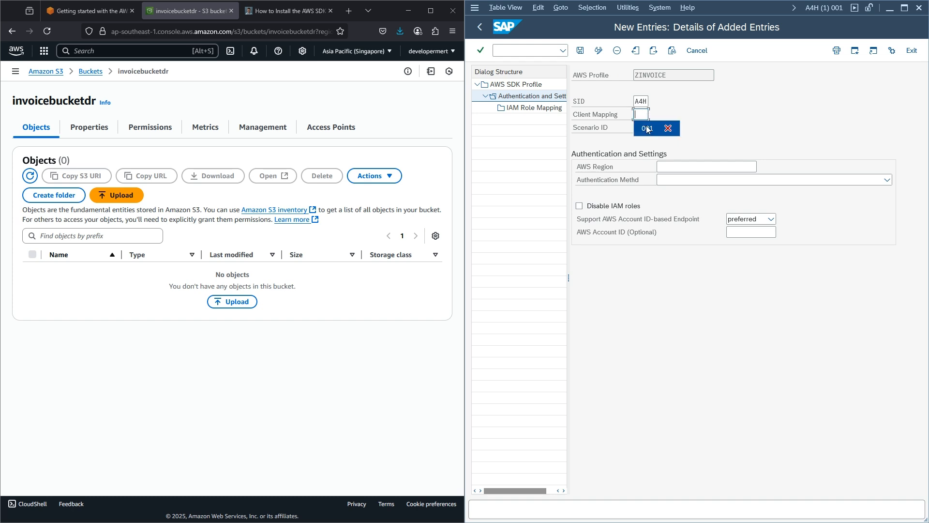
left_click(653, 127)
left_click(680, 128)
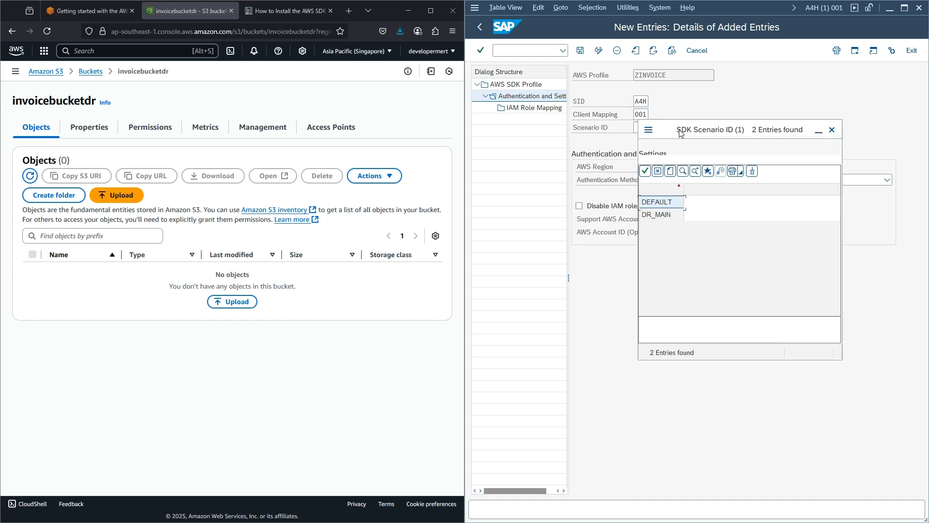
left_click(658, 216)
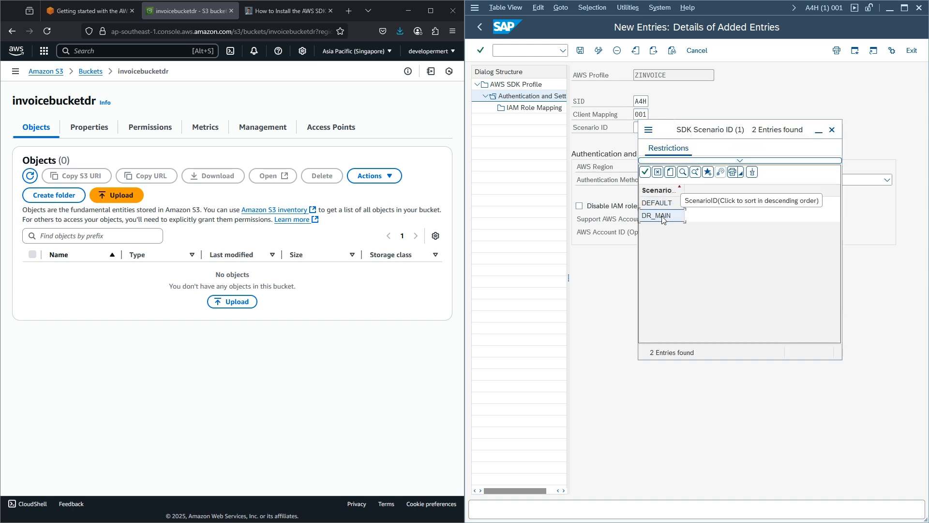
double_click(658, 215)
- Set region ap-southeast-1 from the bucket properties, use Credentials from SSF Storage, save, and open credentials
left_click(90, 128)
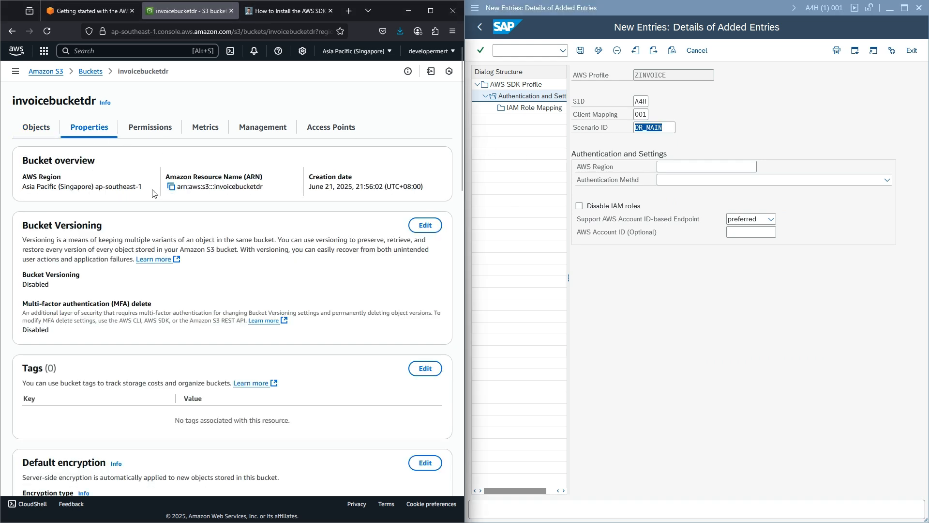
left_click_drag(143, 189, 99, 189)
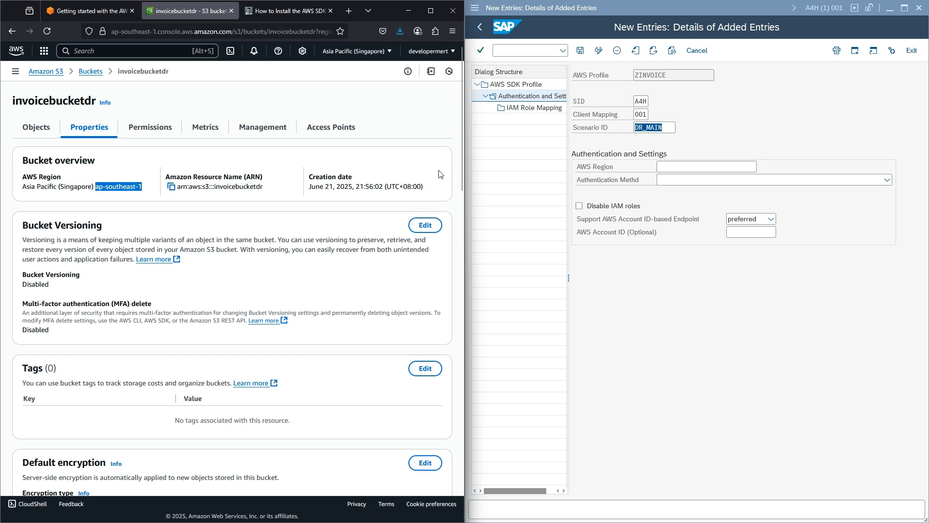
key("ctrl+c")
left_click(687, 166)
key("ctrl+v")
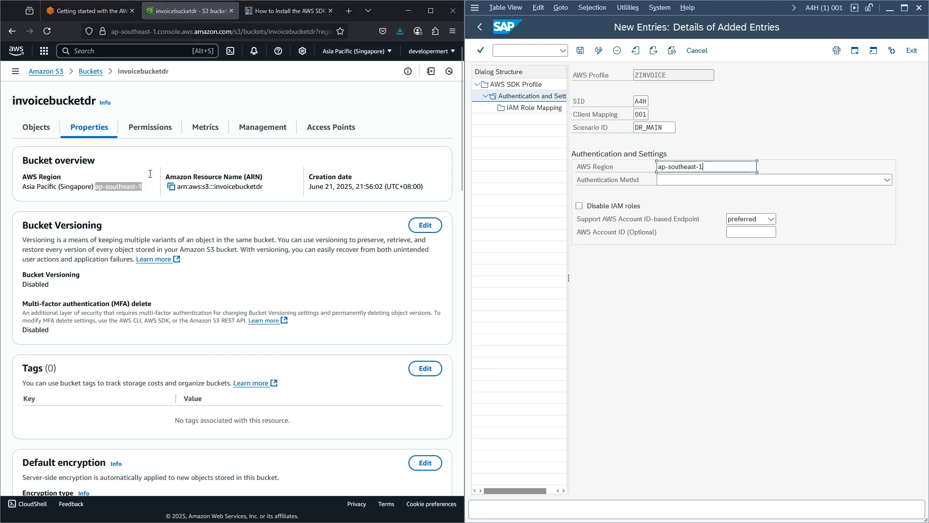
left_click(817, 182)
left_click(736, 209)
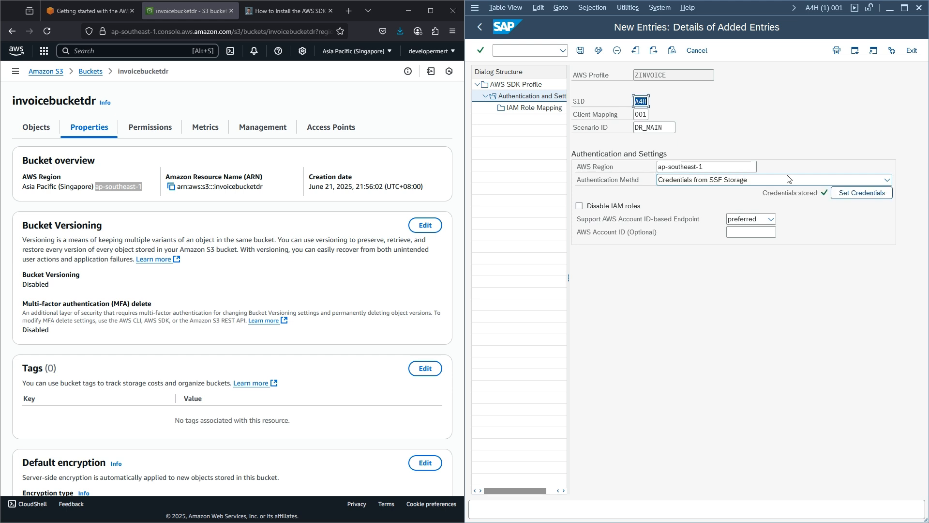
left_click(581, 51)
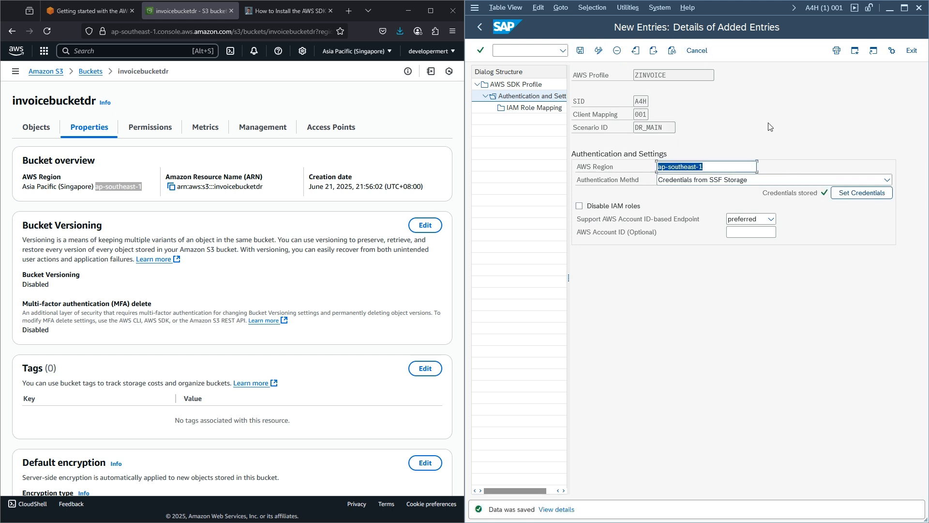
left_click(875, 193)
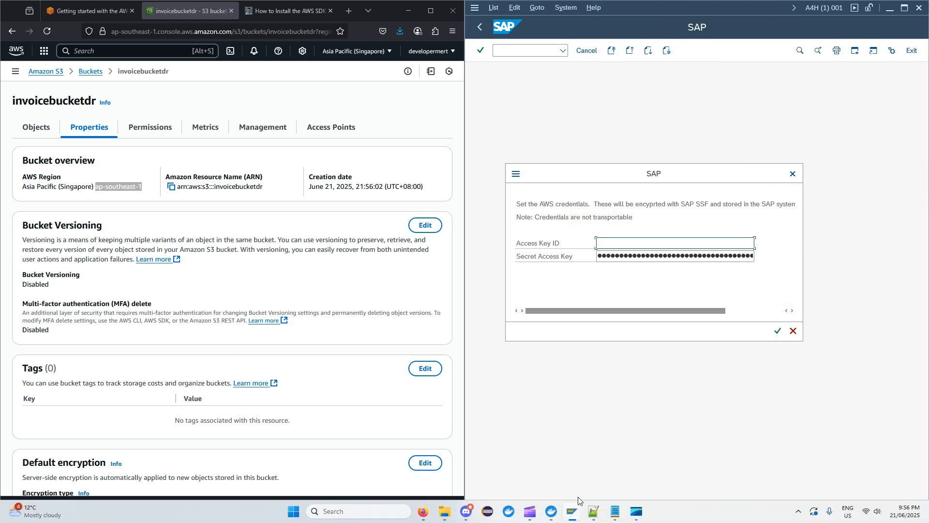
- Paste the access key ID and secret access key from the notes, save, and open IAM Role Mapping
left_click(616, 512)
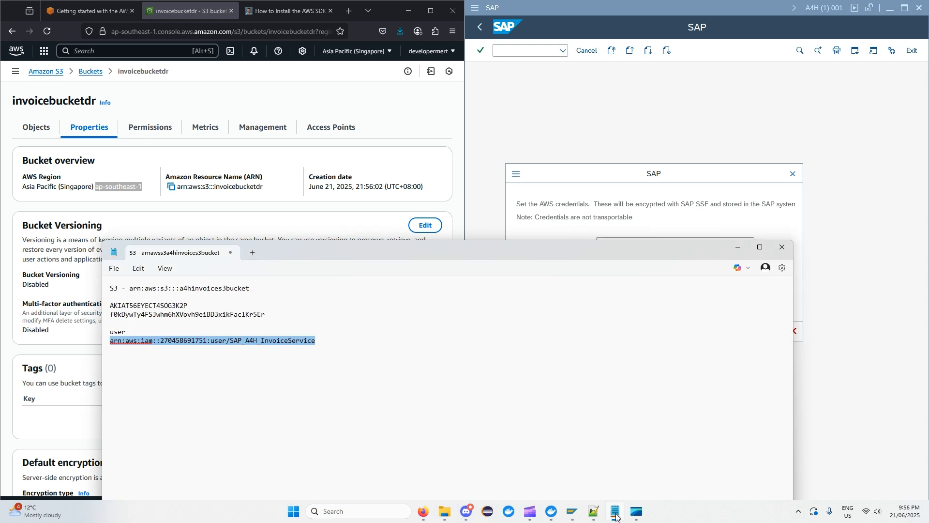
double_click(160, 305)
left_click(620, 244)
key("ctrl+v")
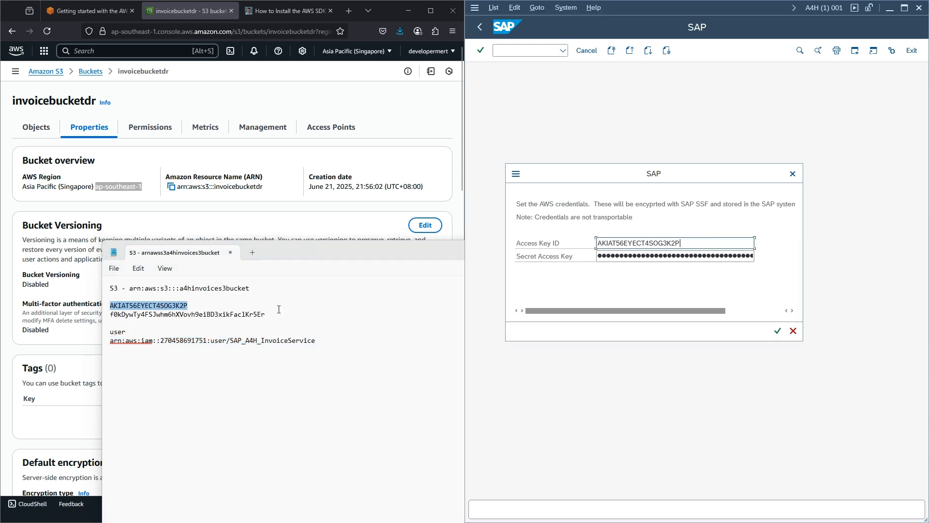
double_click(229, 318)
left_click(650, 256)
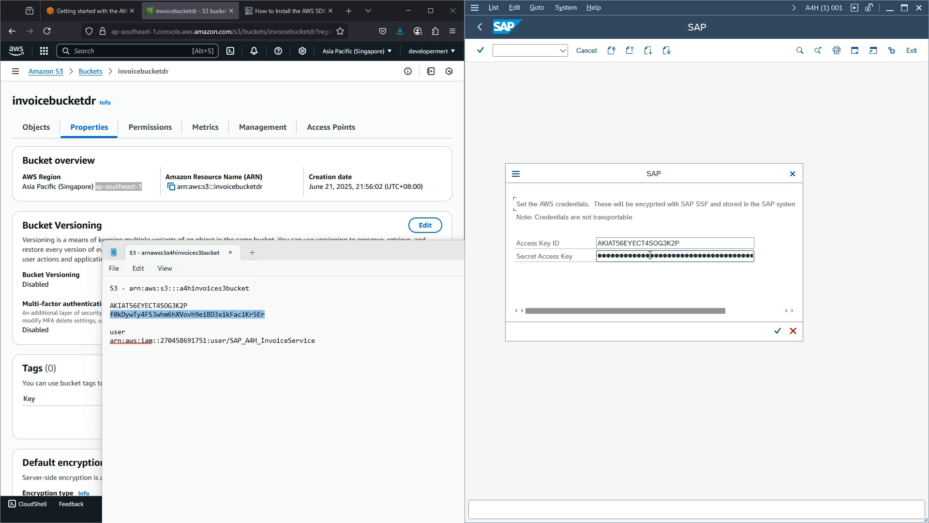
left_click(778, 330)
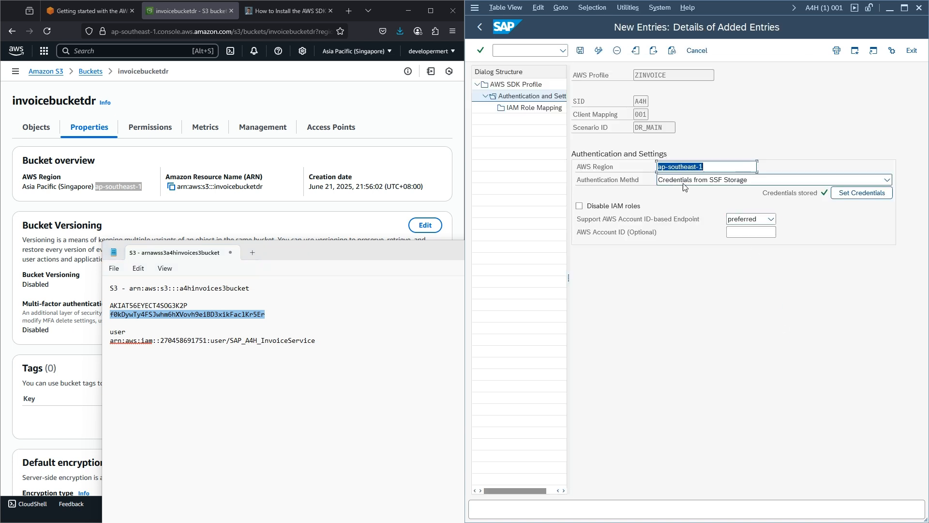
left_click(580, 50)
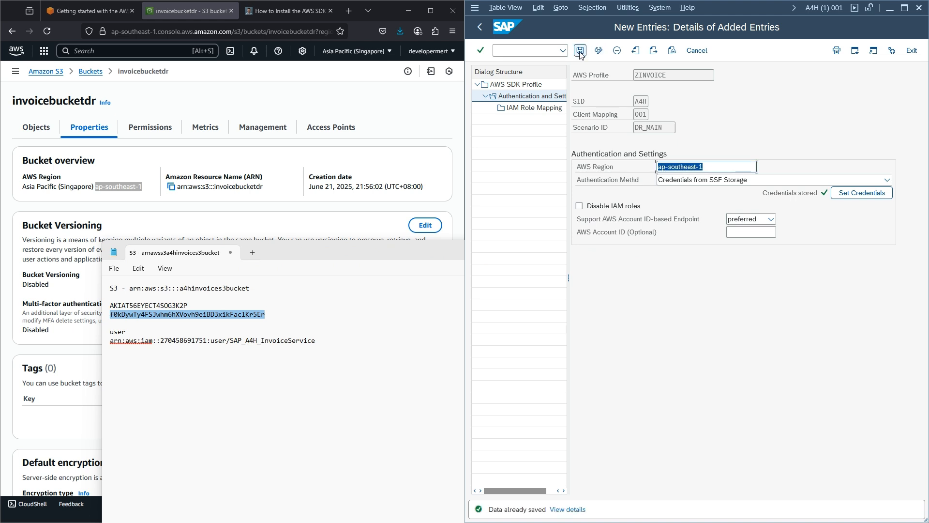
double_click(528, 112)
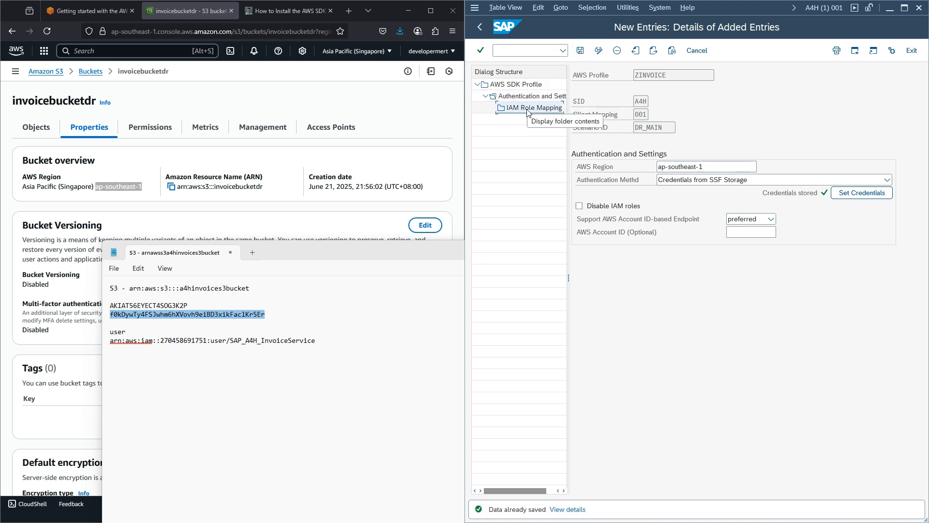
- Start a new IAM role mapping with sequence 001 and logical role PROC_OFF
left_click(629, 53)
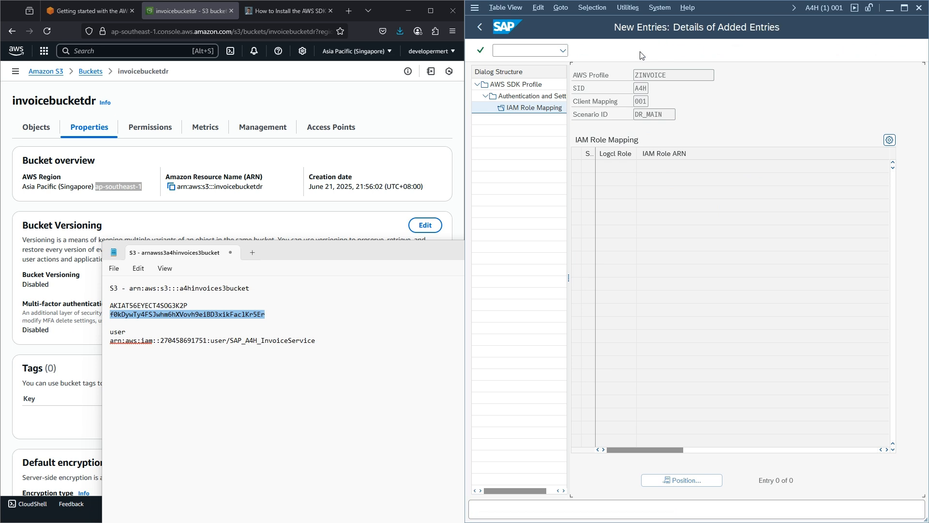
left_click(641, 141)
left_click(648, 155)
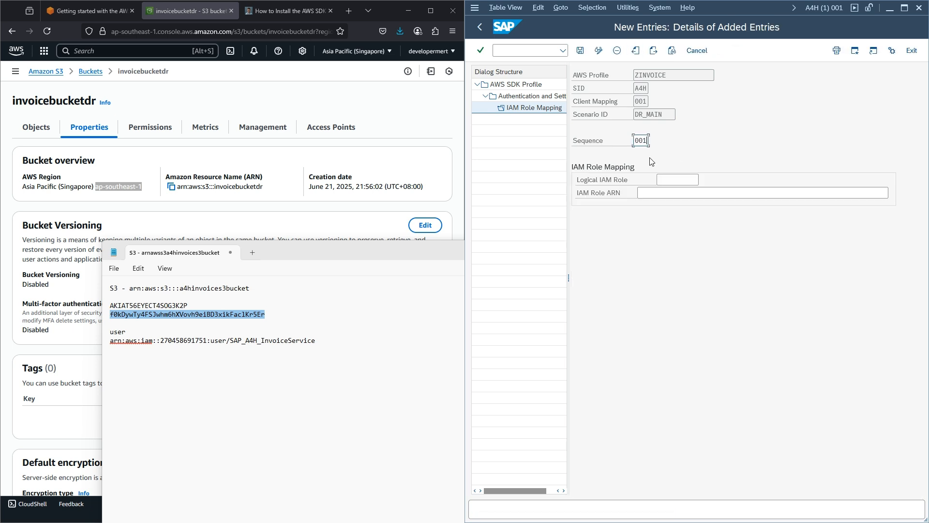
left_click(678, 179)
left_click(690, 194)
- Copy the SAPInvoiceRole ARN from the IAM console into the mapping and save it
left_click_drag(327, 344, 103, 350)
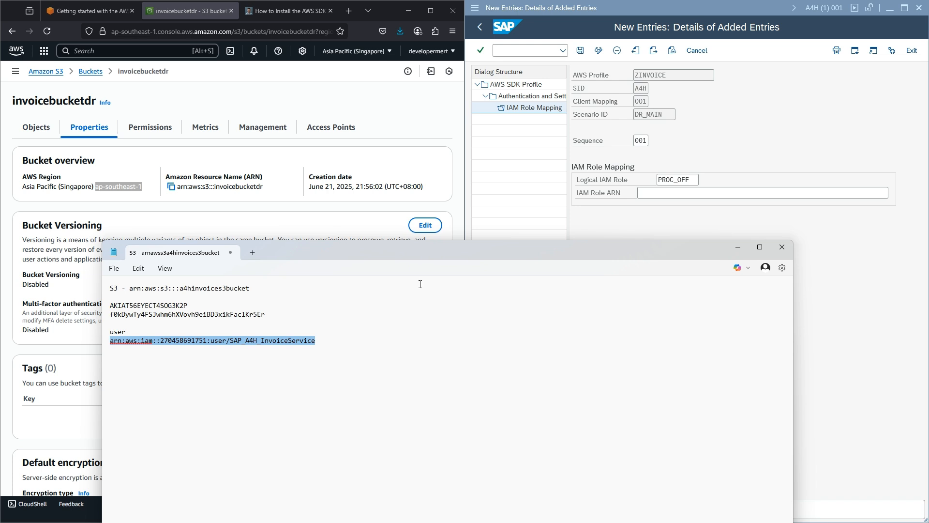
left_click(190, 100)
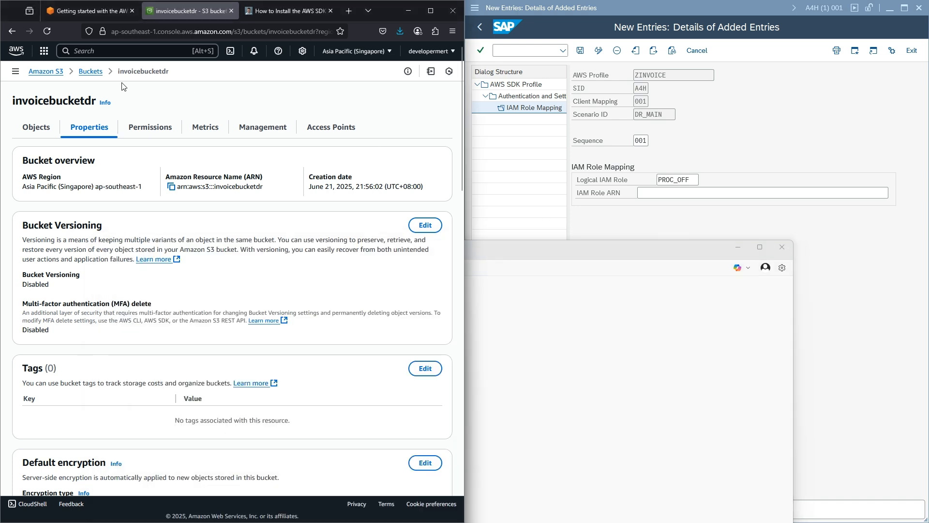
left_click(88, 51)
type("iam")
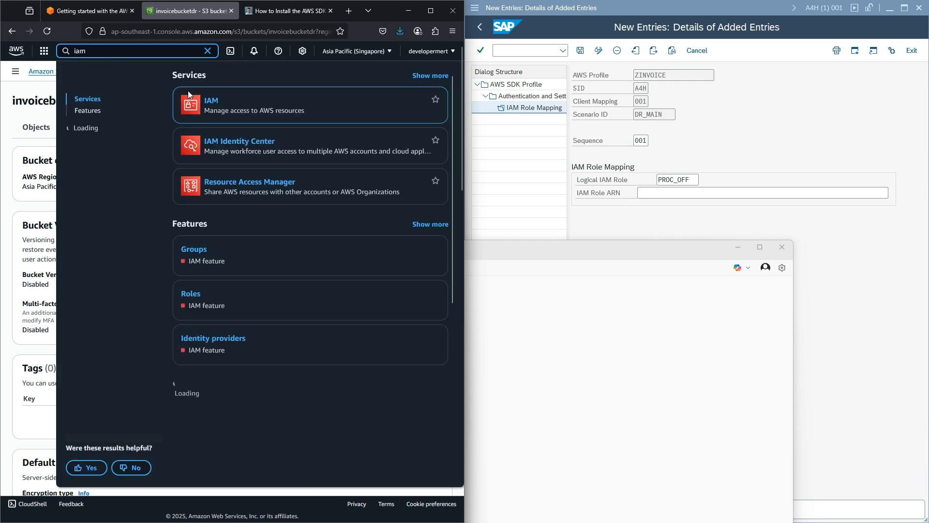
key("Return")
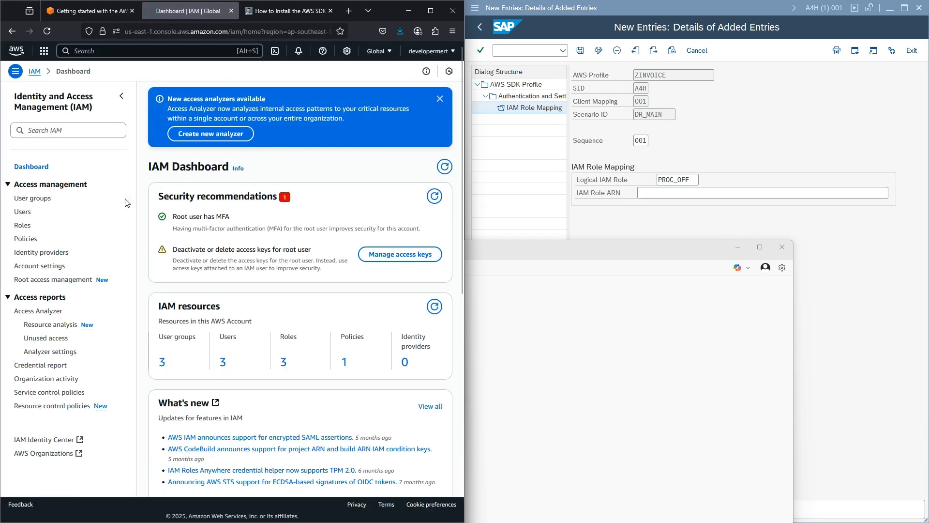
left_click(23, 226)
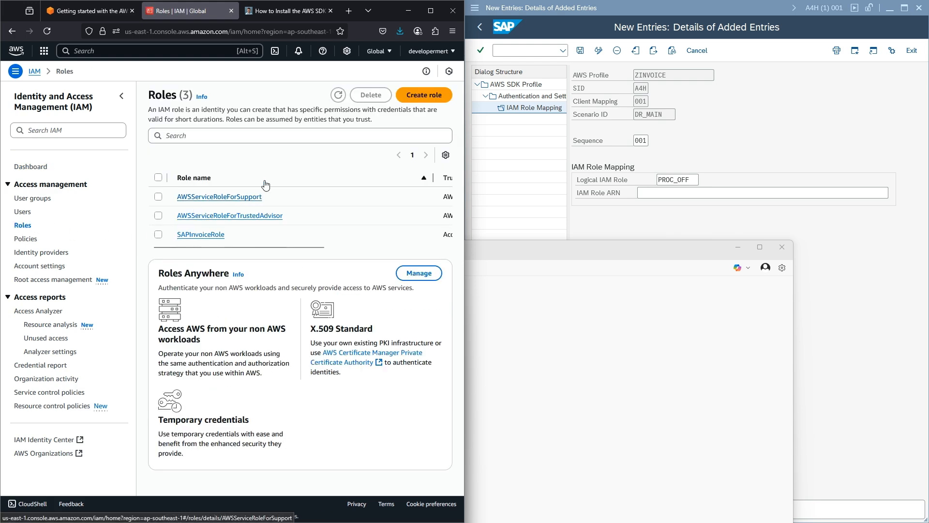
left_click(202, 235)
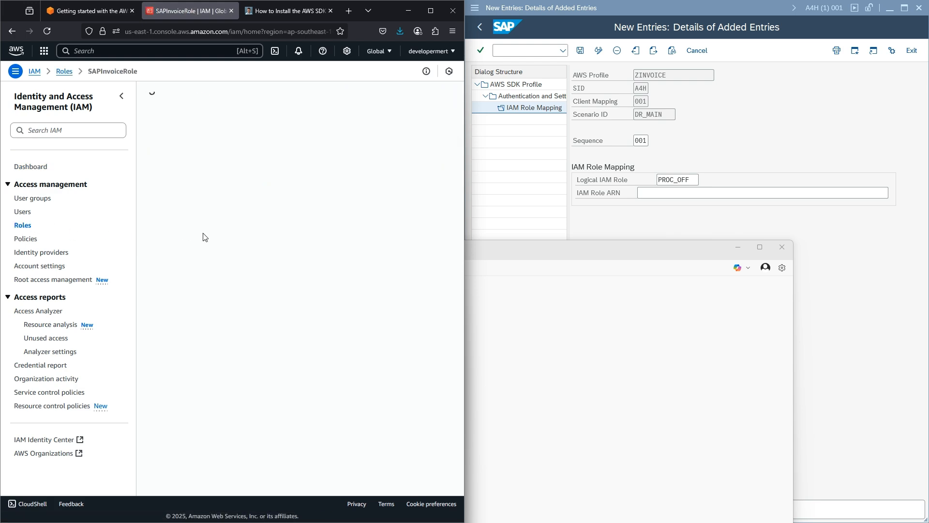
left_click(311, 153)
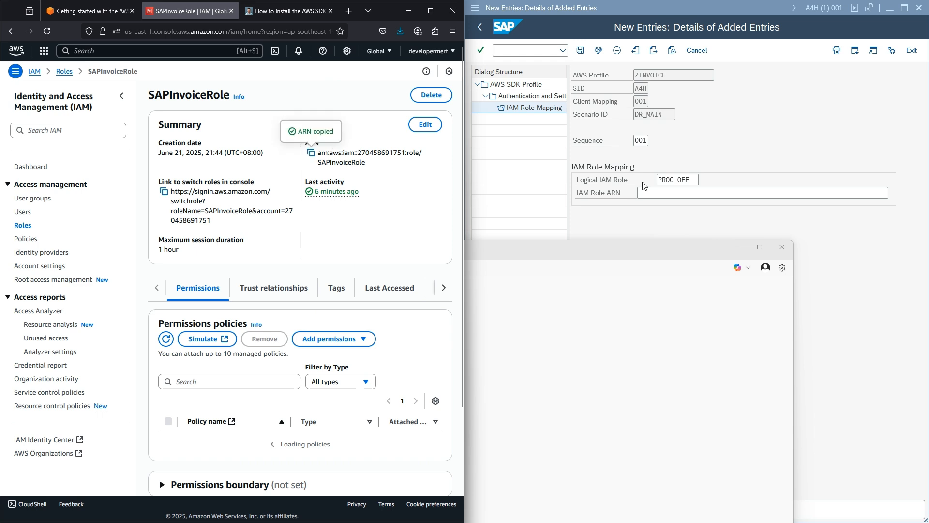
left_click(662, 192)
key("ctrl+v")
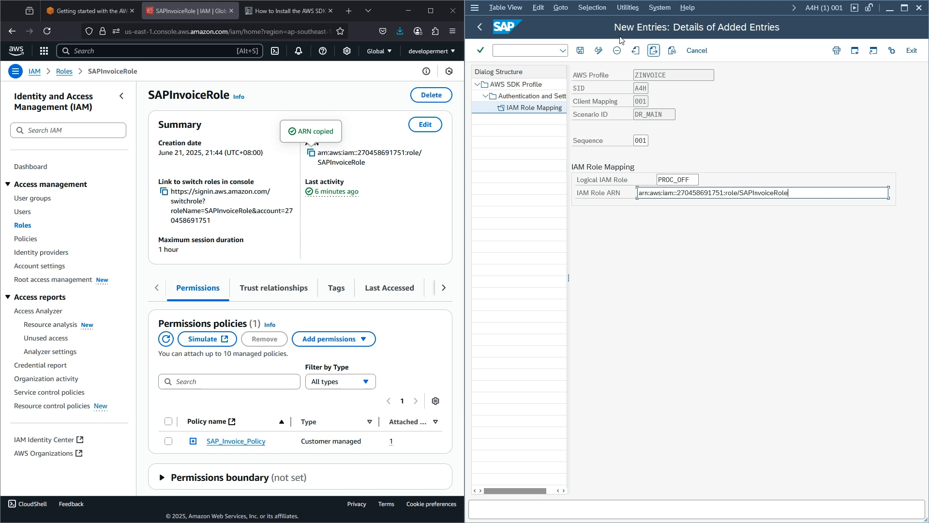
left_click(581, 51)
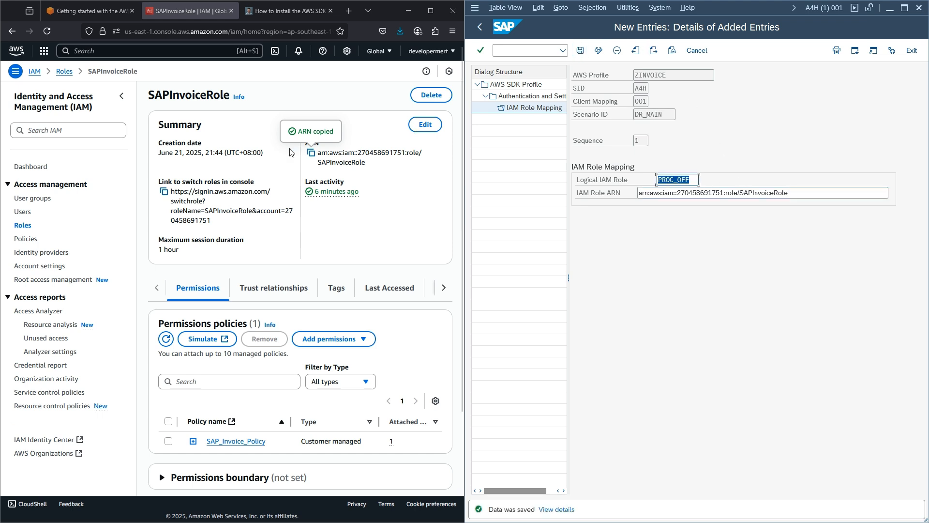
left_click(142, 49)
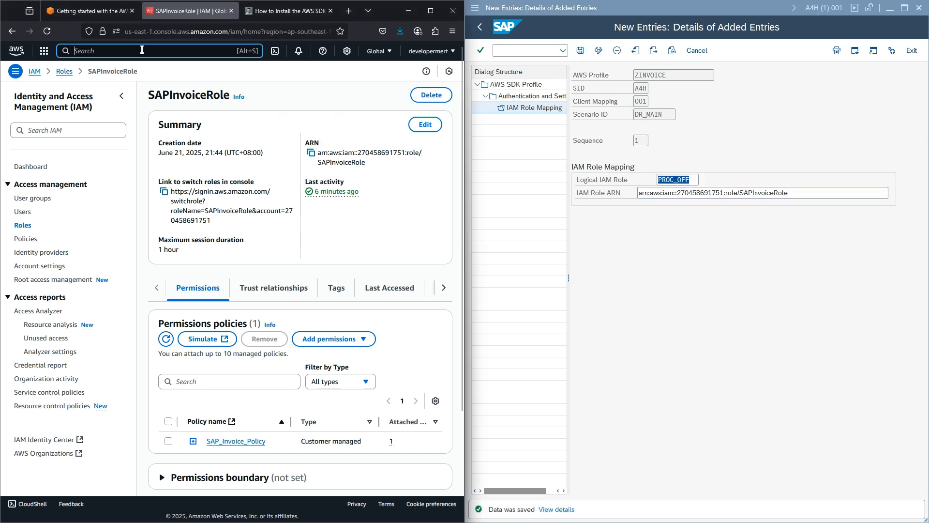
- Open invoicebucketdr in S3 and copy its ARN arn:aws:s3:::invoicebucketdr from Properties
type("s3")
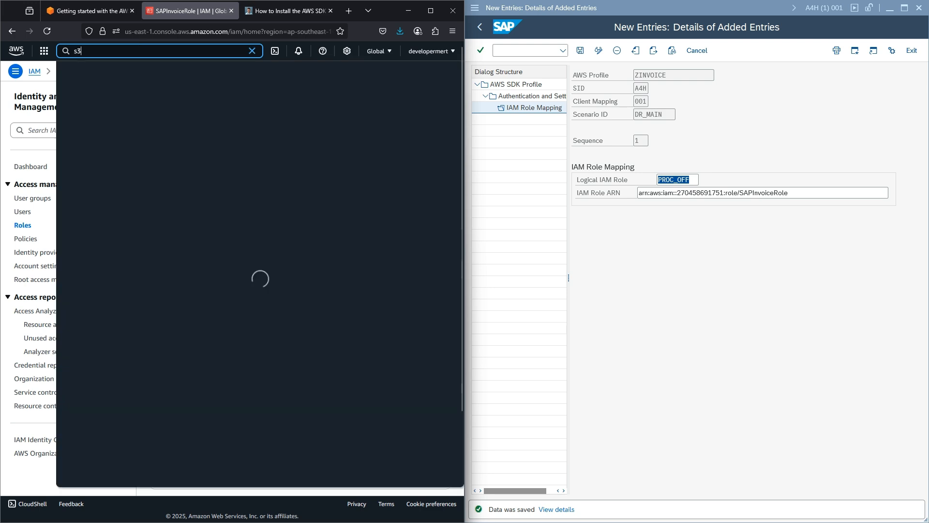
left_click(209, 99)
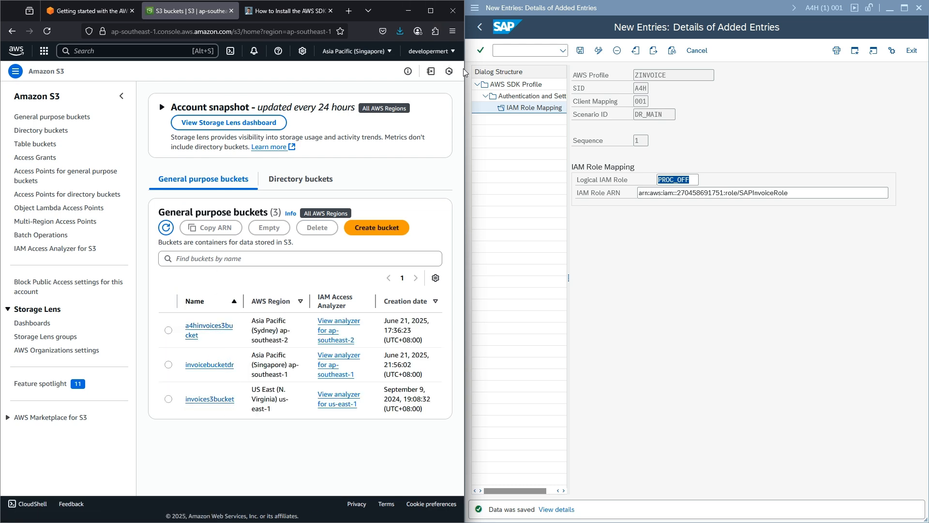
left_click(465, 63)
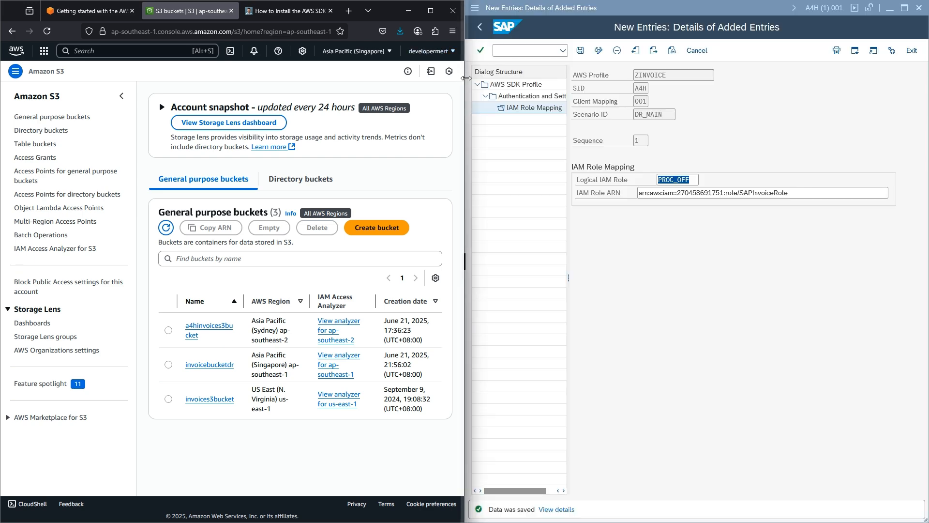
left_click_drag(464, 82, 660, 111)
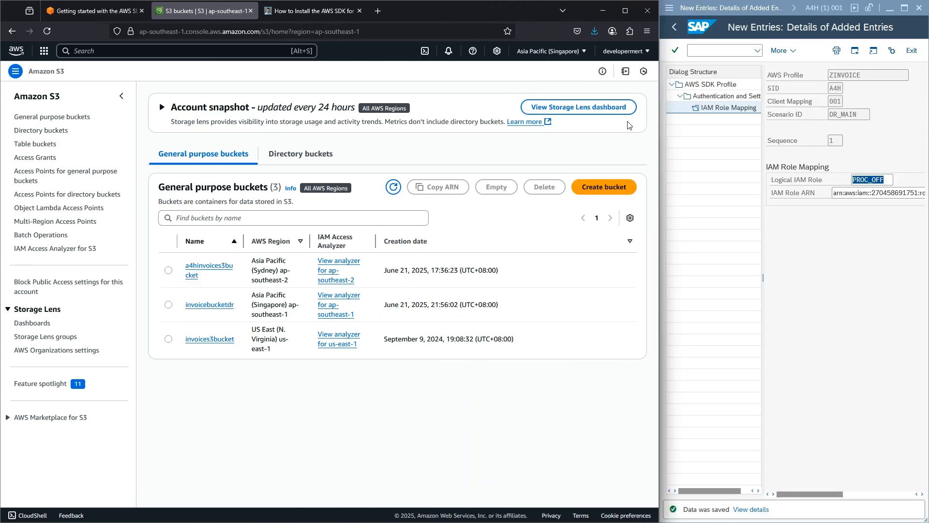
left_click(228, 306)
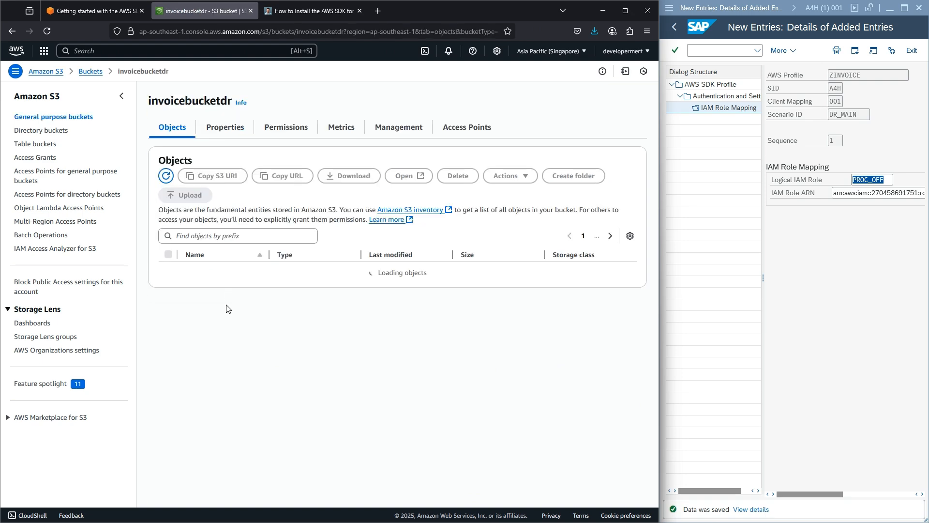
left_click(223, 129)
left_click(327, 188)
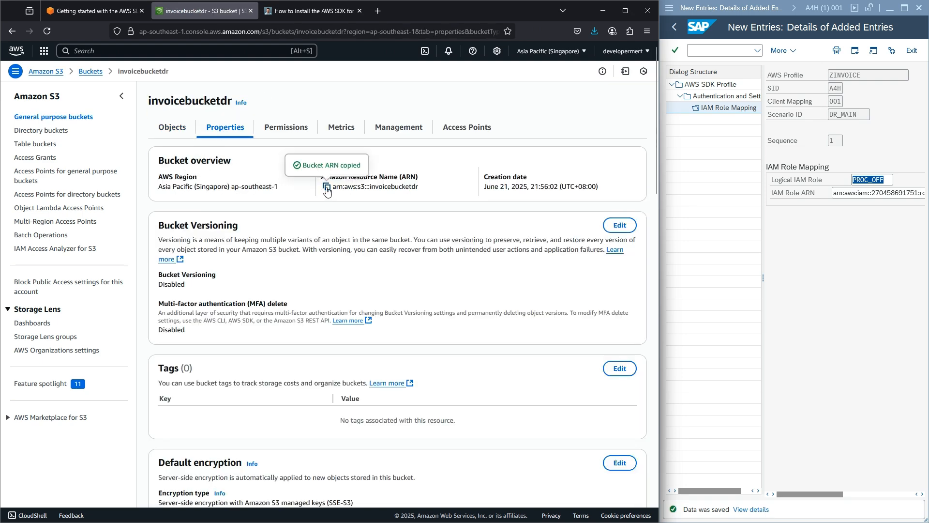
left_click(111, 52)
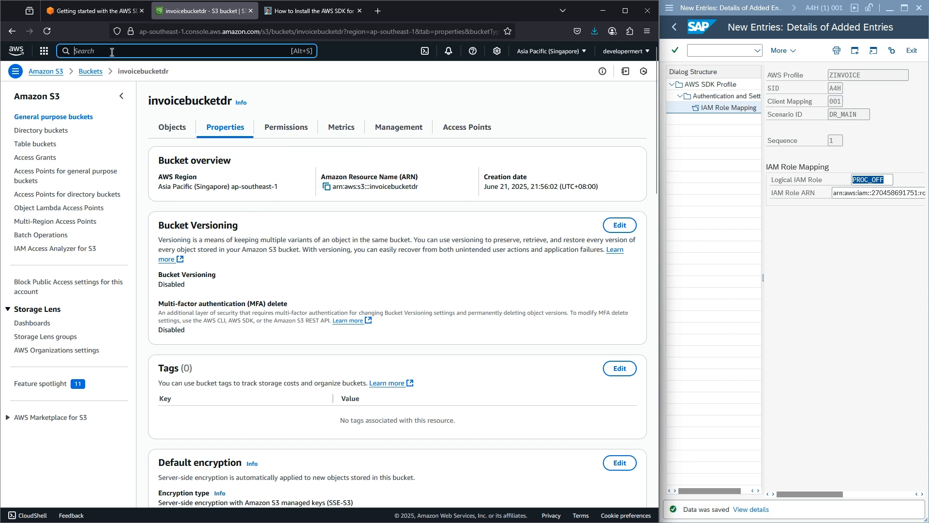
- Open the customer-managed SAP_Invoice_Policy in IAM and begin editing its permissions
type("iam")
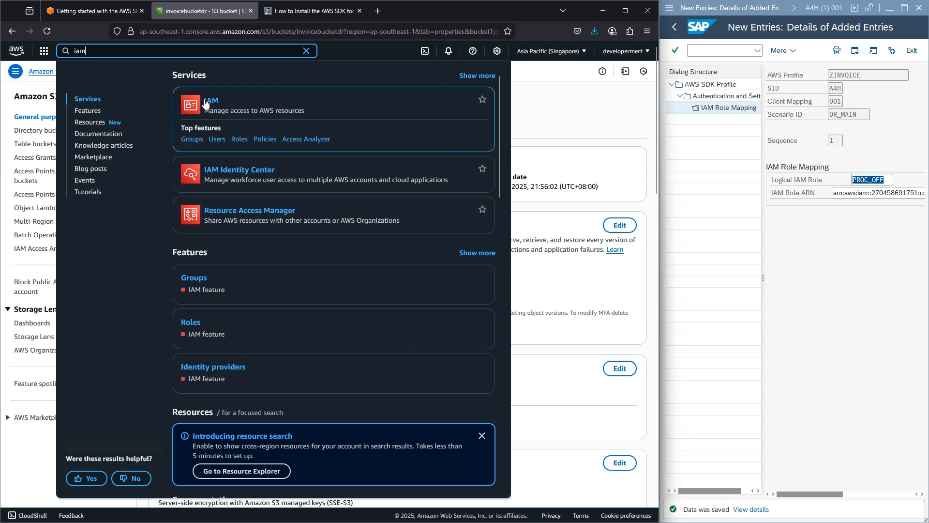
left_click(206, 103)
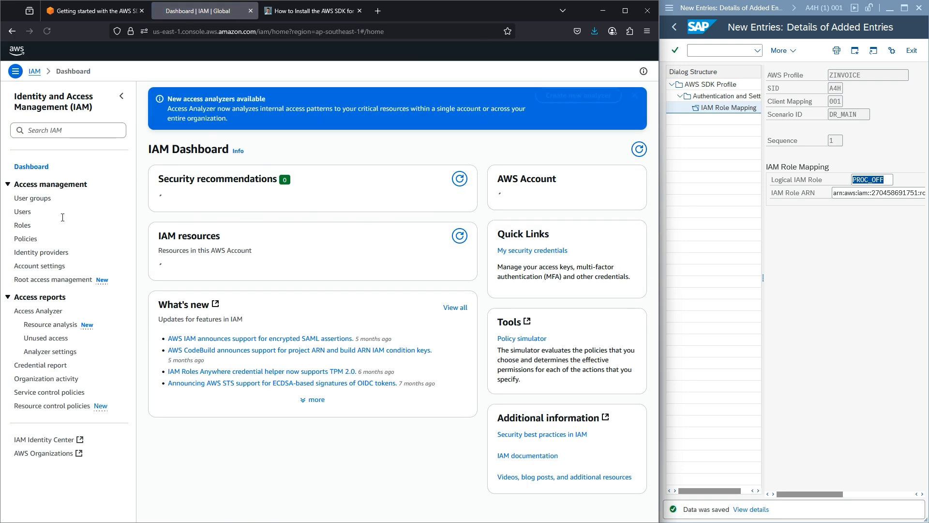
left_click(22, 239)
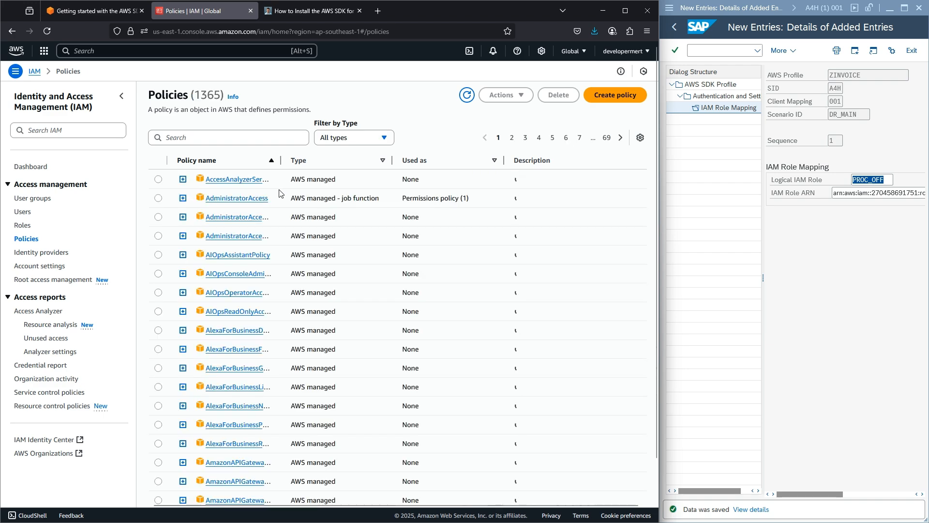
left_click(310, 164)
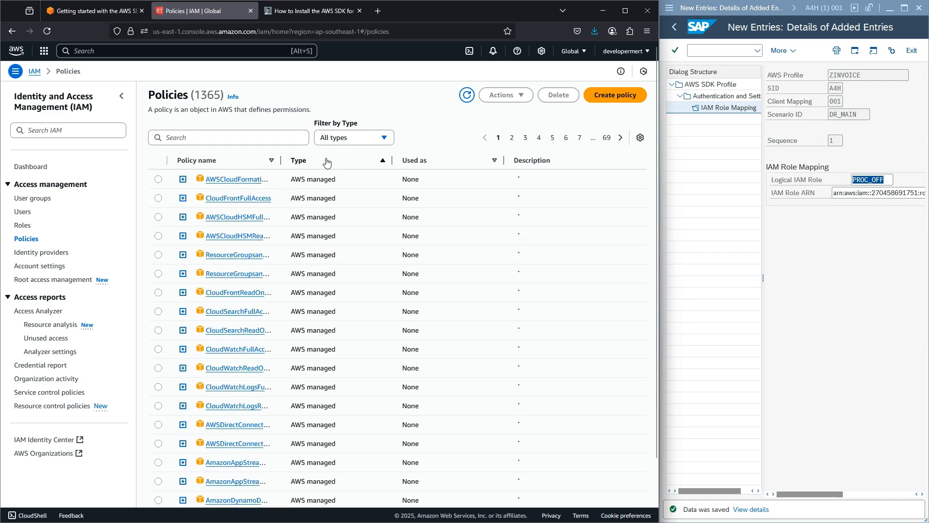
left_click(303, 164)
left_click(224, 181)
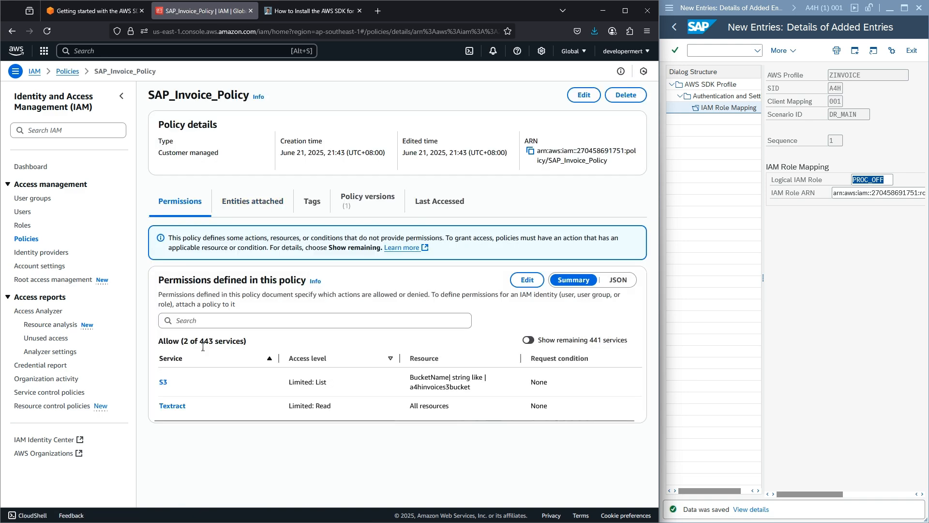
left_click(164, 383)
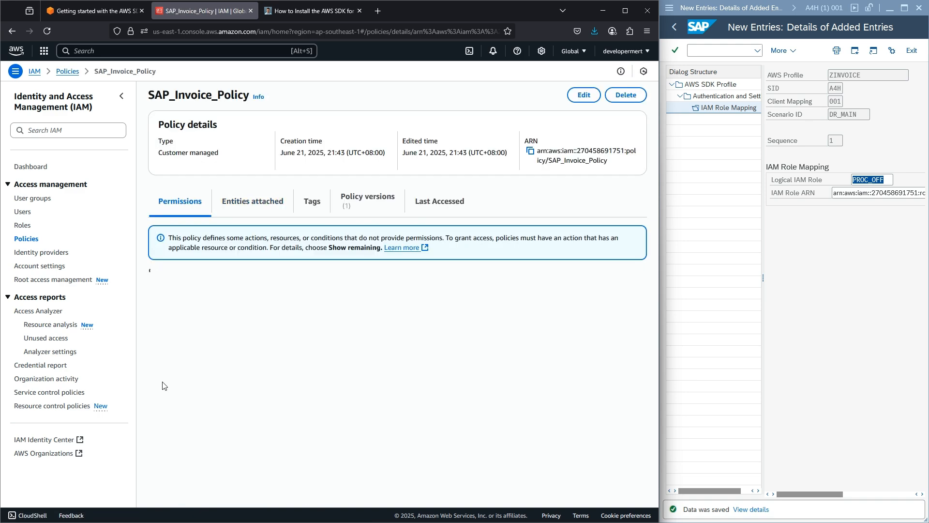
left_click(523, 282)
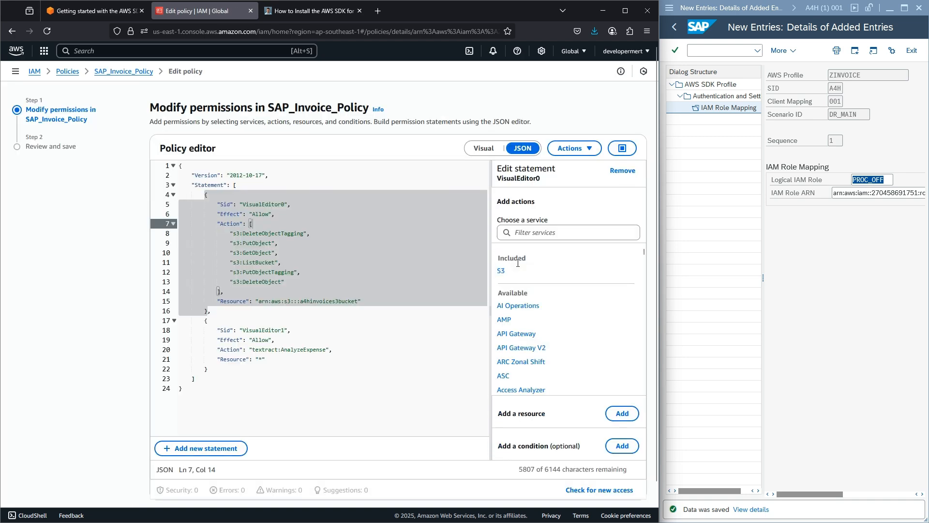
- Add bucket resource invoicebucketdr to the S3 statement, review, and save the policy
left_click(239, 301)
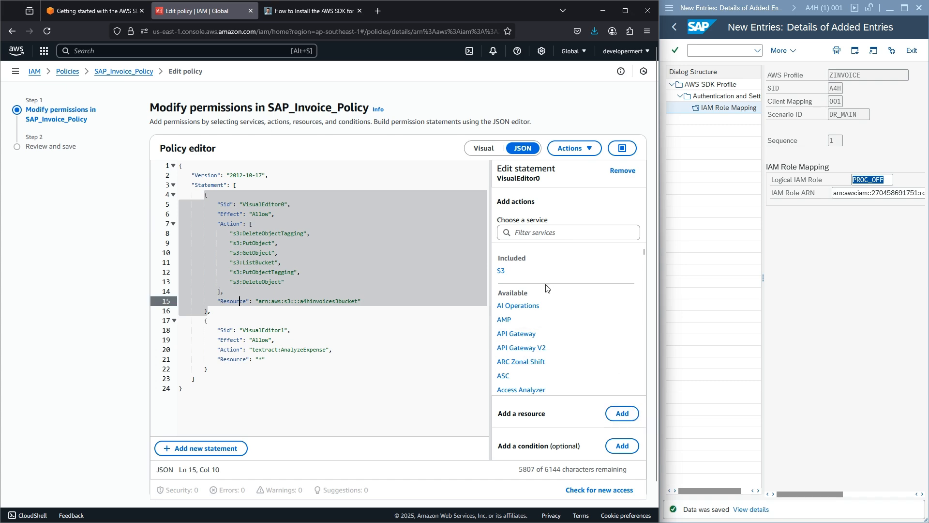
left_click(622, 413)
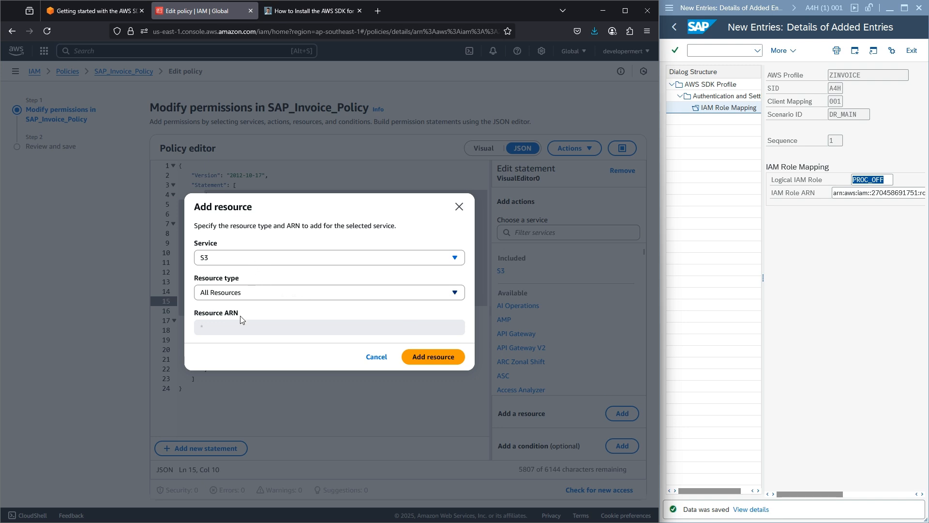
left_click(257, 293)
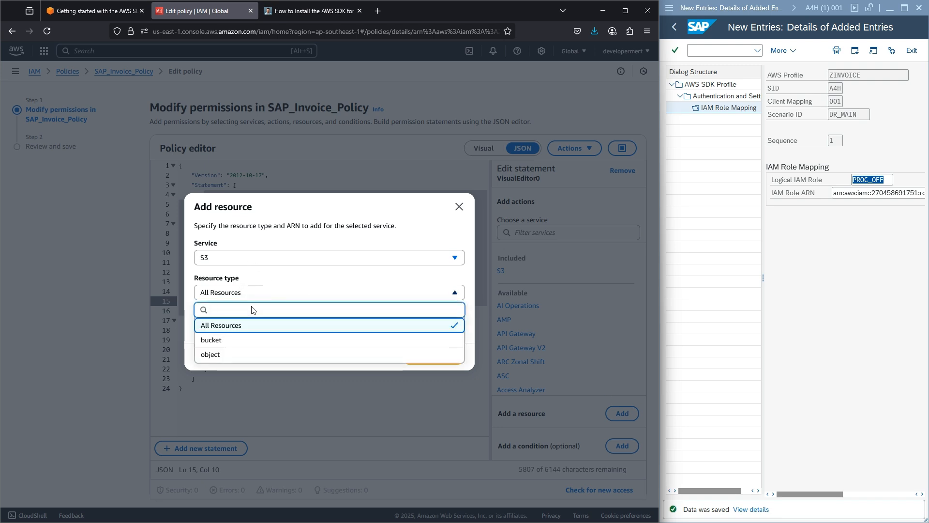
left_click(238, 341)
double_click(303, 323)
type("invoicebucketdr")
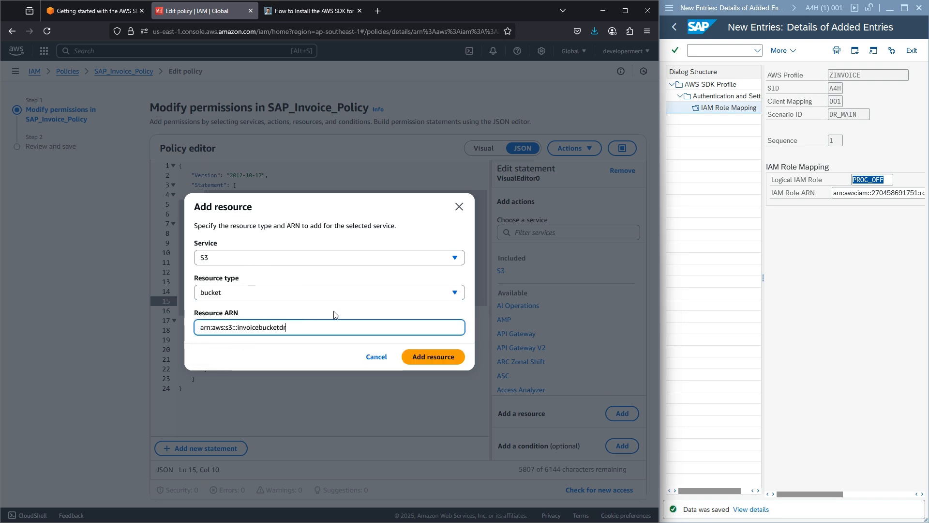
left_click(436, 357)
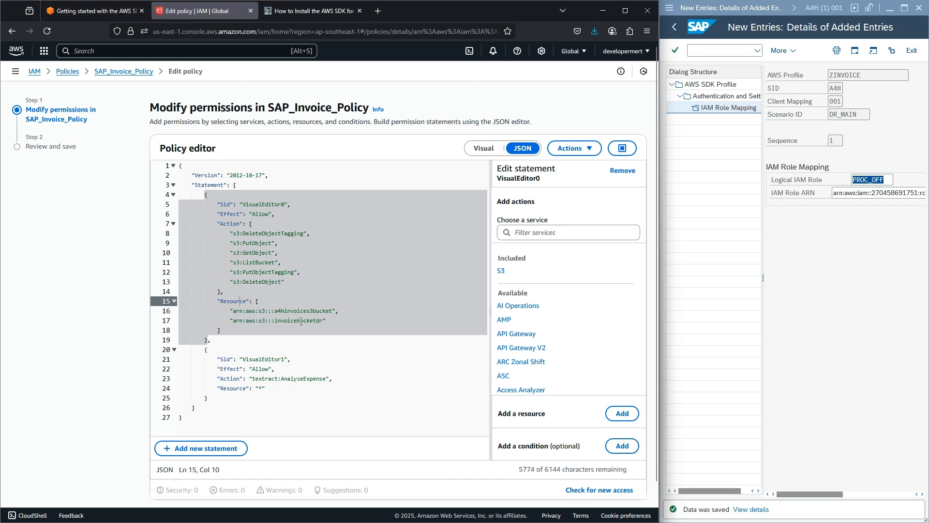
scroll(600, 306, "down", 3)
scroll(624, 435, "down", 1)
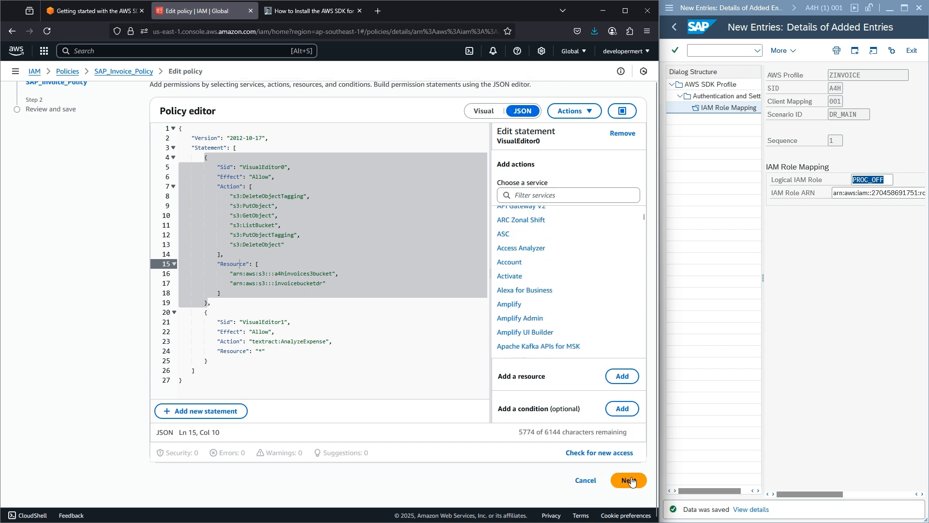
left_click(629, 481)
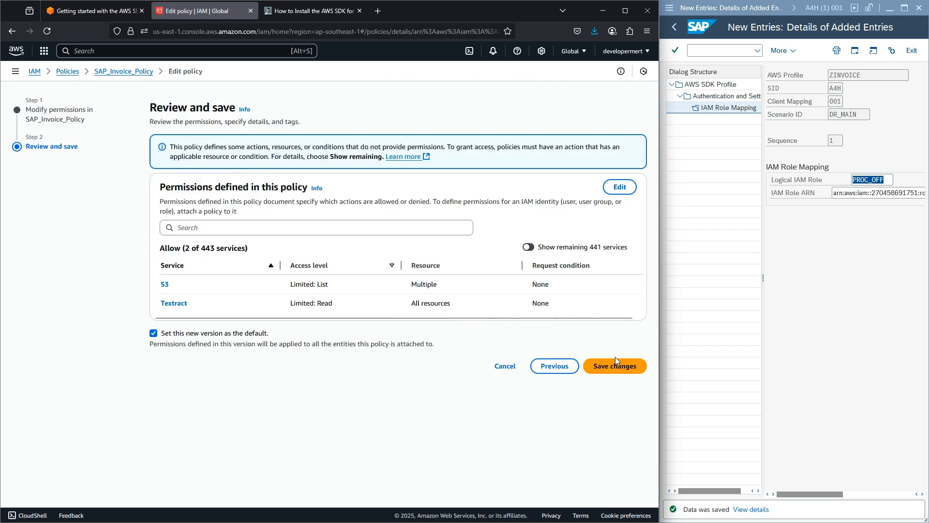
left_click(611, 370)
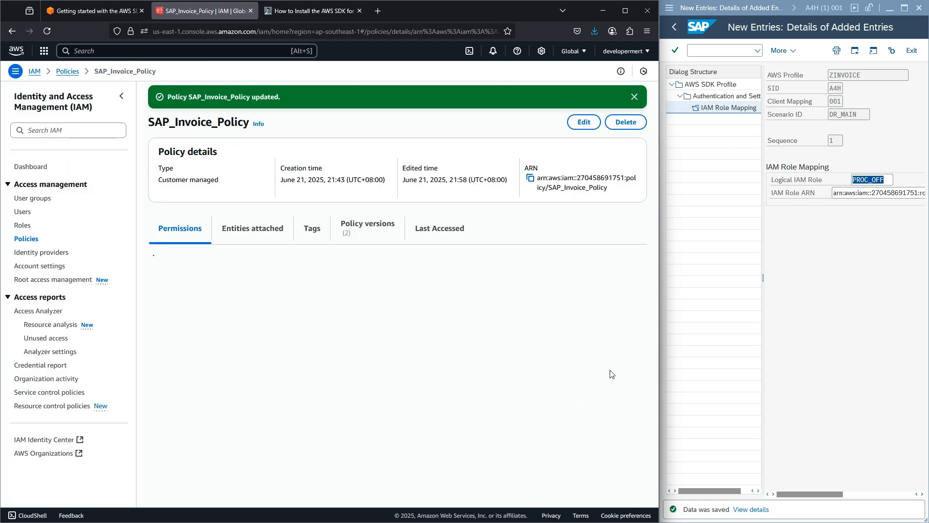
left_click(901, 8)
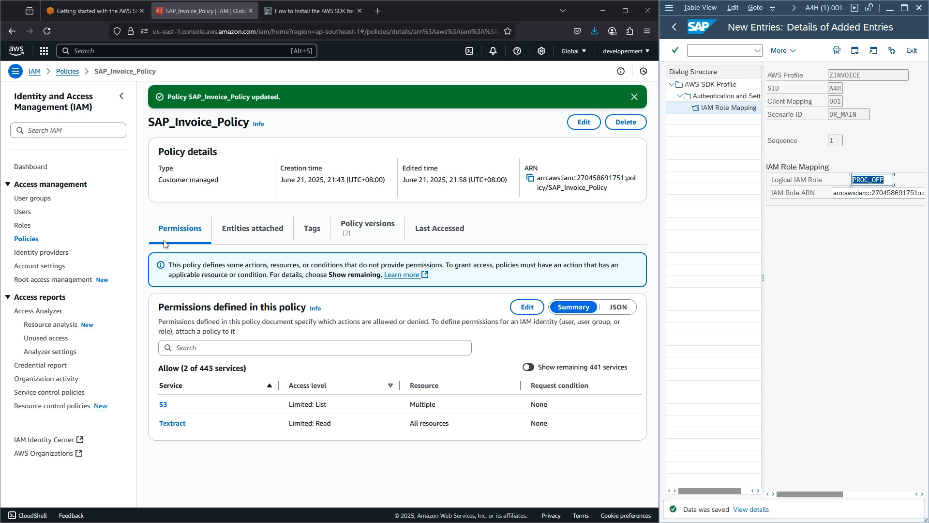
- Re-save the IAM role mapping and navigate back to the AWS SDK settings tree
left_click(904, 7)
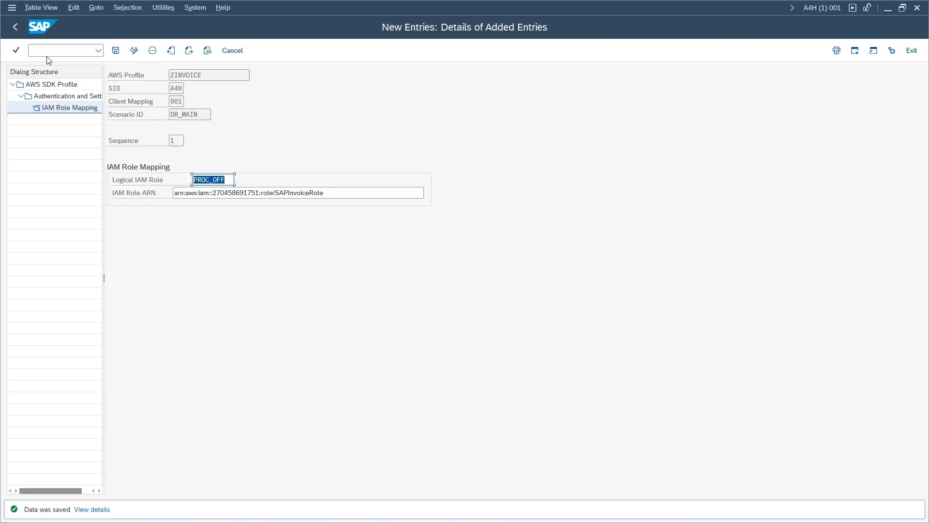
left_click(17, 27)
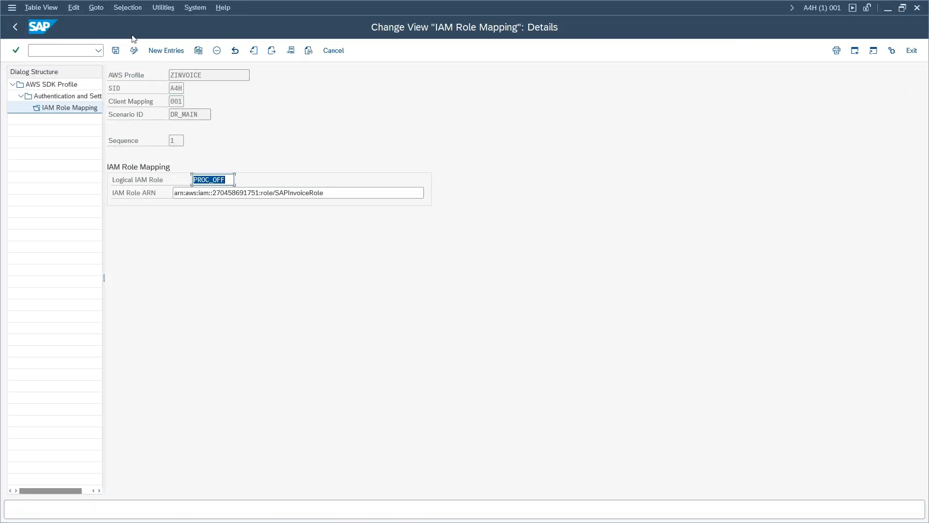
left_click(116, 50)
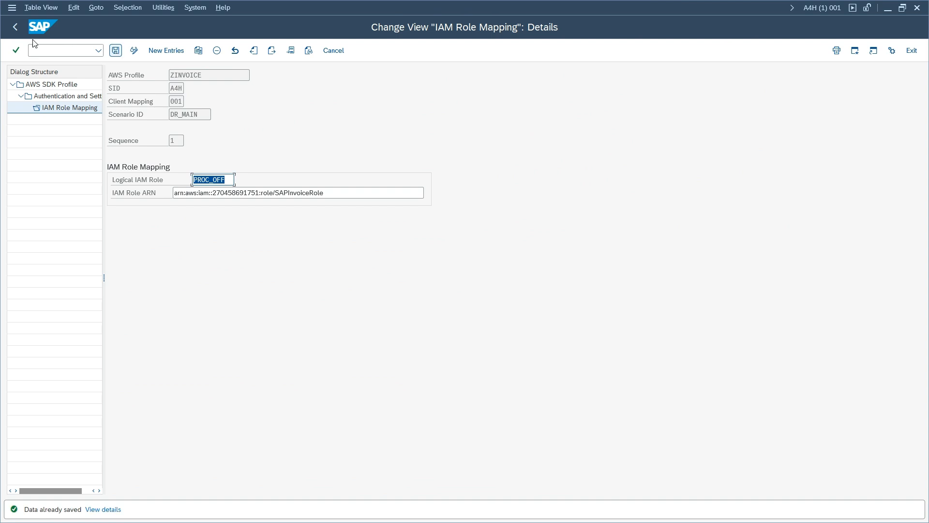
left_click(15, 27)
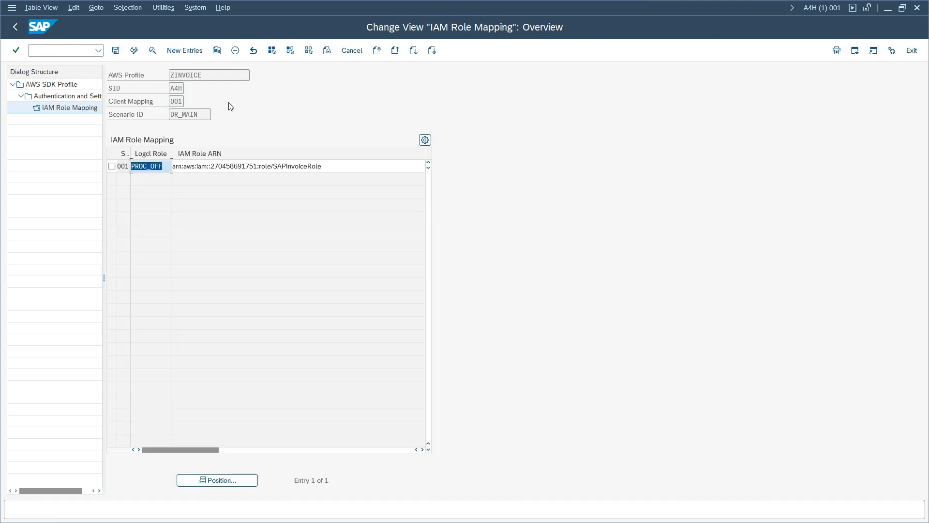
left_click(16, 27)
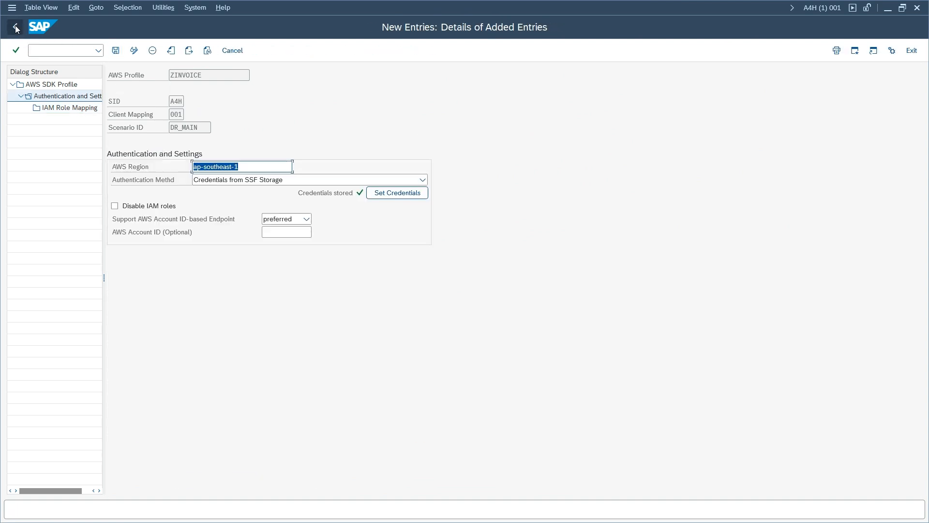
left_click(16, 28)
left_click(16, 27)
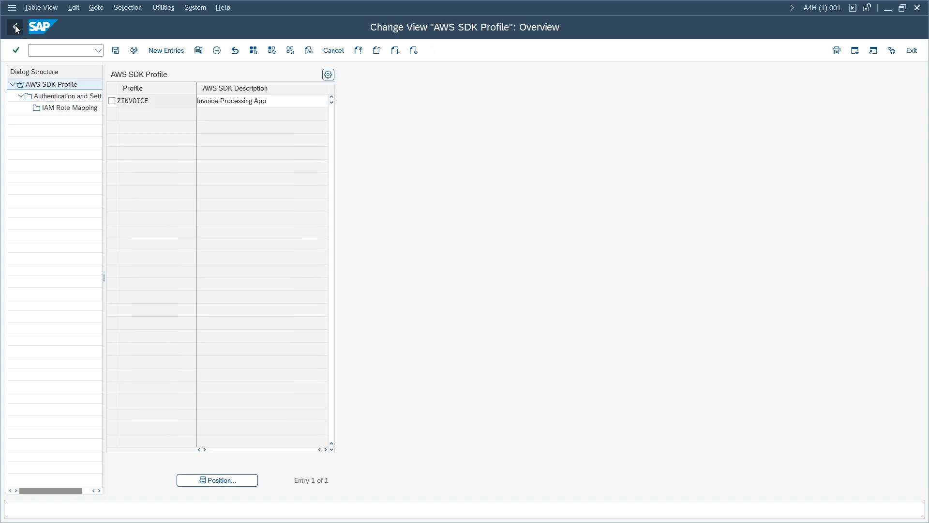
left_click(16, 28)
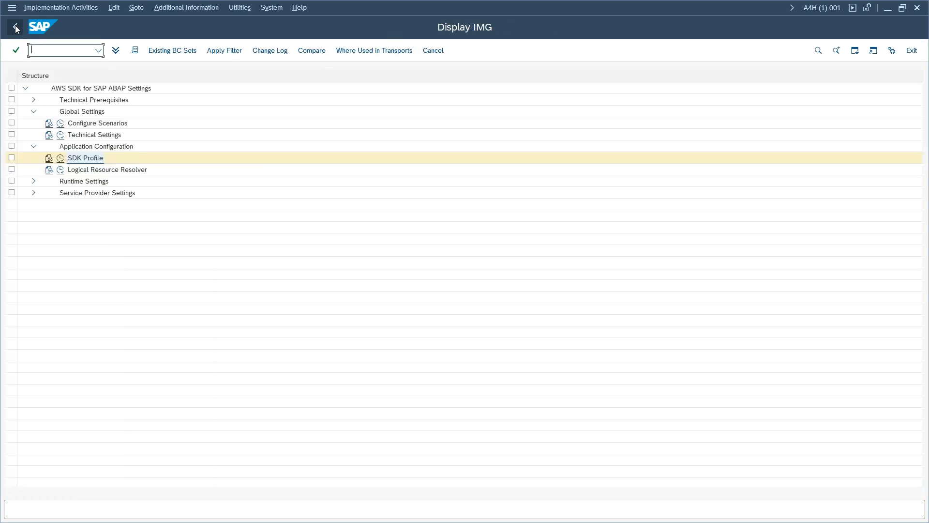
- Start a ZINVOICE_BUCKET physical resource mapping with SID A4H, client 001, scenario DR_MAIN
left_click(61, 170)
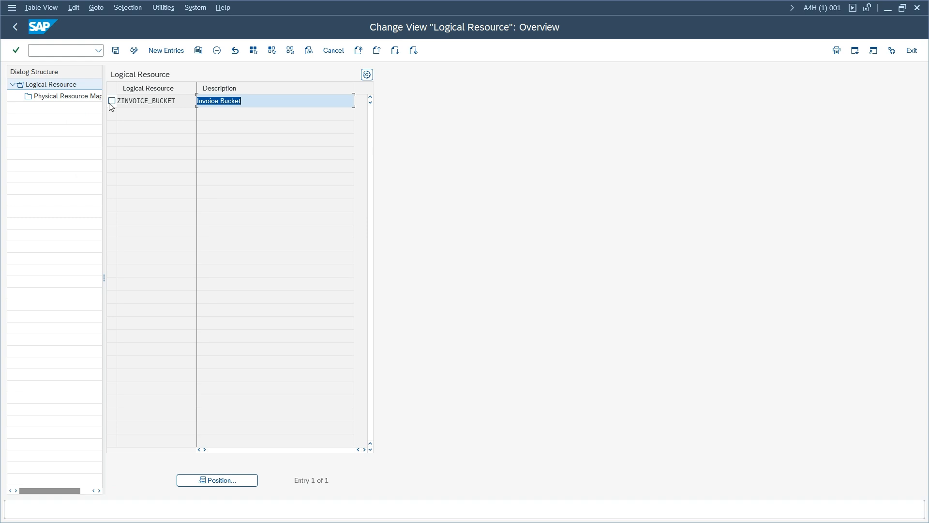
left_click(111, 101)
double_click(88, 97)
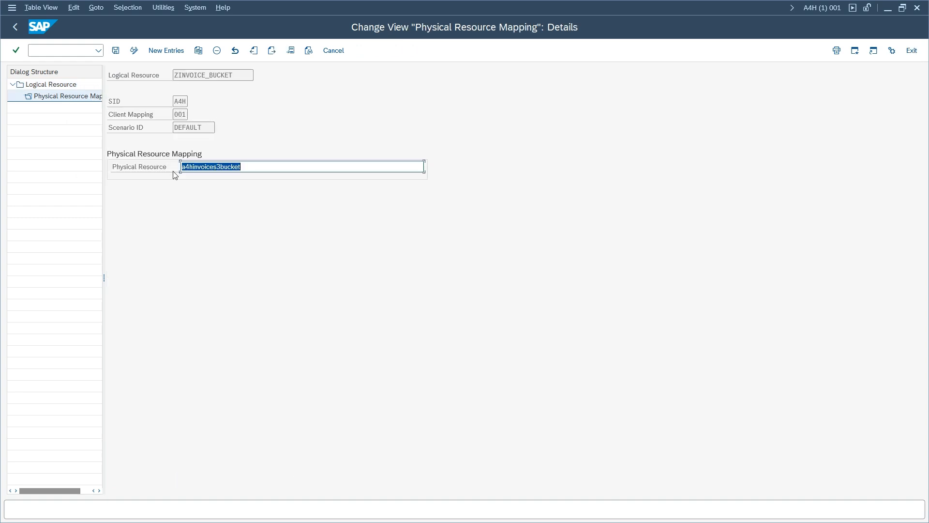
left_click(167, 51)
left_click(186, 102)
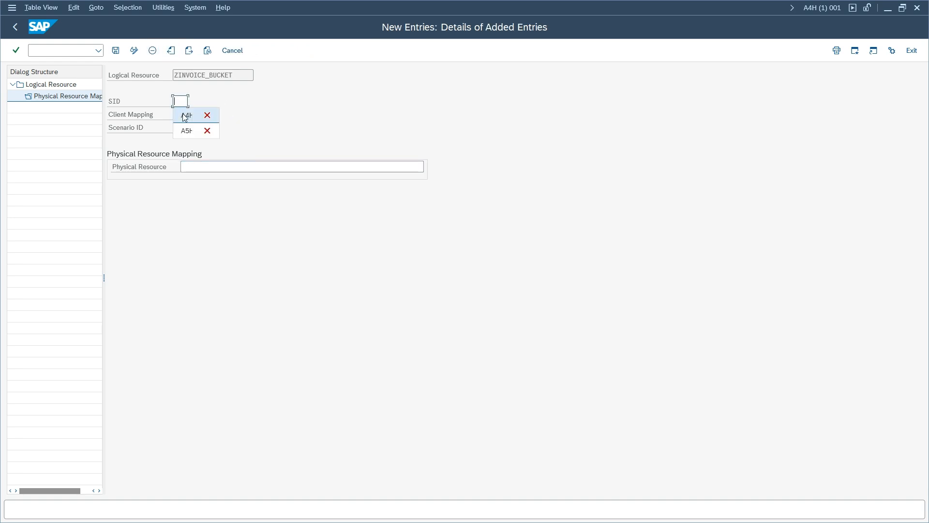
left_click(184, 116)
left_click(180, 114)
left_click(187, 128)
left_click(215, 128)
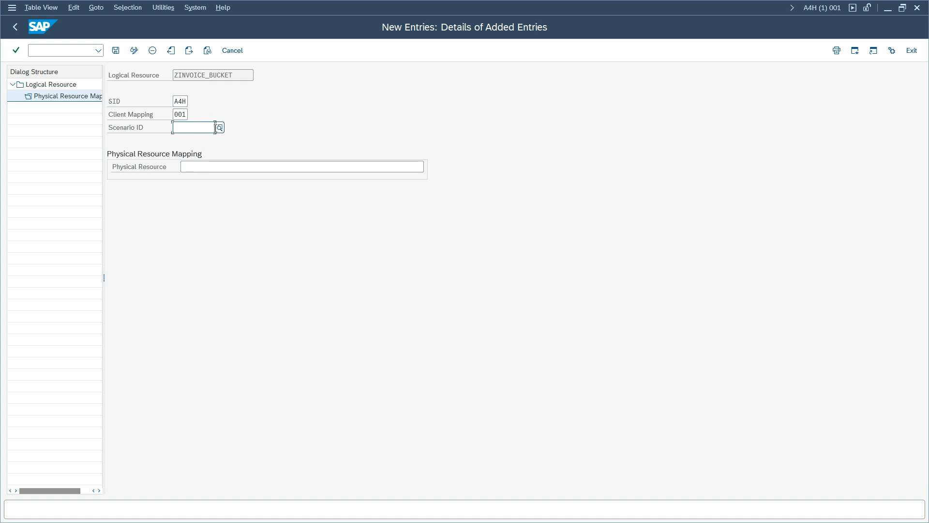
left_click(218, 129)
left_click(201, 216)
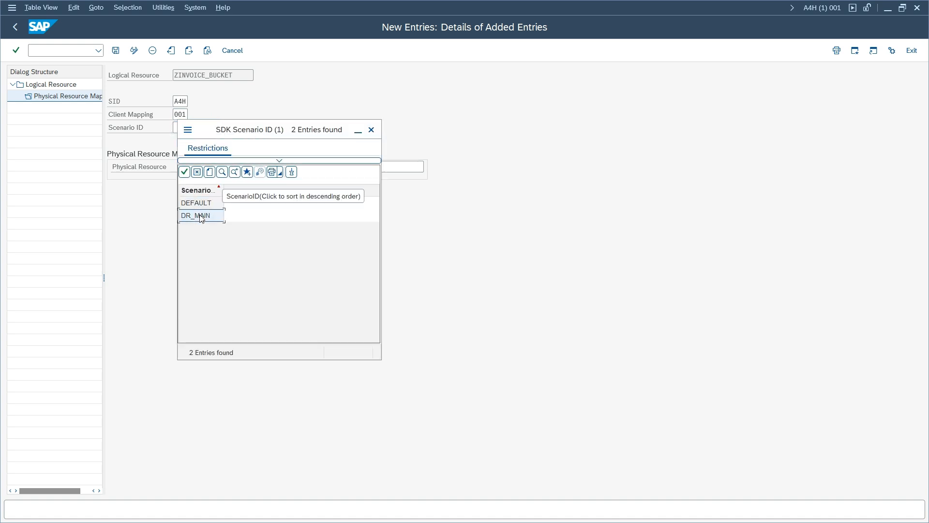
double_click(201, 216)
- Copy invoicebucketdr from the S3 console as the physical resource and save the mapping
left_click_drag(258, 9, 384, 89)
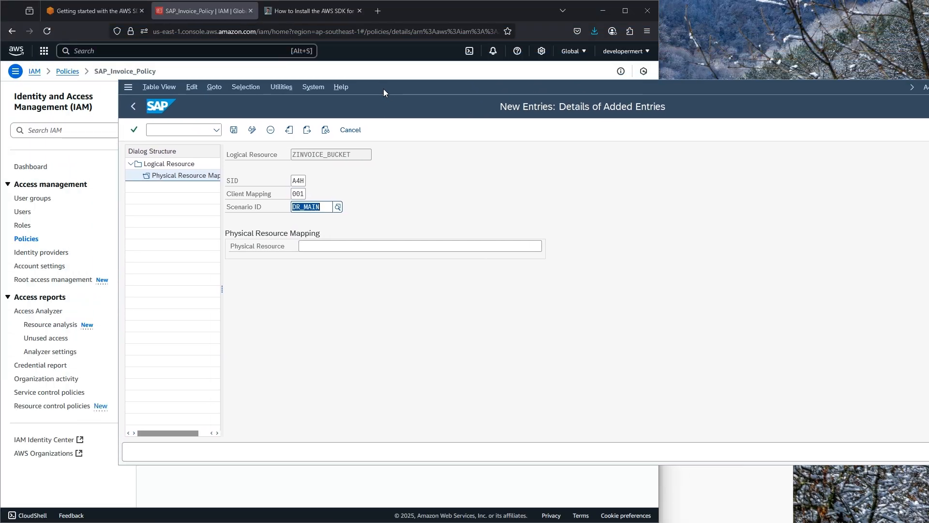
left_click(102, 48)
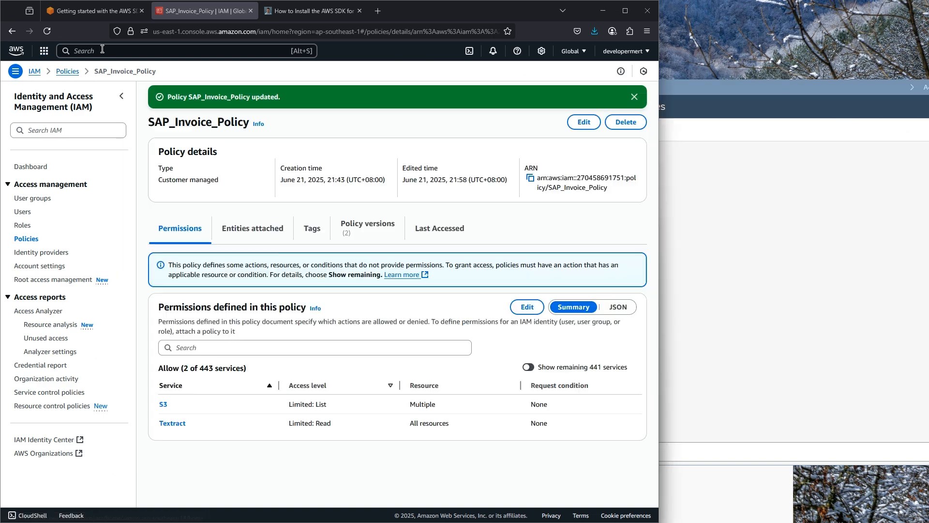
type("s3")
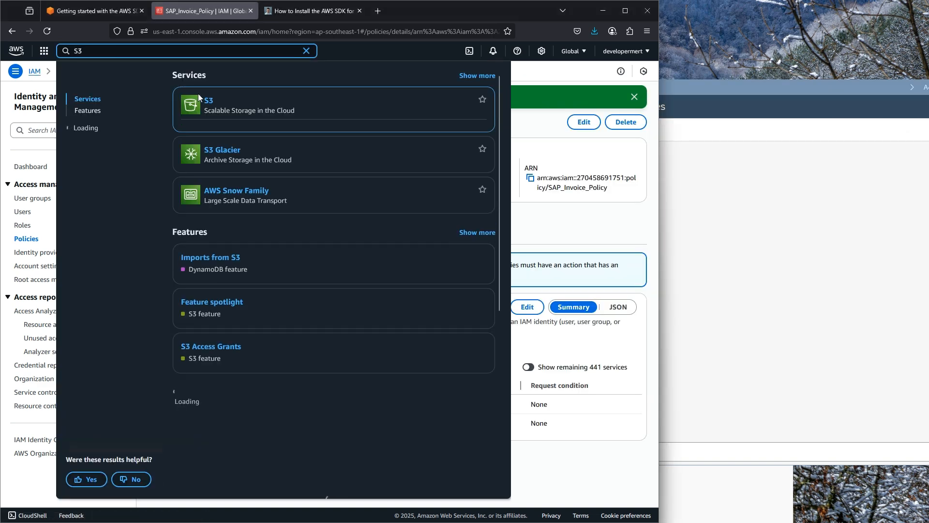
left_click(212, 101)
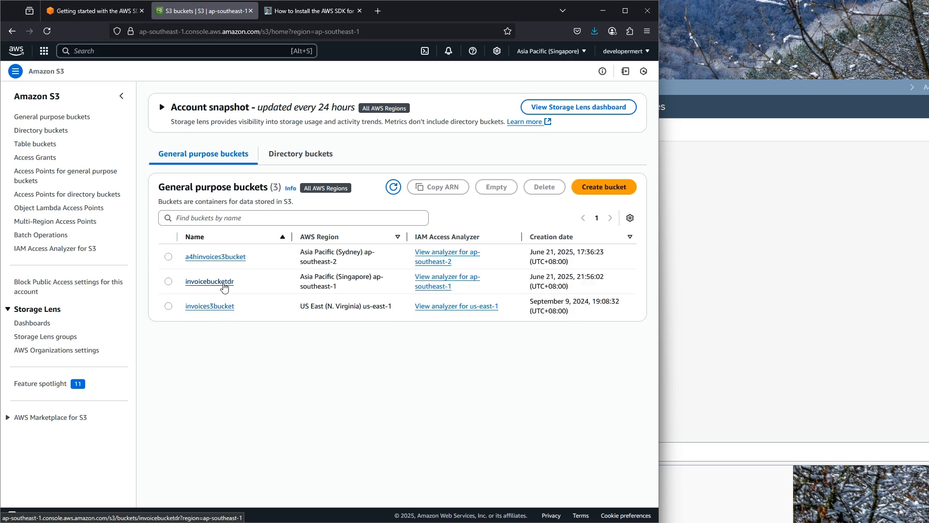
left_click(223, 283)
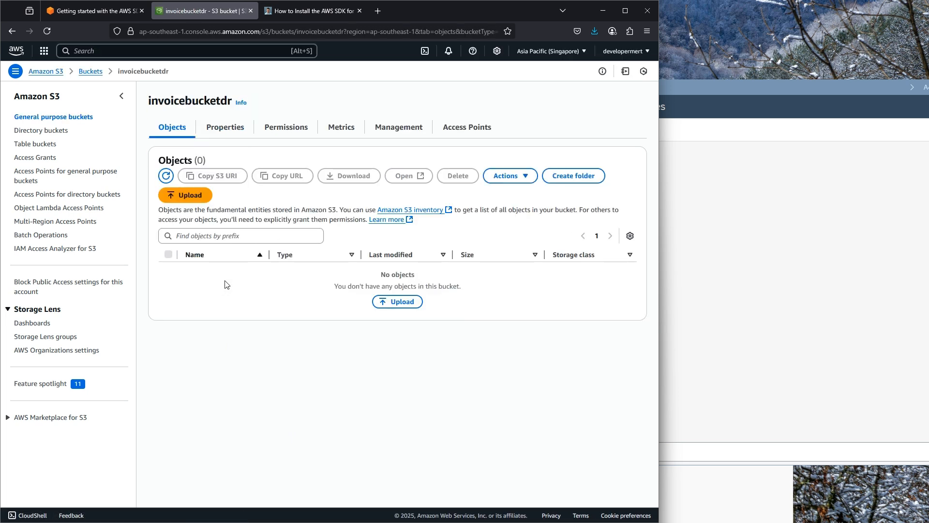
double_click(195, 101)
key("ctrl+c")
left_click(663, 188)
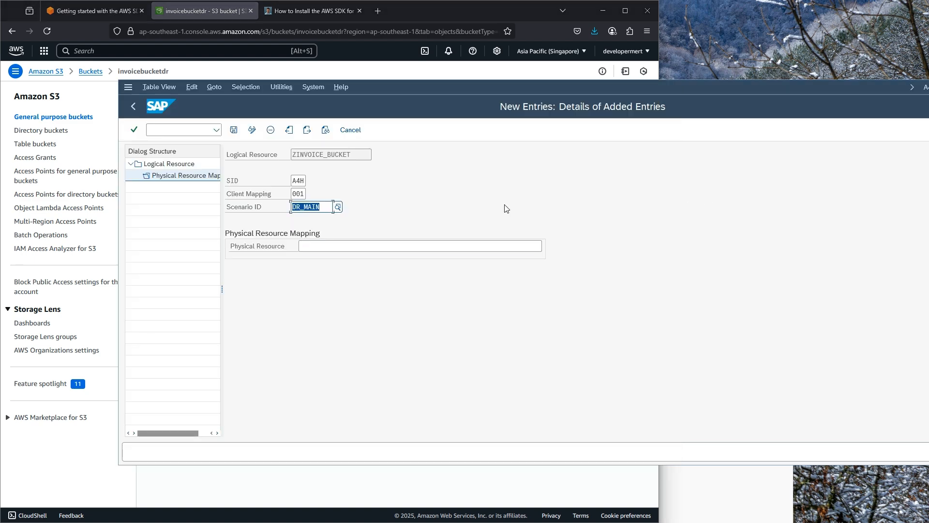
left_click(340, 247)
key("ctrl+v")
left_click(234, 130)
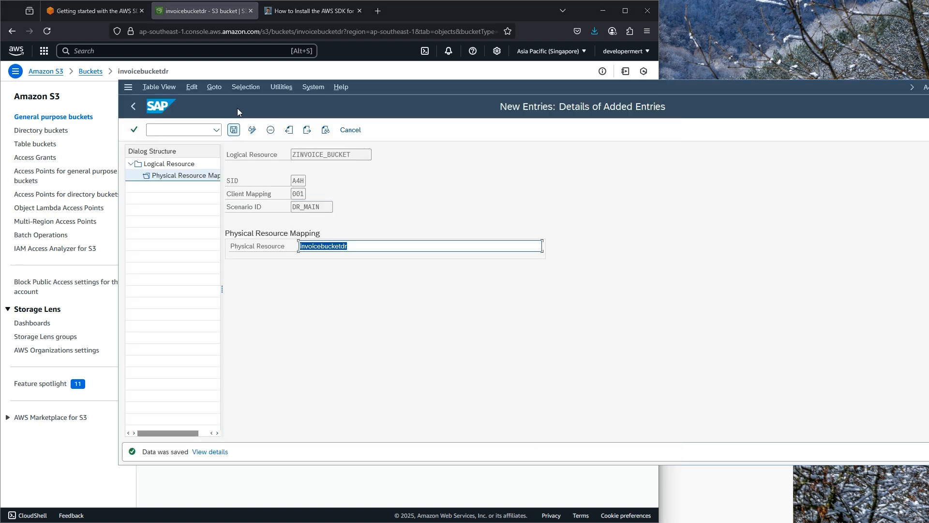
left_click(301, 73)
- Upload invoice 2.pdf and Invoice 3.pdf (59.3 KB total) into invoicebucketdr
left_click(167, 194)
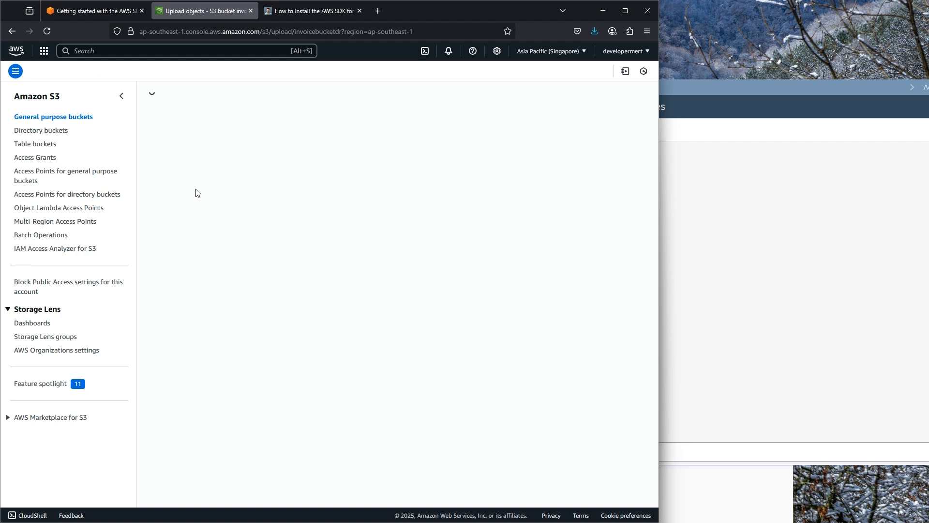
left_click_drag(53, 163, 226, 203)
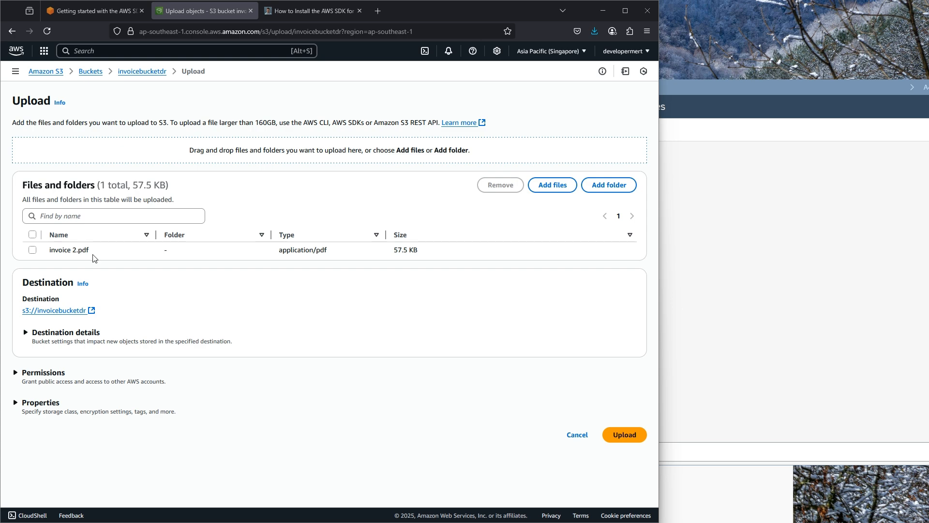
left_click_drag(10, 221, 112, 266)
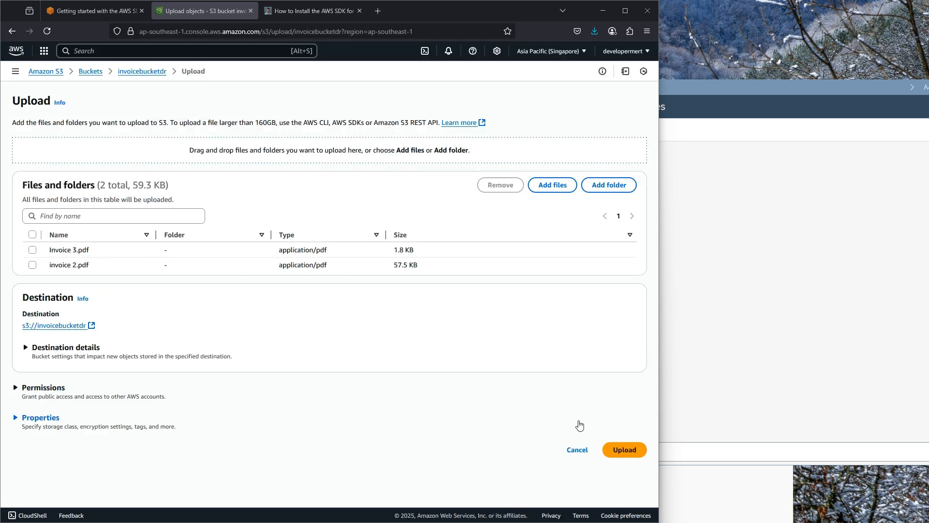
left_click(627, 452)
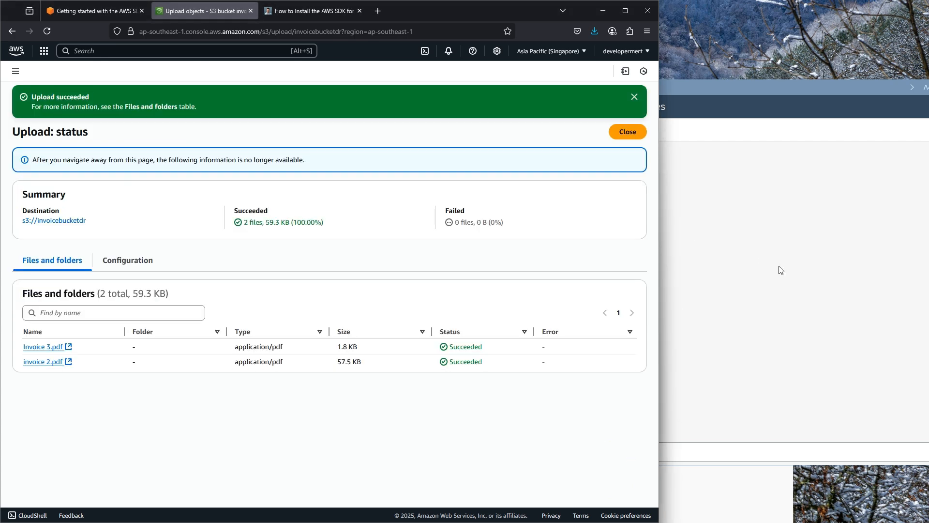
left_click(724, 237)
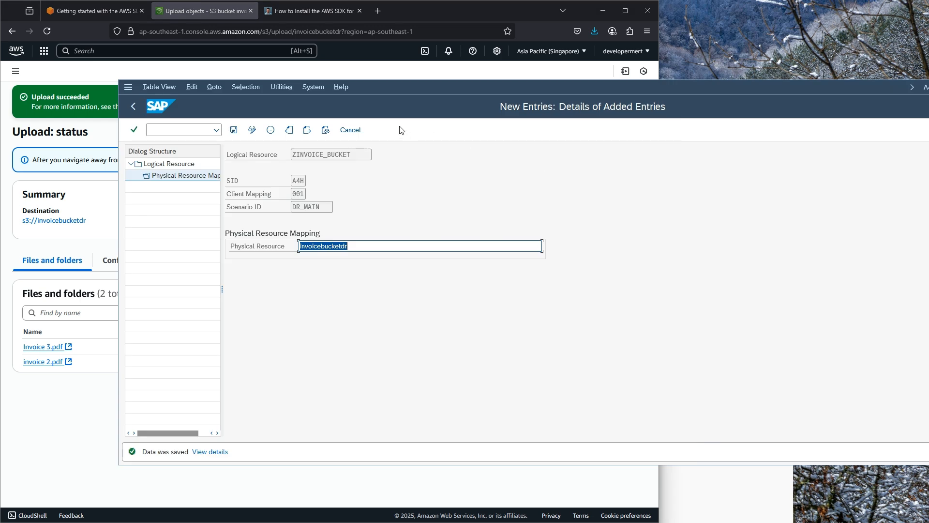
- Run ZDEMO_S3_LISTBUCKETS from SE38, which still lists only Invoice 1.pdf
left_click(229, 133)
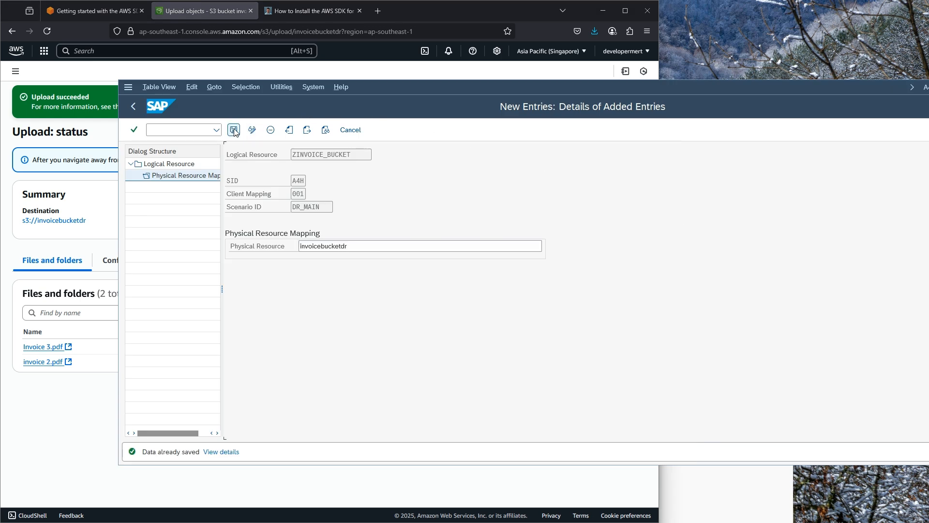
left_click(170, 129)
left_click_drag(407, 89, 247, 10)
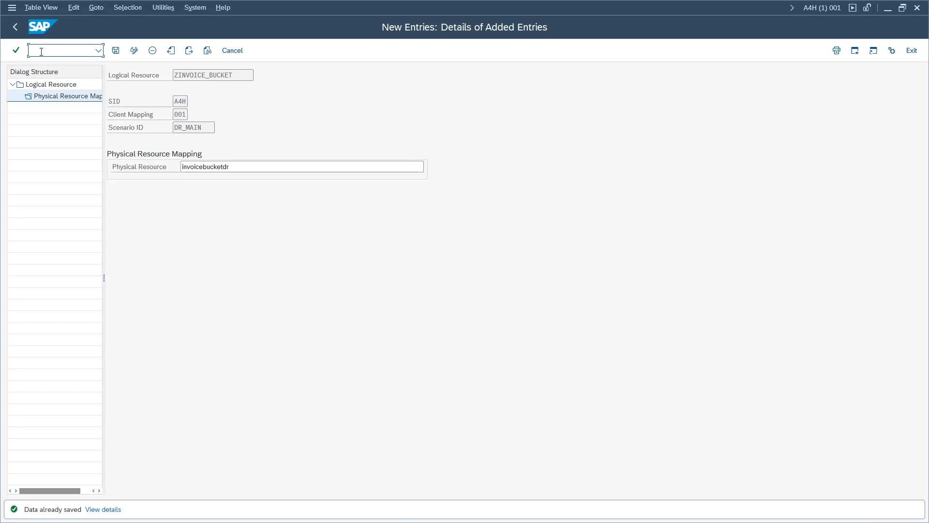
type("/nse3")
key("Return")
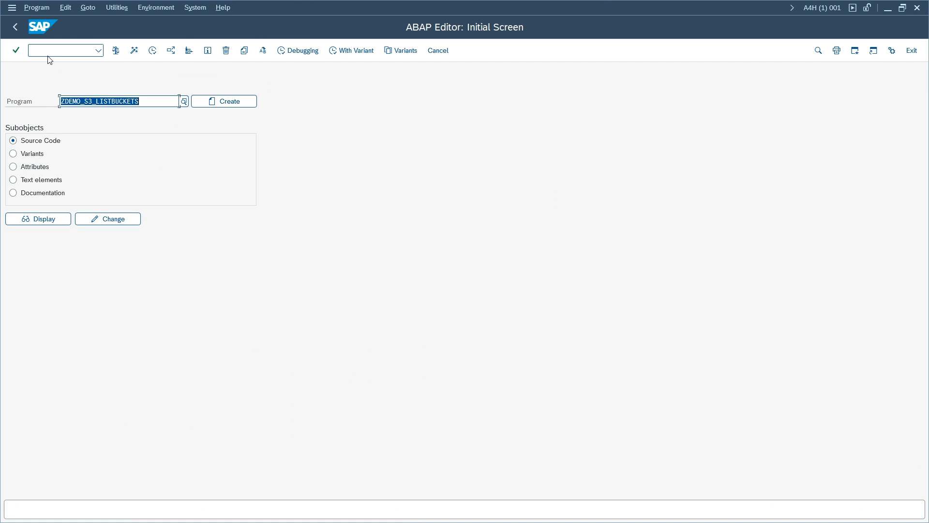
left_click(151, 102)
key("F8")
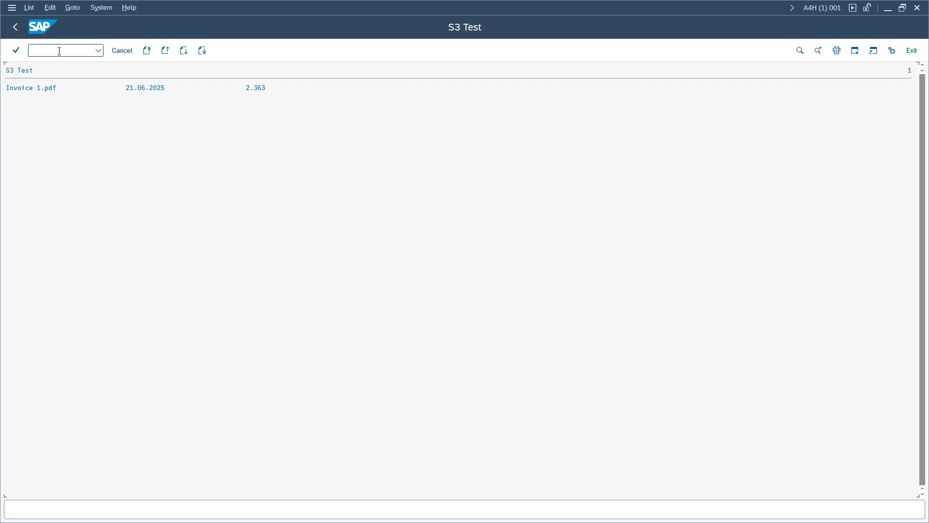
- Reopen the AWS SDK settings tree via /n/AWS1/IMG from the transaction history
type("/n")
key("BackSpace")
key("BackSpace")
left_click(98, 51)
left_click(81, 79)
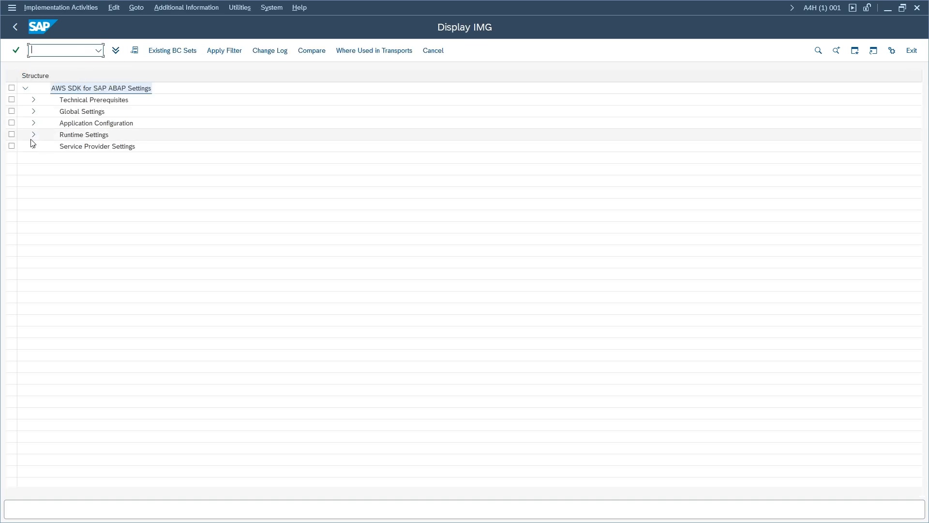
- Commit DR_MAIN as the active scenario under Runtime Settings, then reopen the ABAP Editor
left_click(33, 136)
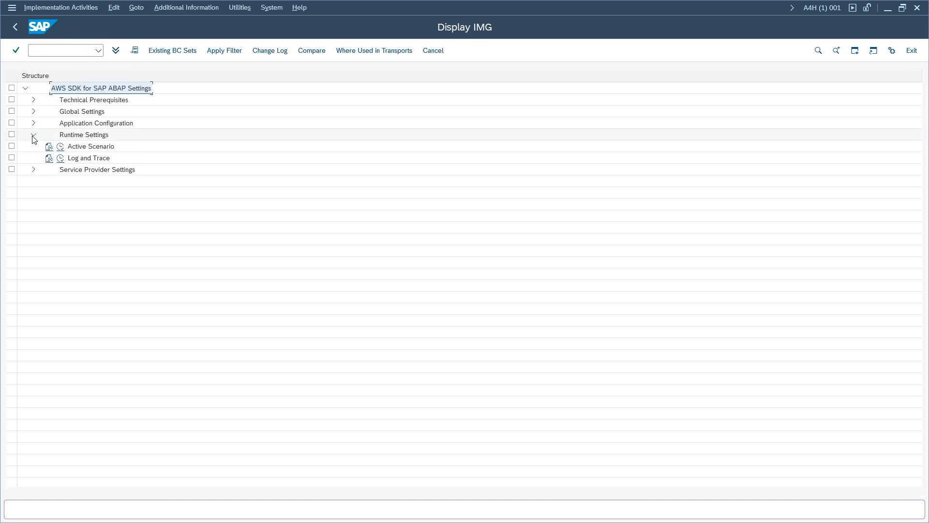
left_click(60, 146)
left_click(120, 140)
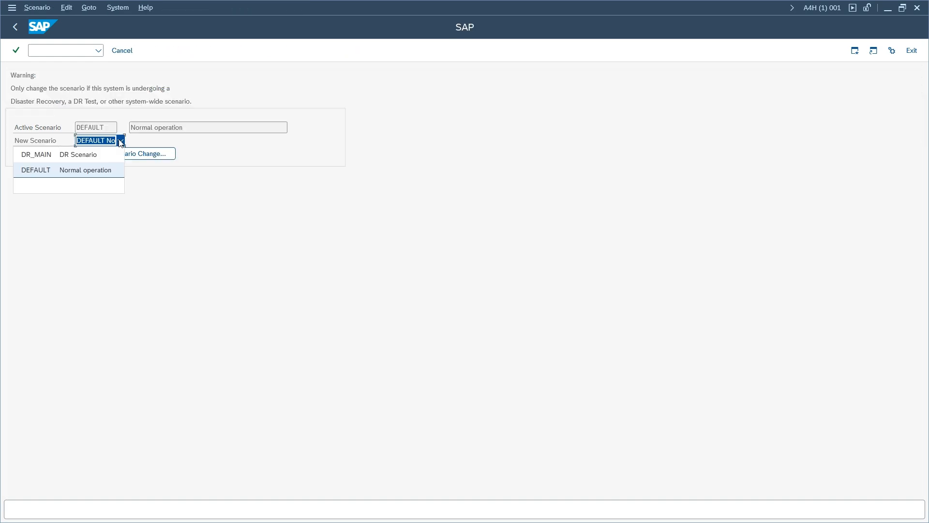
left_click(80, 160)
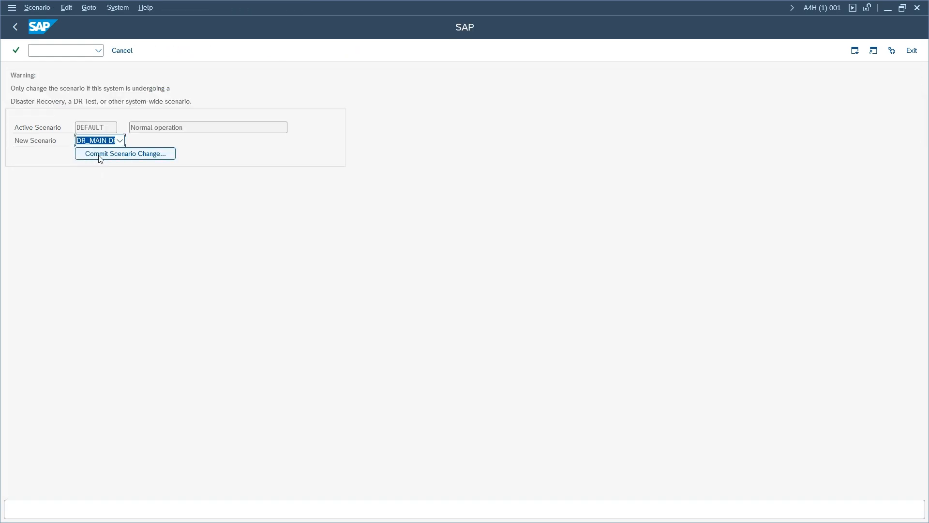
left_click(100, 158)
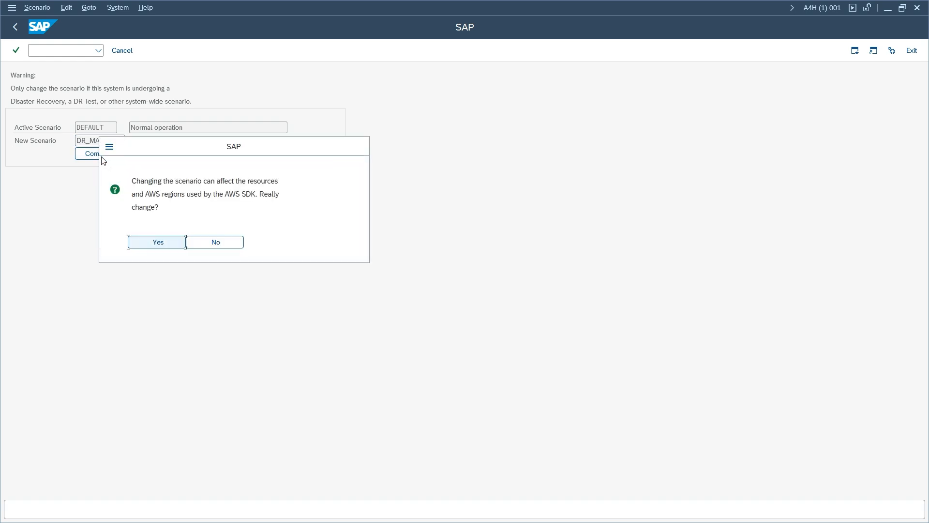
left_click(156, 245)
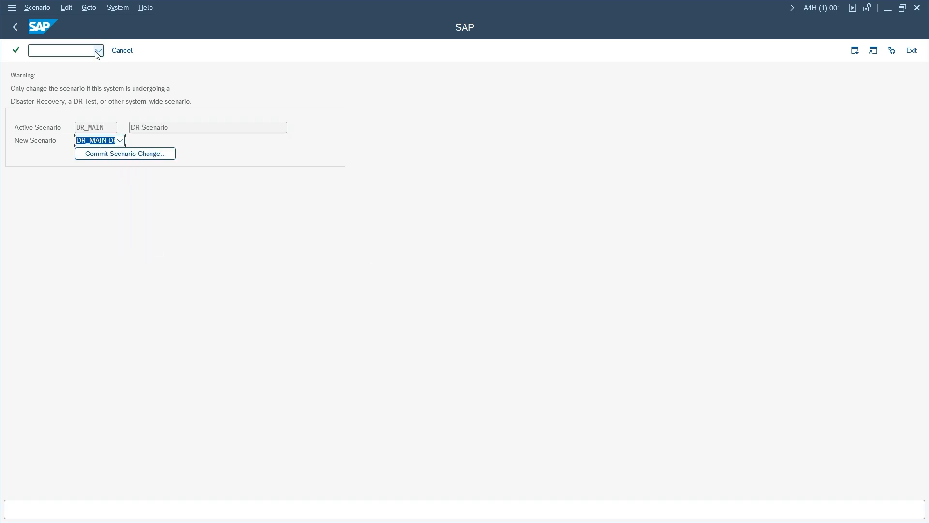
left_click(65, 54)
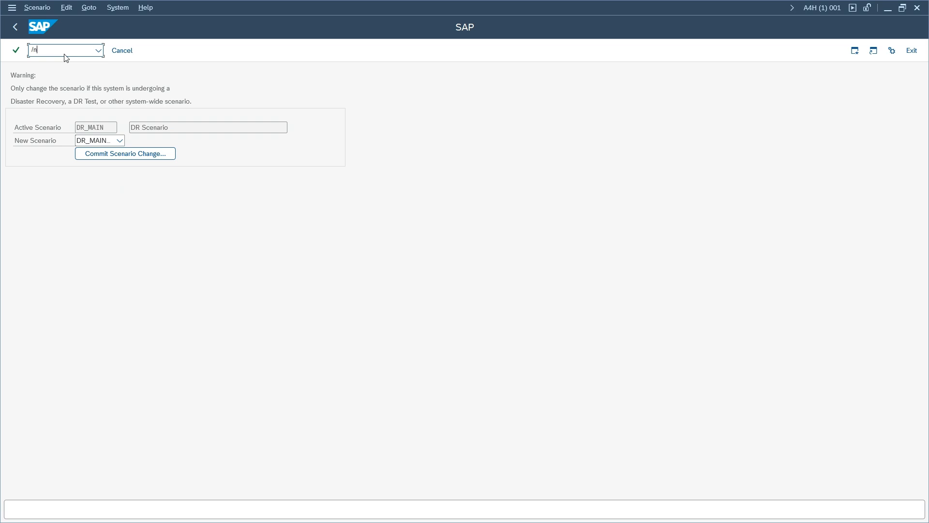
key("Return")
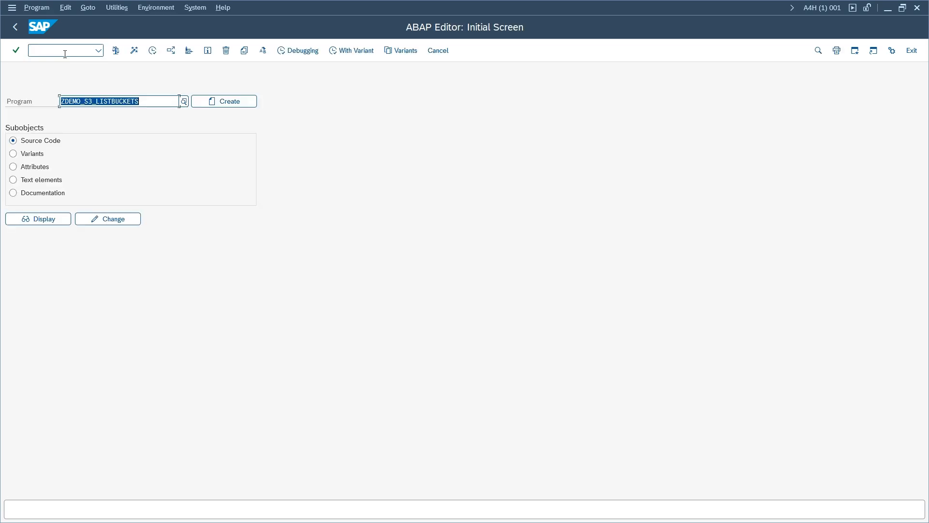
- Run the S3 Test report for ZINVOICE_BUCKET, listing Invoice 3.pdf and invoice 2.pdf, then display ZDEMO_S3_LISTBUCKETS source
key("F8")
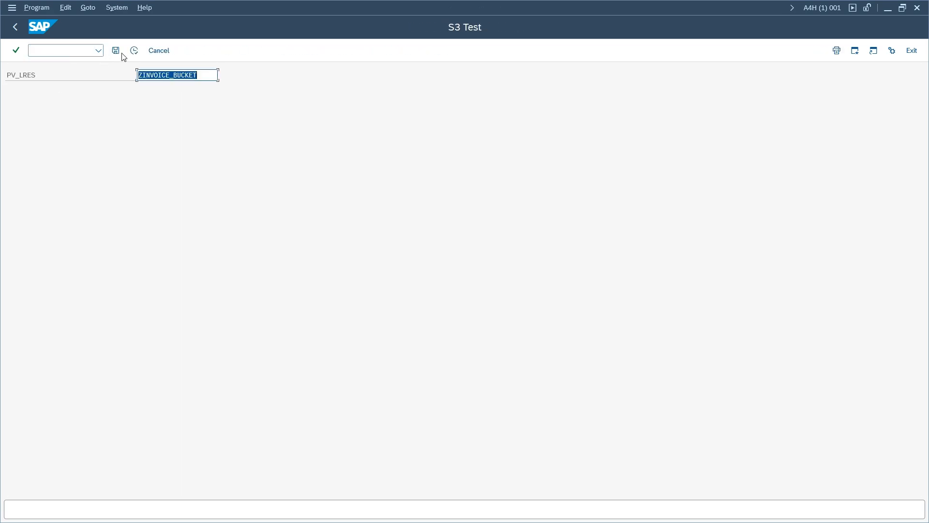
left_click(134, 51)
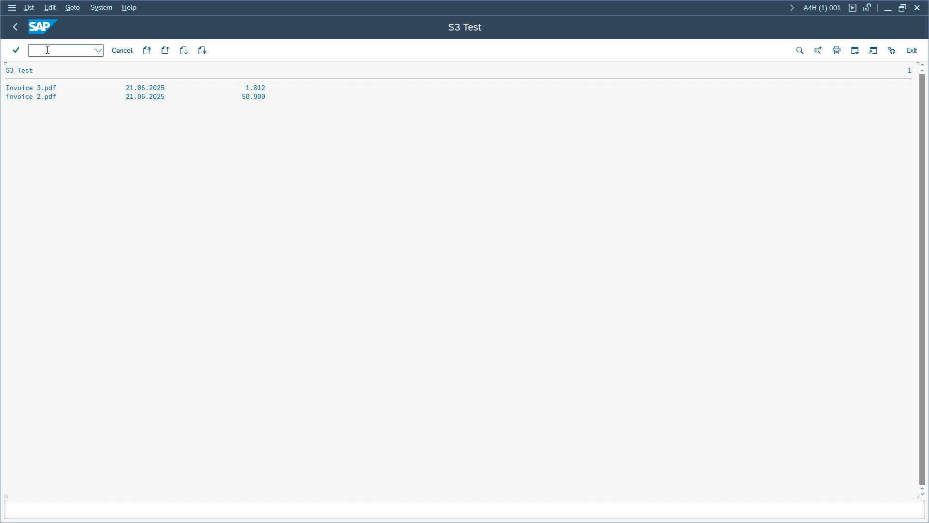
left_click(14, 27)
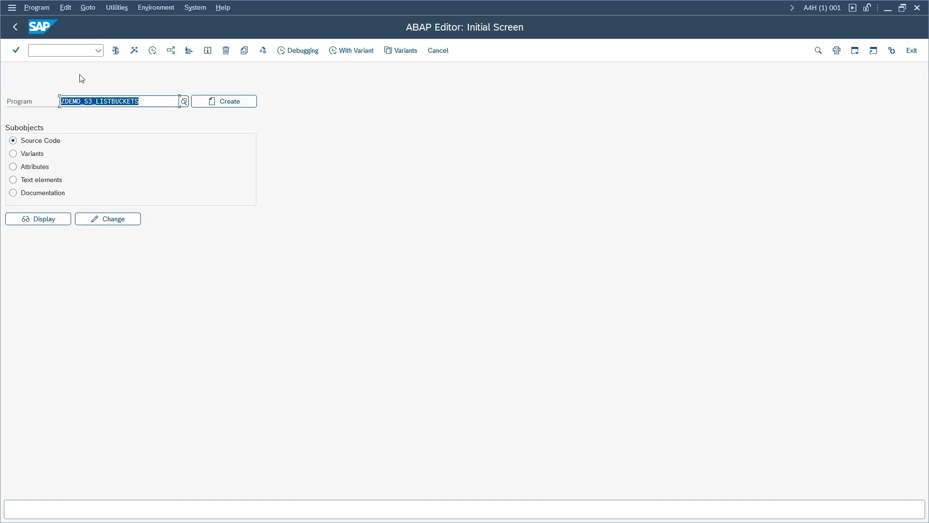
left_click(50, 219)
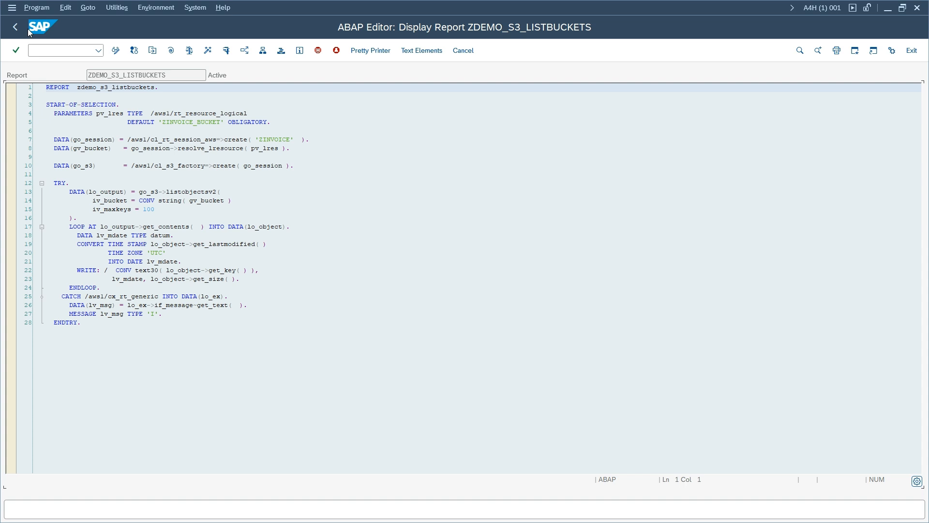
- Open the Log and Trace runtime settings for editing in the AWS SDK IMG (/n/AWS1/IMG)
left_click(94, 50)
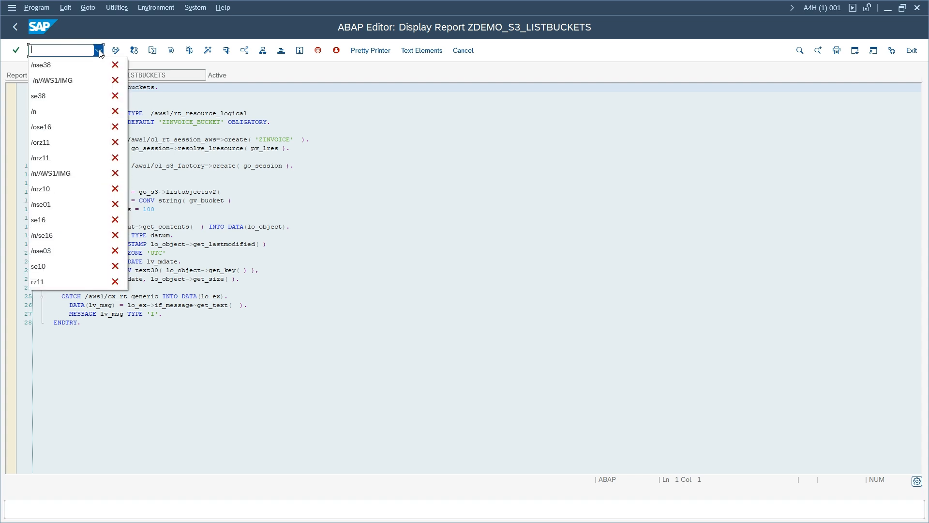
left_click(81, 78)
key("Return")
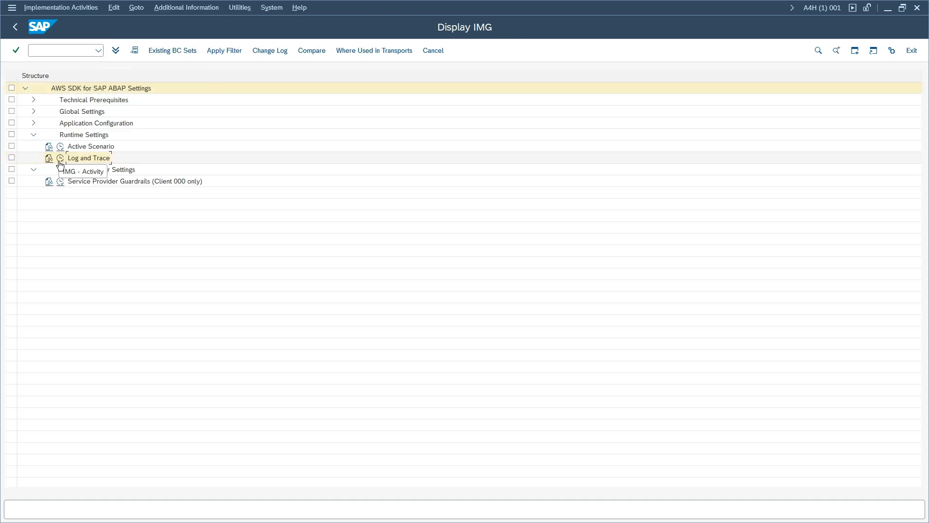
left_click(62, 163)
left_click(60, 158)
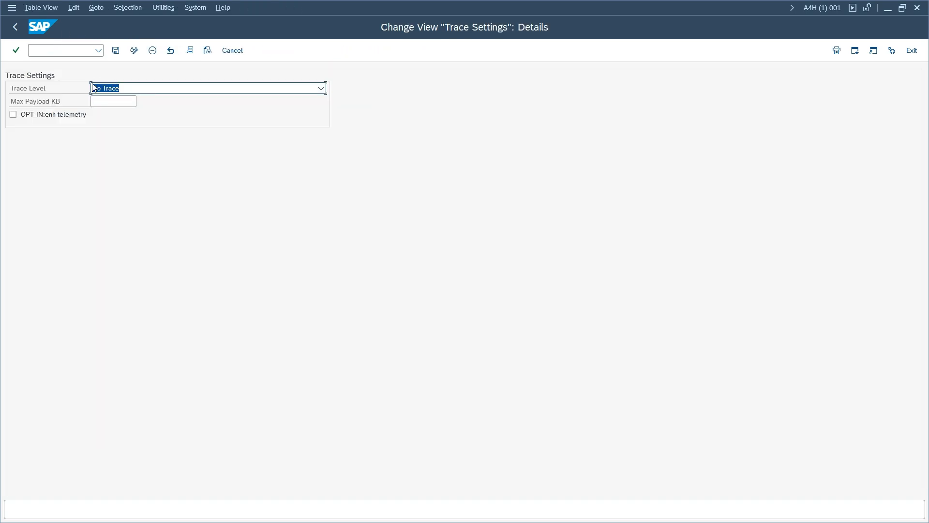
- Set the trace level to Trace API calls and save the trace settings
left_click(141, 88)
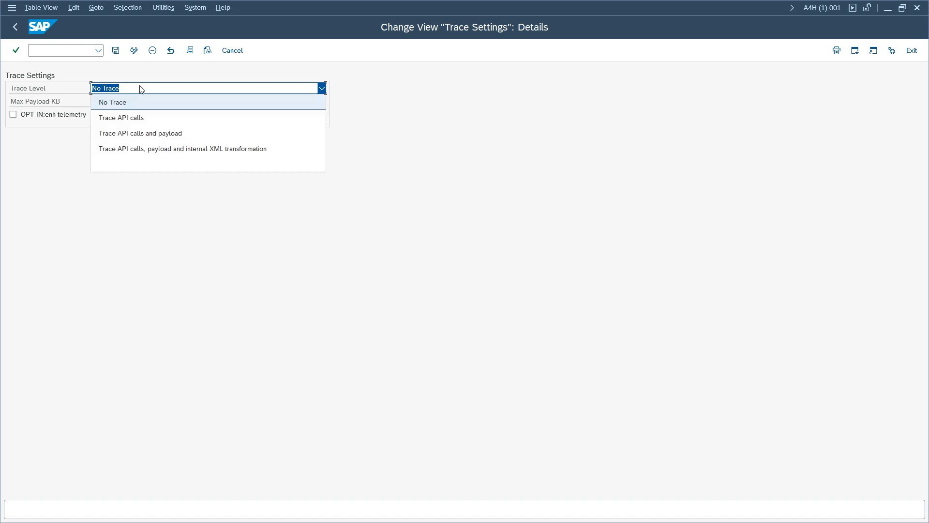
left_click(145, 119)
left_click(116, 51)
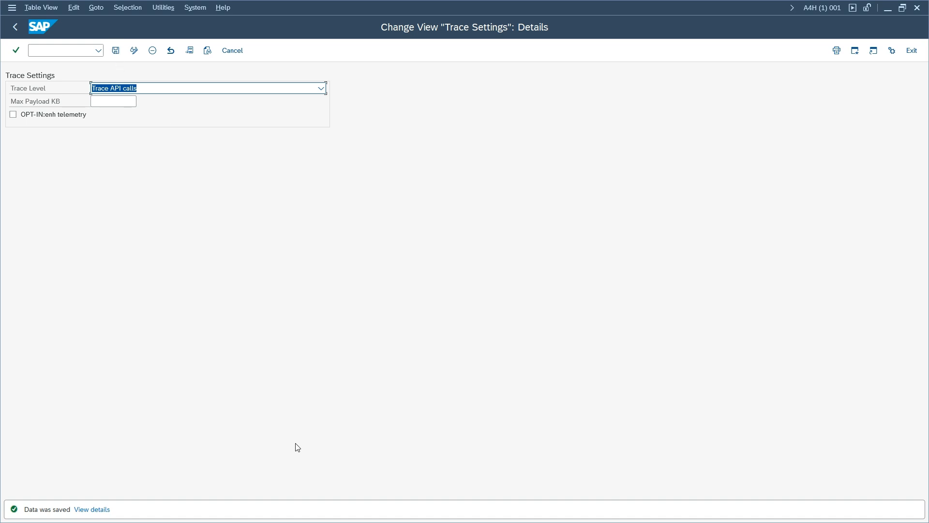
mouse_move(407, 501)
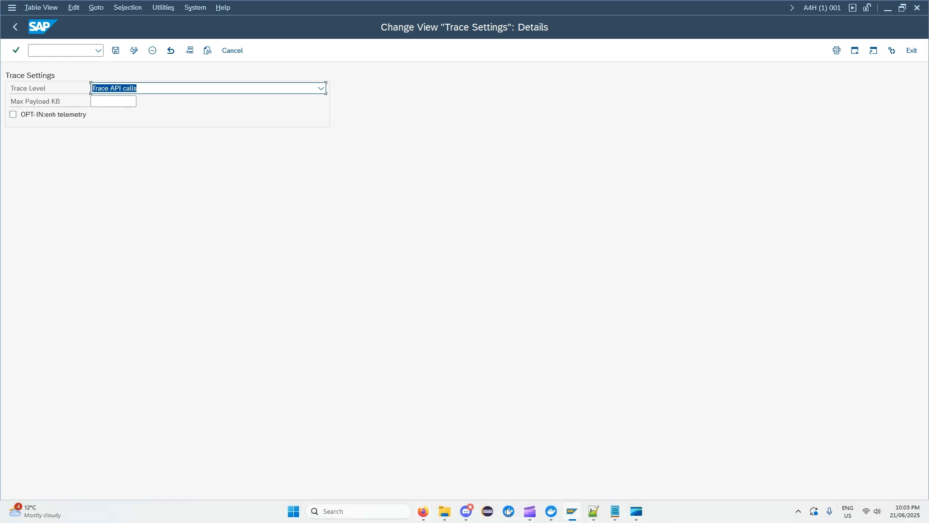
left_click(551, 512)
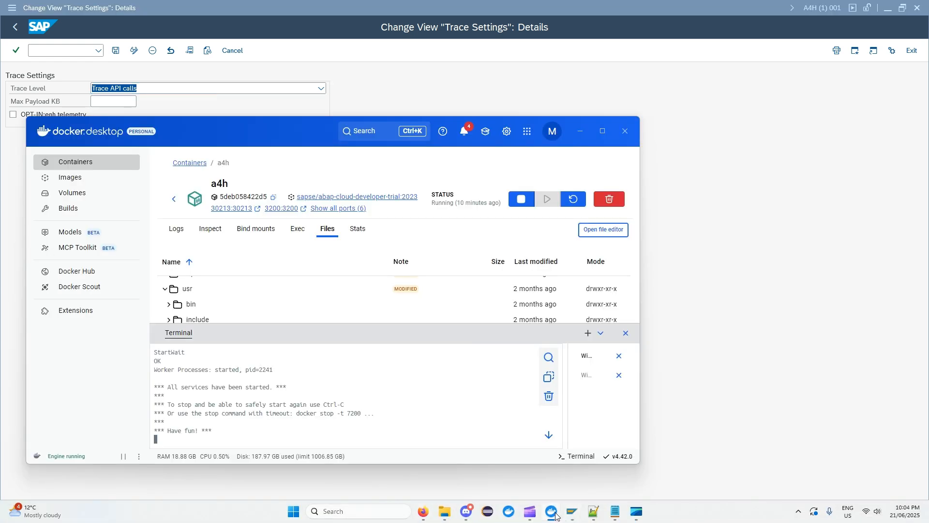
- Expand the work folder under usr/sap/A4H/D00 in the a4h container's files to list its logs
left_click(602, 130)
scroll(233, 247, "up", 3)
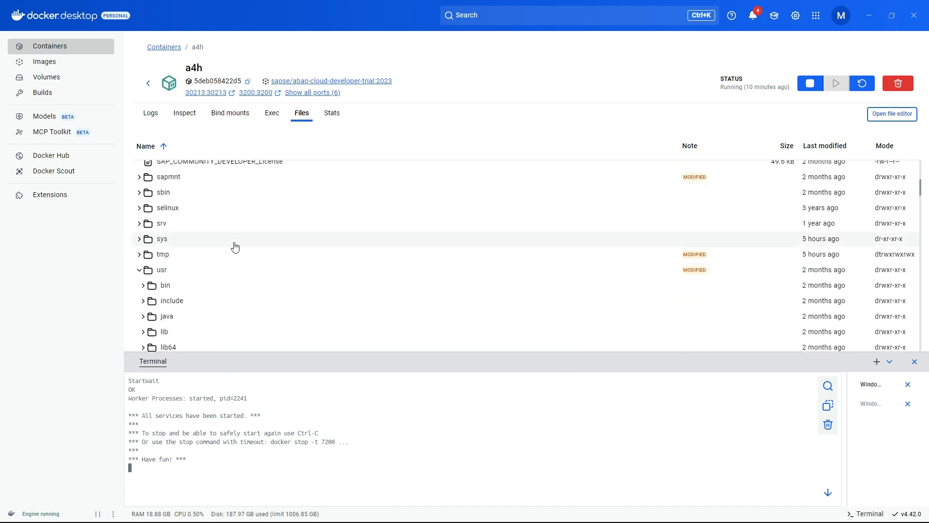
scroll(213, 234, "down", 1)
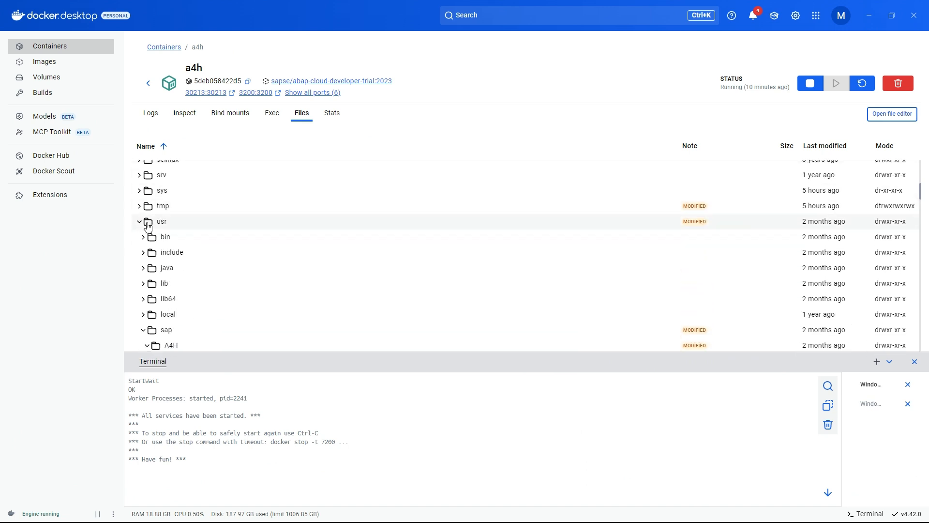
scroll(173, 226, "down", 1)
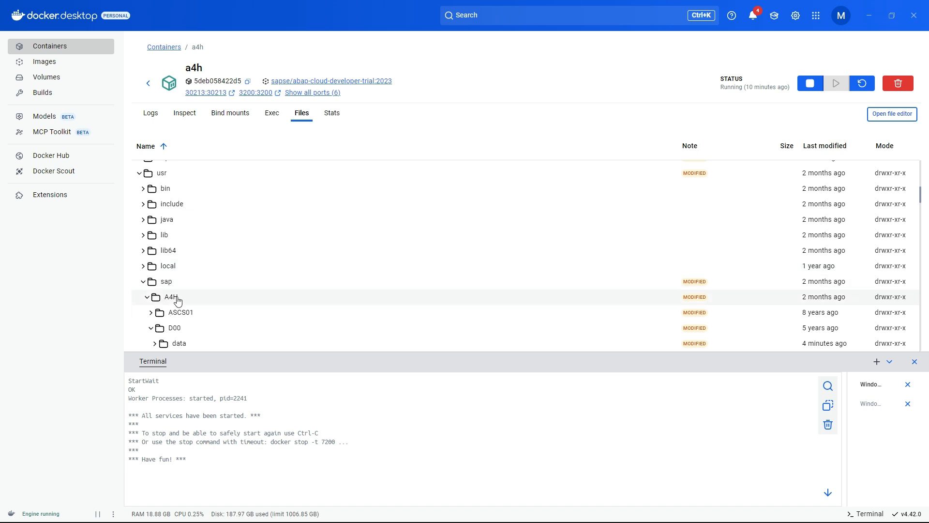
scroll(177, 300, "down", 1)
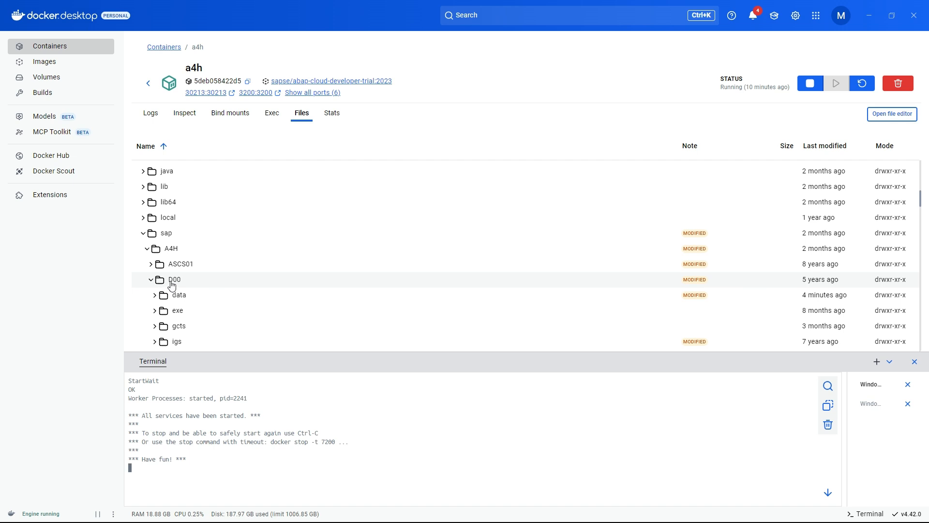
scroll(174, 284, "down", 2)
left_click(184, 290)
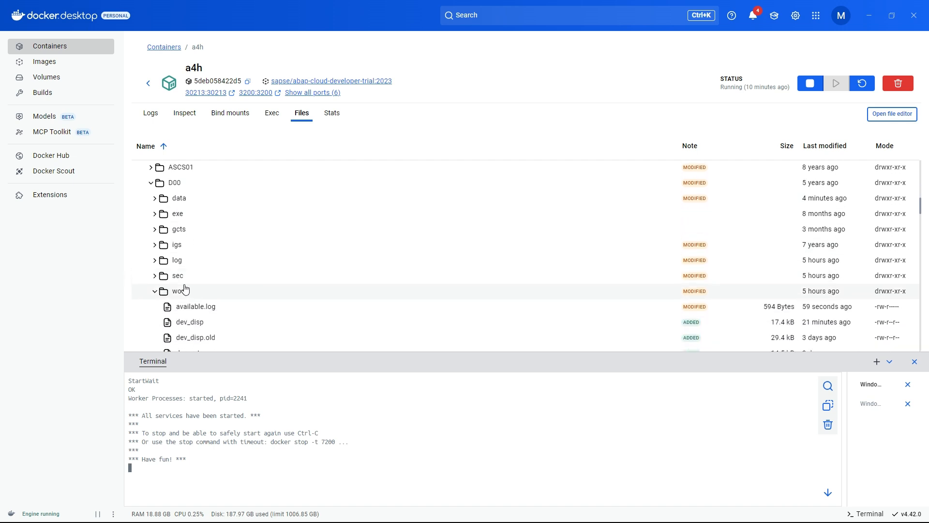
scroll(185, 289, "down", 1)
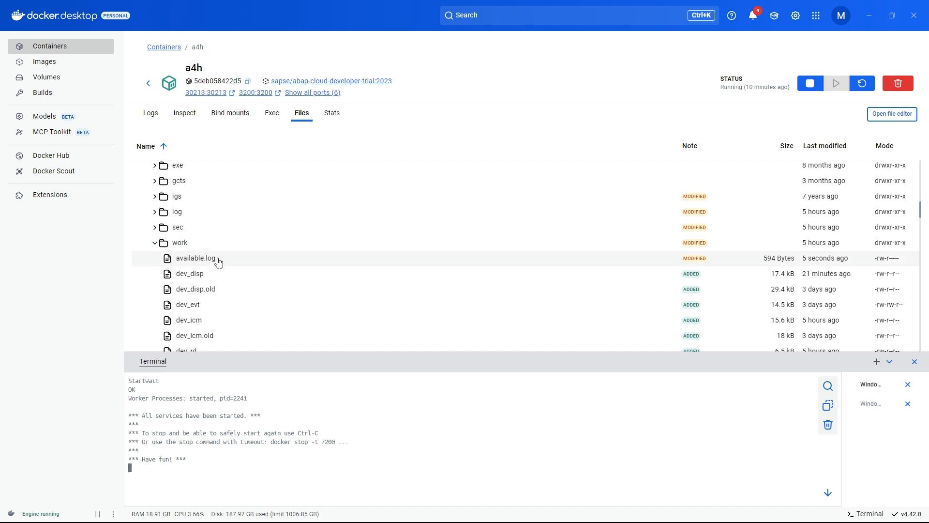
scroll(218, 261, "down", 1)
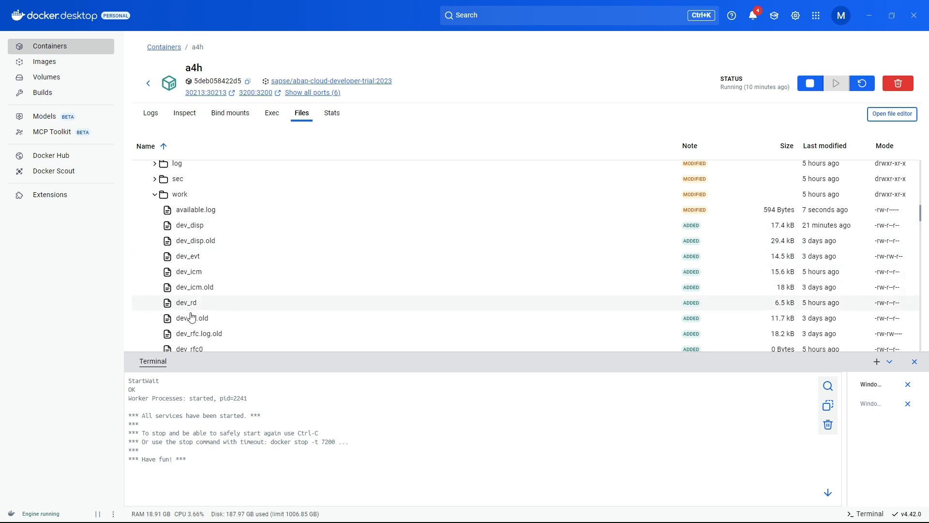
left_click_drag(170, 14, 244, 50)
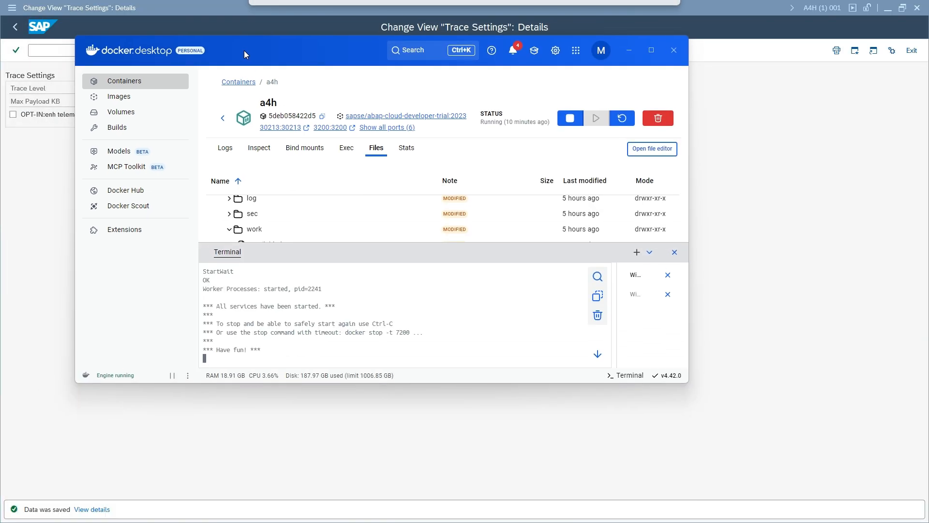
left_click(49, 54)
- Rerun ZDEMO_S3_LISTBUCKETS from the ABAP Editor, listing Invoice 3.pdf and invoice 2.pdf under API tracing
type("/nse38")
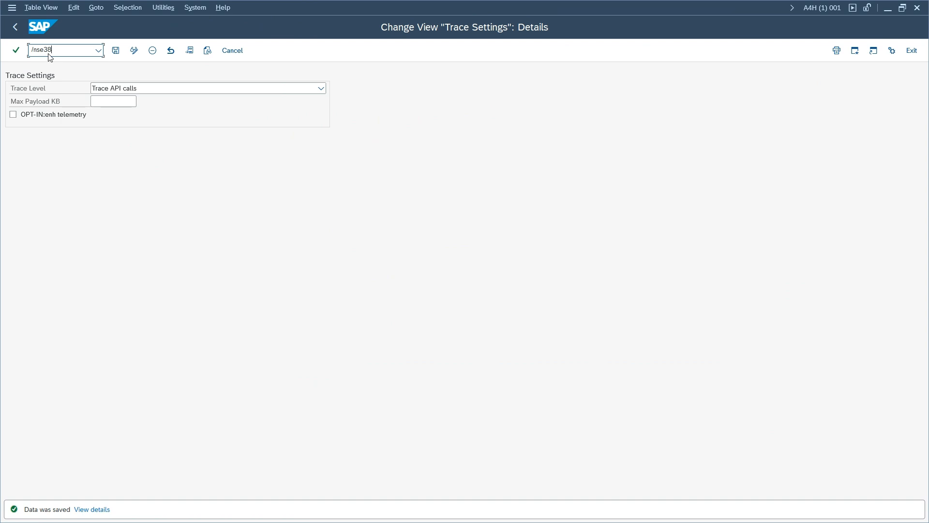
key("Return")
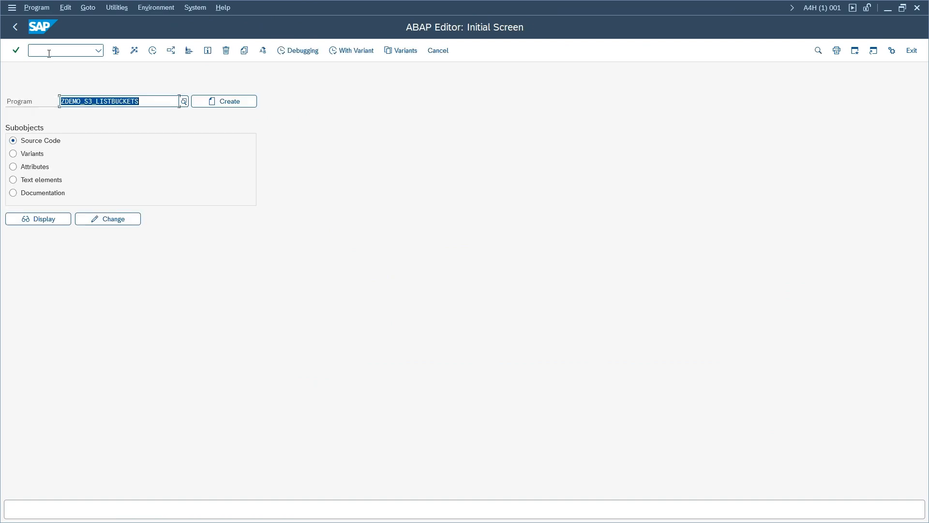
key("F8")
left_click(134, 51)
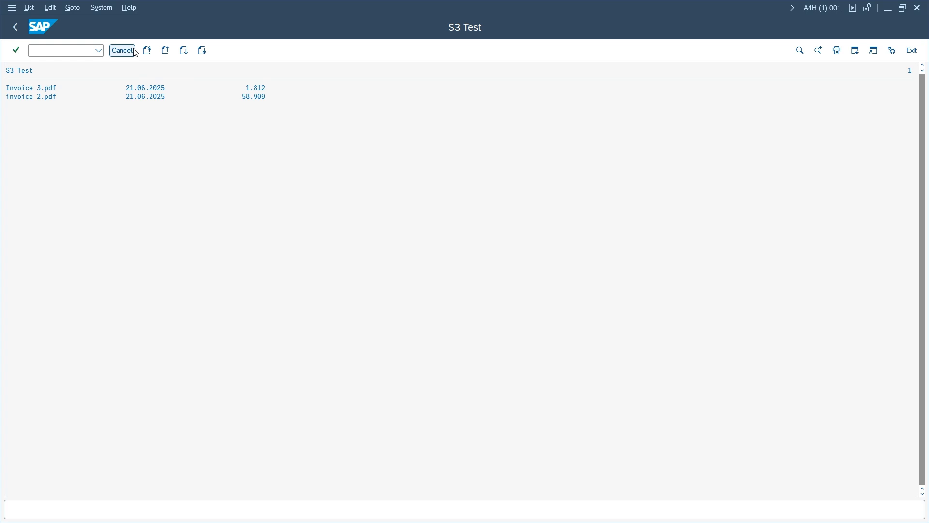
- Shrink the SAP window and bring Docker Desktop to the front
left_click_drag(175, 13, 234, 29)
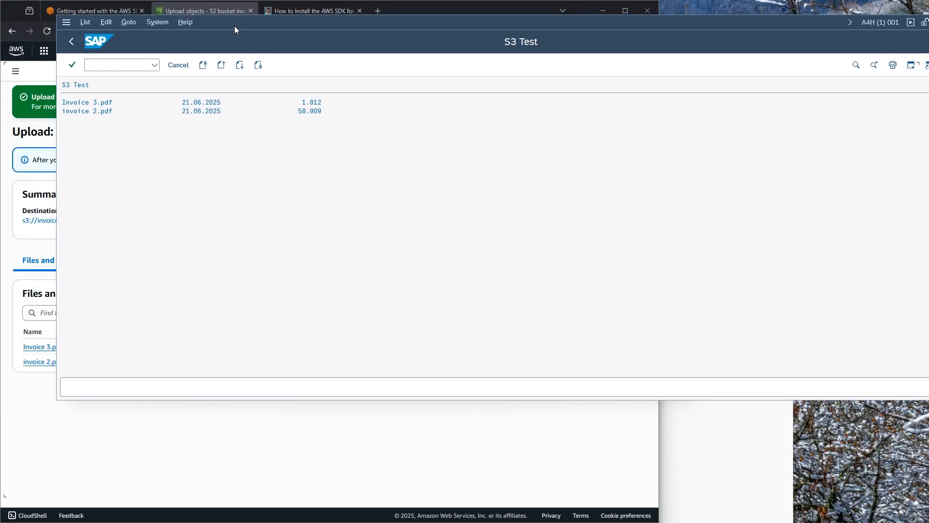
left_click(708, 406)
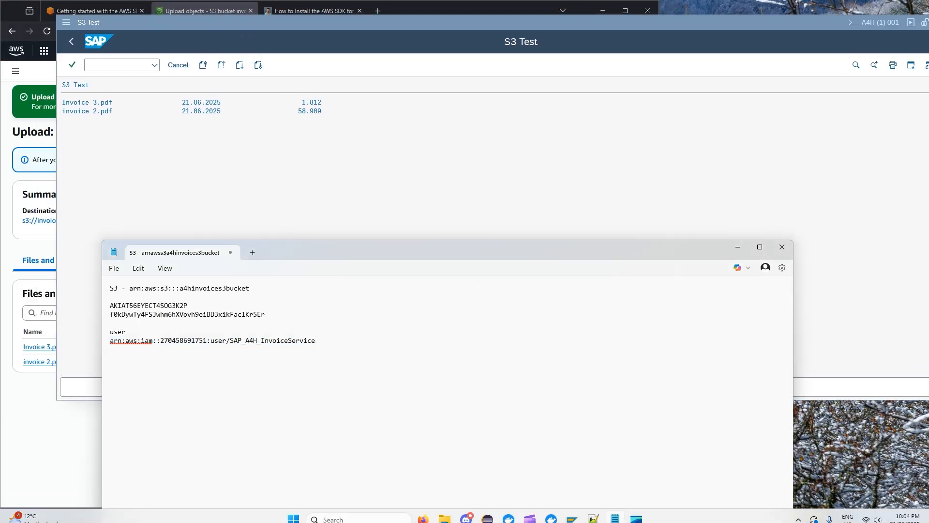
left_click(550, 519)
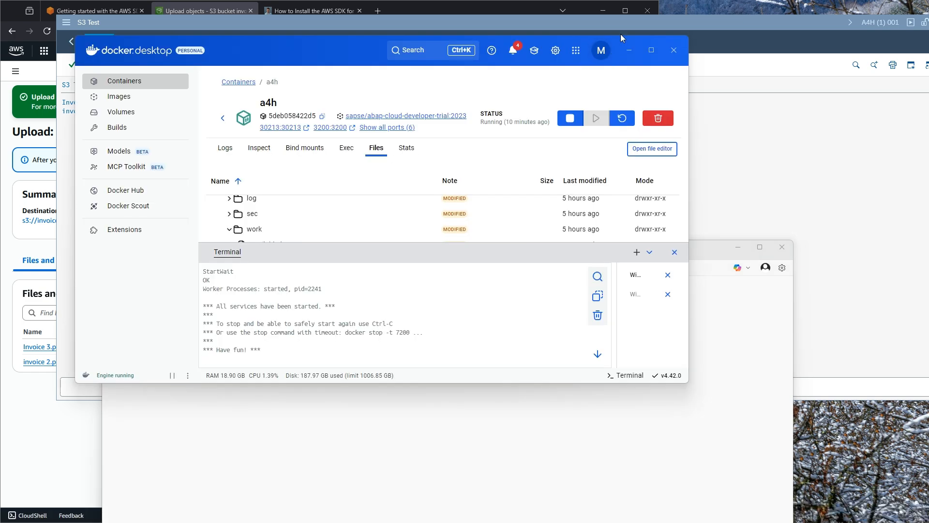
- Open aws1_trace-2025-06-21.log from the work folder in the file editor
left_click(652, 49)
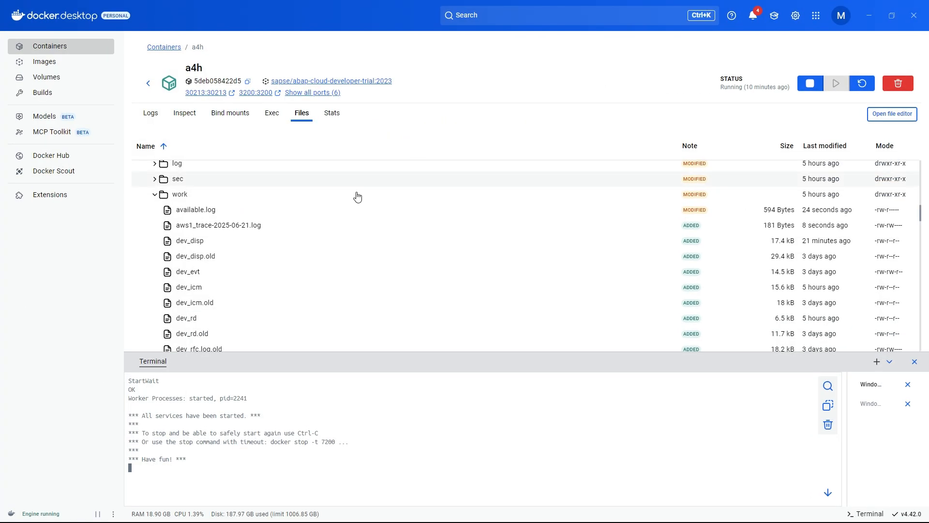
left_click(214, 229)
double_click(215, 230)
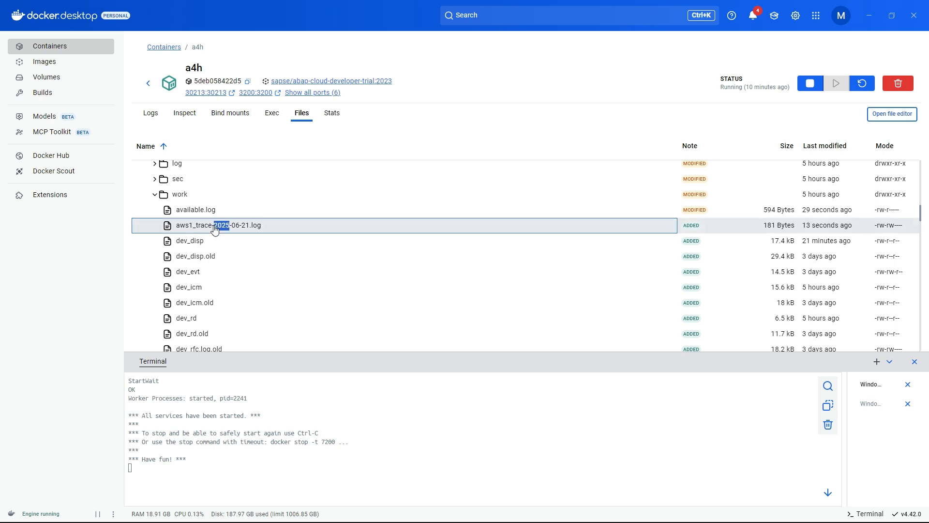
right_click(215, 230)
left_click(211, 237)
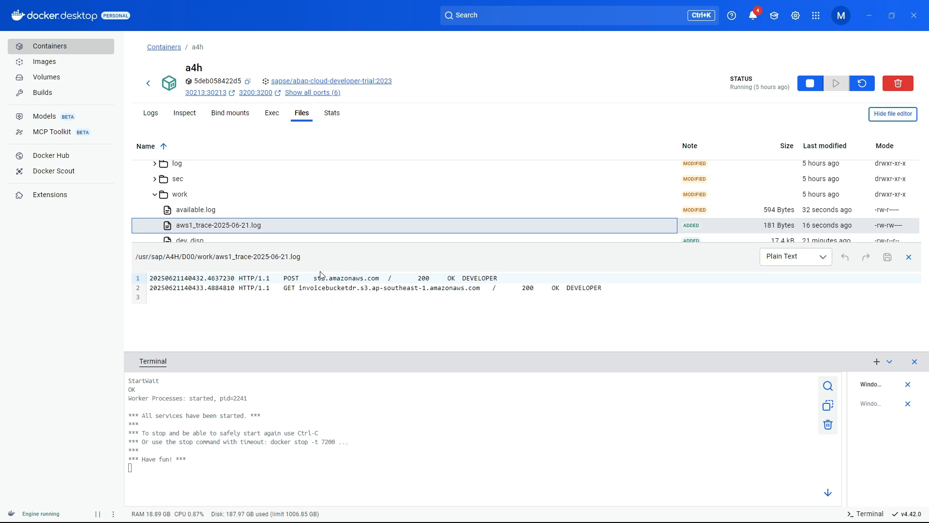
- Check the logged 200 OK requests to the invoicebucketdr bucket host in ap-southeast-1
left_click_drag(300, 291, 426, 291)
left_click(381, 289)
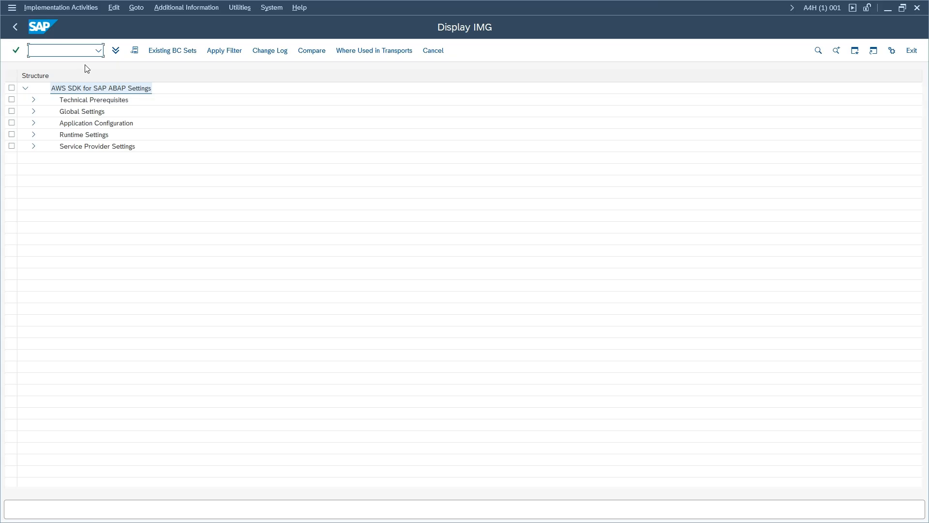
left_click(33, 135)
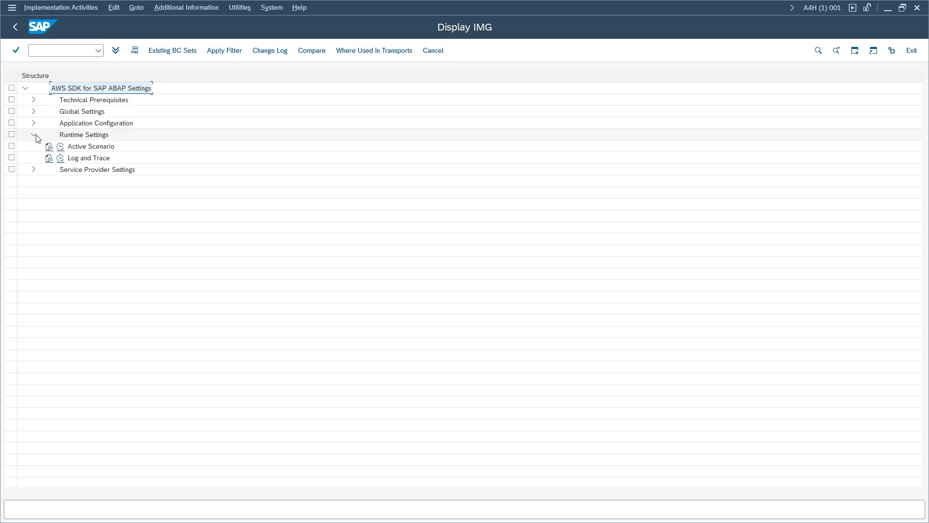